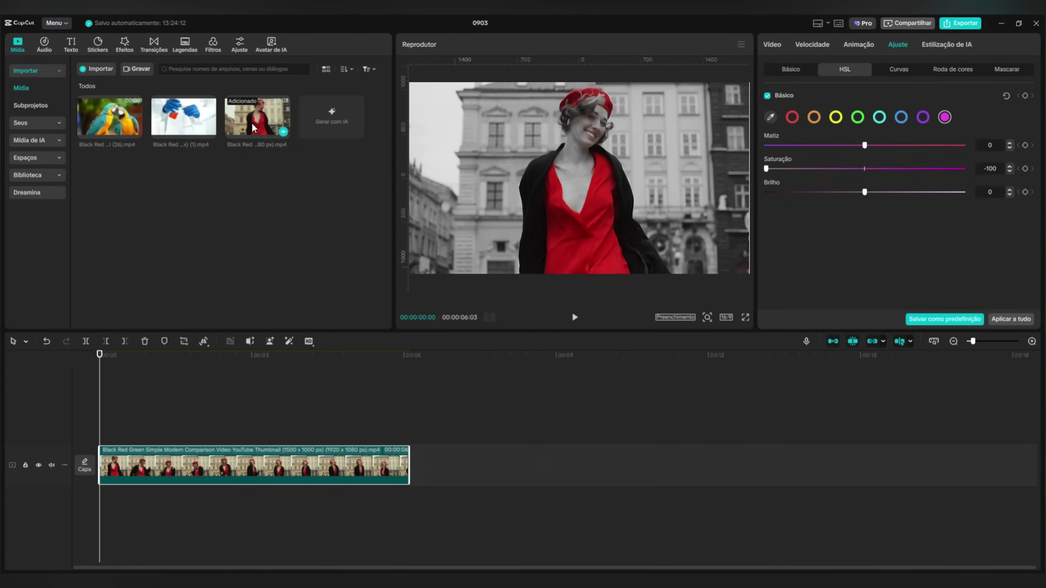
# - Place a second, unedited copy of the woman clip on the track above the desaturated clip
pyautogui.moveTo(252, 123); pyautogui.dragTo(101, 424)
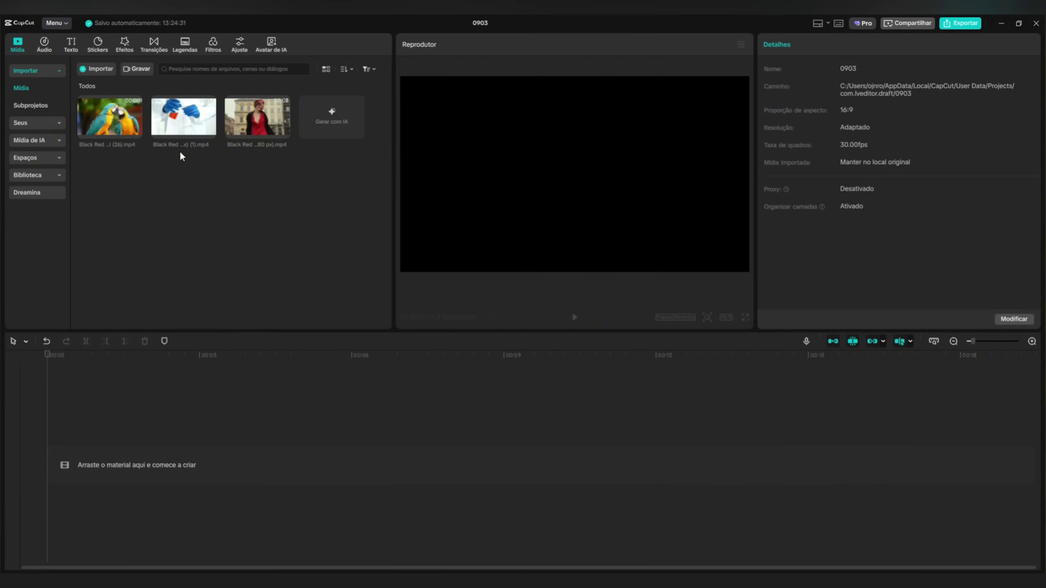
# - Add the laboratory clip to the timeline and desaturate its HSL colours other than red
pyautogui.moveTo(174, 113); pyautogui.dragTo(103, 446)
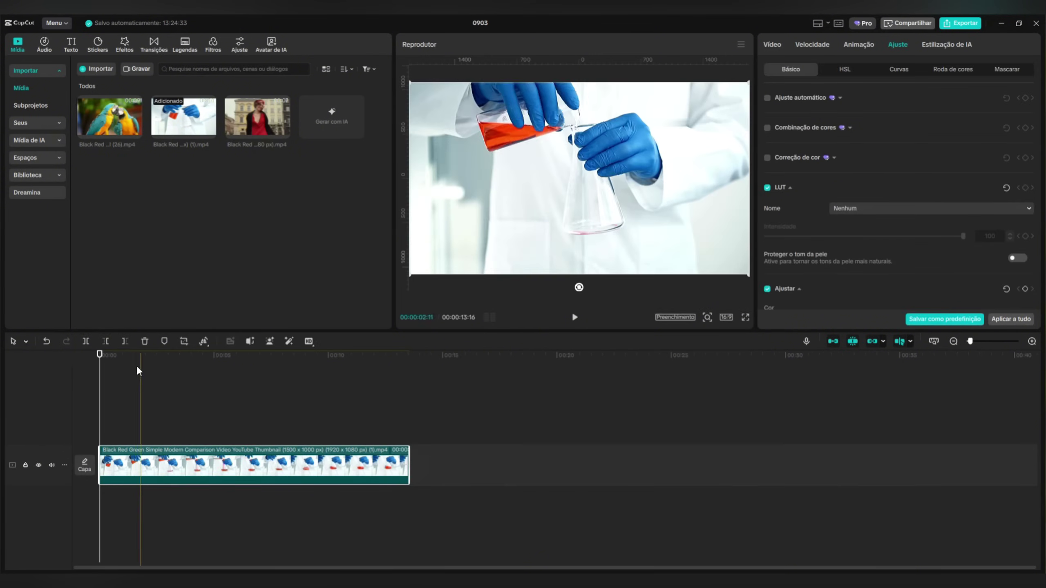
pyautogui.click(844, 70)
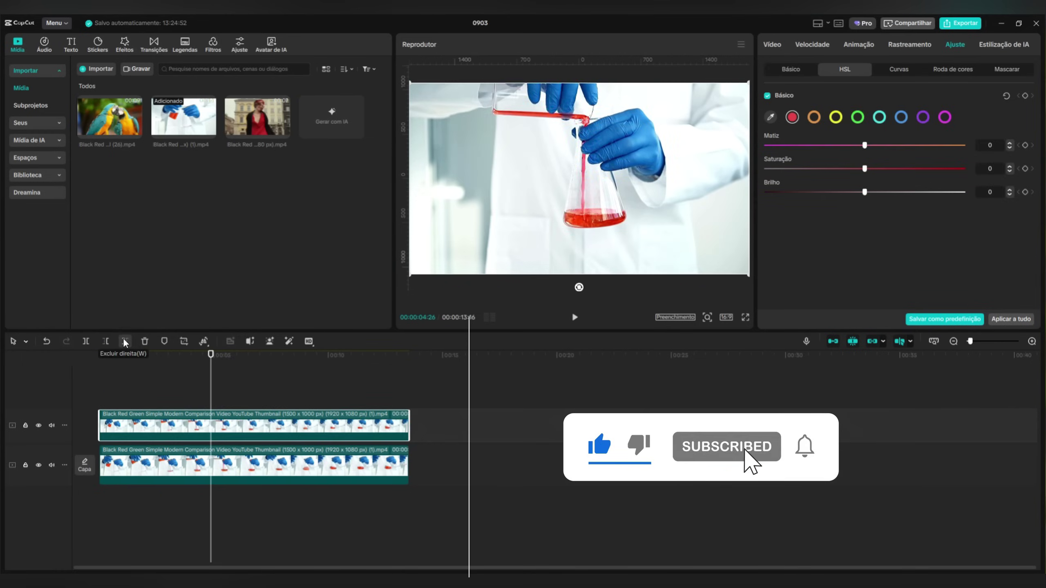
# - Trim the end of the full-colour laboratory copy on the upper track to 00:00:04:26 and check the colour change
pyautogui.moveTo(407, 425); pyautogui.dragTo(210, 424)
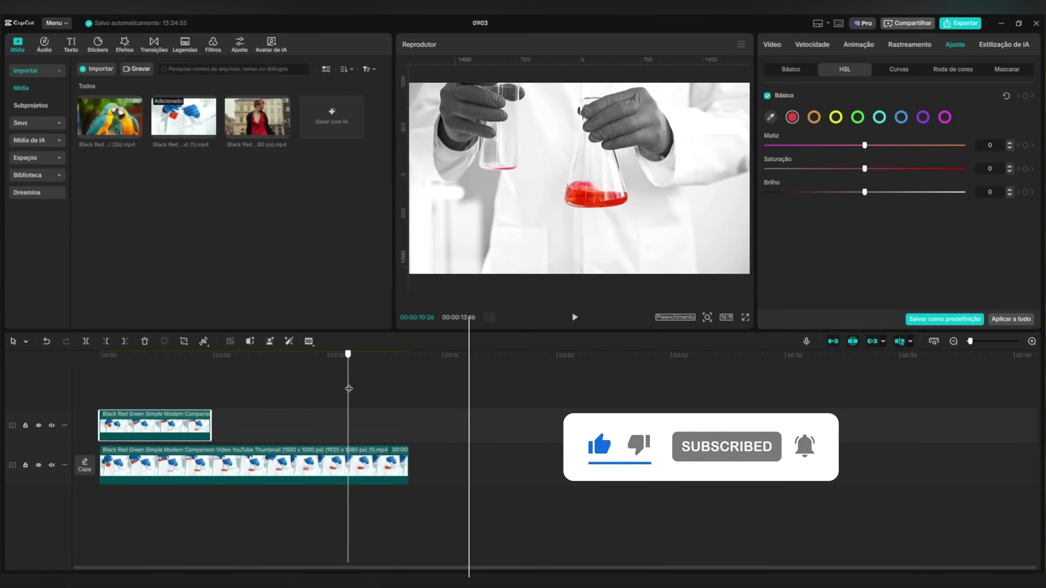
pyautogui.click(137, 389)
pyautogui.click(287, 387)
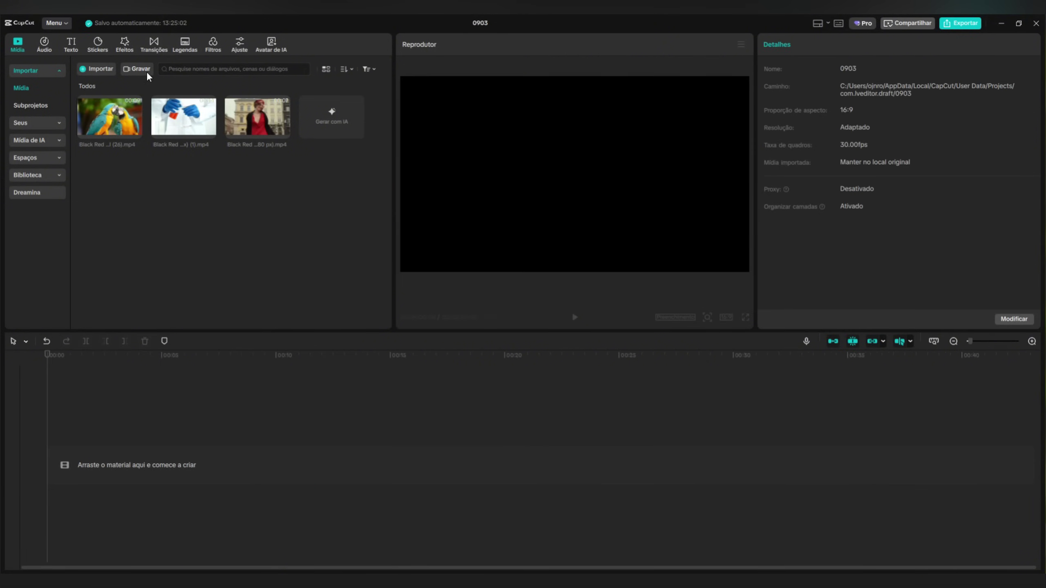
# - Add the parrot clip to the timeline and set the HSL saturation of its red, orange, yellow, green and purple tones to -100
pyautogui.moveTo(124, 124); pyautogui.dragTo(101, 460)
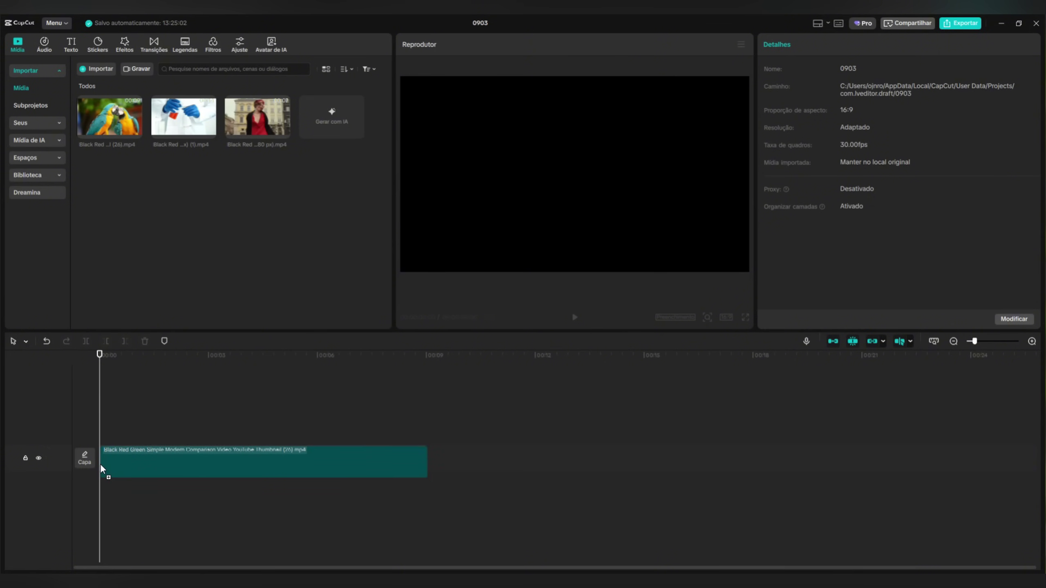
pyautogui.click(844, 69)
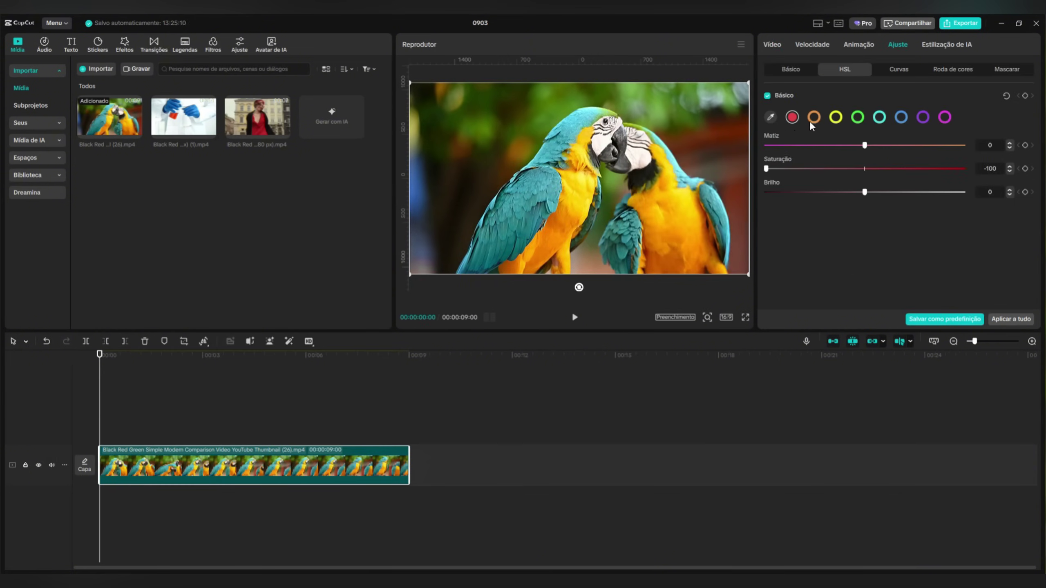
pyautogui.click(835, 117)
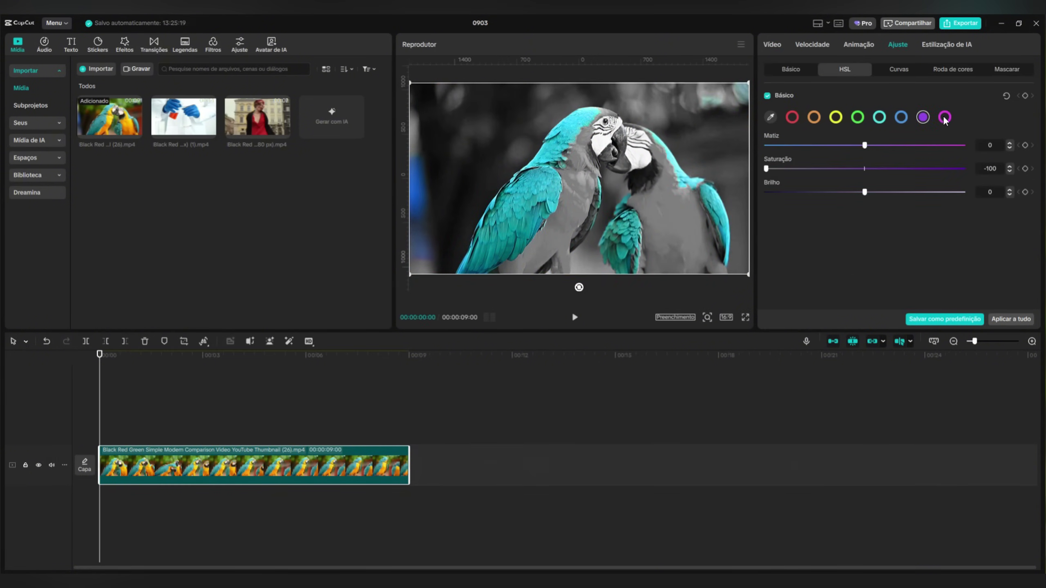
# - Set the parrot clip's cyan HSL saturation to 100, judging it on a frame around 00:00:04:19
pyautogui.moveTo(105, 358); pyautogui.dragTo(260, 356)
pyautogui.click(879, 116)
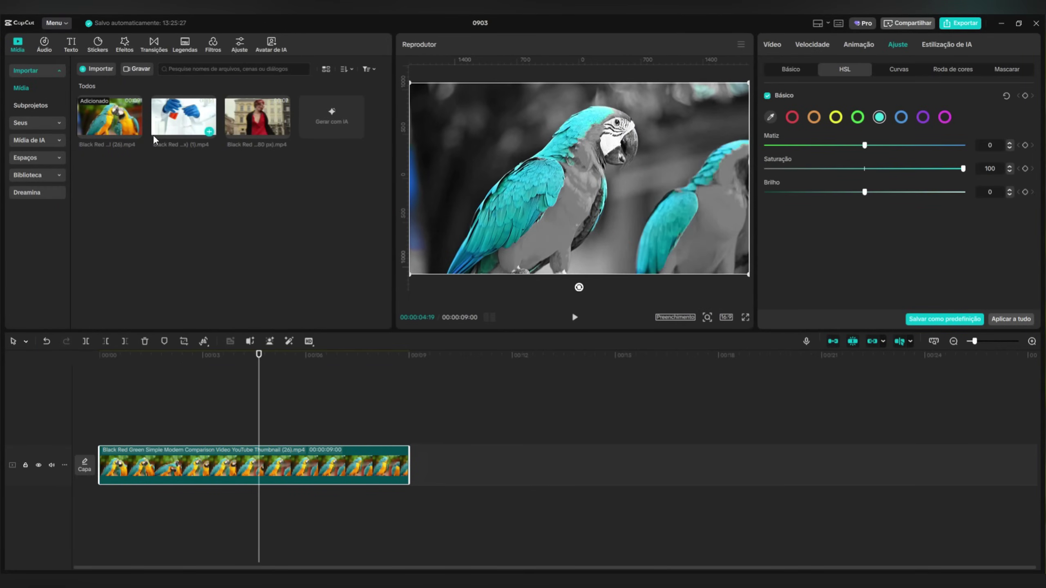
# - Place a full-colour copy of the parrot clip on the track above, trim its end to just before 3 seconds and check the transition
pyautogui.moveTo(110, 118); pyautogui.dragTo(105, 427)
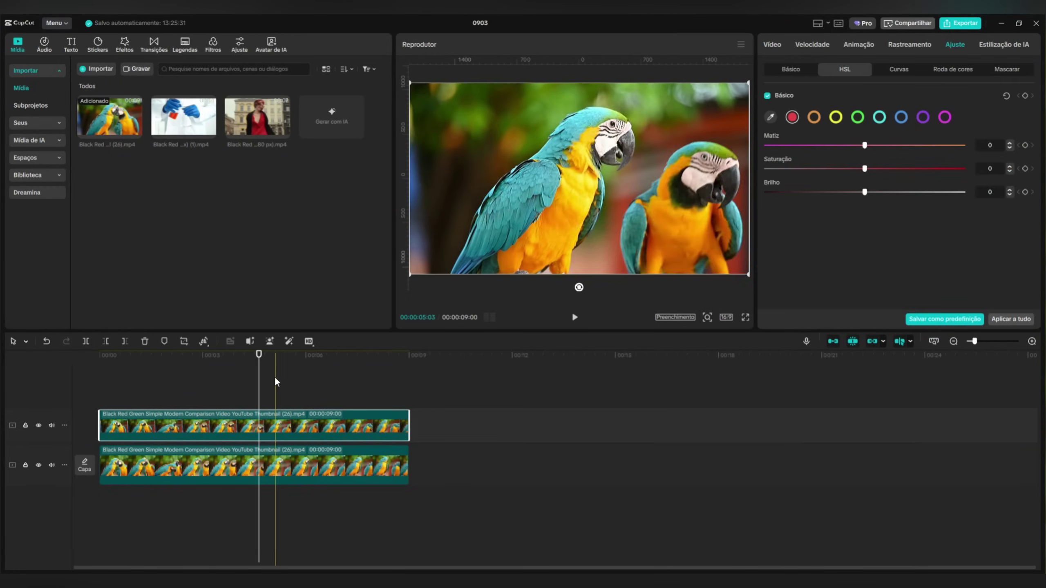
pyautogui.click(220, 356)
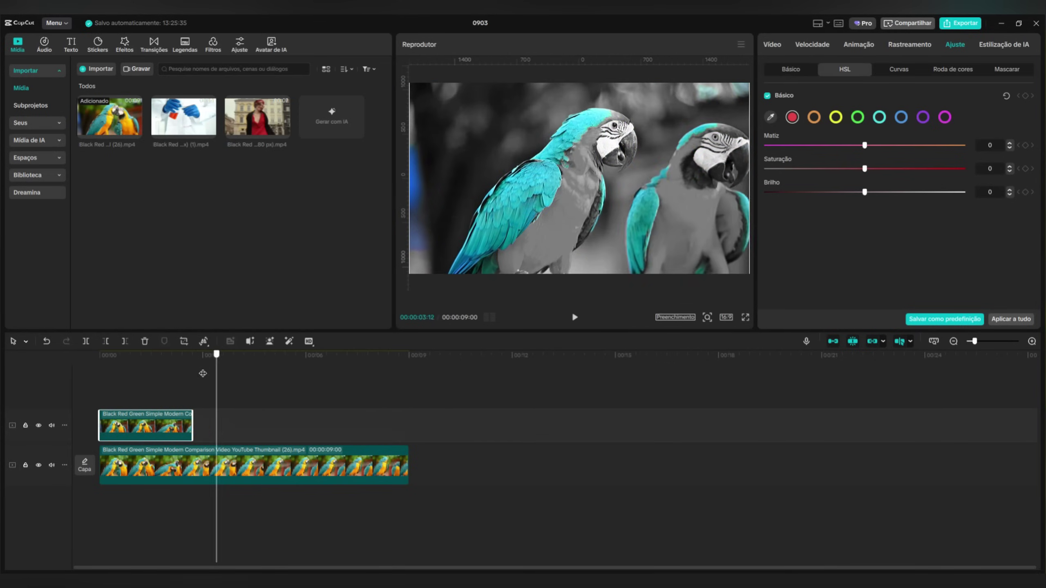
pyautogui.click(134, 354)
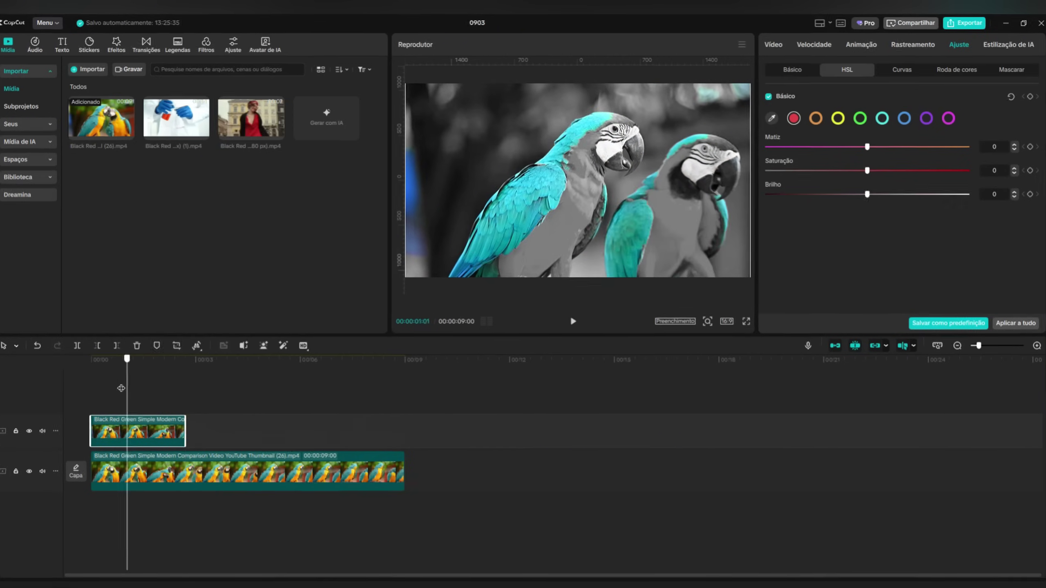
pyautogui.moveTo(121, 388); pyautogui.dragTo(293, 386)
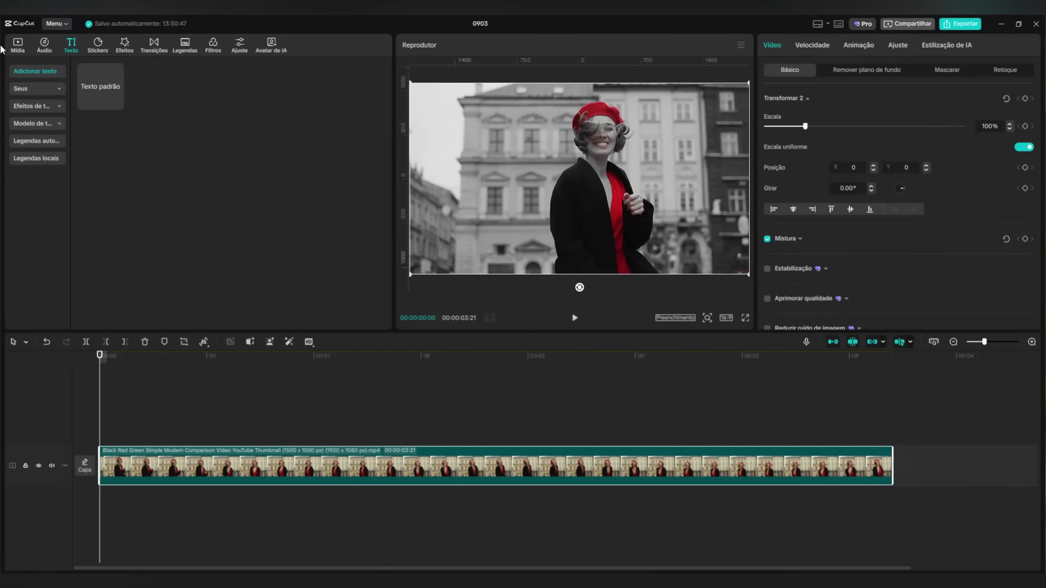
# - Add a default text over the full length of the woman clip and change its wording to "TEXTO ATRÁS"
pyautogui.click(100, 87)
pyautogui.click(117, 103)
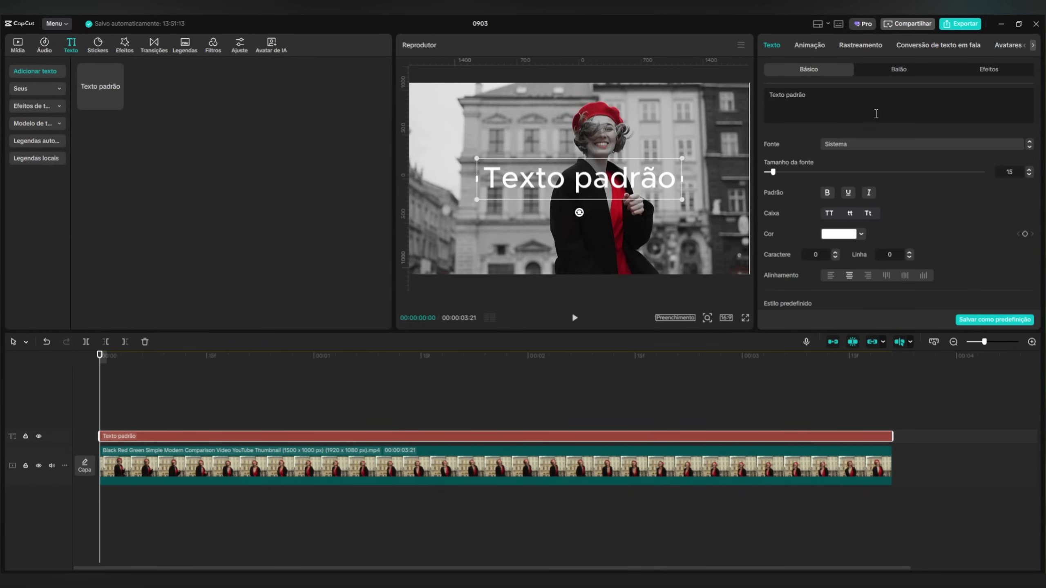
pyautogui.click(848, 90)
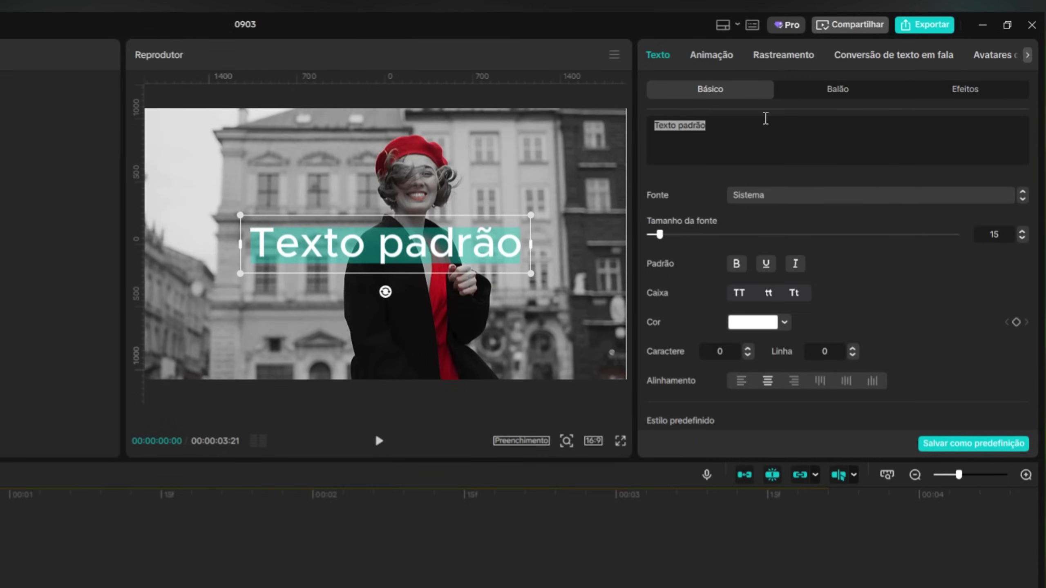
pyautogui.write('TEXTO ATRÁS')
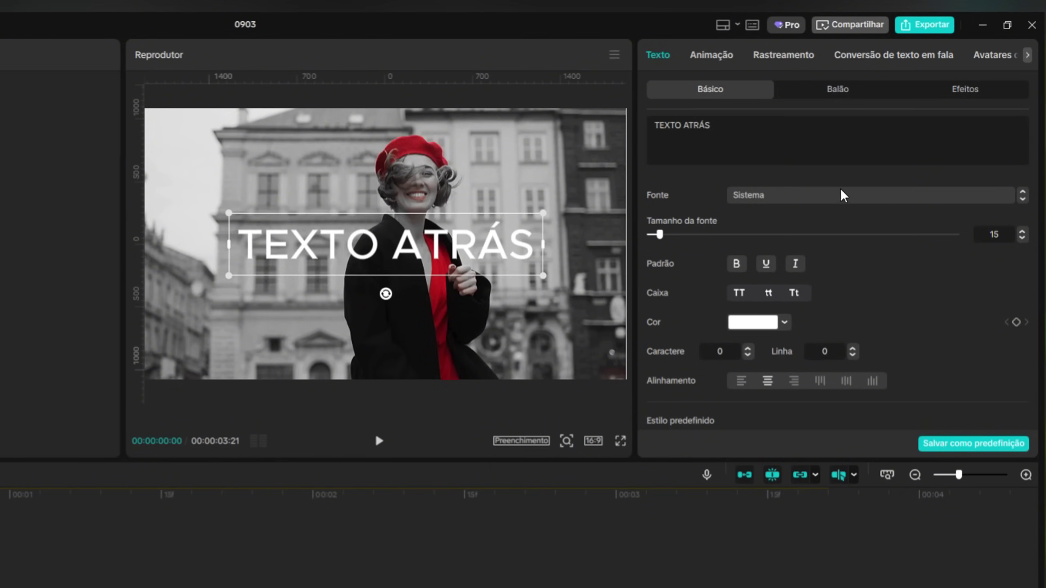
# - Change the font of the "TEXTO ATRÁS" text to CreatoDisplay-Bold
pyautogui.click(848, 198)
pyautogui.scroll(1, 857, 292)
pyautogui.click(859, 274)
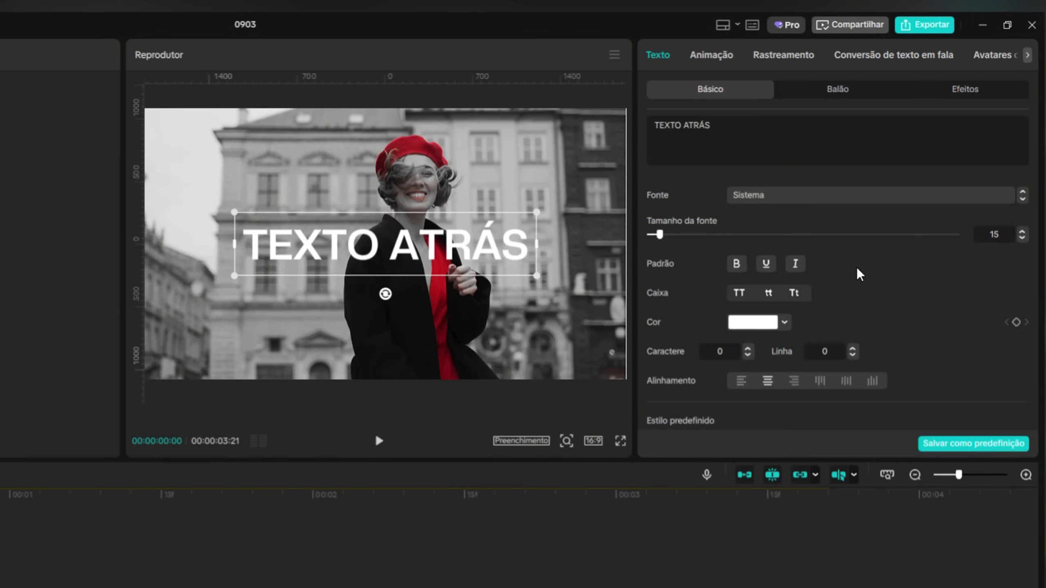
# - Colour only the word "ATRÁS" red with hex EC1D1D
pyautogui.hotkey('ctrl', 'a')
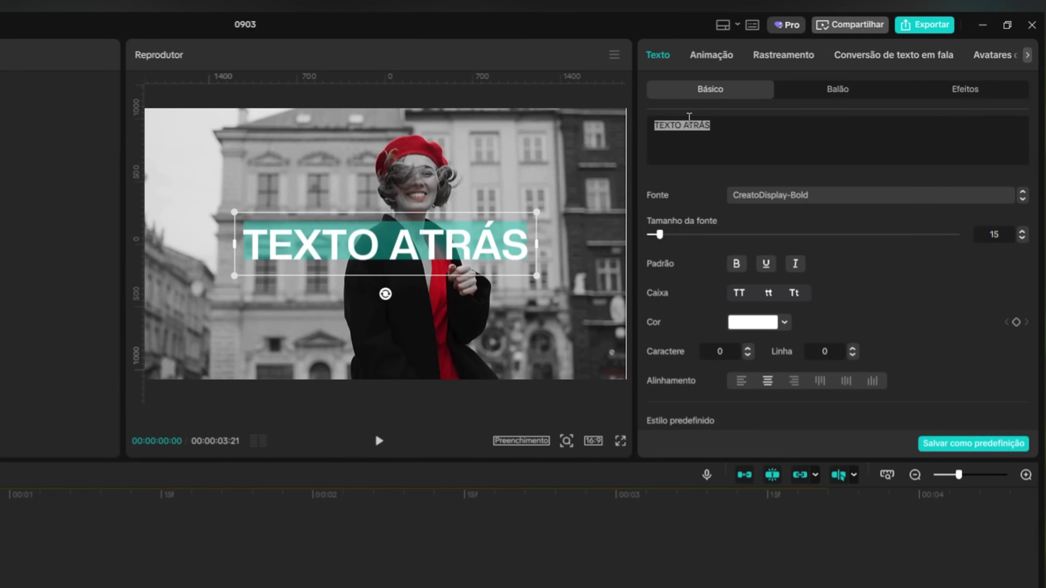
pyautogui.press('Right')
pyautogui.scroll(-3, 827, 355)
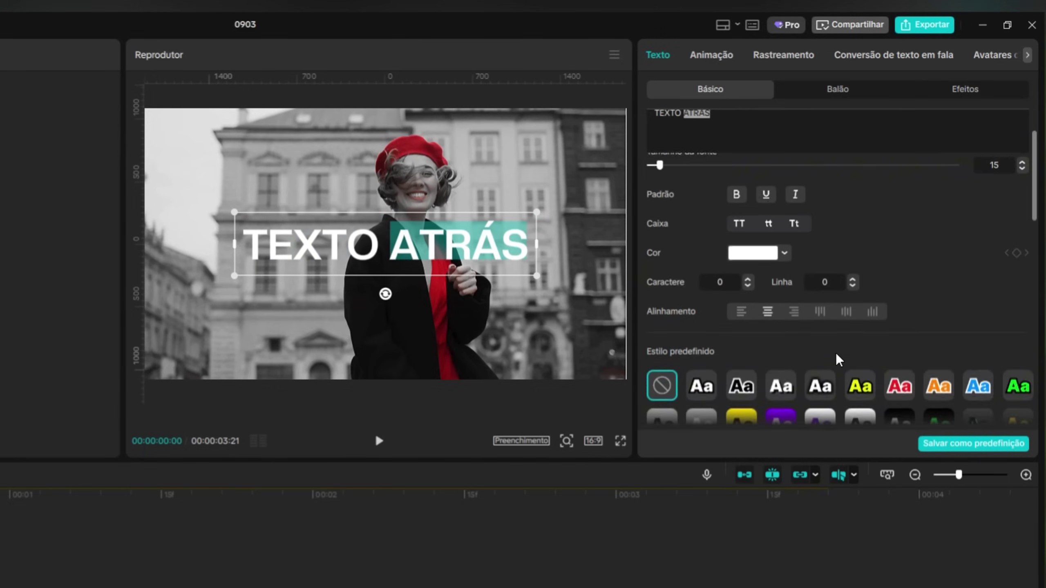
pyautogui.scroll(2, 835, 359)
pyautogui.click(753, 300)
pyautogui.click(751, 553)
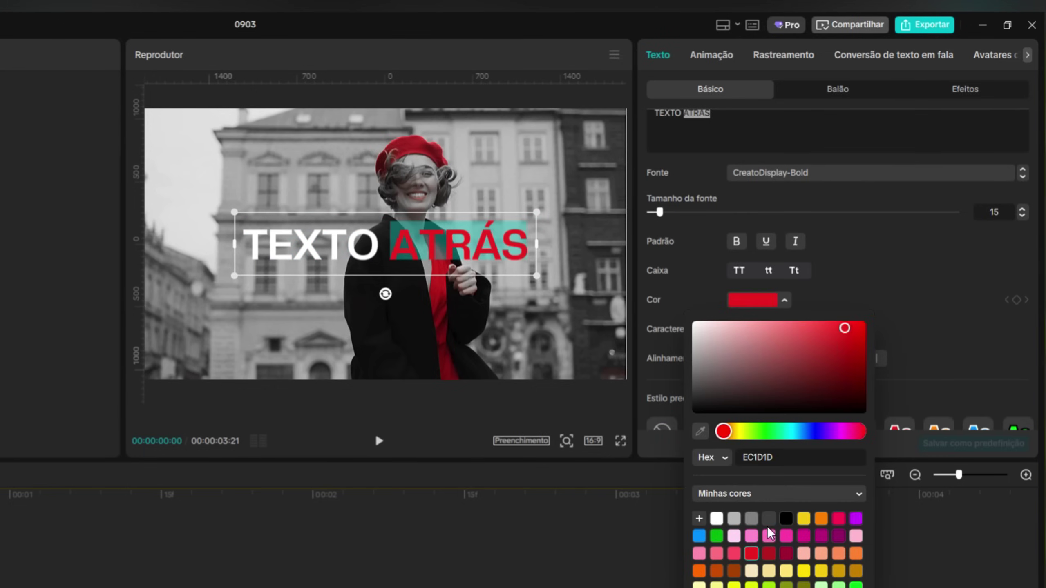
pyautogui.click(896, 266)
# - Enable the shadow for the whole "TEXTO ATRÁS" text and set the shadow opacity to 60%
pyautogui.scroll(-4, 787, 197)
pyautogui.scroll(-10, 829, 240)
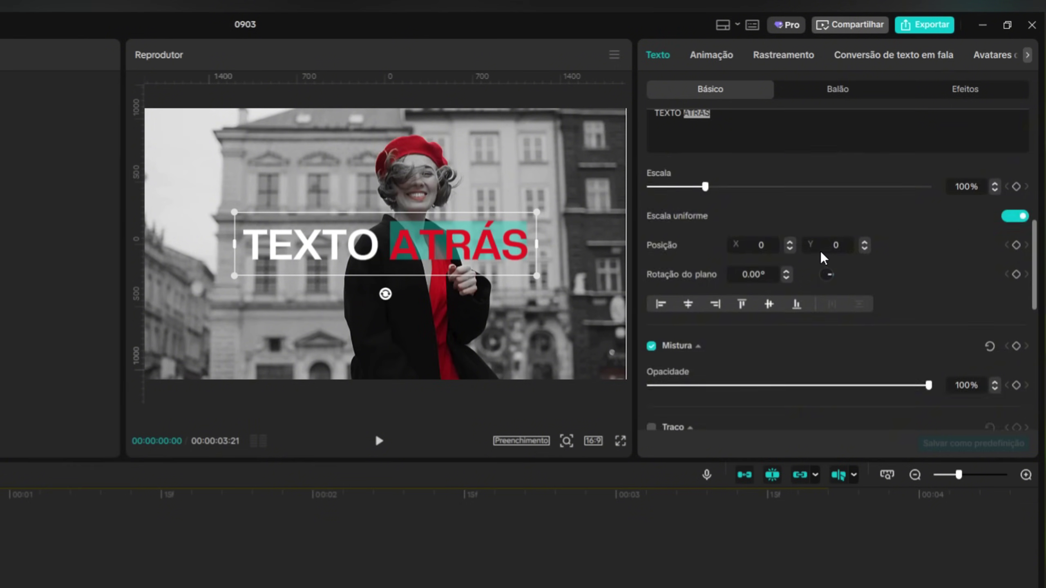
pyautogui.click(666, 201)
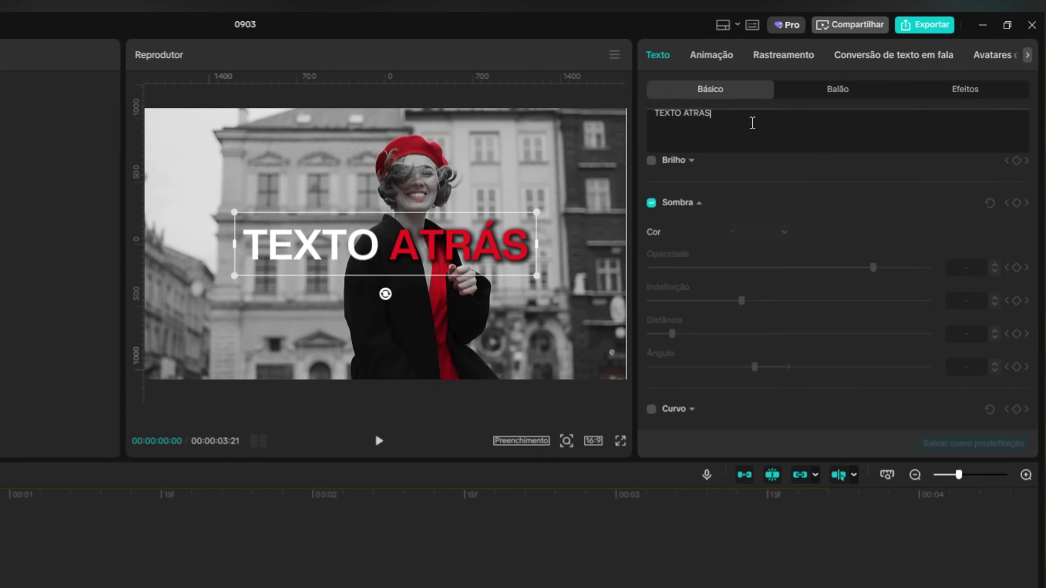
pyautogui.moveTo(751, 122); pyautogui.dragTo(579, 109)
pyautogui.click(652, 204)
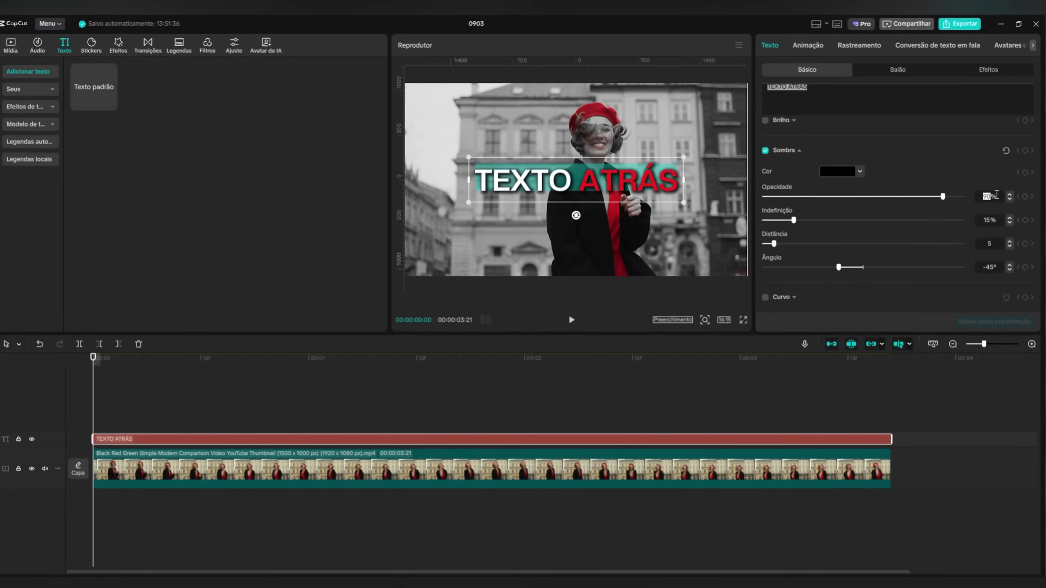
pyautogui.write('60')
pyautogui.press('Return')
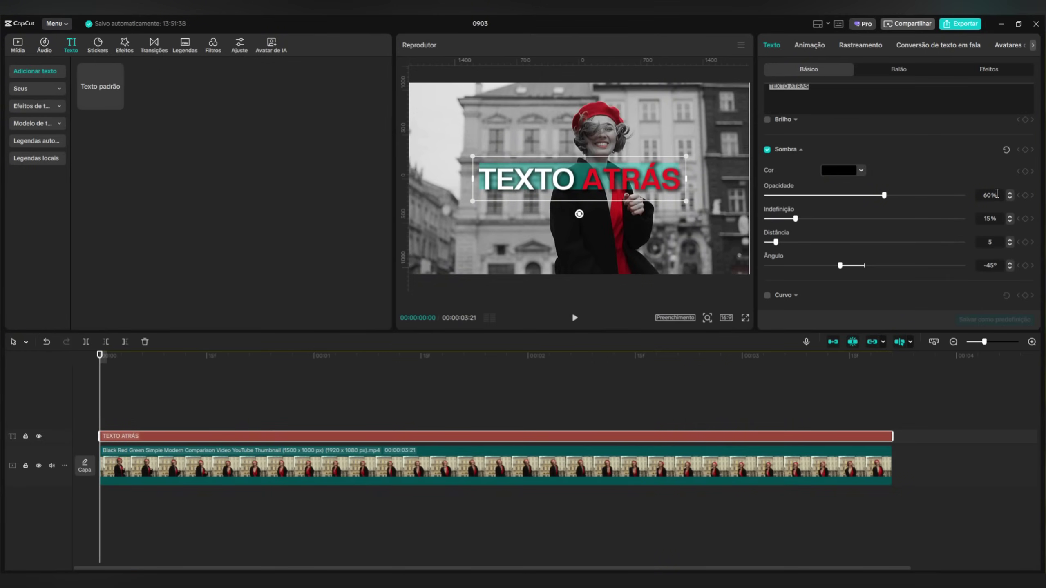
# - Move the text up in the frame to position X 0, Y 138
pyautogui.click(519, 384)
pyautogui.moveTo(327, 387); pyautogui.dragTo(100, 428)
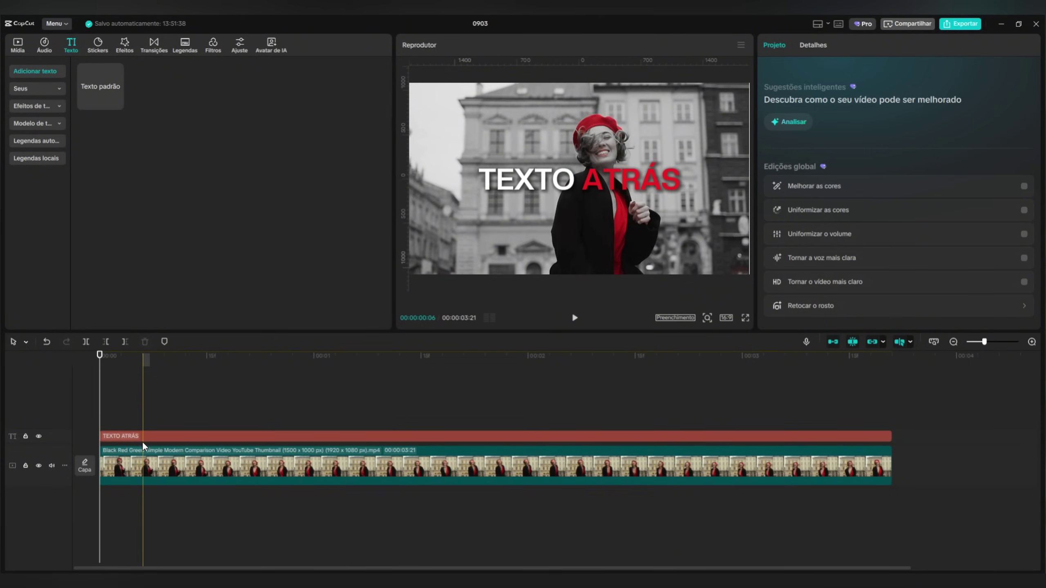
pyautogui.click(544, 196)
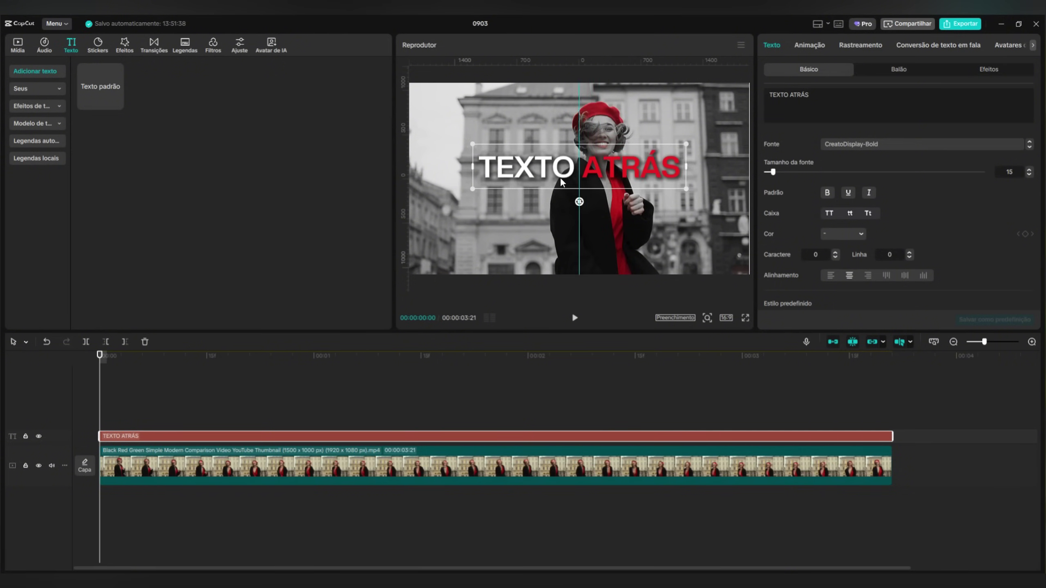
pyautogui.click(562, 182)
pyautogui.click(147, 436)
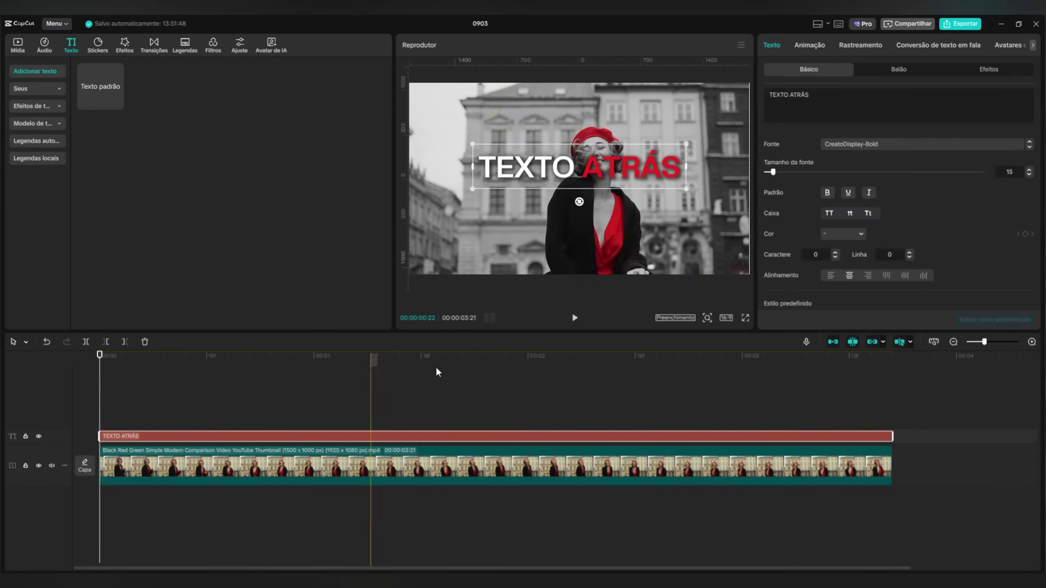
# - Add a Transform keyframe to the text at 00:00:00:00
pyautogui.scroll(-1, 843, 170)
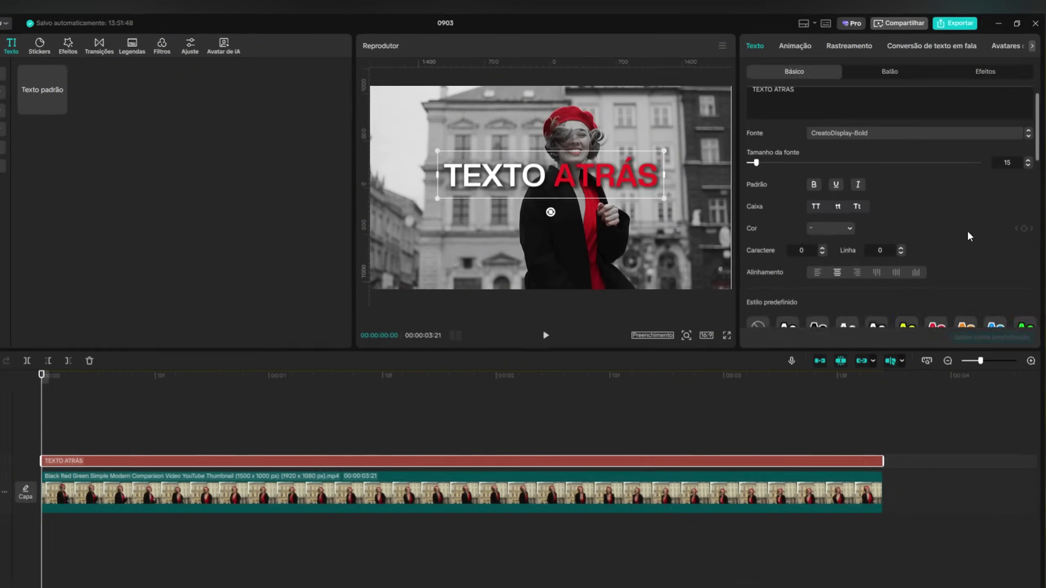
pyautogui.scroll(-5, 970, 241)
pyautogui.scroll(2, 977, 238)
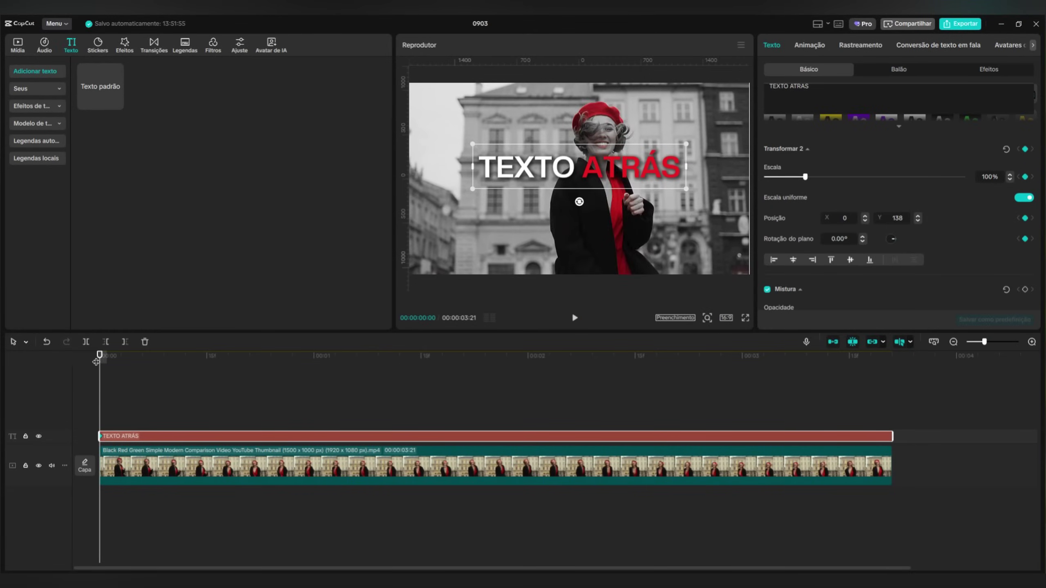
# - Add Transform keyframes to the text at 00:00:00:20 and about 00:00:01:10, and enlarge the text at the 00:00:00:20 keyframe
pyautogui.moveTo(98, 355); pyautogui.dragTo(238, 384)
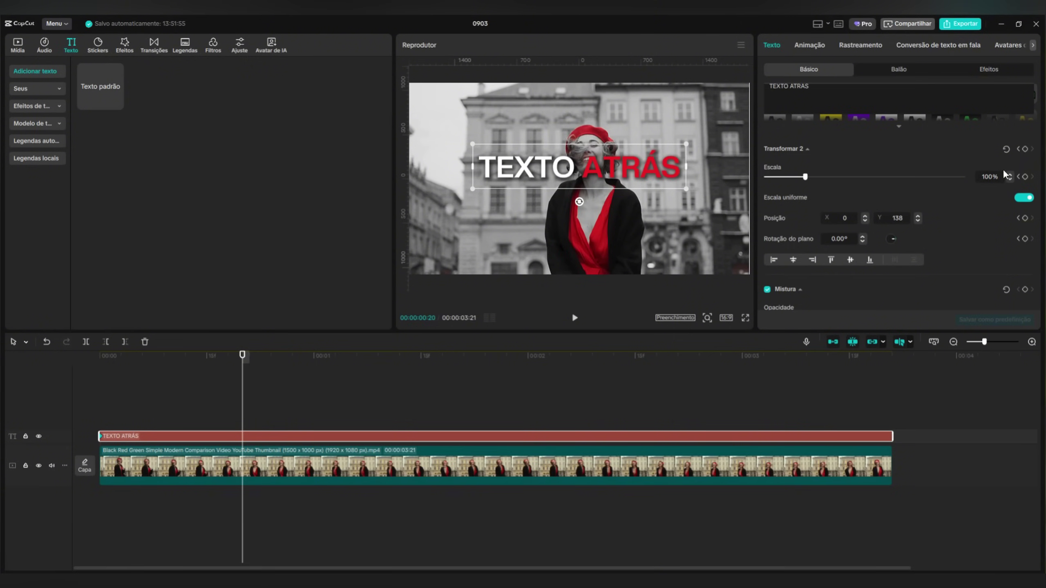
pyautogui.moveTo(358, 356); pyautogui.dragTo(243, 397)
pyautogui.click(1025, 149)
pyautogui.moveTo(676, 191); pyautogui.dragTo(753, 221)
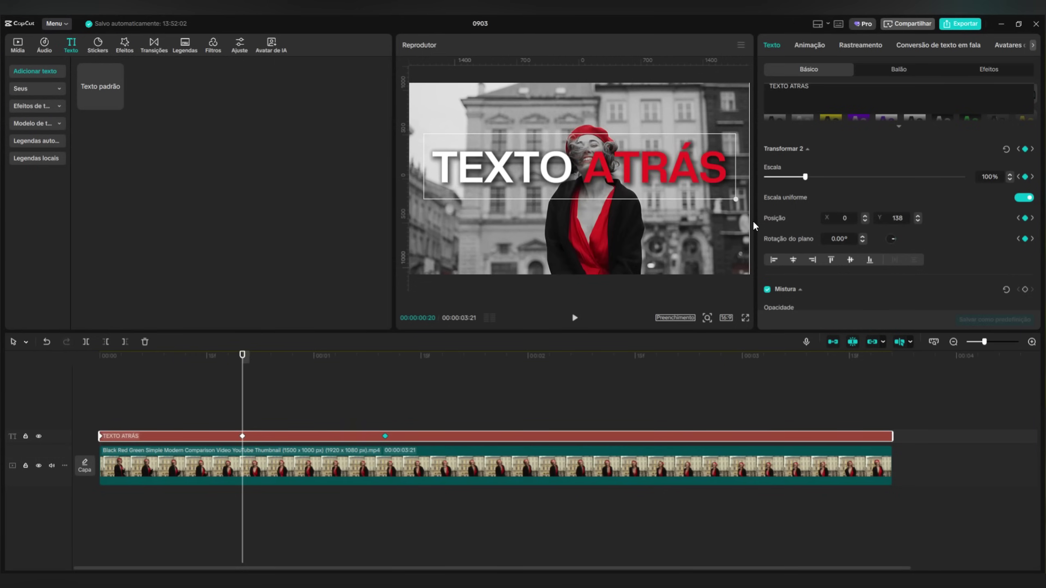
# - Play the text's zoom animation back from the start of the timeline
pyautogui.click(100, 354)
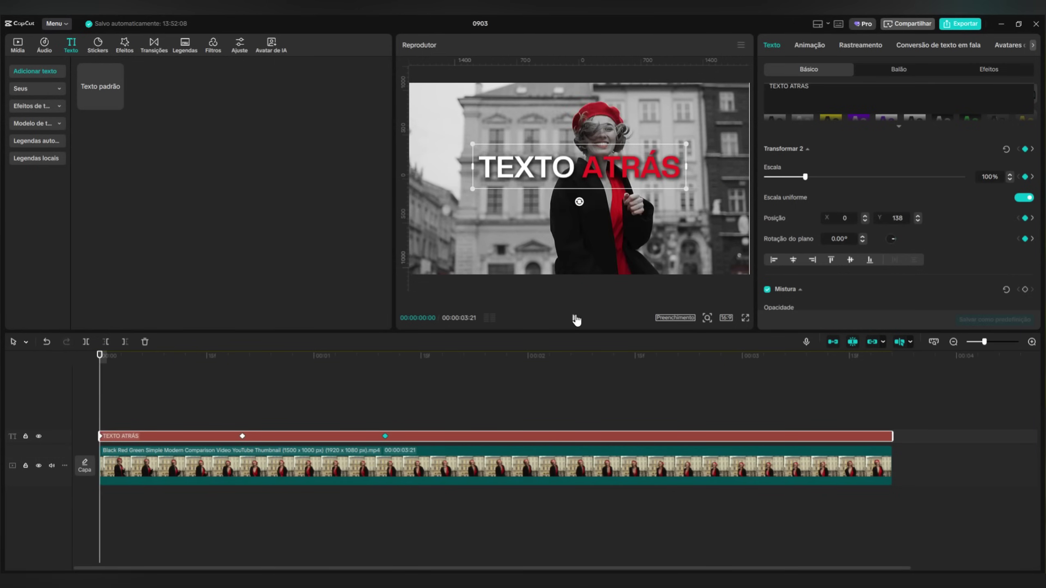
pyautogui.click(576, 320)
pyautogui.click(573, 319)
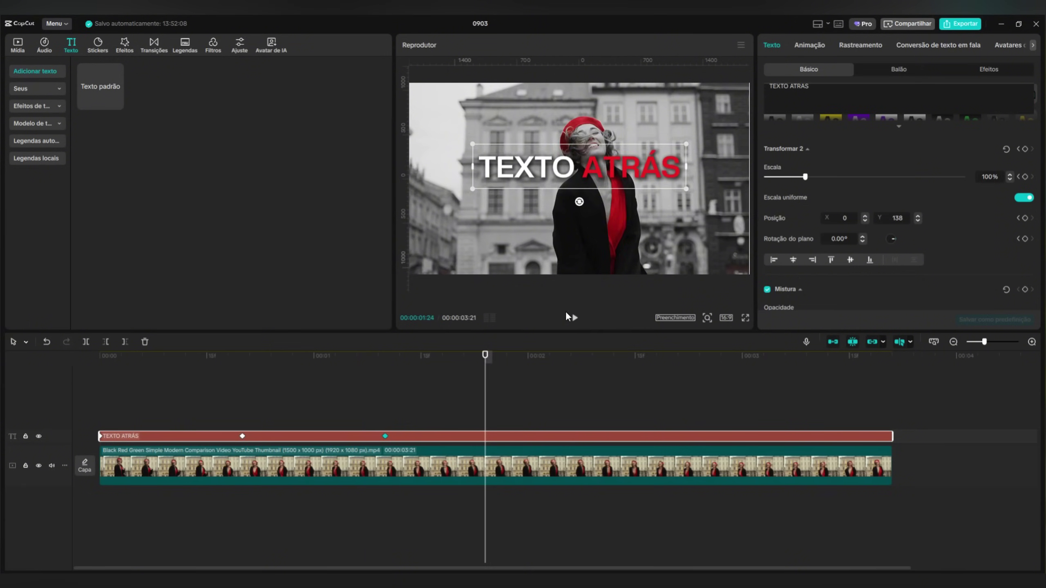
# - Show the text clip's variable-speed animation graph, apply the quadratic deceleration preset curve to its Scale keyframes, and preview the smoothed zoom
pyautogui.rightClick(410, 437)
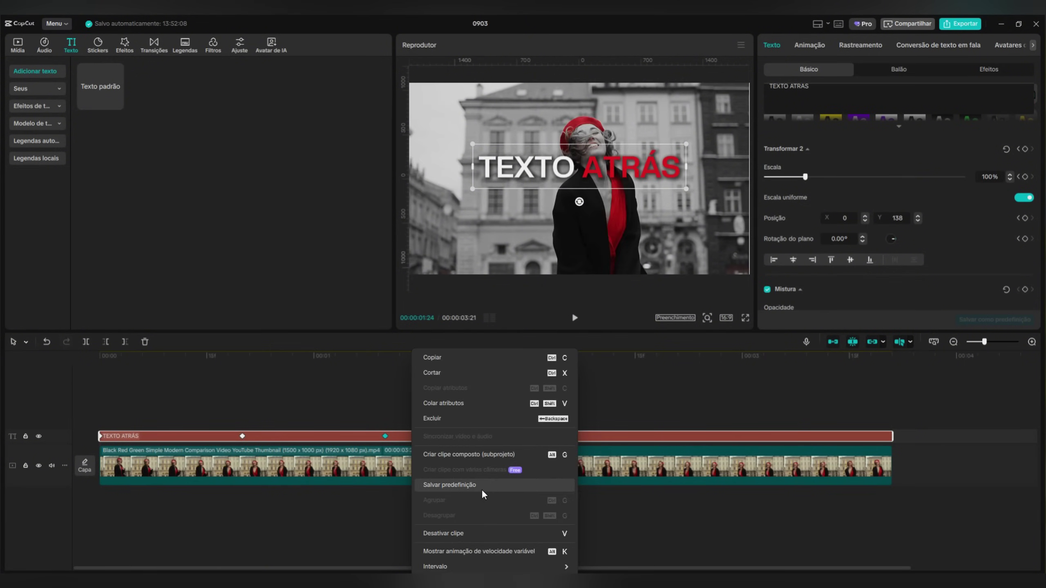
pyautogui.click(437, 551)
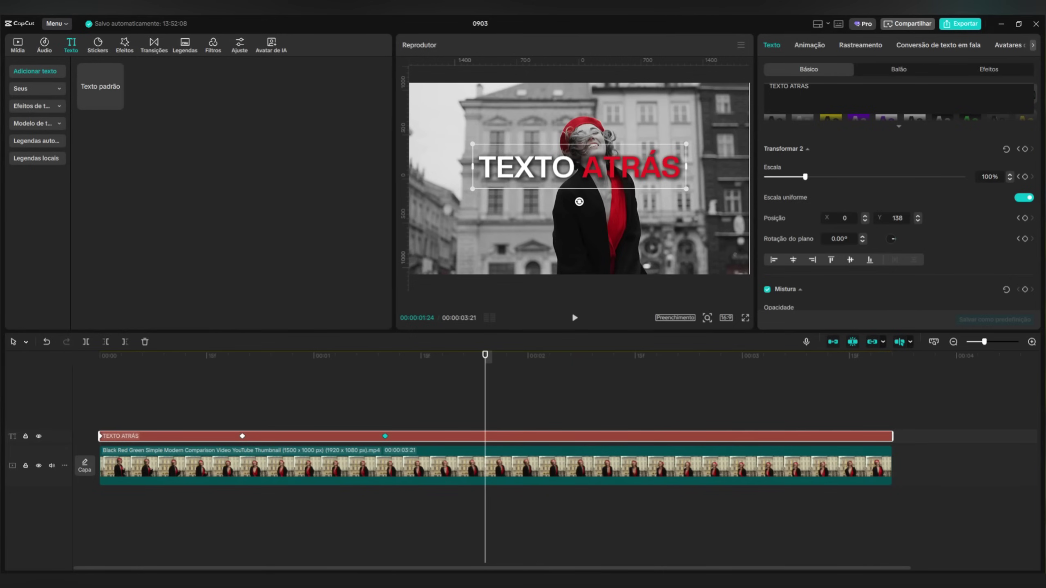
pyautogui.rightClick(399, 436)
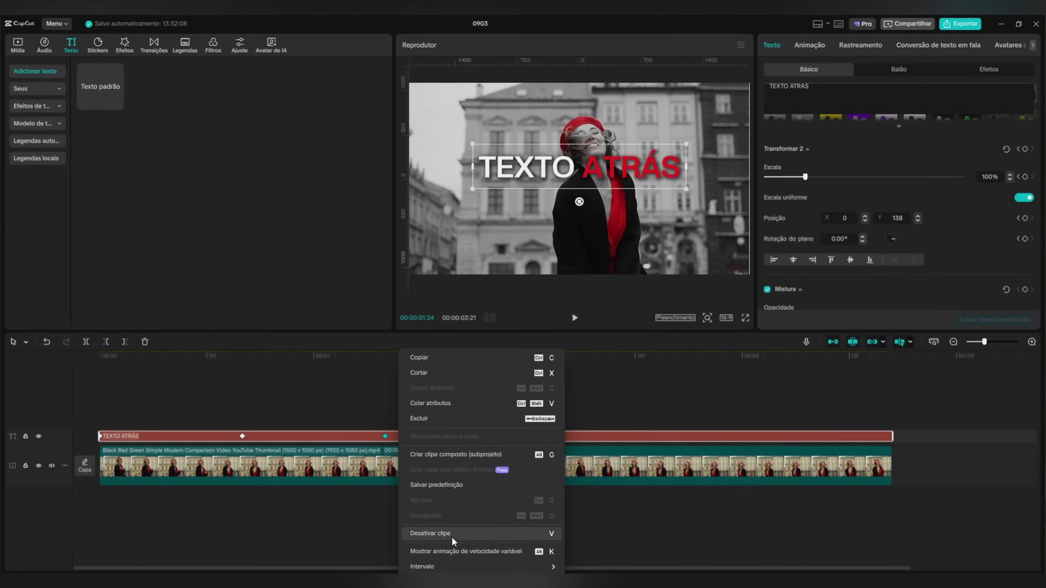
pyautogui.click(453, 551)
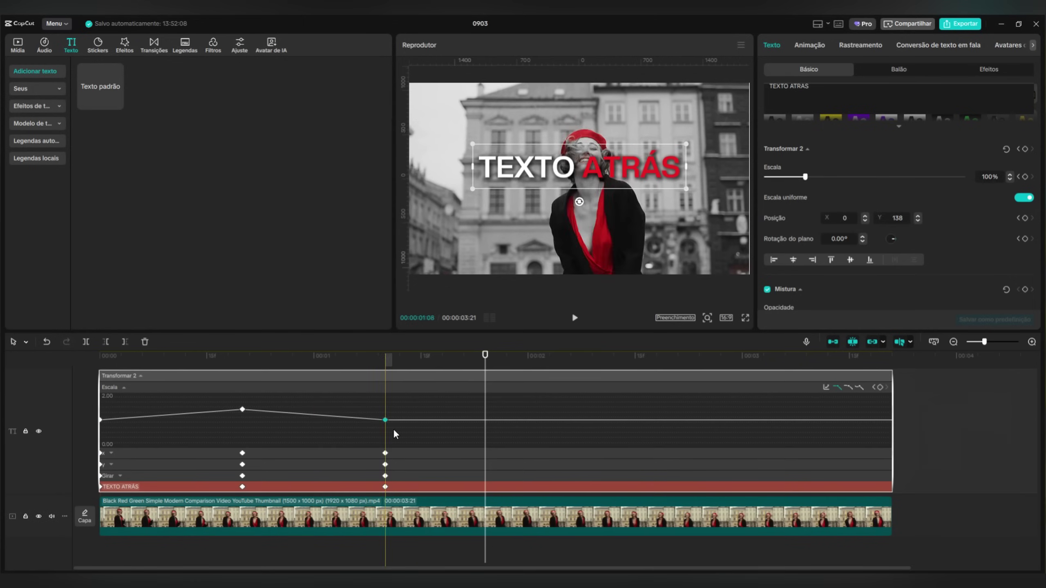
pyautogui.moveTo(393, 433); pyautogui.dragTo(101, 394)
pyautogui.click(826, 387)
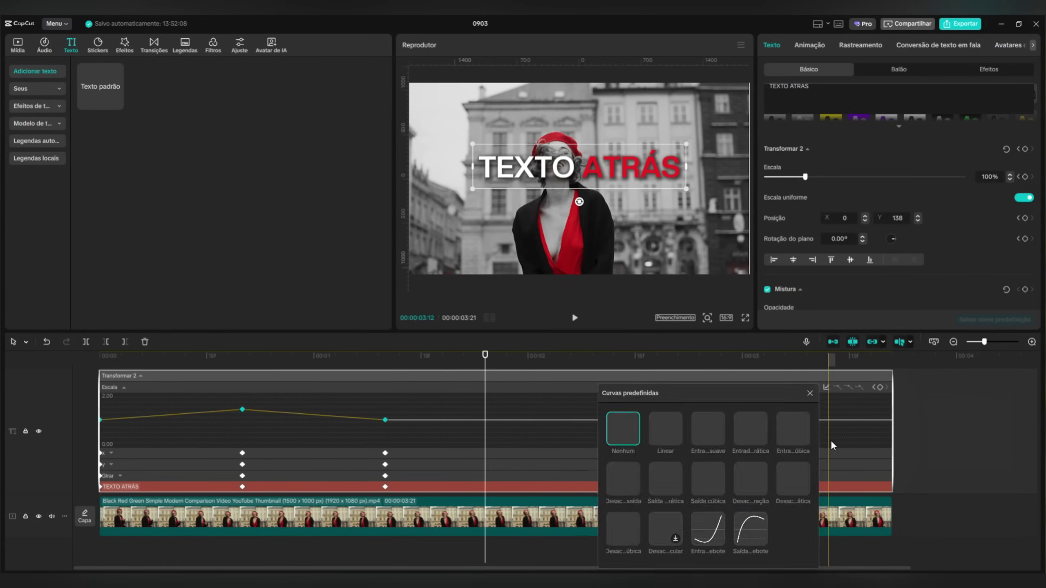
pyautogui.click(750, 479)
pyautogui.click(792, 479)
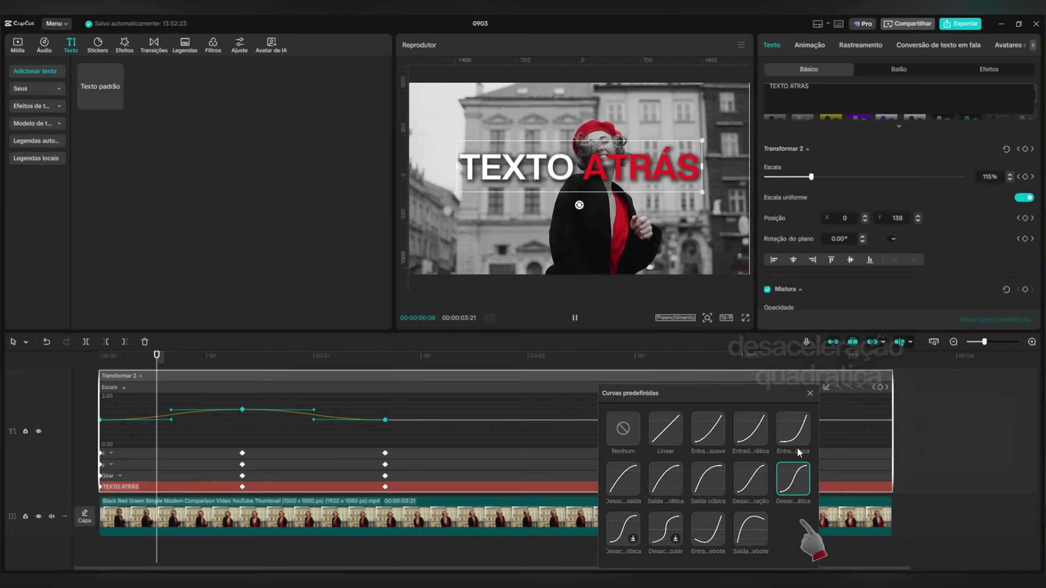
pyautogui.press('Escape')
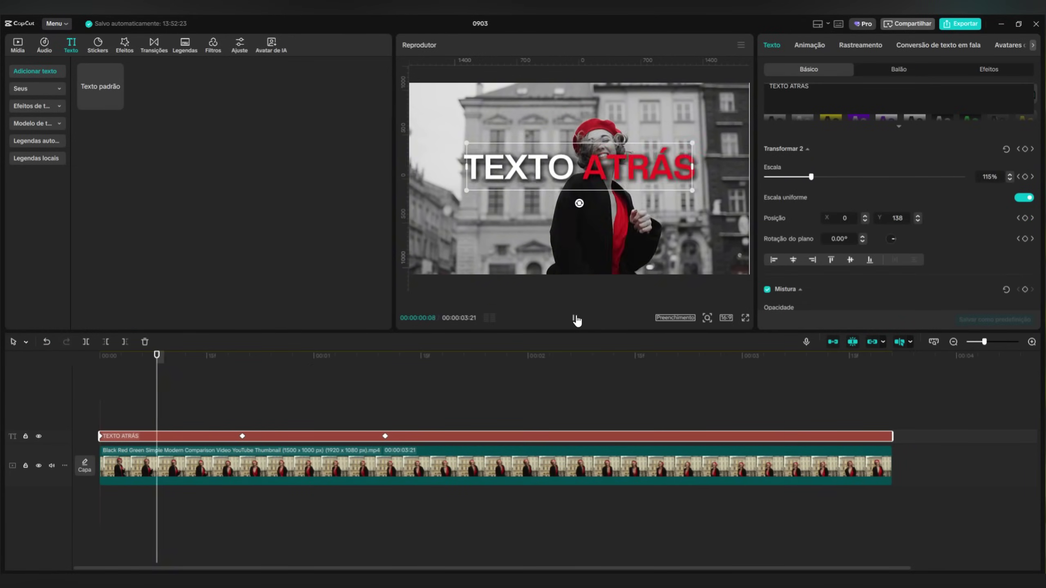
pyautogui.click(575, 319)
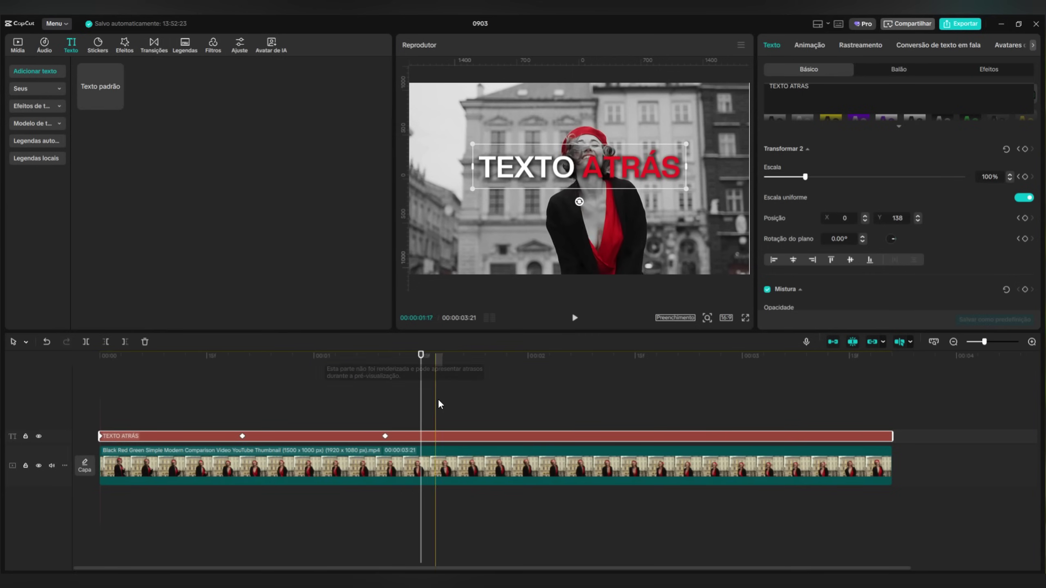
# - Duplicate the video clip of the woman onto a track above the text, aligned with the start of the timeline
pyautogui.click(227, 464)
pyautogui.hotkey('ctrl', 'c')
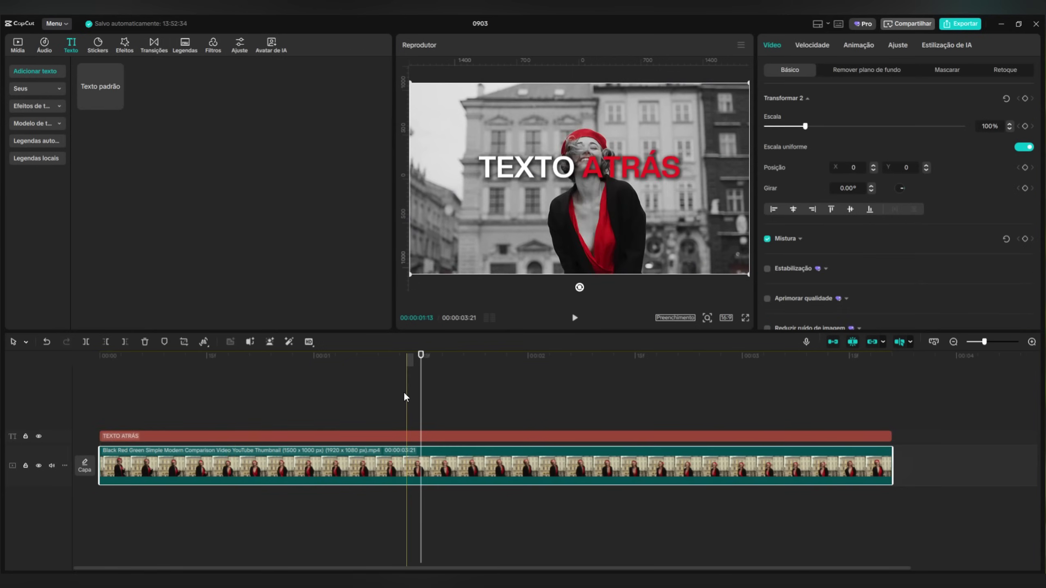
pyautogui.hotkey('ctrl', 'v')
pyautogui.moveTo(455, 421); pyautogui.dragTo(114, 366)
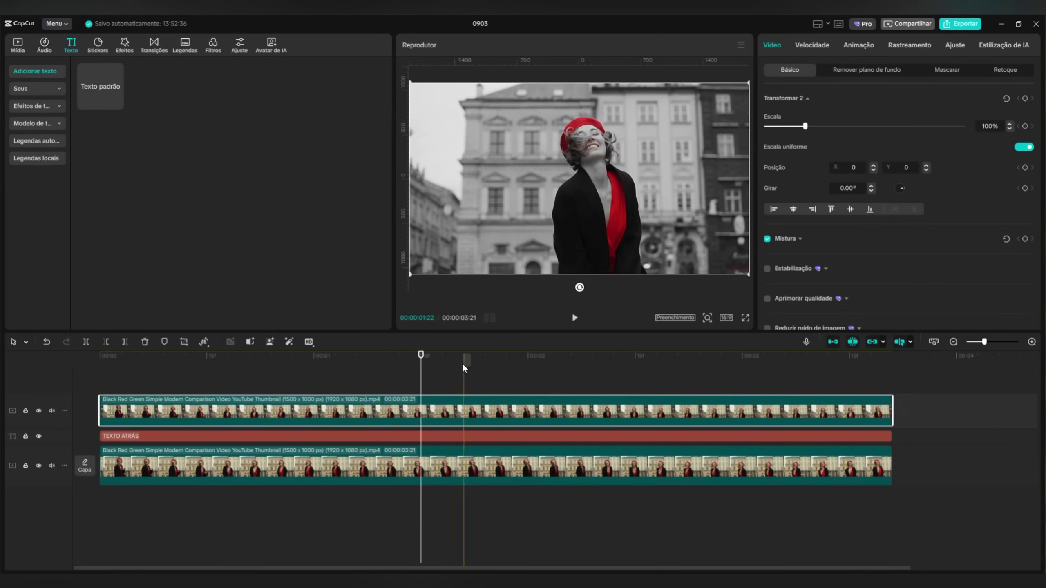
# - Enable automatic background removal on the upper video copy and scrub through the timeline to check the cutout
pyautogui.moveTo(420, 355); pyautogui.dragTo(199, 355)
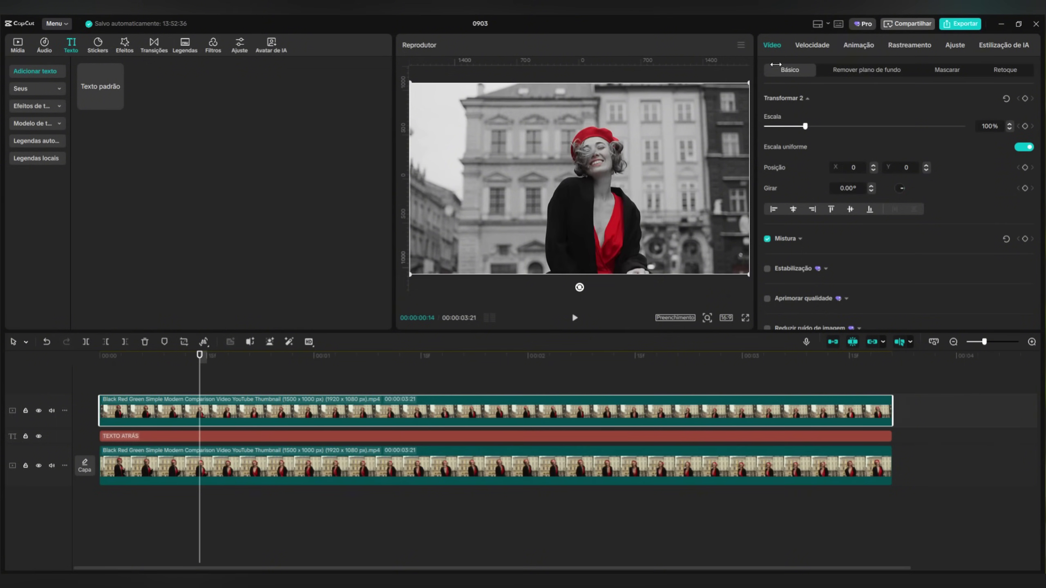
pyautogui.click(861, 71)
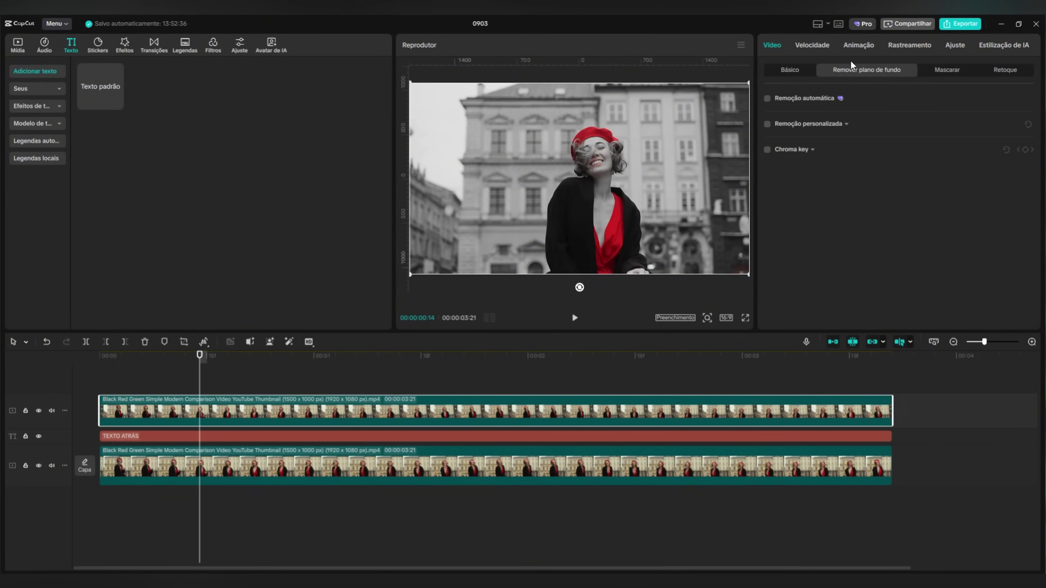
pyautogui.click(768, 99)
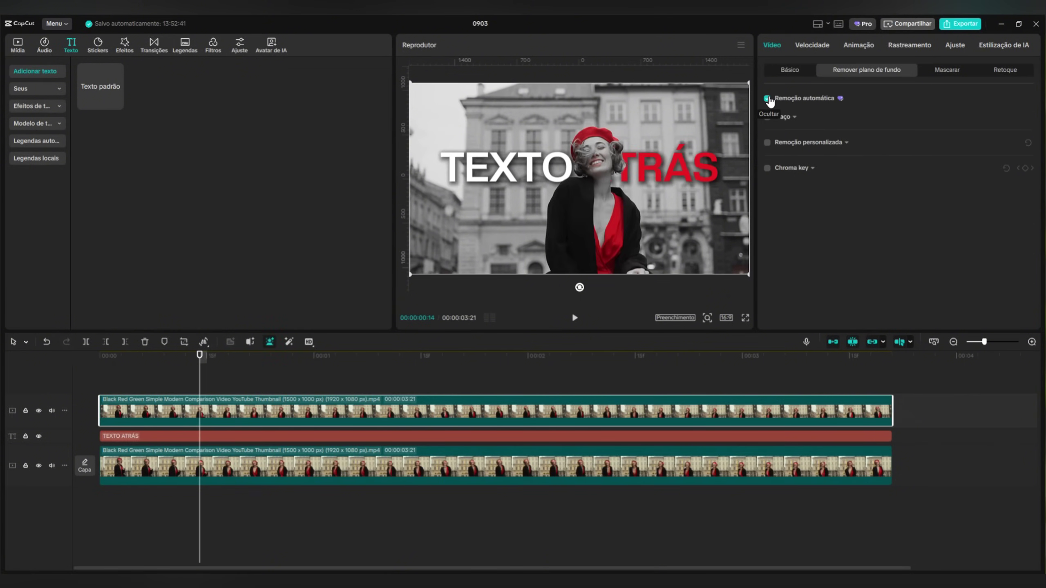
pyautogui.moveTo(193, 360); pyautogui.dragTo(477, 373)
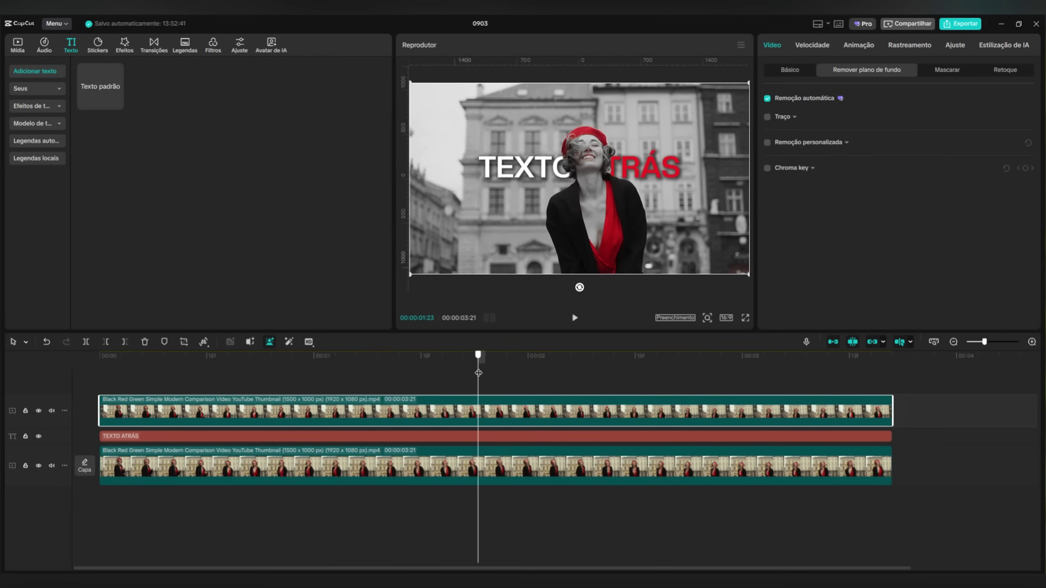
pyautogui.moveTo(478, 373); pyautogui.dragTo(69, 366)
# - Convert the TEXTO ATRÁS text clip into a compound clip
pyautogui.click(140, 436)
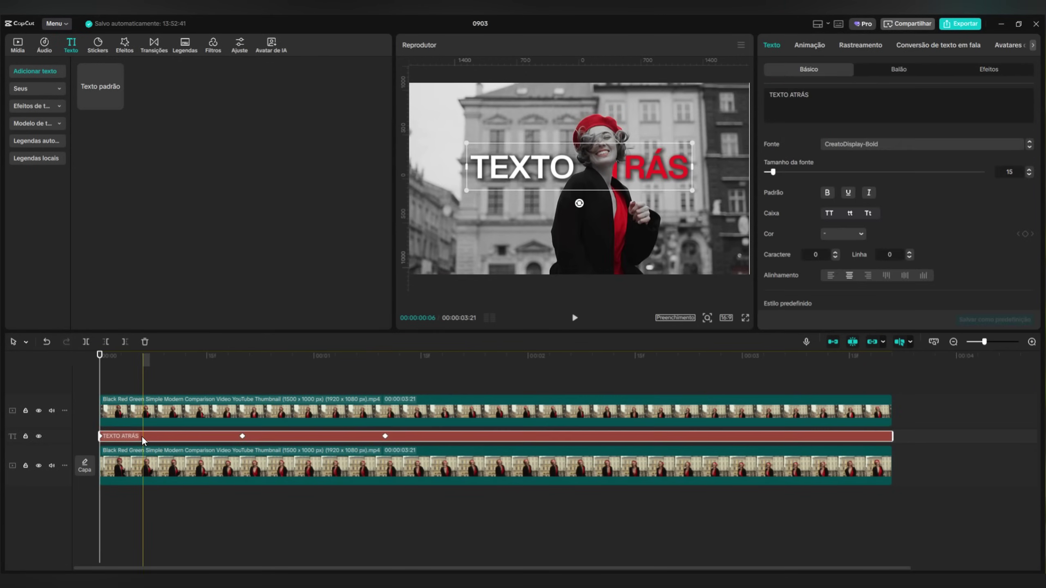
pyautogui.rightClick(143, 435)
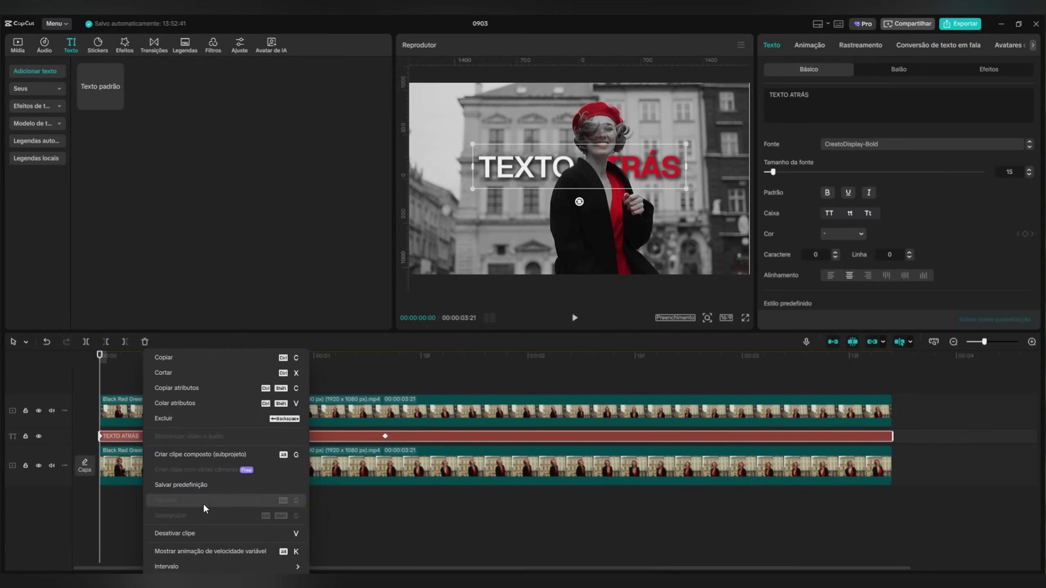
pyautogui.click(194, 455)
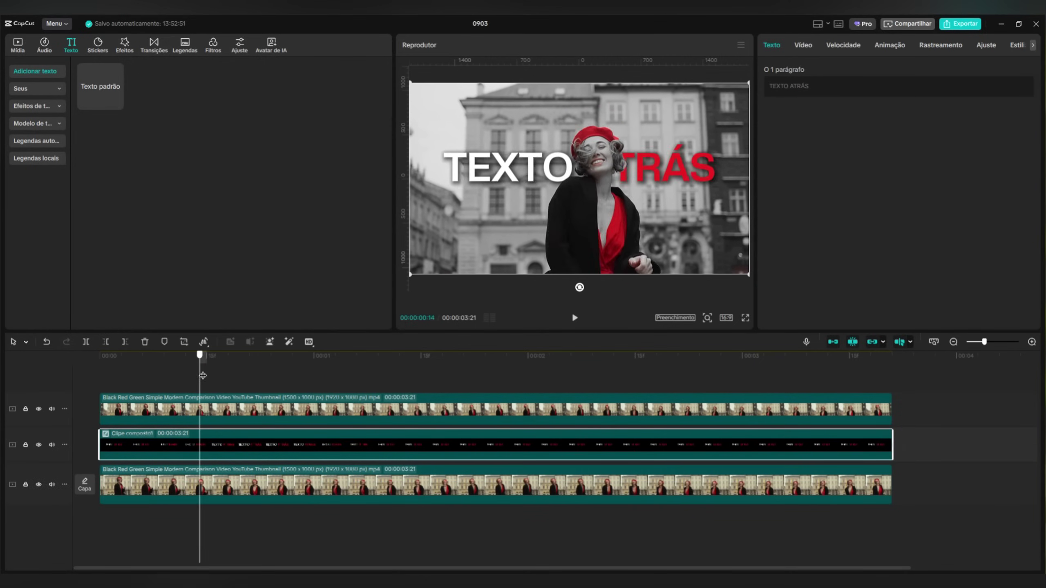
# - Split the text compound clip at about 00:00:00:29 and move its first part to a track above the cutout video
pyautogui.moveTo(249, 381); pyautogui.dragTo(276, 383)
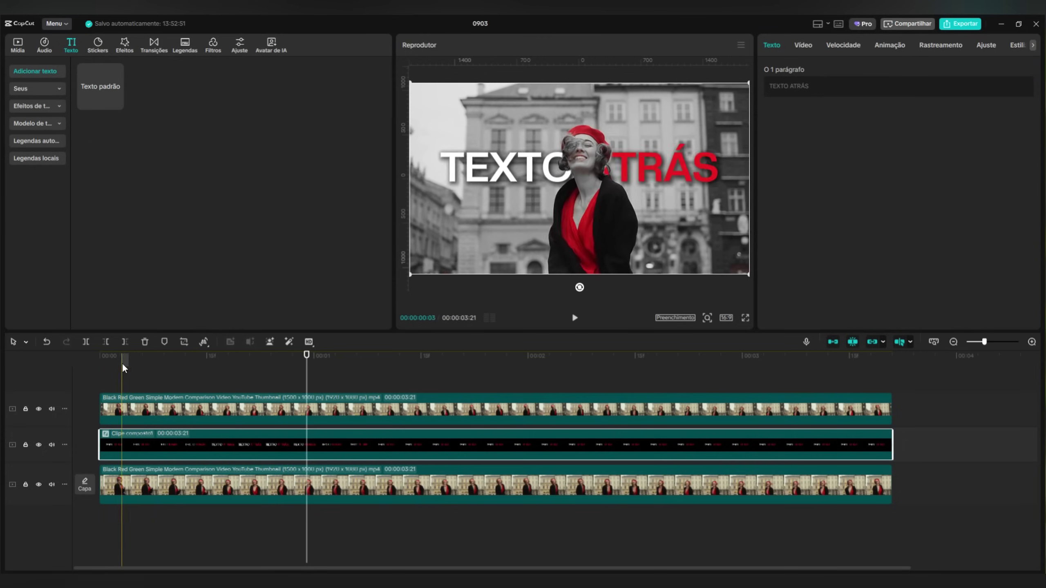
pyautogui.click(86, 341)
pyautogui.moveTo(170, 443); pyautogui.dragTo(160, 379)
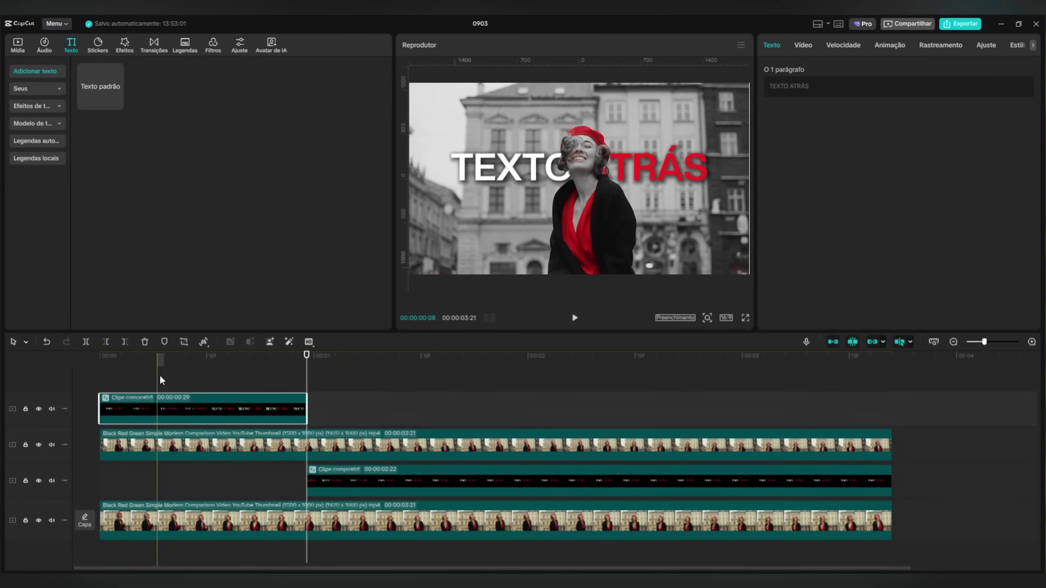
# - Play the timeline back from the start to check the text passing from in front of the woman to behind her
pyautogui.press('Home')
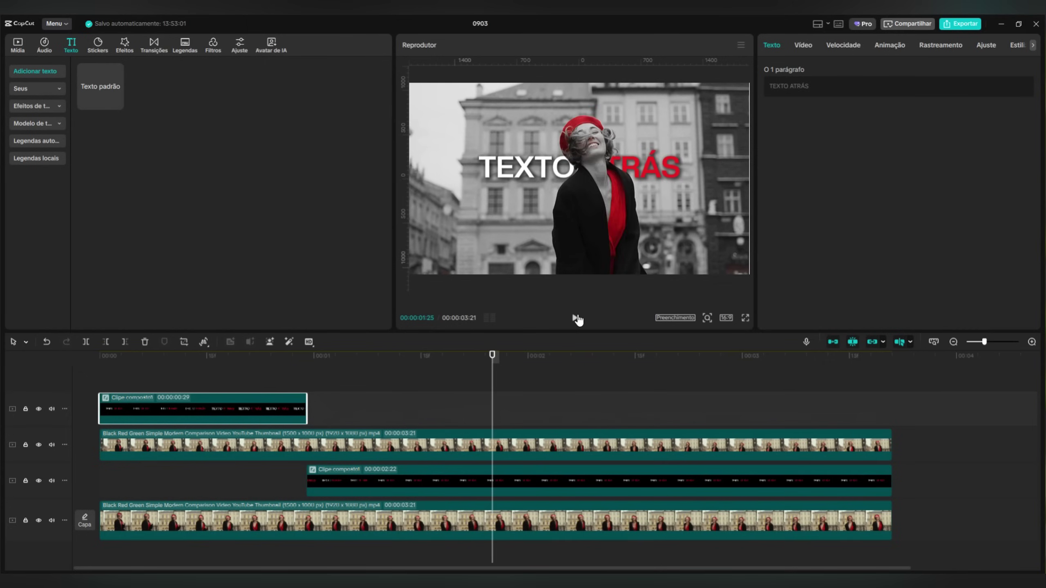
pyautogui.click(577, 320)
pyautogui.press('Home')
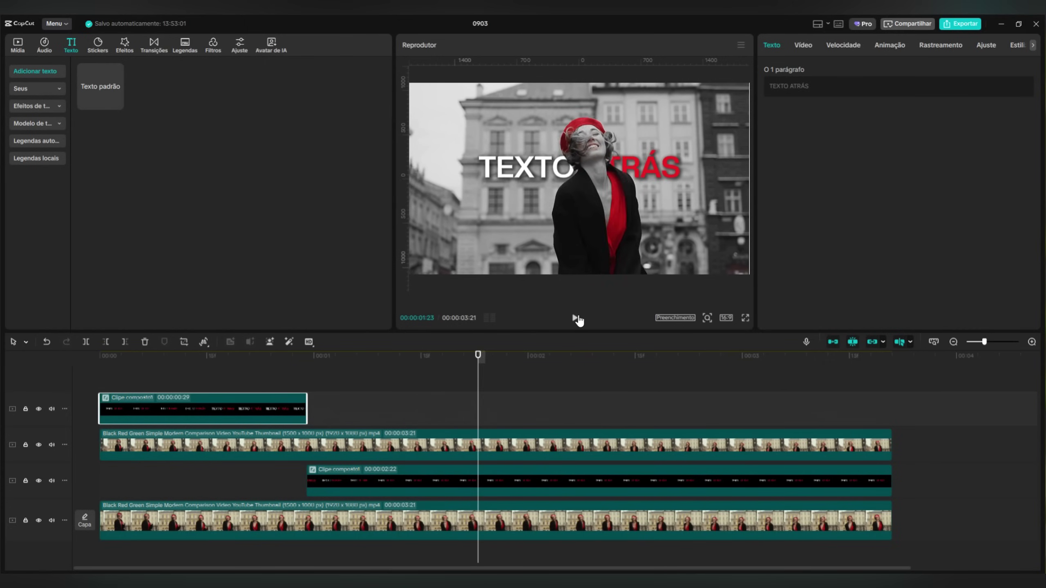
pyautogui.click(575, 318)
# - Add a 0.1 s Fade-out exit animation to the upper compound clip and lengthen the clip to about 00:00:01:02
pyautogui.moveTo(478, 371); pyautogui.dragTo(269, 382)
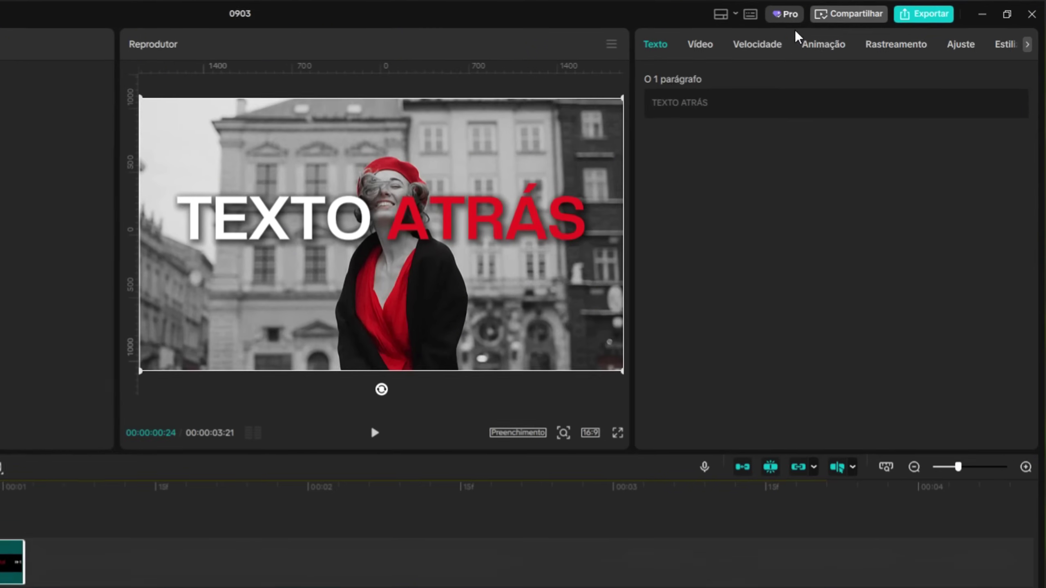
pyautogui.click(890, 45)
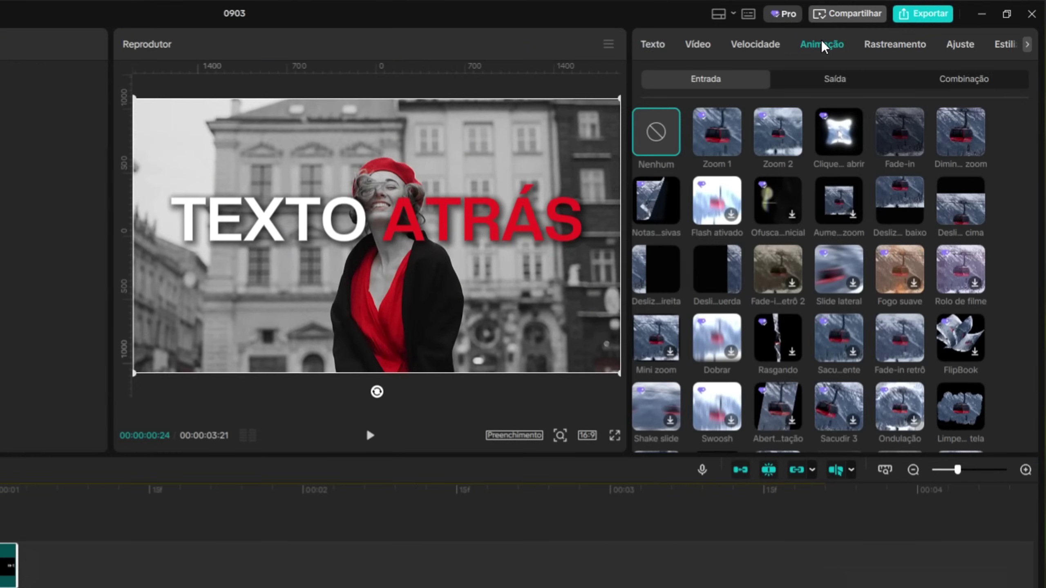
pyautogui.click(856, 85)
pyautogui.click(899, 132)
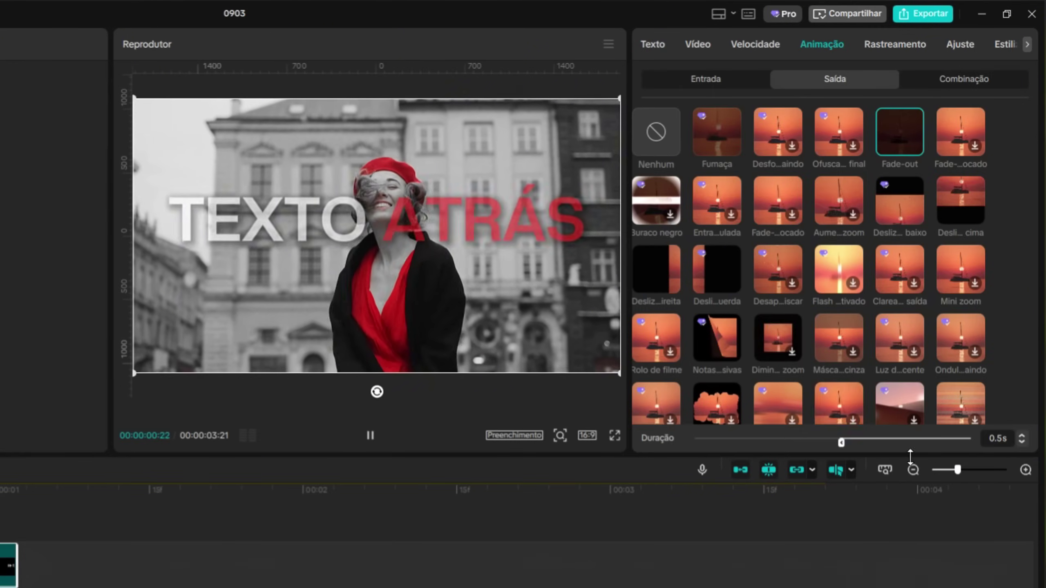
pyautogui.click(1021, 443)
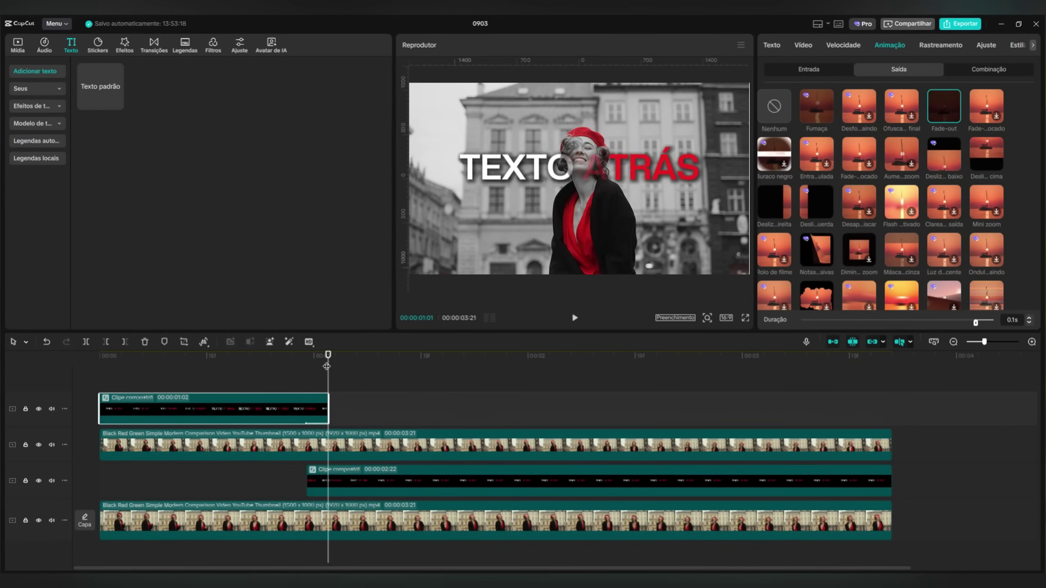
# - Play the timeline from the start to check the upper text's fade-out where the two compound clips overlap
pyautogui.moveTo(326, 366); pyautogui.dragTo(99, 366)
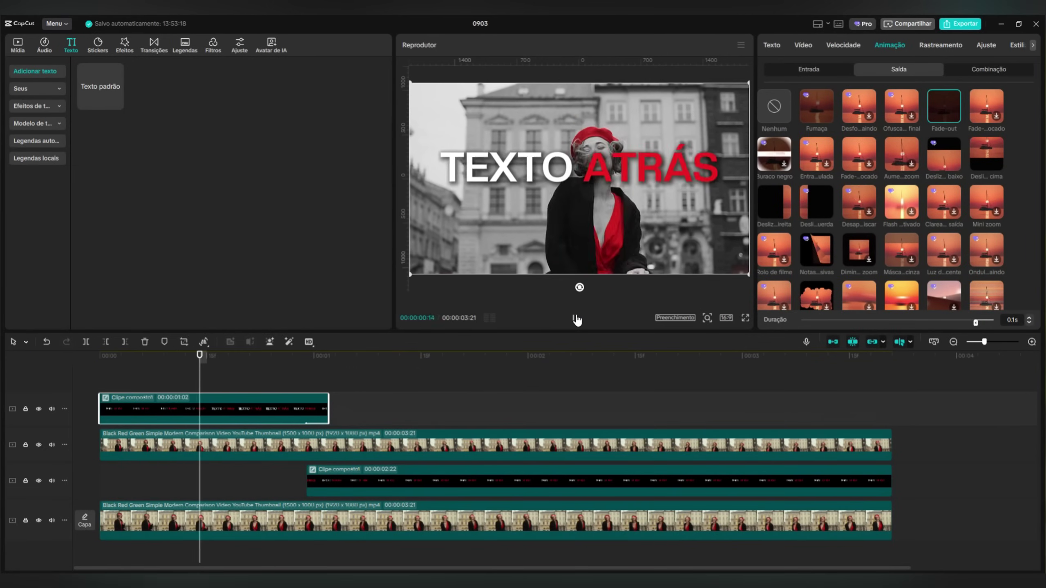
pyautogui.press('space')
pyautogui.hotkey('ctrl', '=')
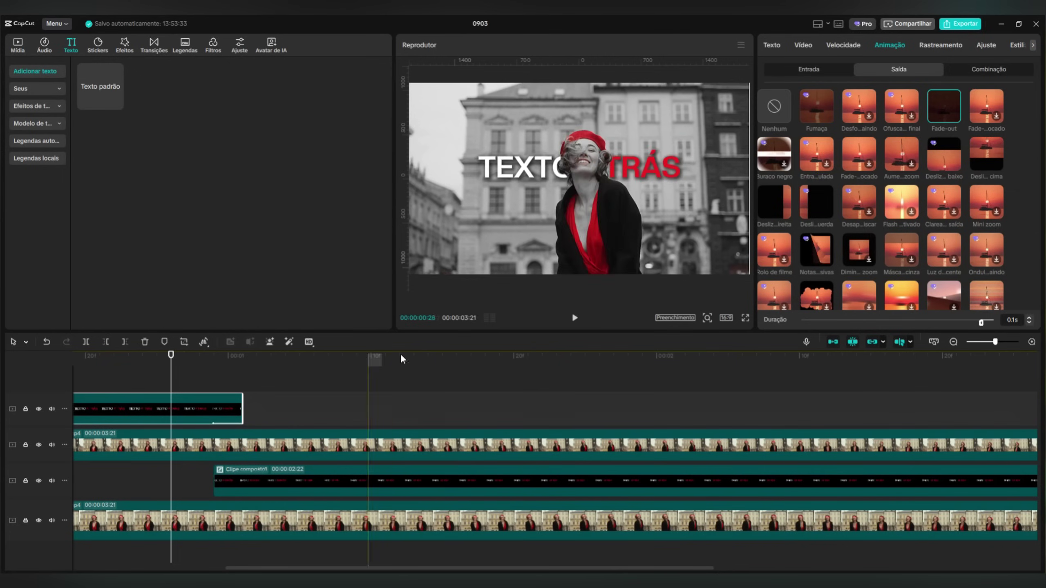
pyautogui.click(575, 317)
# - Add a Fade-in entrance animation to the lower compound clip and set its duration to 0.1 s
pyautogui.click(273, 497)
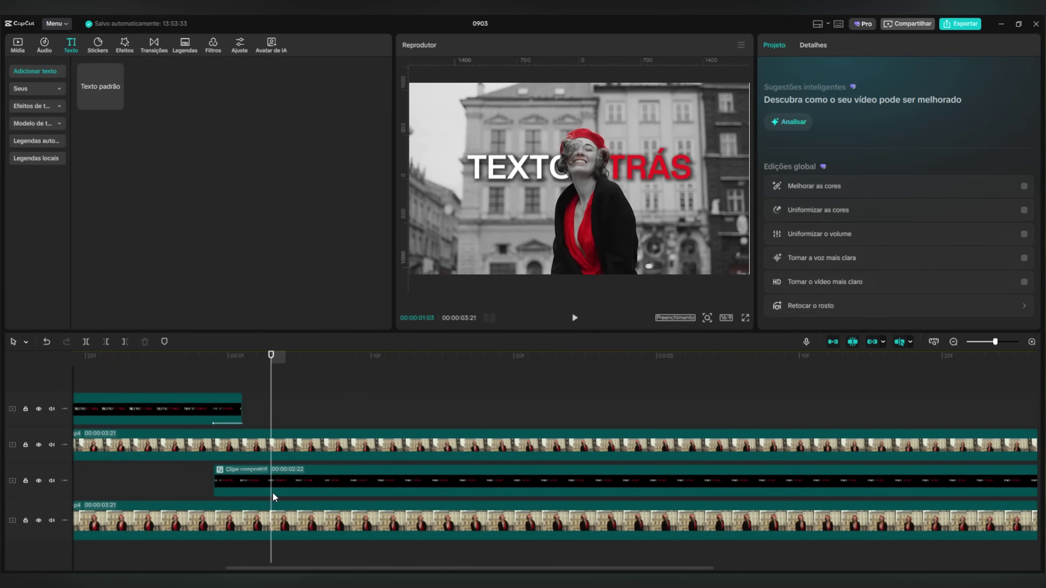
pyautogui.click(890, 44)
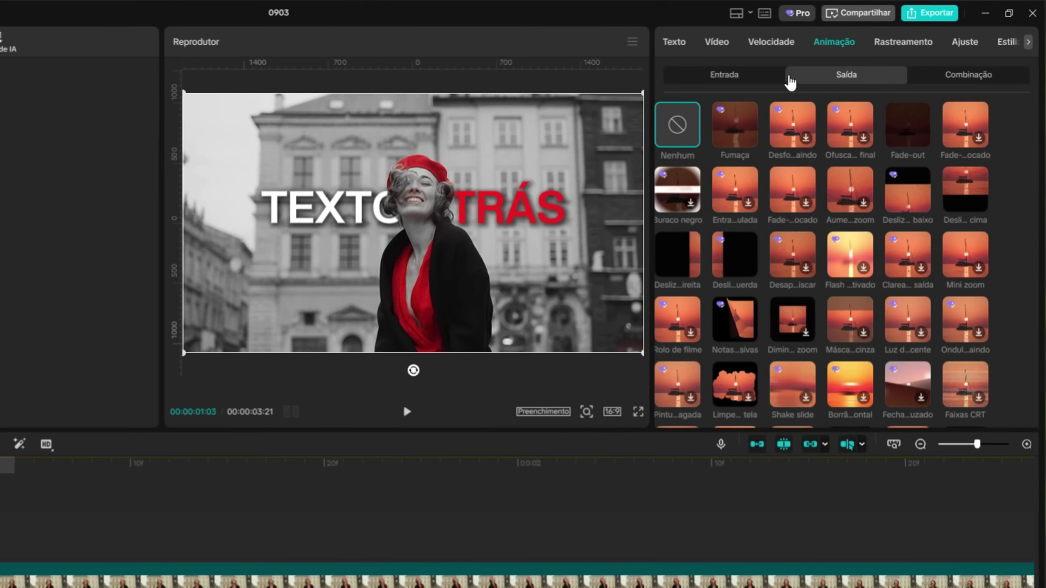
pyautogui.click(848, 70)
pyautogui.click(906, 130)
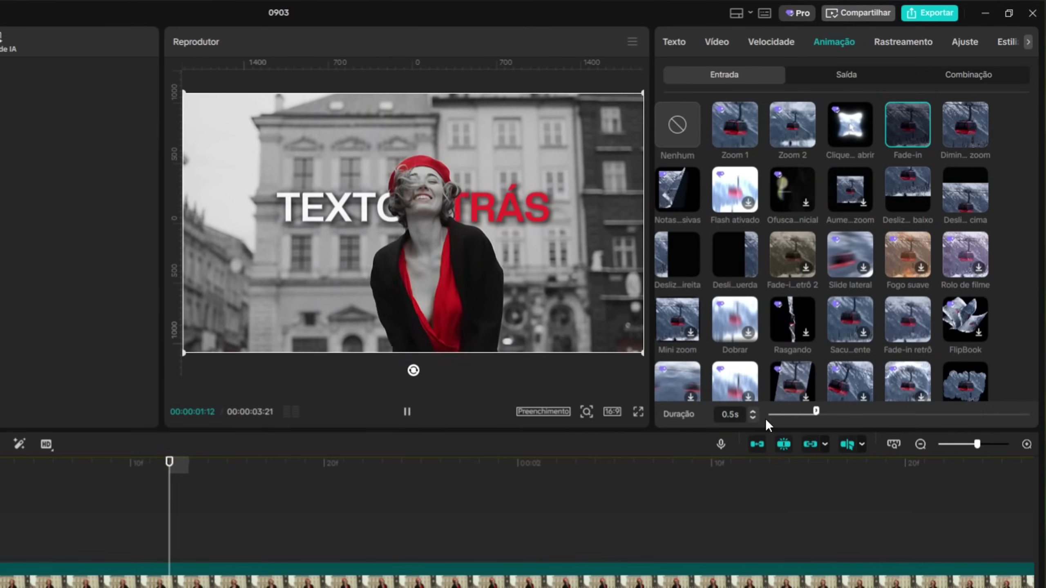
pyautogui.click(753, 412)
pyautogui.click(752, 418)
pyautogui.click(753, 417)
pyautogui.click(753, 417)
pyautogui.click(753, 417)
pyautogui.click(753, 417)
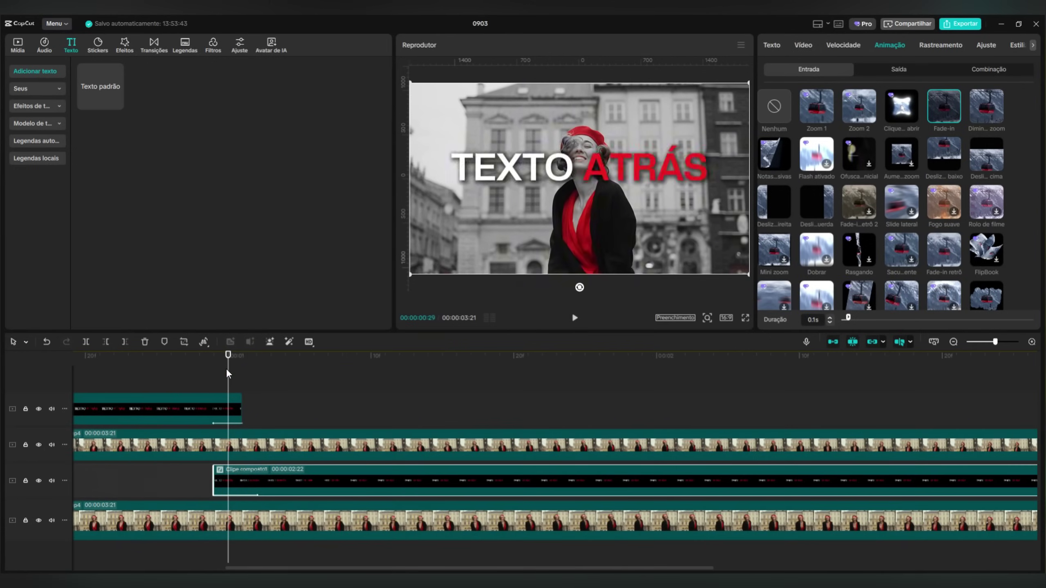
# - Replay the complete text animation from the start and inspect the crossfade between the two compound clips around 00:00:01:05
pyautogui.press('Home')
pyautogui.click(575, 318)
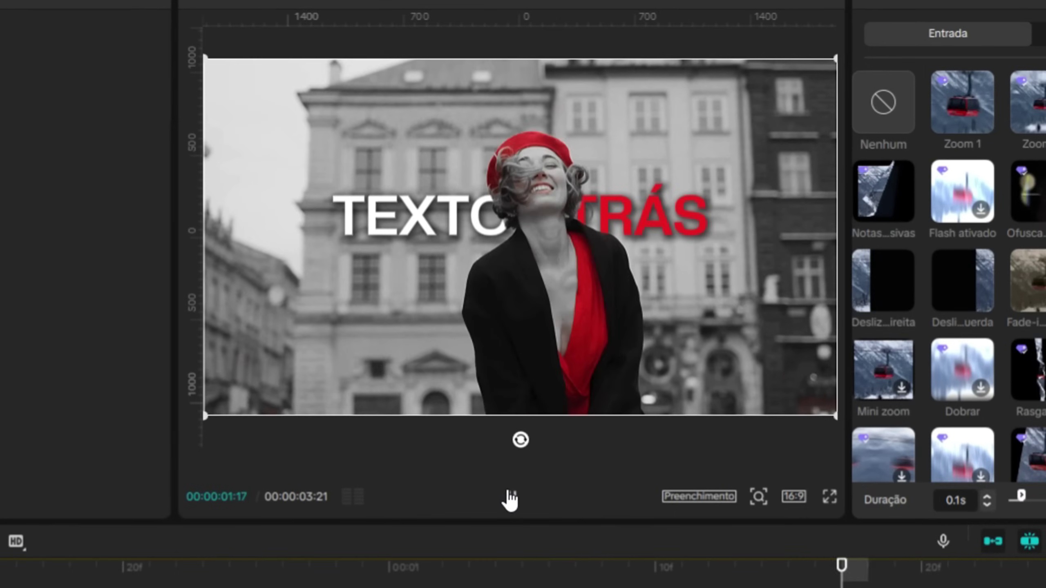
pyautogui.click(571, 326)
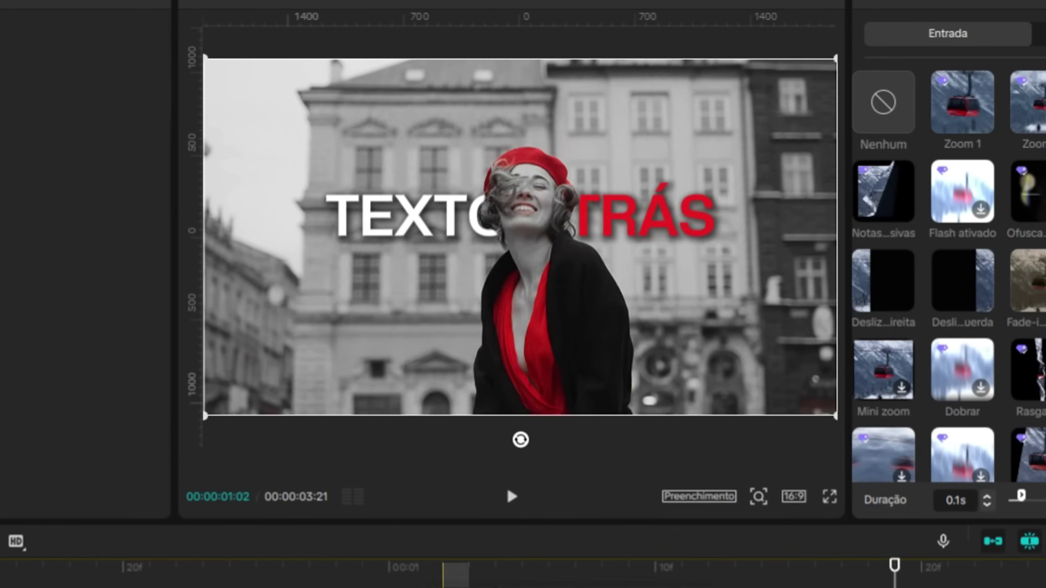
pyautogui.moveTo(894, 568); pyautogui.dragTo(526, 572)
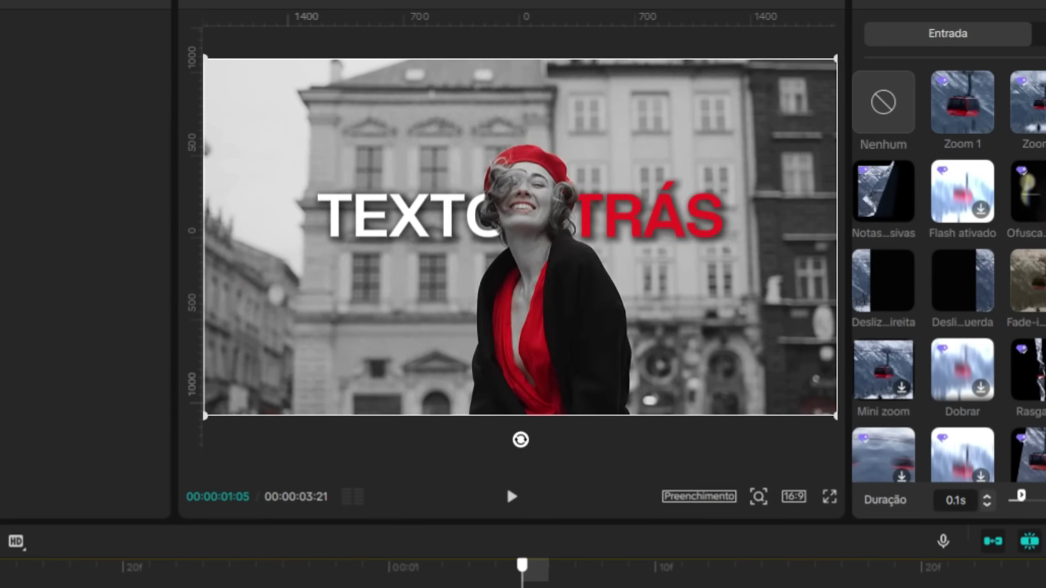
pyautogui.press('Home')
pyautogui.click(513, 497)
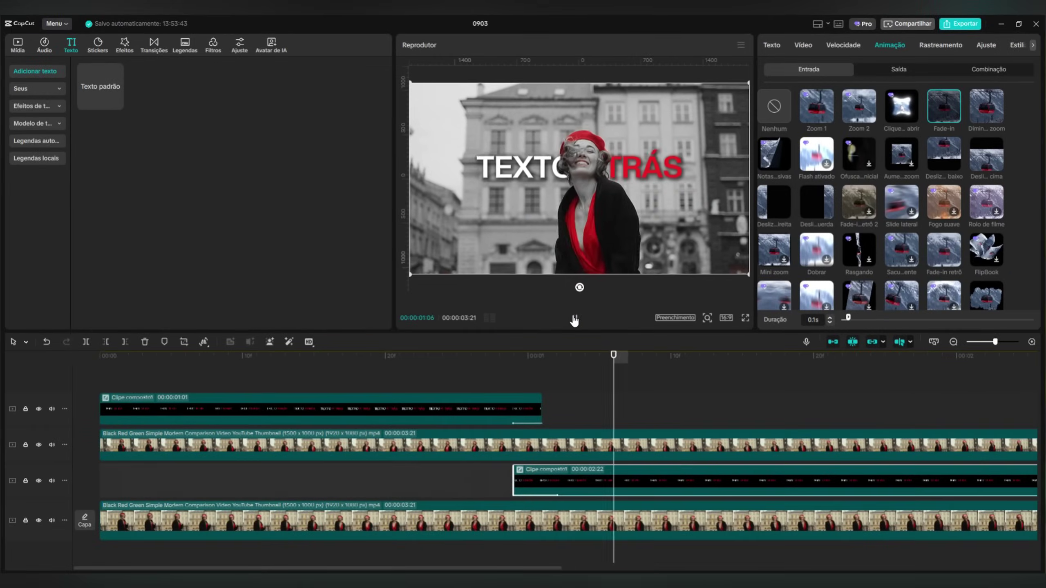
# - Pause the replay of the text animation
pyautogui.click(574, 319)
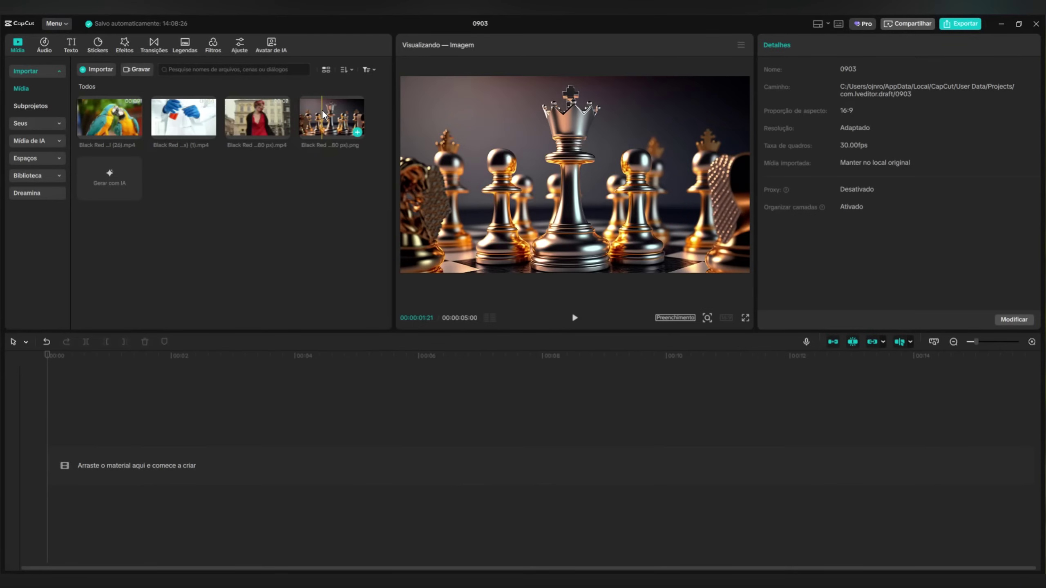
# - Place the chess image at the start of the timeline and apply the Zoom em 3D effect from the Movimento category to it
pyautogui.moveTo(322, 110); pyautogui.dragTo(106, 455)
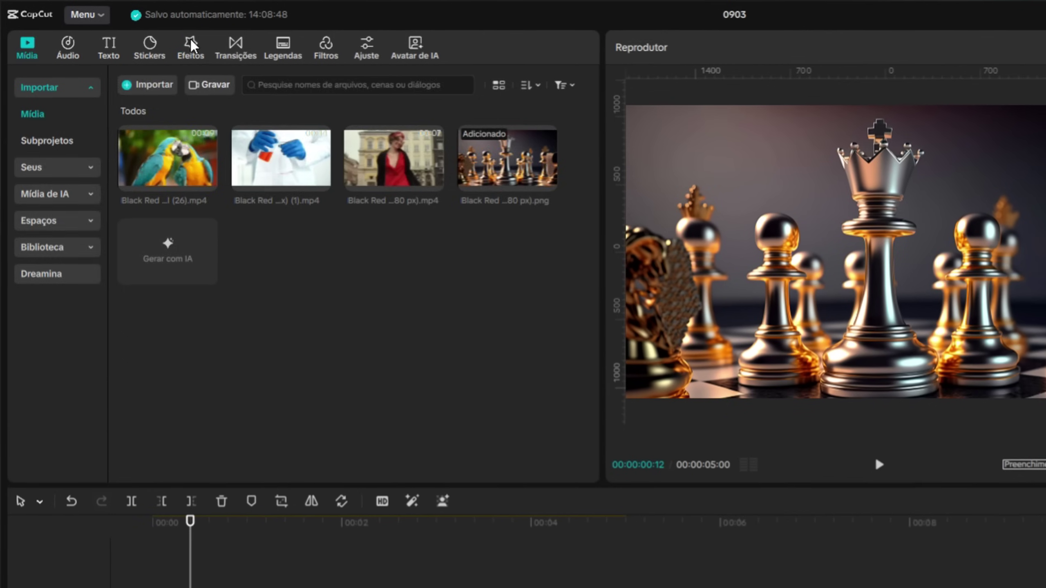
pyautogui.click(124, 42)
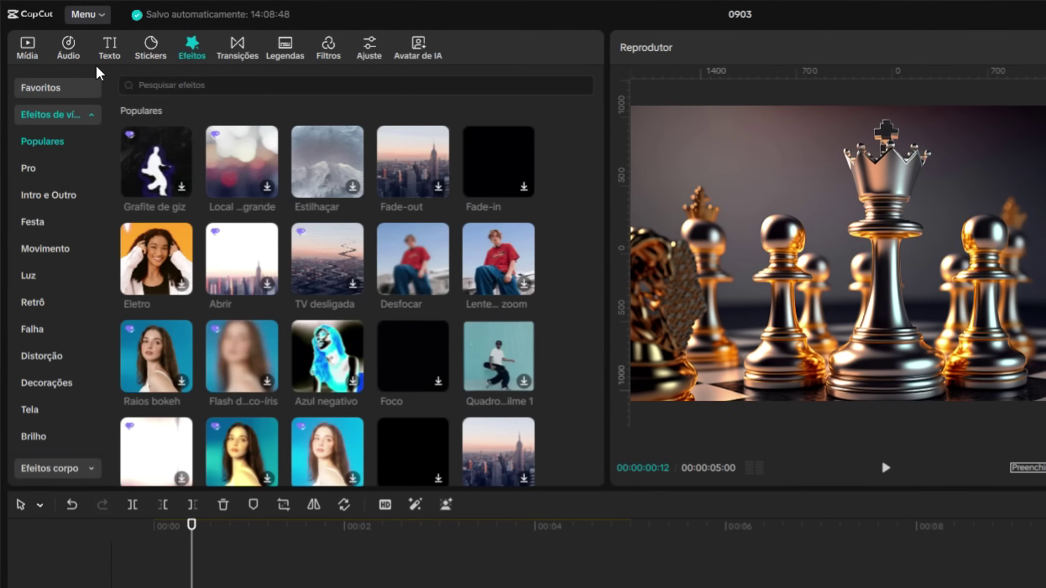
pyautogui.scroll(-4, 66, 302)
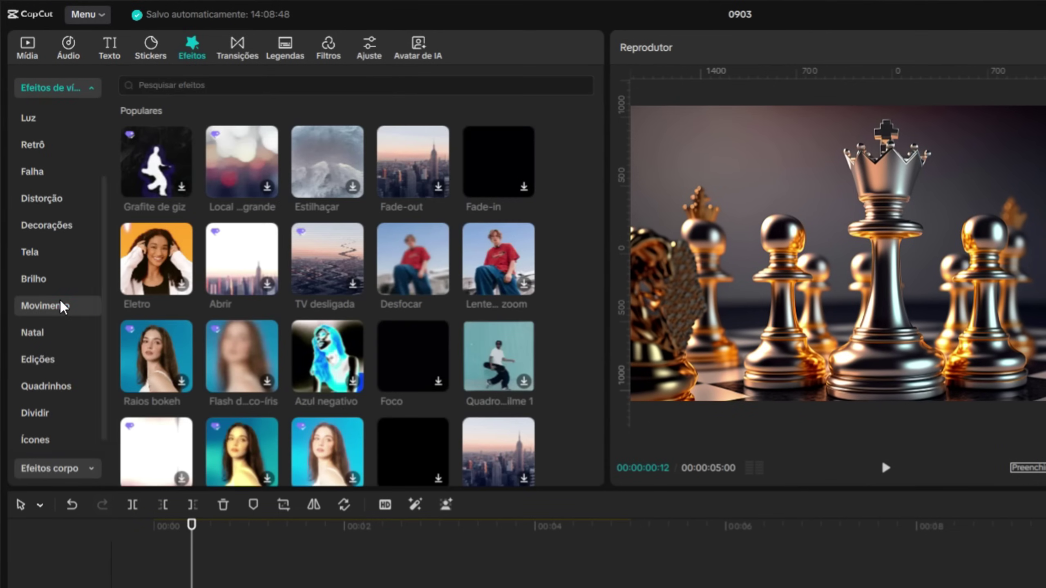
pyautogui.click(63, 306)
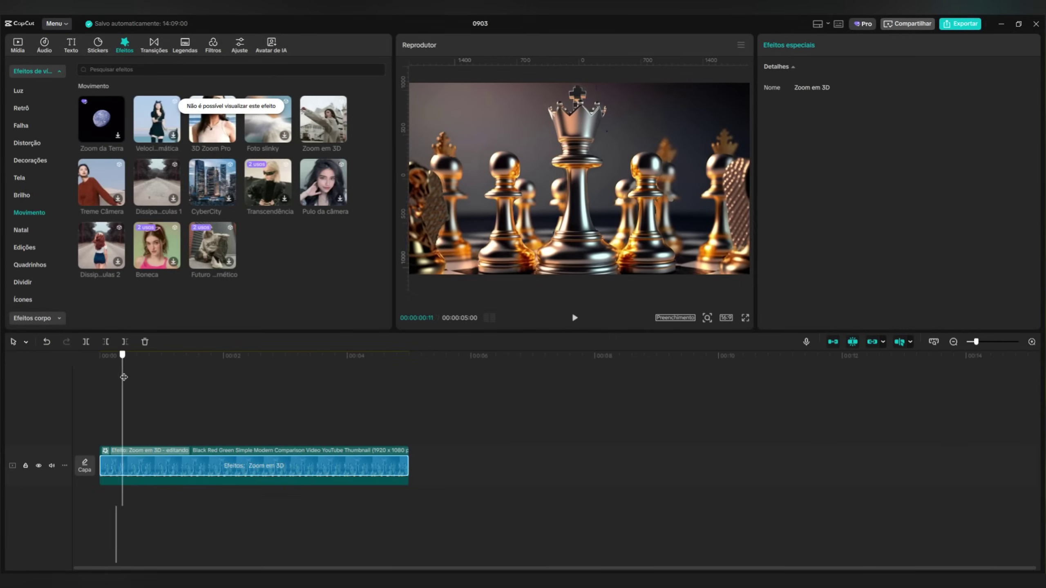
pyautogui.moveTo(124, 377); pyautogui.dragTo(107, 416)
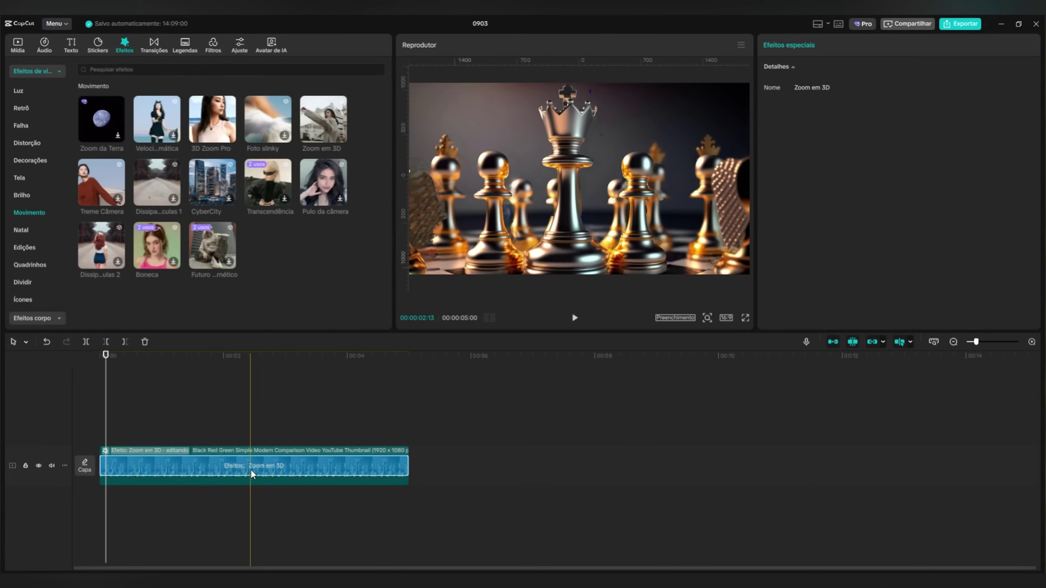
pyautogui.moveTo(252, 467); pyautogui.dragTo(252, 467)
# - Apply the 3D Zoom Pro effect to the chess clip in place of Zoom em 3D and scrub through its motion
pyautogui.moveTo(212, 123); pyautogui.dragTo(182, 465)
pyautogui.click(98, 361)
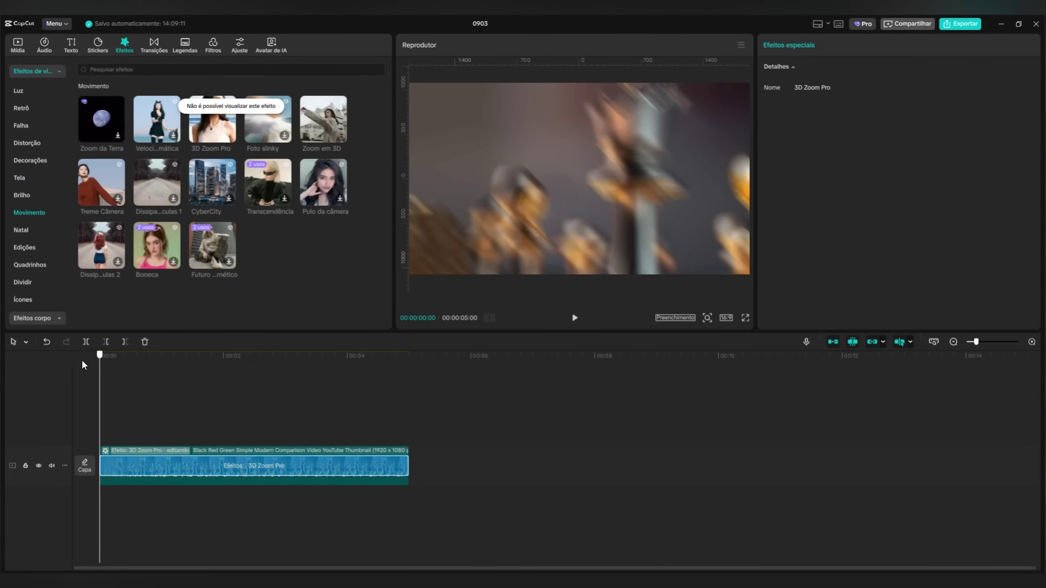
pyautogui.moveTo(84, 365); pyautogui.dragTo(296, 415)
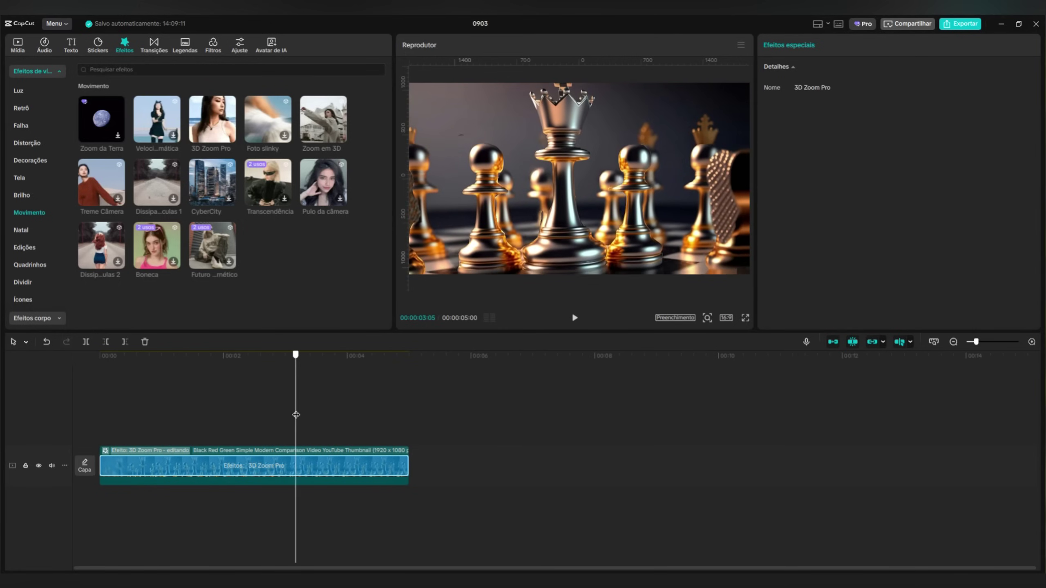
# - Trim the chess clip's end to 00:00:03:05 and turn the clip into a compound clip
pyautogui.click(403, 478)
pyautogui.moveTo(402, 479); pyautogui.dragTo(332, 477)
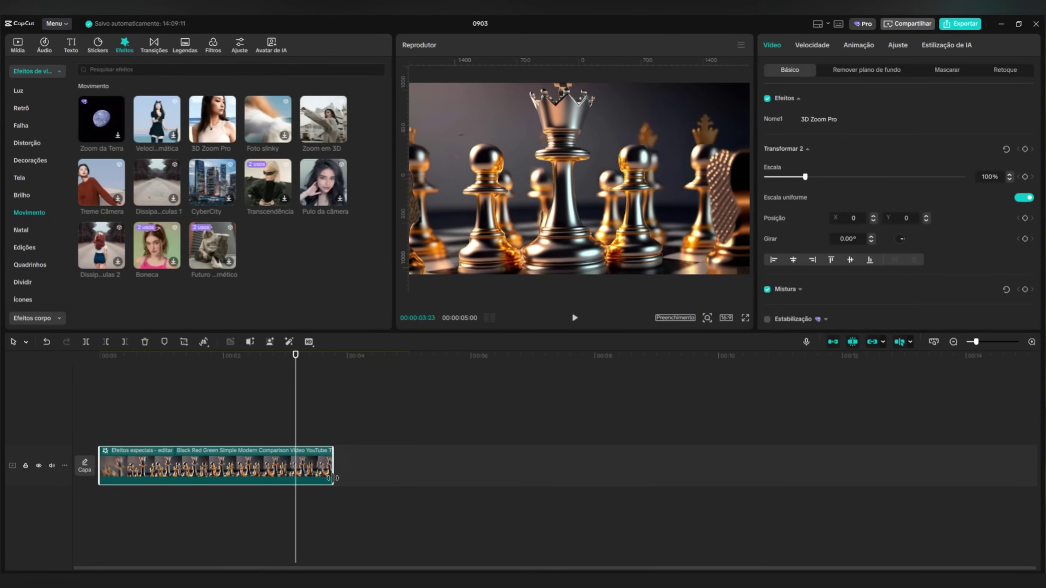
pyautogui.click(218, 459)
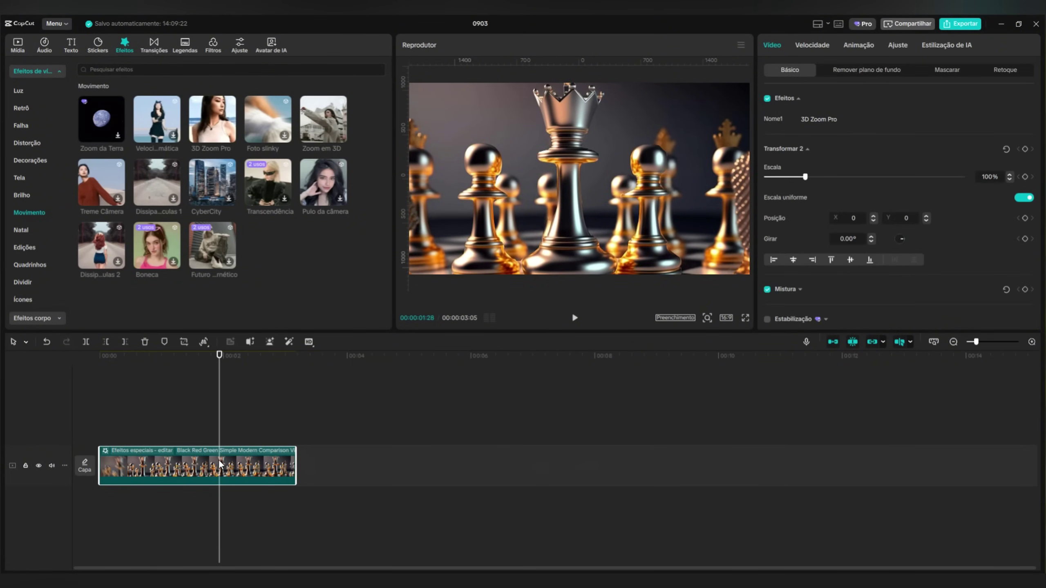
pyautogui.rightClick(253, 462)
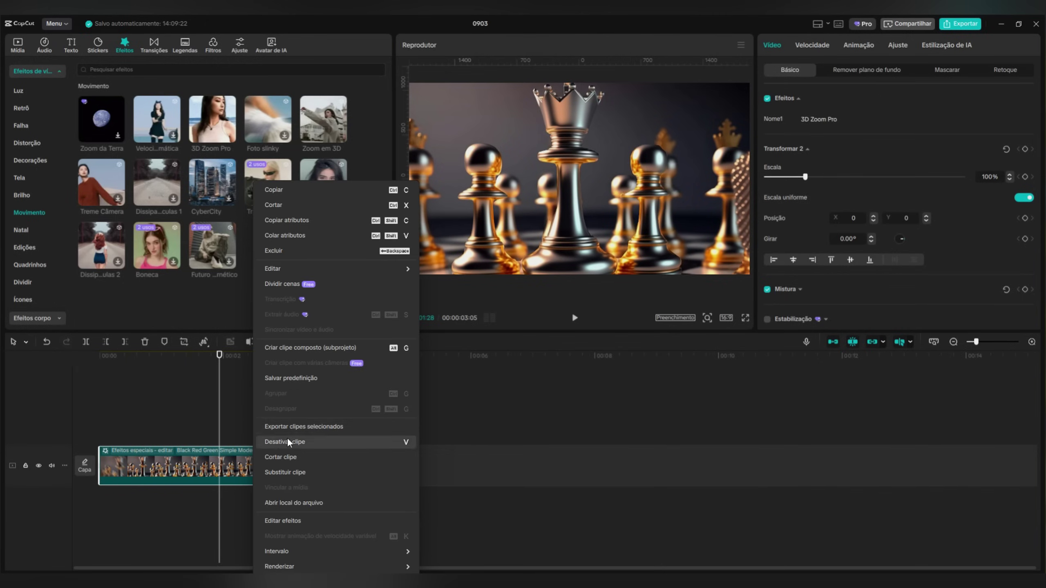
pyautogui.click(309, 346)
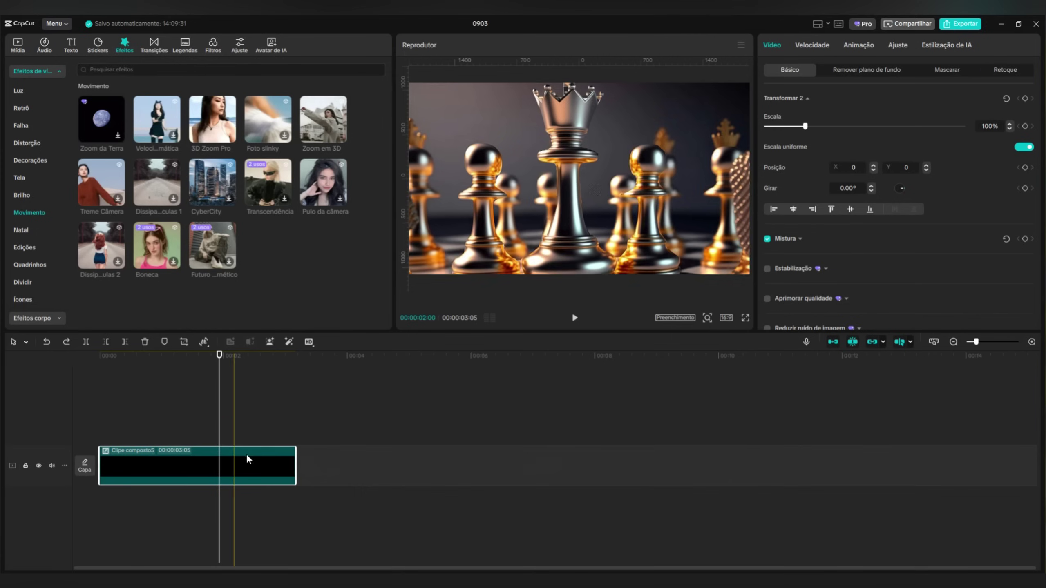
# - Duplicate the chess compound clip and place the copy directly after the original on the main track
pyautogui.hotkey('ctrl', 'c')
pyautogui.hotkey('ctrl', 'v')
pyautogui.moveTo(293, 437); pyautogui.dragTo(313, 459)
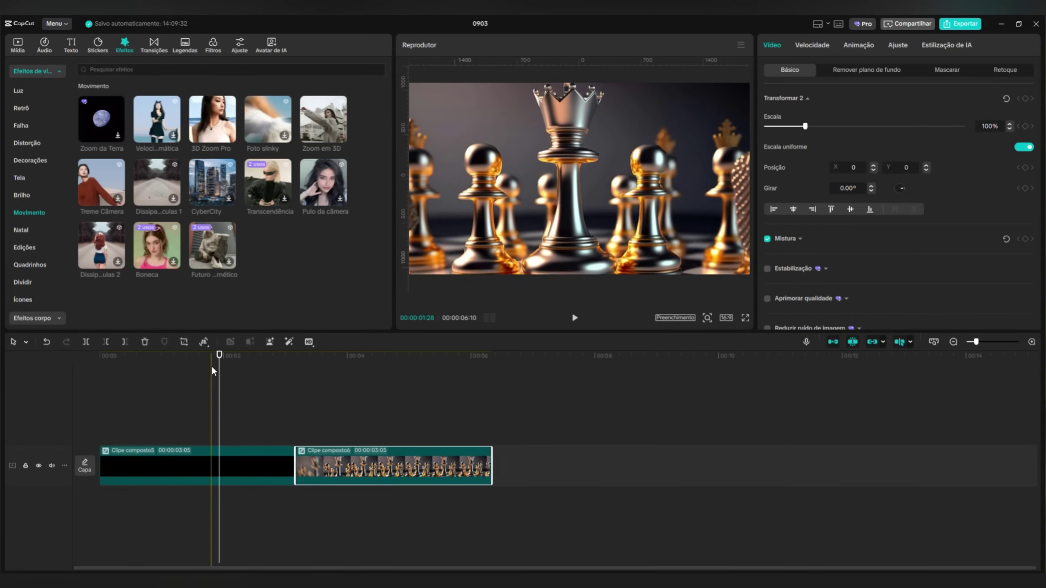
pyautogui.moveTo(213, 371); pyautogui.dragTo(494, 389)
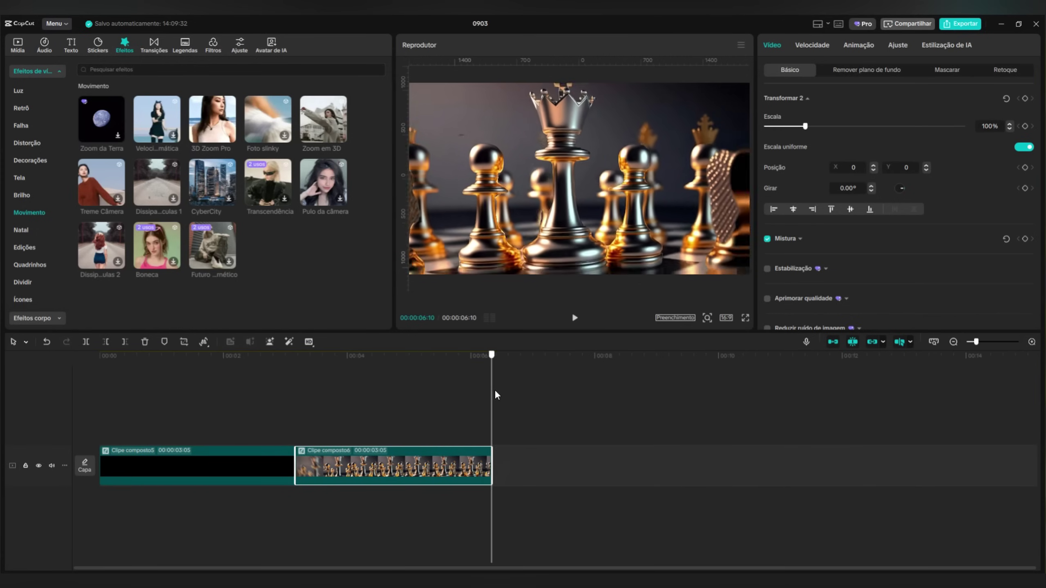
# - Reverse the playback of the second chess compound clip
pyautogui.rightClick(373, 461)
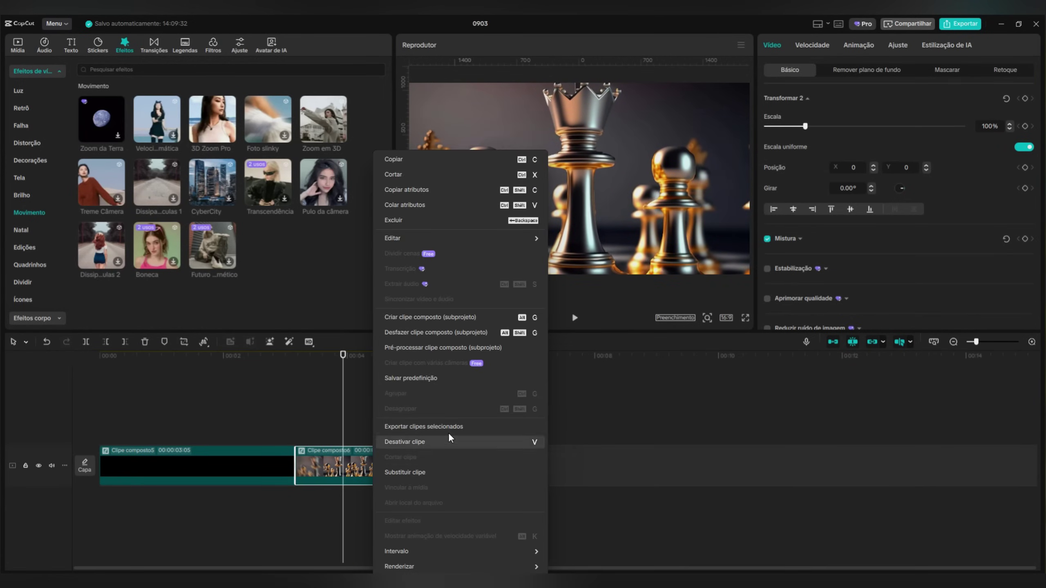
pyautogui.click(218, 358)
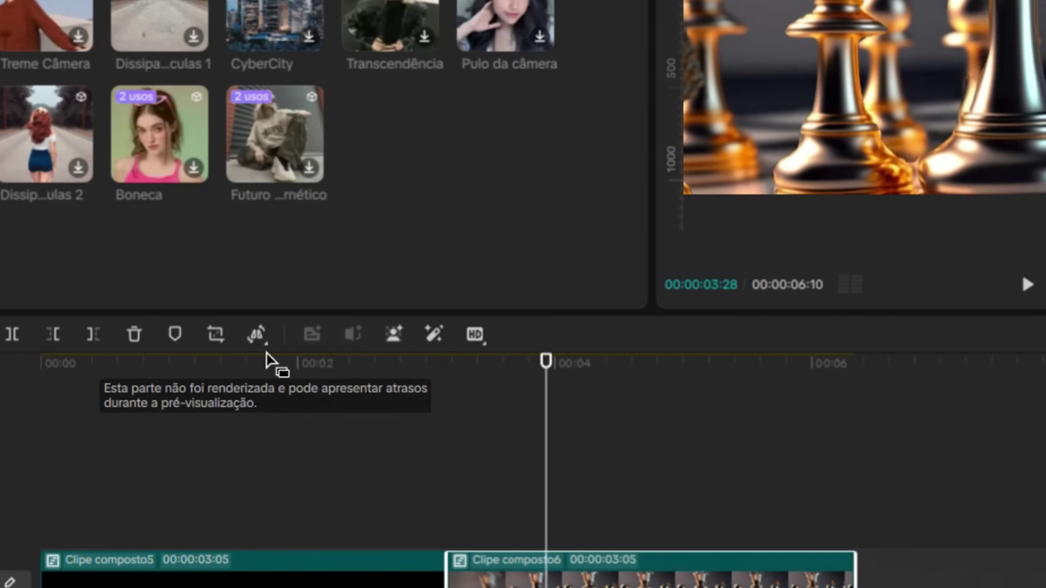
pyautogui.click(213, 341)
pyautogui.click(310, 426)
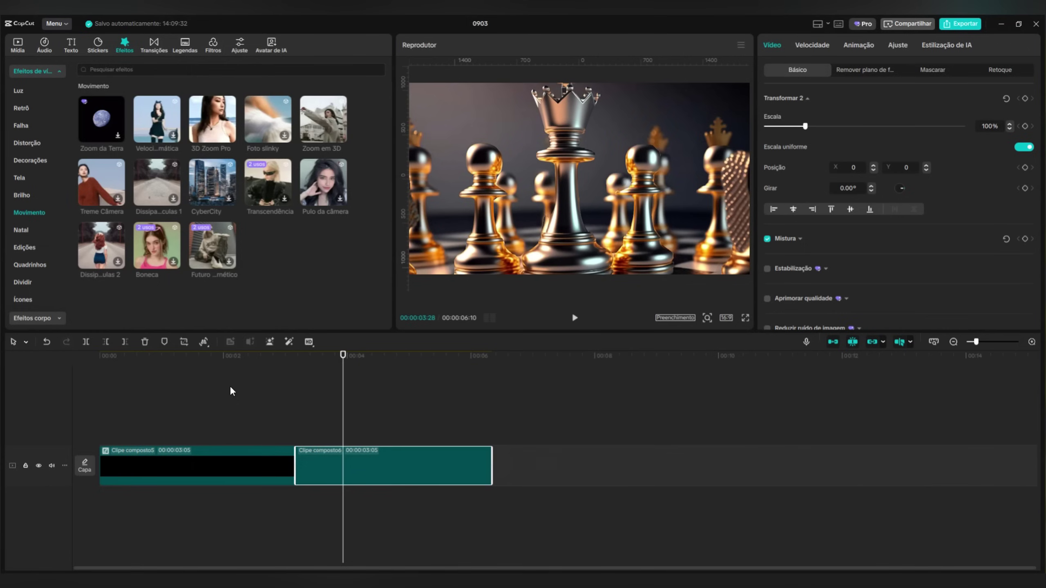
pyautogui.click(203, 342)
pyautogui.click(298, 381)
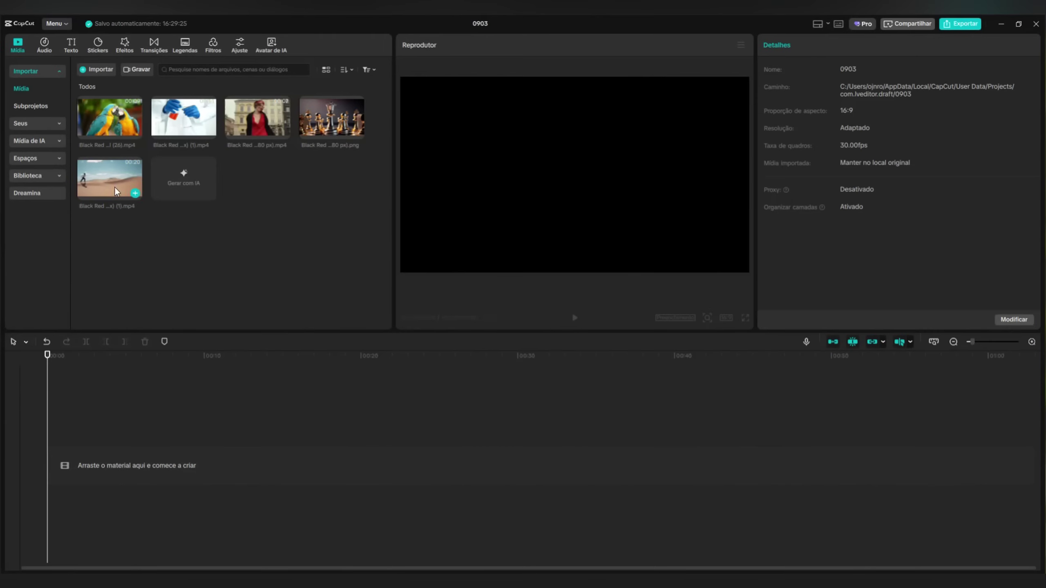
# - Place the desert runner video at the start of the empty timeline and scrub through the runner's movement
pyautogui.moveTo(114, 187); pyautogui.dragTo(102, 461)
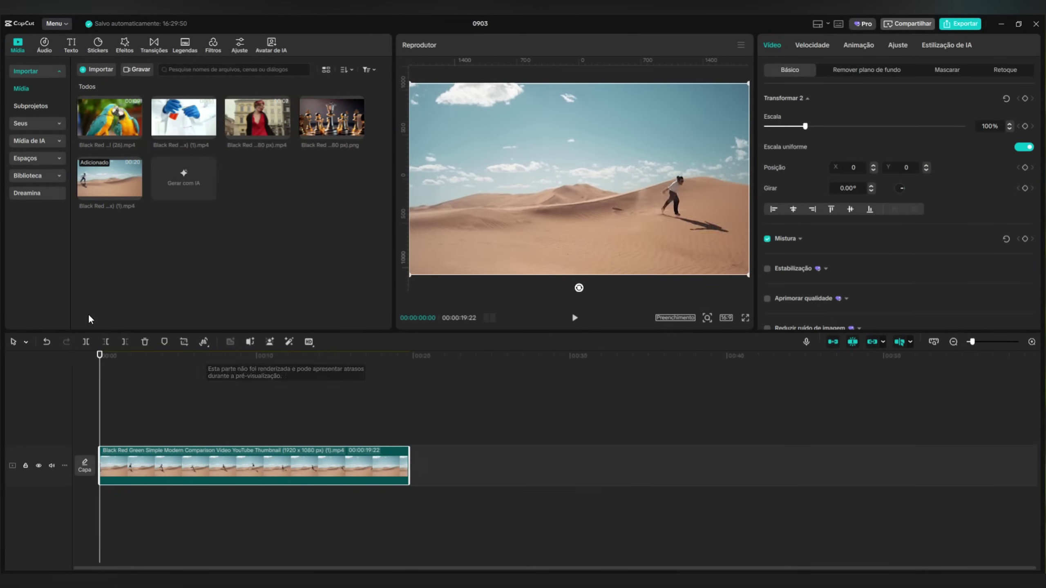
pyautogui.moveTo(100, 355); pyautogui.dragTo(293, 358)
pyautogui.moveTo(271, 413); pyautogui.dragTo(108, 412)
# - Add a default text above the desert clip and stretch it to span the clip's full length
pyautogui.click(70, 44)
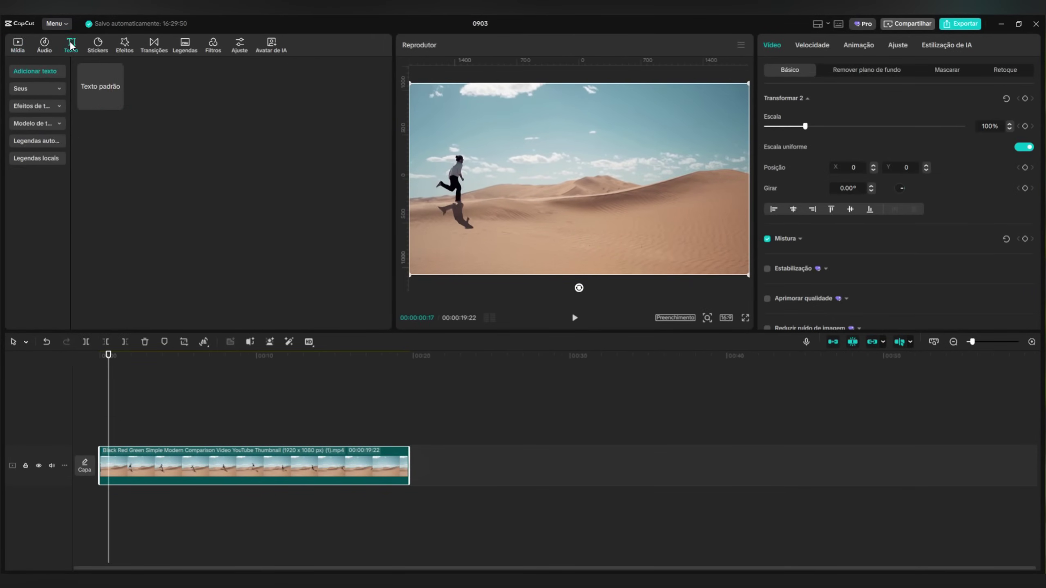
pyautogui.click(114, 103)
pyautogui.moveTo(155, 436); pyautogui.dragTo(408, 450)
pyautogui.moveTo(112, 435); pyautogui.dragTo(100, 435)
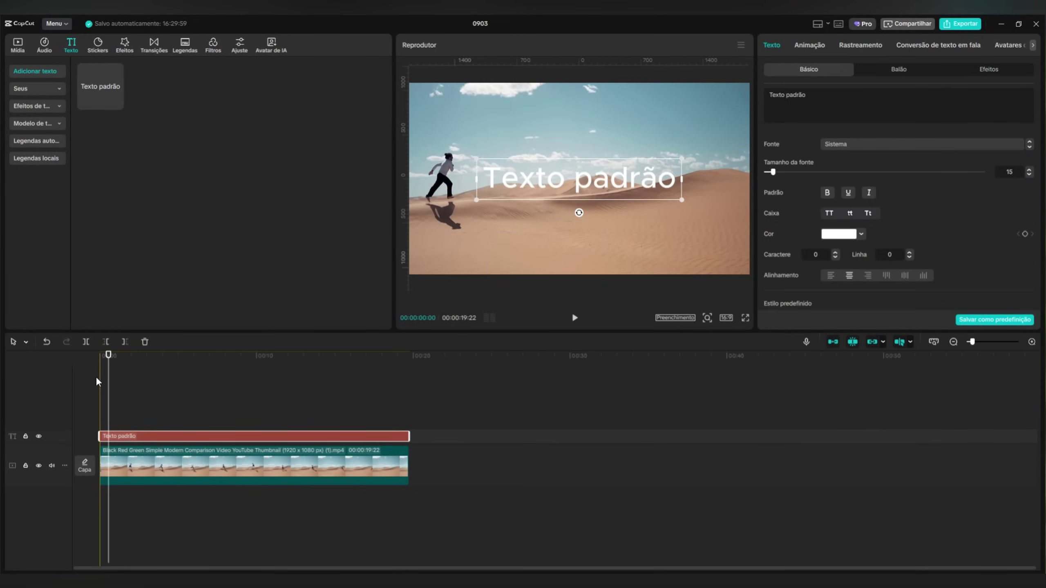
pyautogui.click(104, 366)
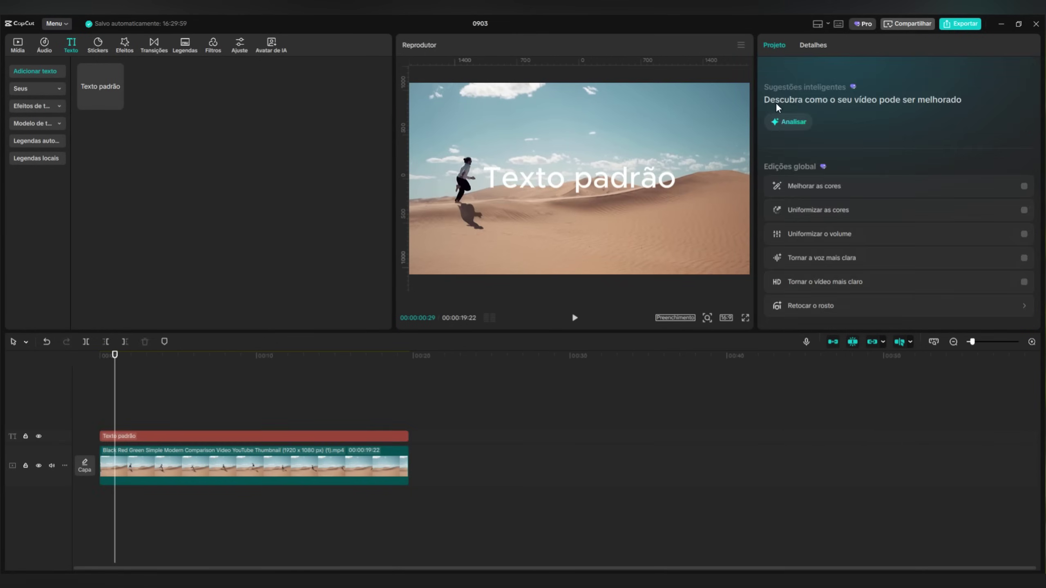
# - Set the text's font to CreatoDisplay-Bold and enable its shadow
pyautogui.click(333, 434)
pyautogui.click(921, 144)
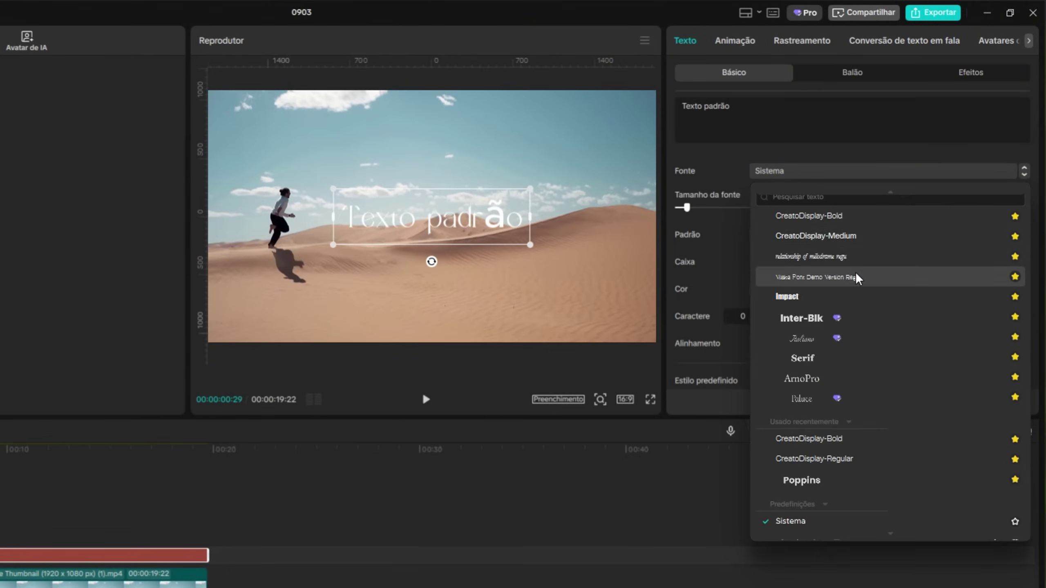
pyautogui.scroll(3, 791, 283)
pyautogui.click(864, 364)
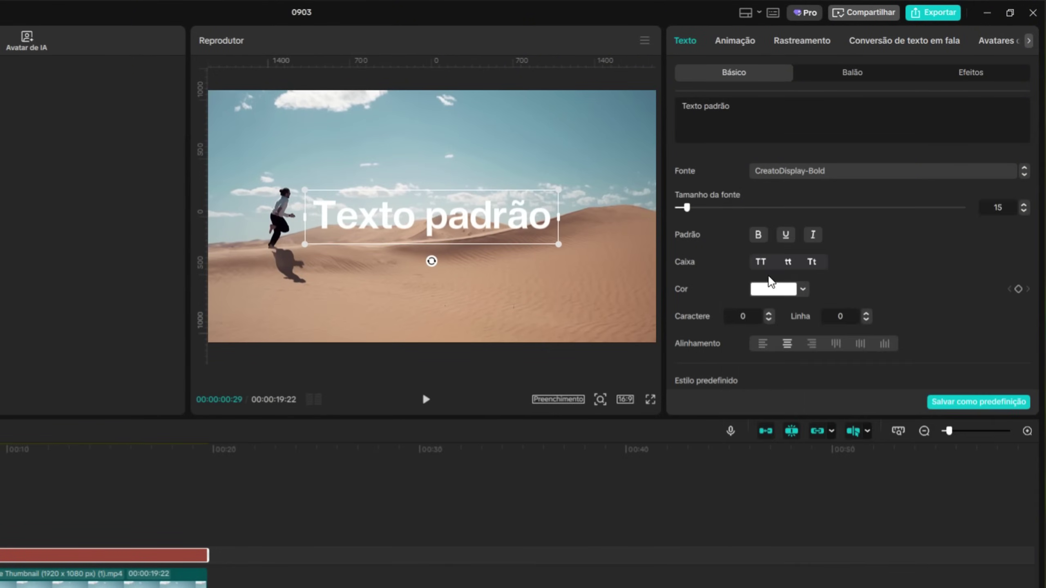
pyautogui.scroll(-2, 878, 244)
pyautogui.scroll(-10, 873, 249)
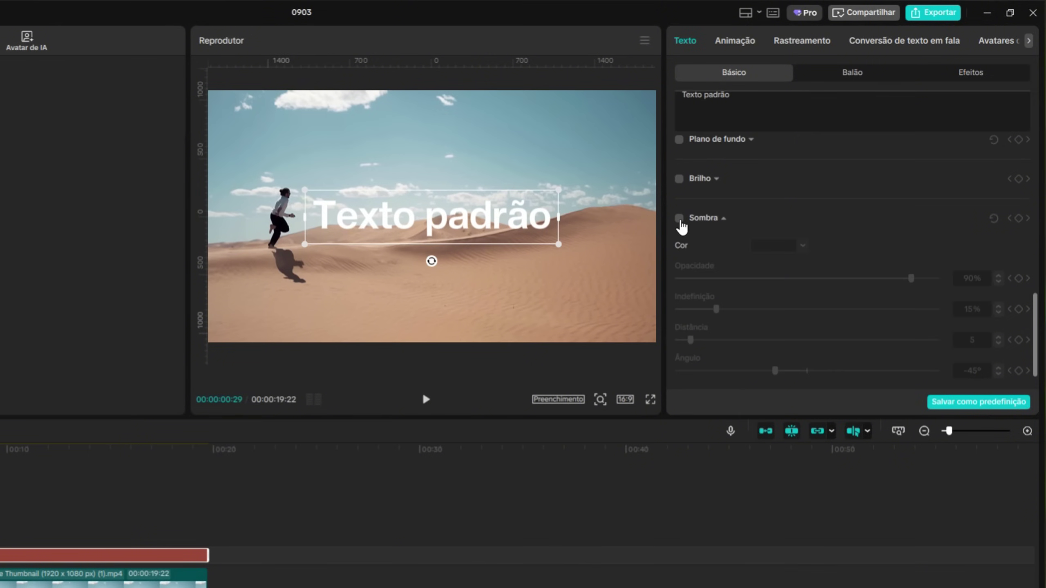
pyautogui.click(680, 218)
# - Change the text to RASTREIO, shrinking and positioning it just above the runner's head
pyautogui.scroll(3, 741, 124)
pyautogui.doubleClick(745, 105)
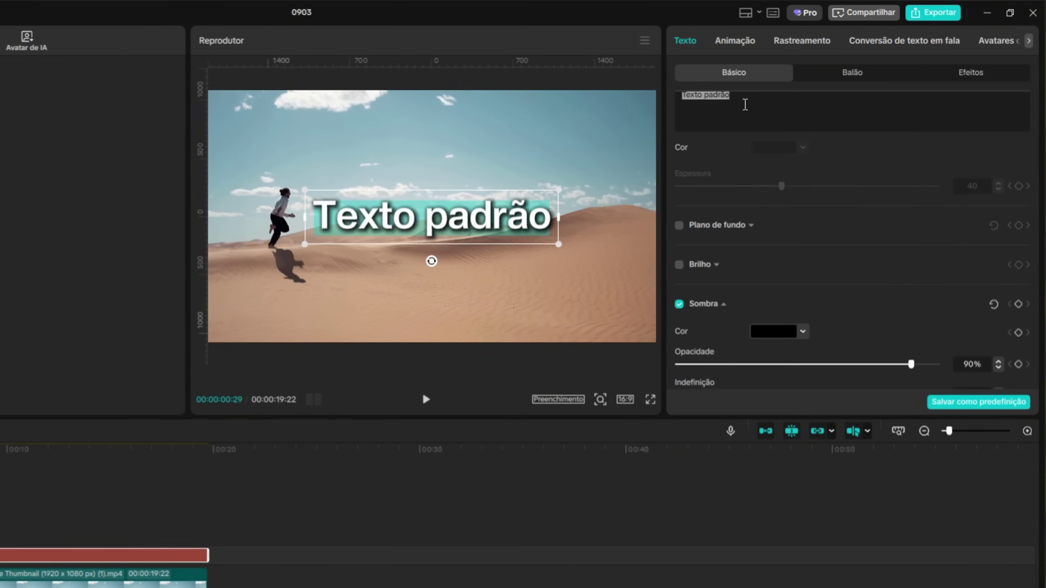
pyautogui.write('RASTREIO')
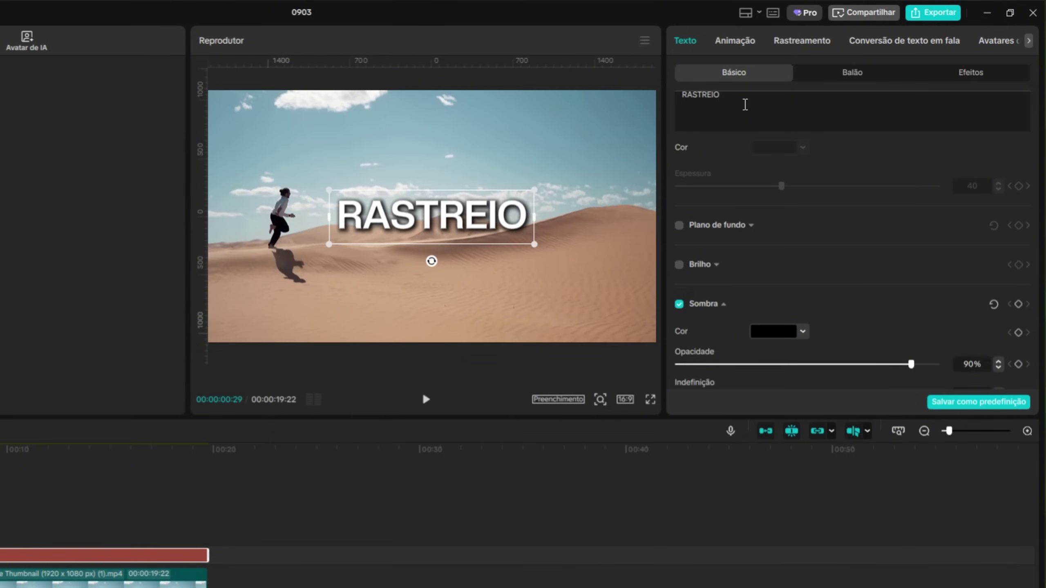
pyautogui.moveTo(534, 245); pyautogui.dragTo(320, 177)
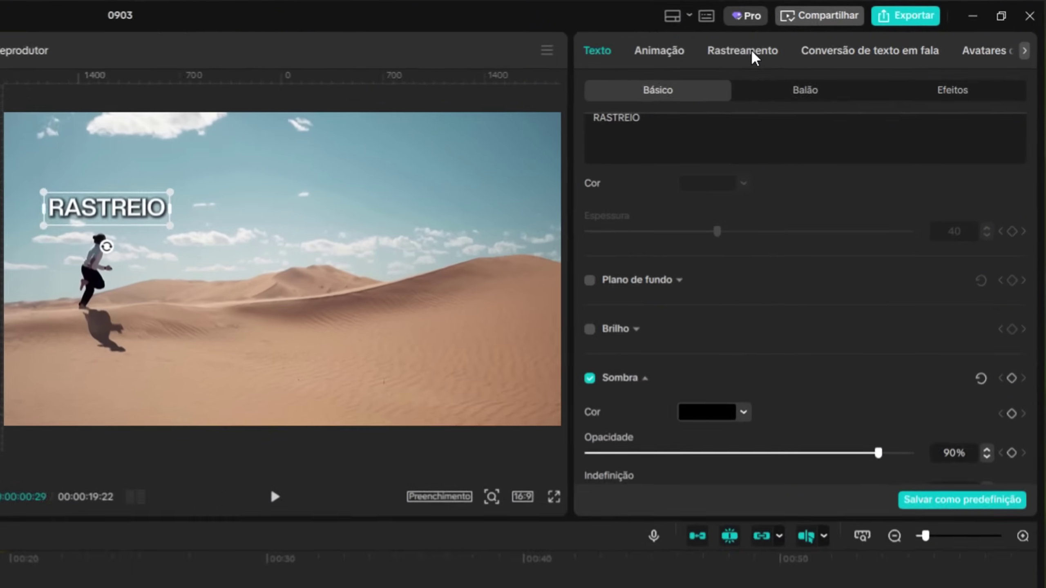
# - Enable motion tracking for the RASTREIO text, fit the tracking box around the runner and run the tracking in both directions
pyautogui.click(751, 54)
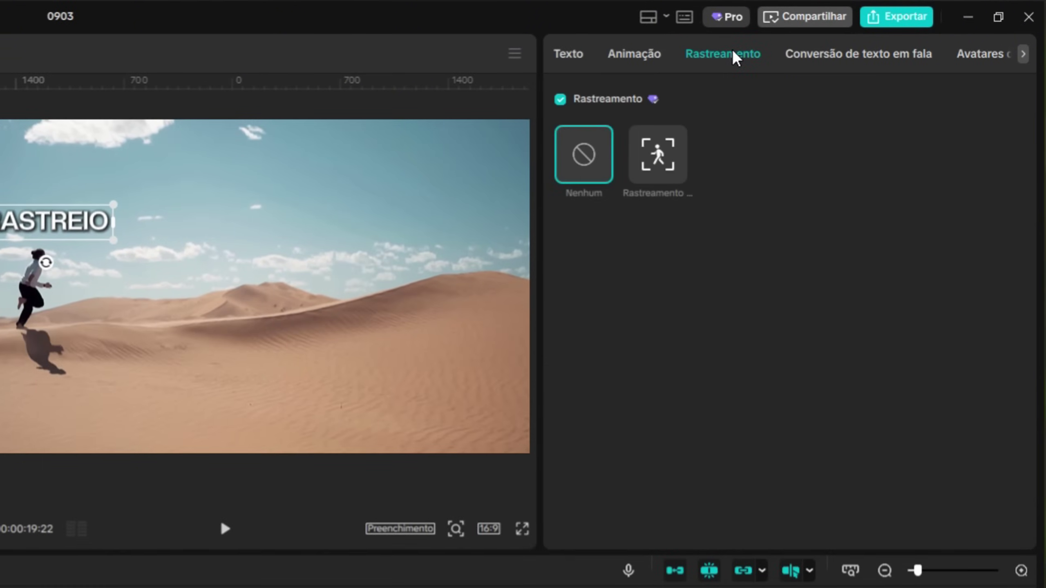
pyautogui.click(658, 166)
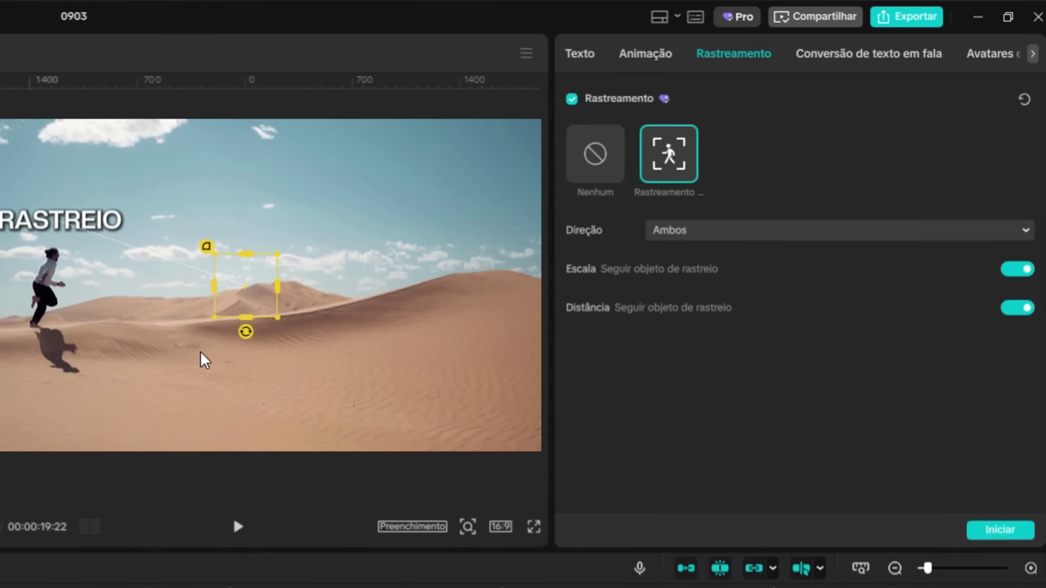
pyautogui.moveTo(242, 306); pyautogui.dragTo(60, 316)
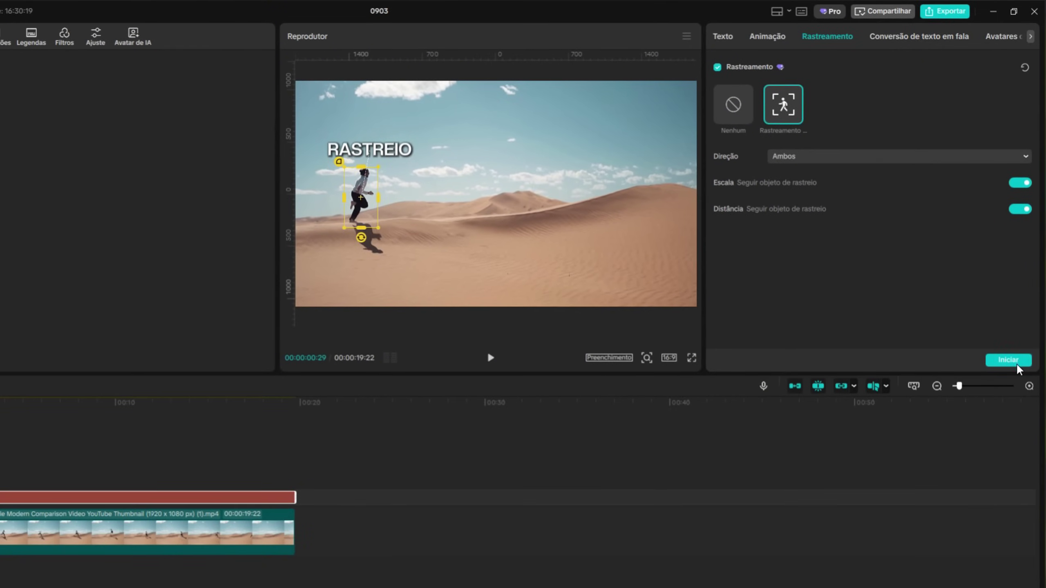
pyautogui.click(1016, 362)
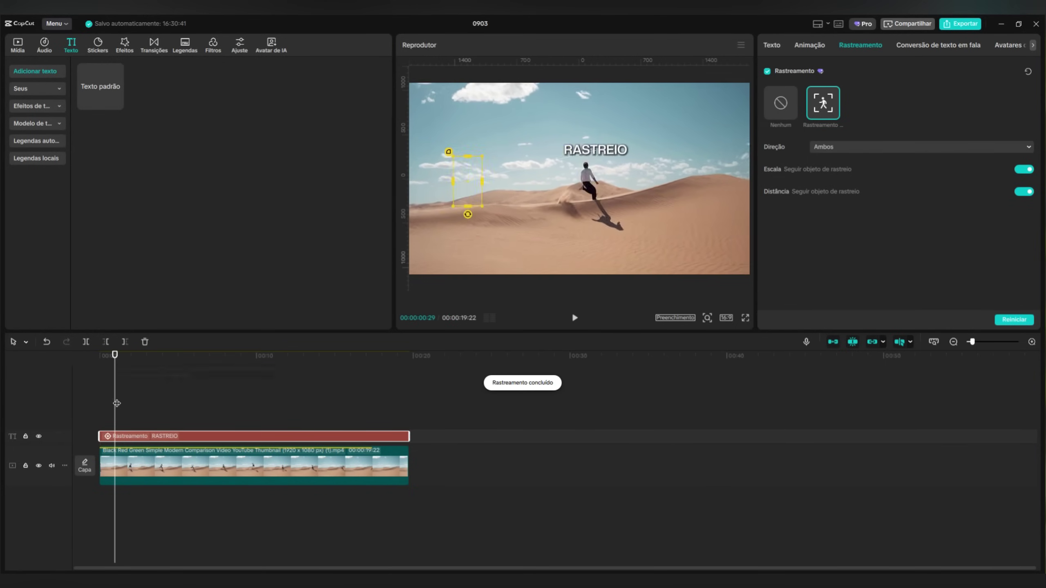
# - Play the desert clip from near its start to check how the RASTREIO text follows the runner
pyautogui.click(109, 369)
pyautogui.click(572, 318)
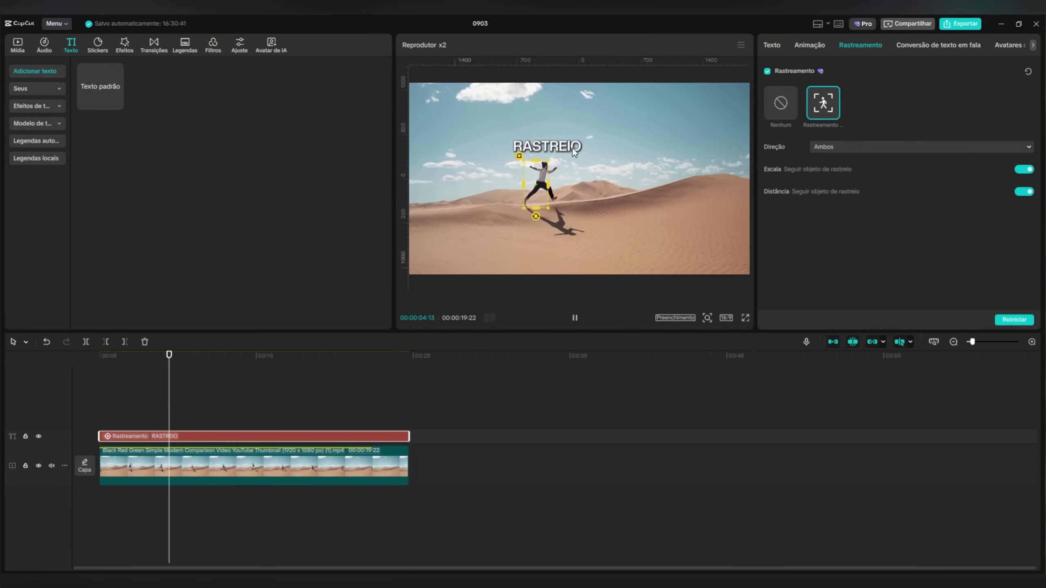
pyautogui.click(575, 319)
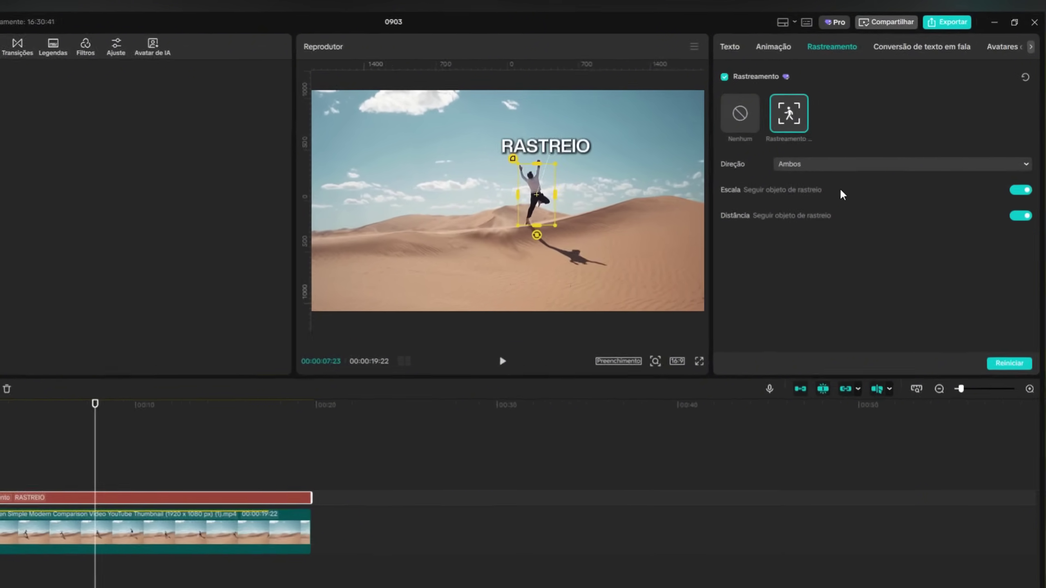
# - Turn off Escala following in the RASTREIO text's tracking settings
pyautogui.click(1023, 169)
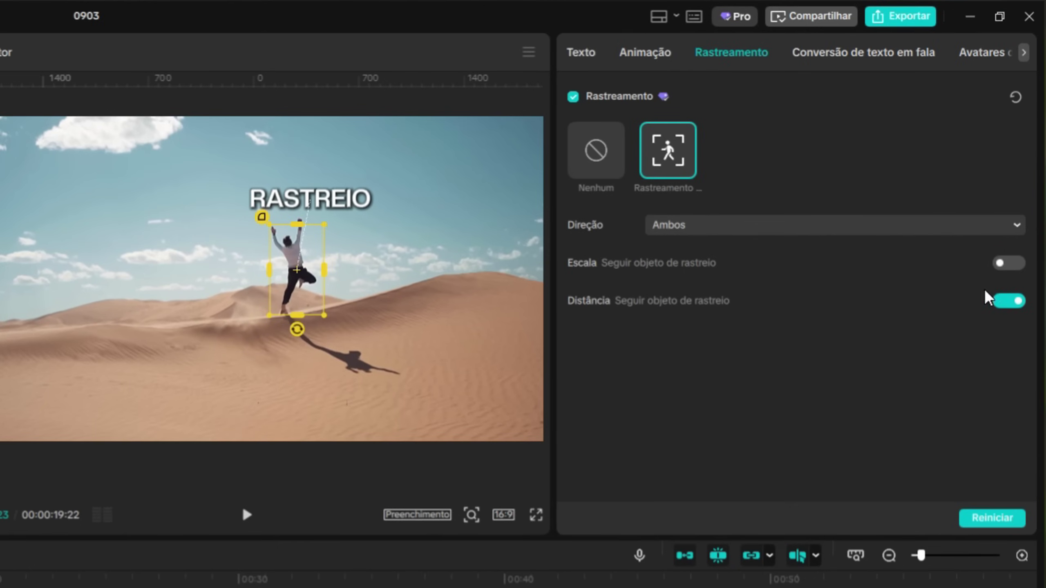
# - Turn off Distância following for the RASTREIO text and play the clip from its start to check the tracking
pyautogui.click(1007, 300)
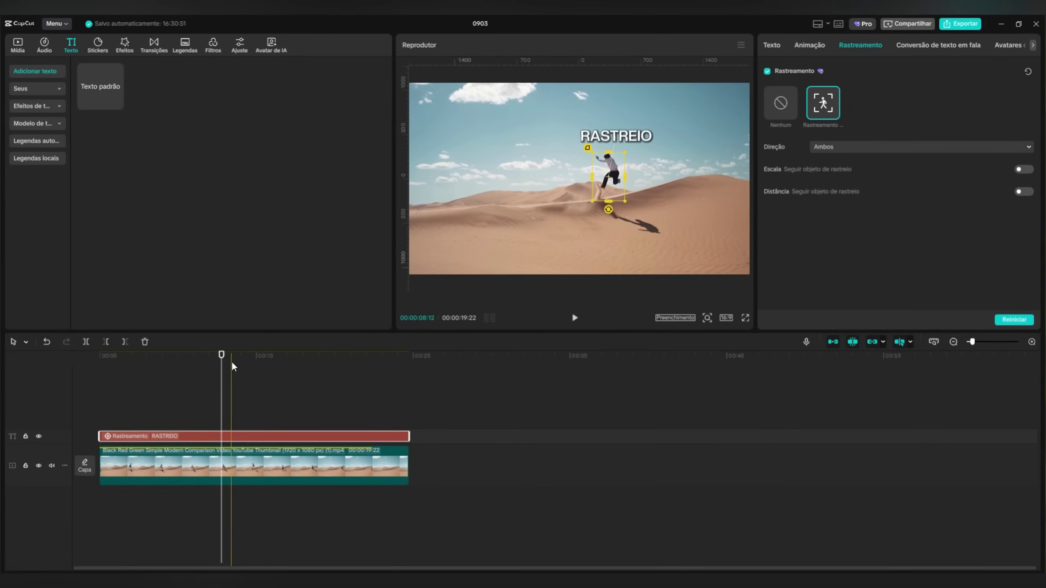
pyautogui.click(100, 373)
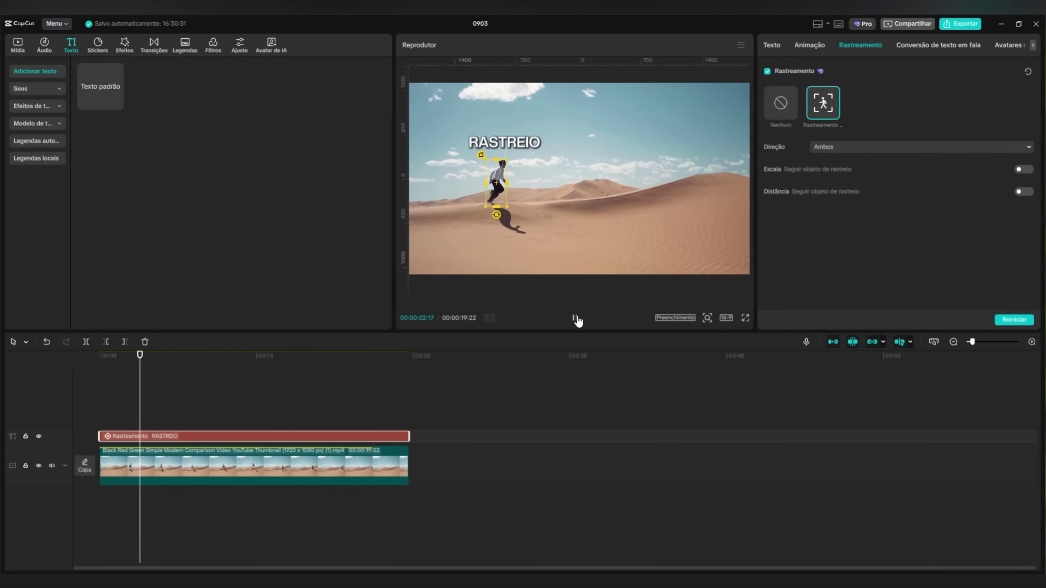
pyautogui.click(575, 319)
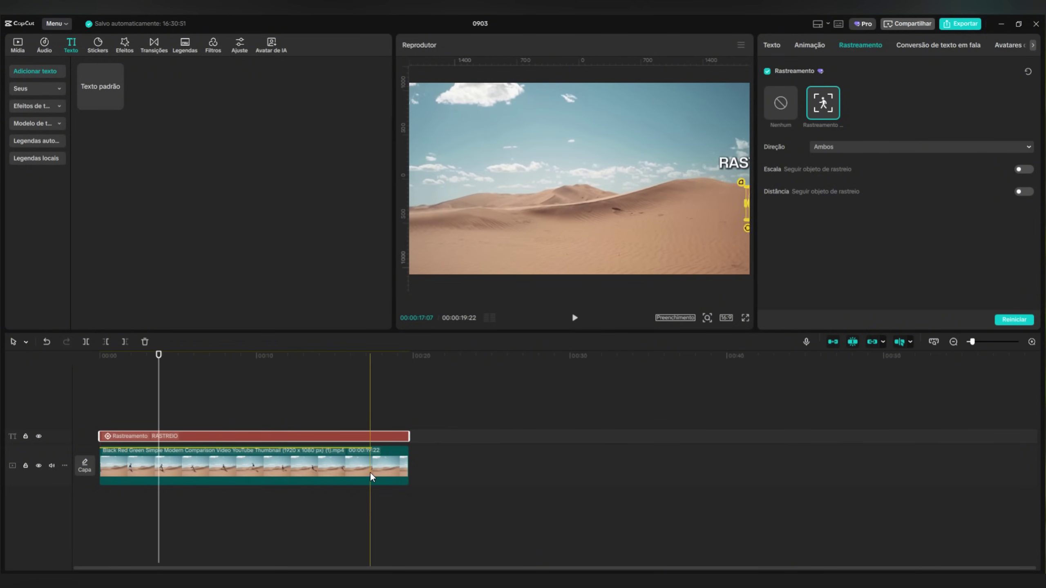
# - Reposition the tracked RASTREIO text from above the runner to just beside the runner and check how it follows
pyautogui.click(357, 436)
pyautogui.moveTo(158, 366); pyautogui.dragTo(206, 366)
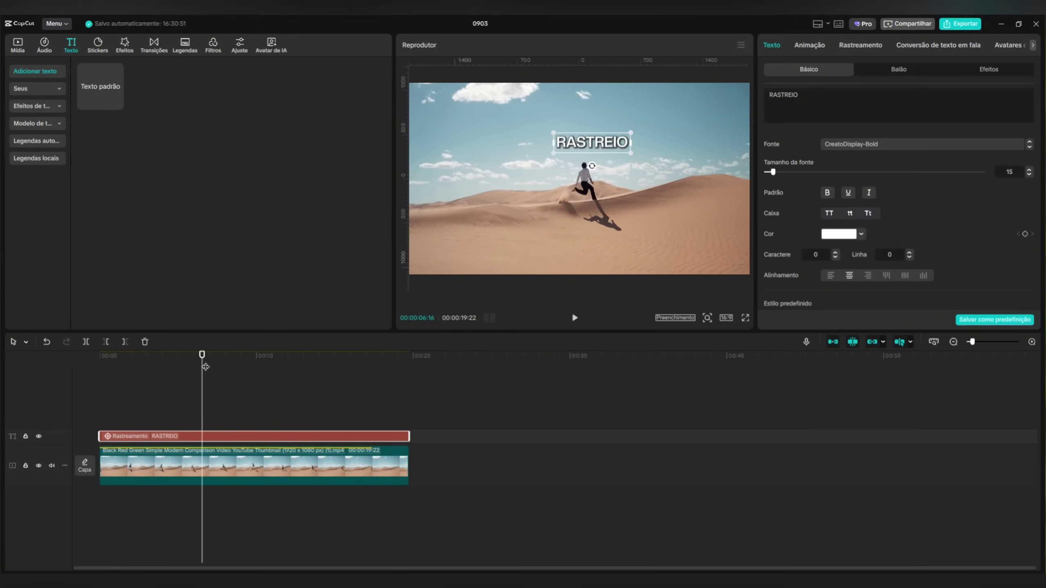
pyautogui.moveTo(609, 145)
pyautogui.mouseDown()
pyautogui.moveTo(688, 163)
pyautogui.moveTo(617, 141)
pyautogui.mouseUp()
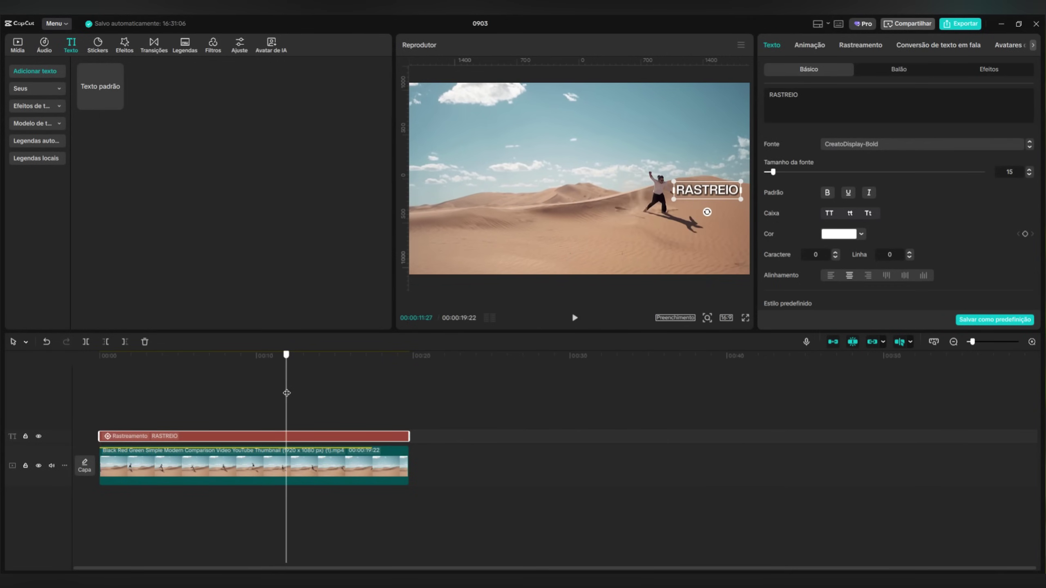
pyautogui.click(574, 317)
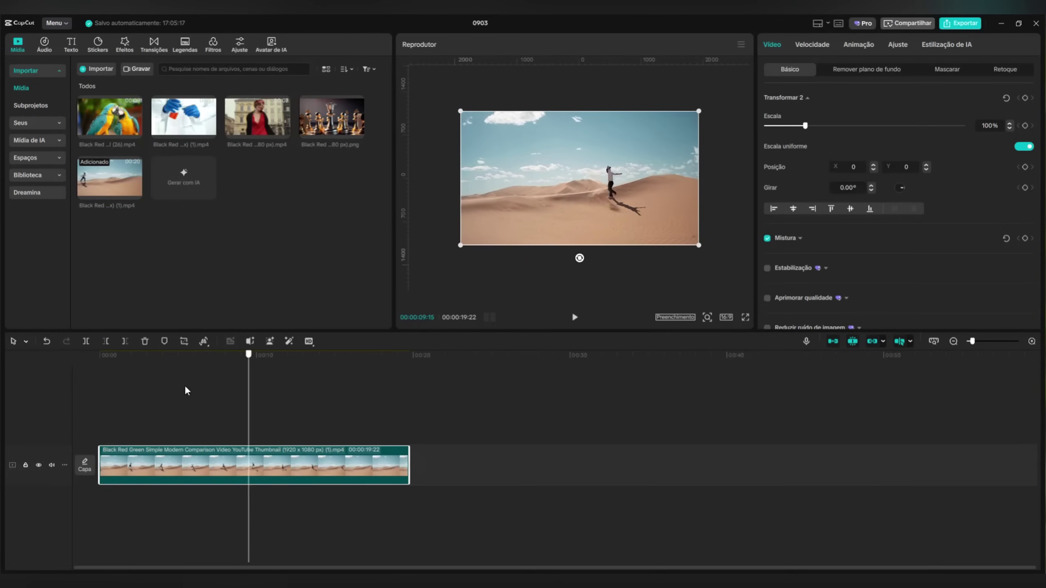
# - Enable a mask on the desert clip at 00:00:09:16 and choose the text mask shape
pyautogui.click(942, 70)
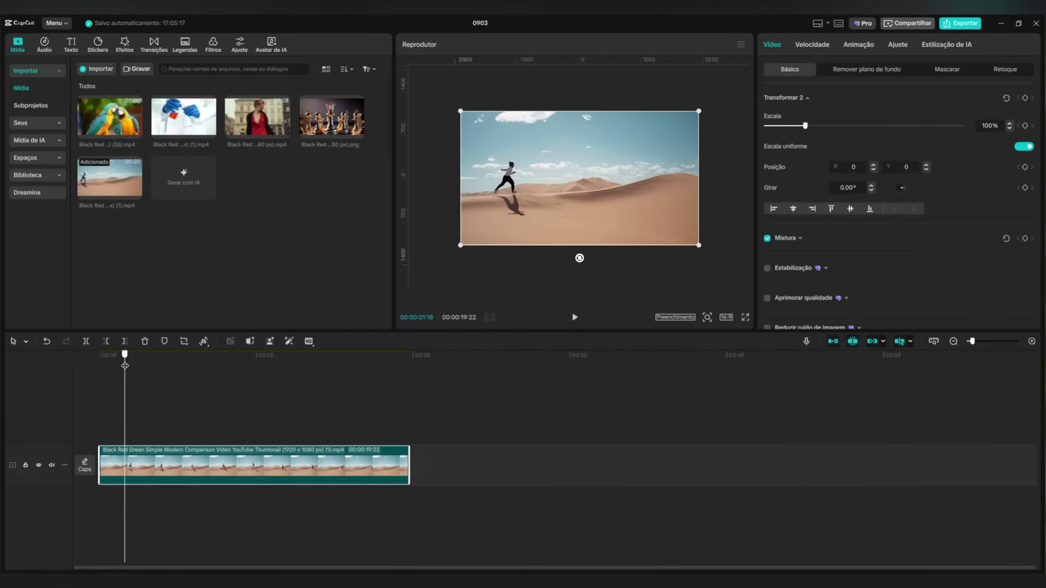
pyautogui.moveTo(123, 355); pyautogui.dragTo(249, 400)
pyautogui.moveTo(124, 358); pyautogui.dragTo(249, 398)
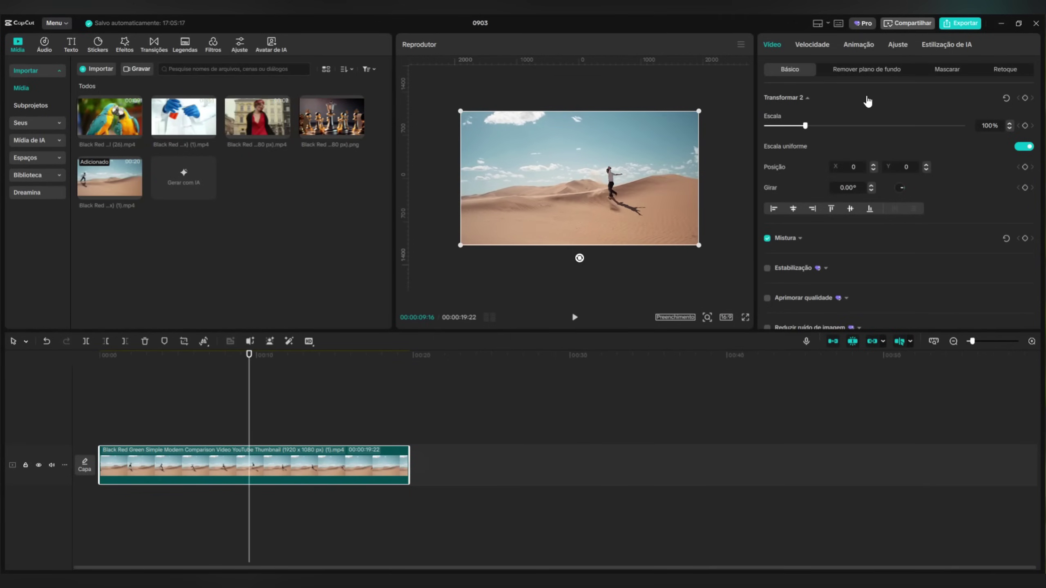
pyautogui.click(941, 71)
pyautogui.click(767, 92)
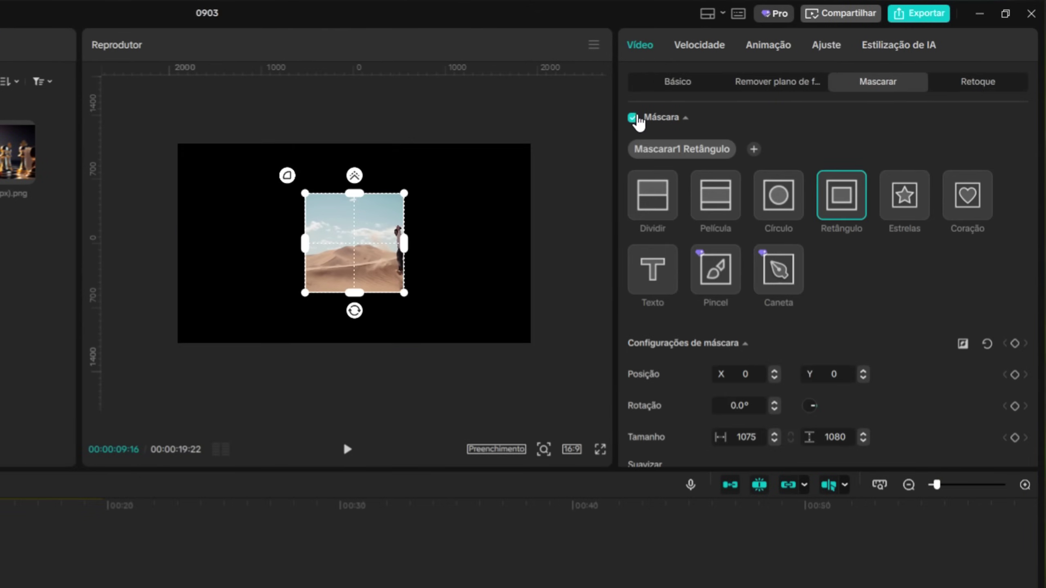
pyautogui.click(661, 285)
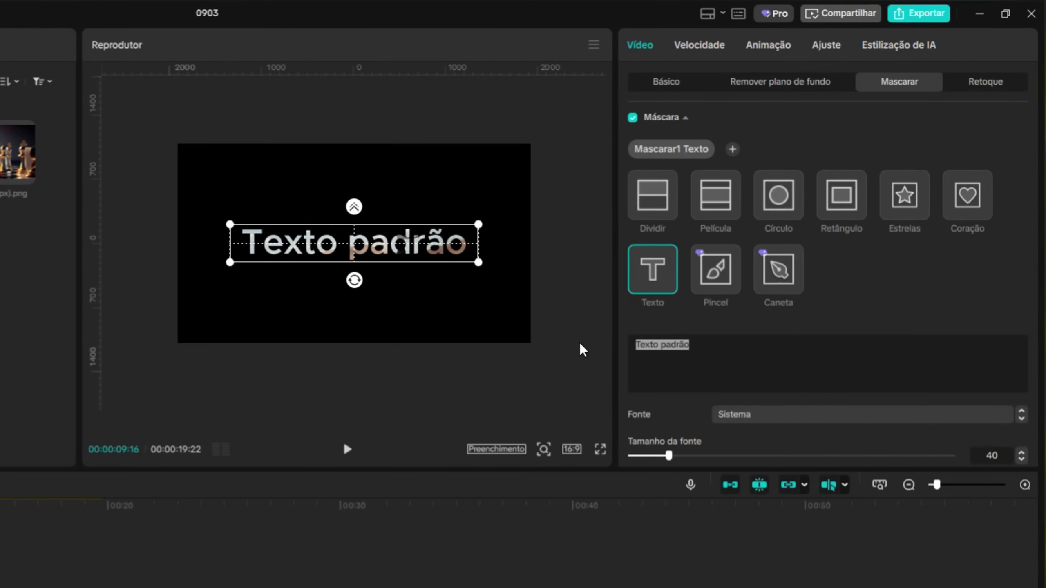
# - Set the mask text to MÁSCARA DE TEXTO on two lines, using the Impact font, and enlarge it in the centre of the frame
pyautogui.write('MÁSCARA DE ')
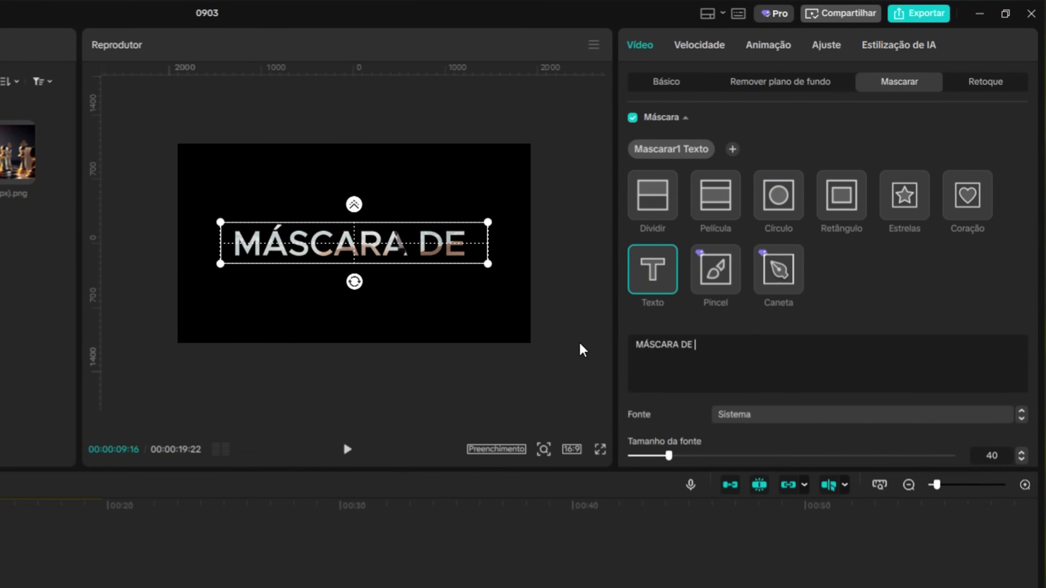
pyautogui.write('TEXTO')
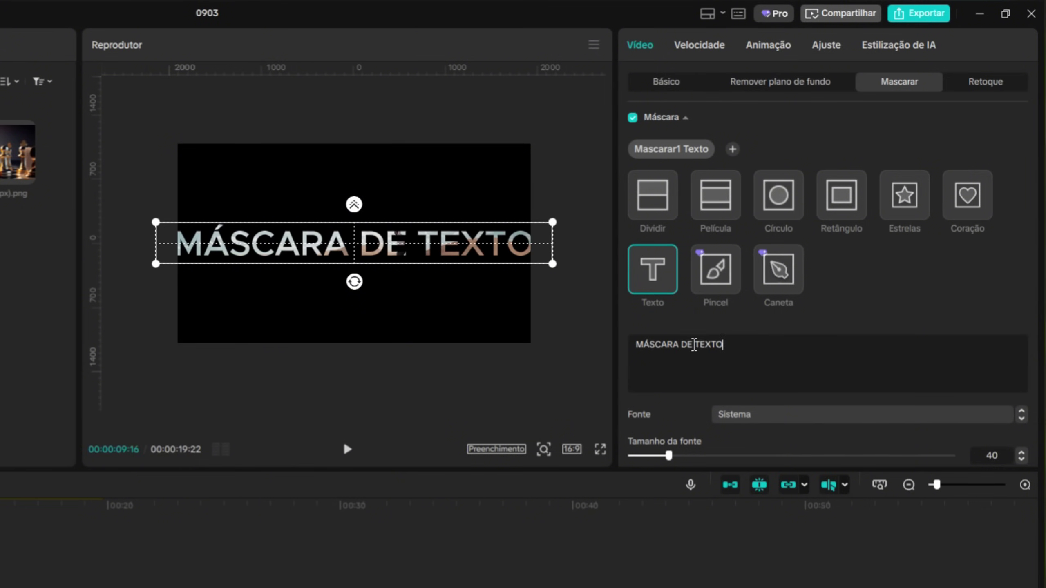
pyautogui.click(680, 344)
pyautogui.press('Return')
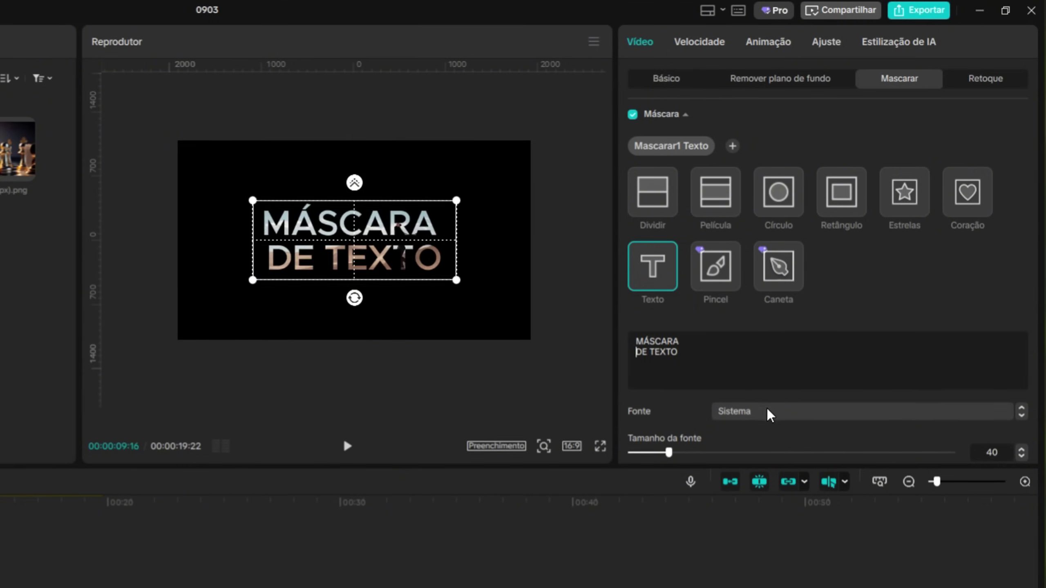
pyautogui.click(770, 414)
pyautogui.click(728, 208)
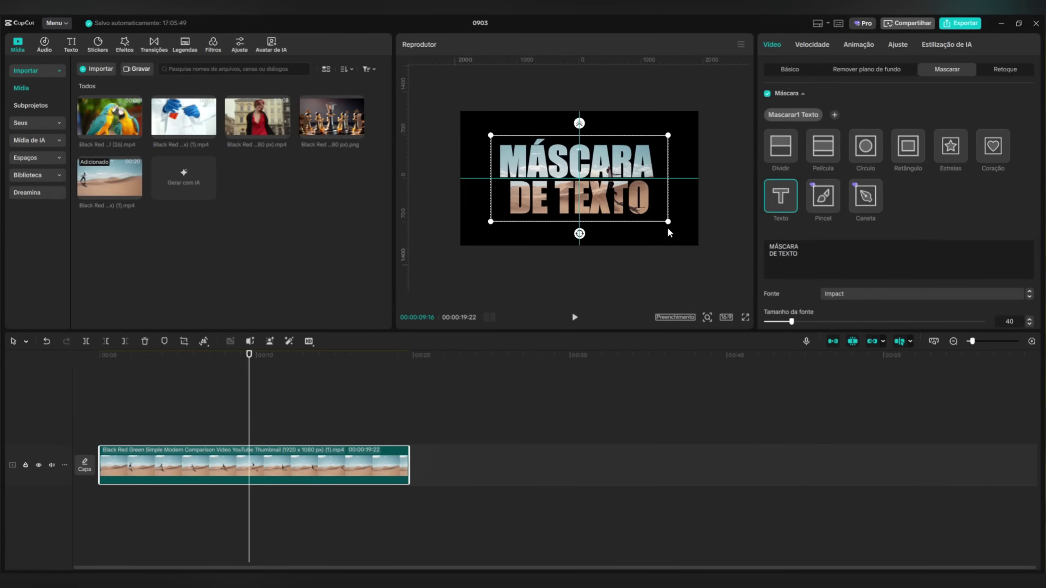
# - Add keyframes for all the mask settings at two points in the desert clip, the second one at 00:00:08:15
pyautogui.click(243, 370)
pyautogui.moveTo(242, 371)
pyautogui.mouseDown()
pyautogui.moveTo(63, 379)
pyautogui.moveTo(166, 354)
pyautogui.moveTo(264, 392)
pyautogui.moveTo(85, 381)
pyautogui.moveTo(278, 392)
pyautogui.moveTo(226, 383)
pyautogui.mouseUp()
pyautogui.scroll(-5, 943, 230)
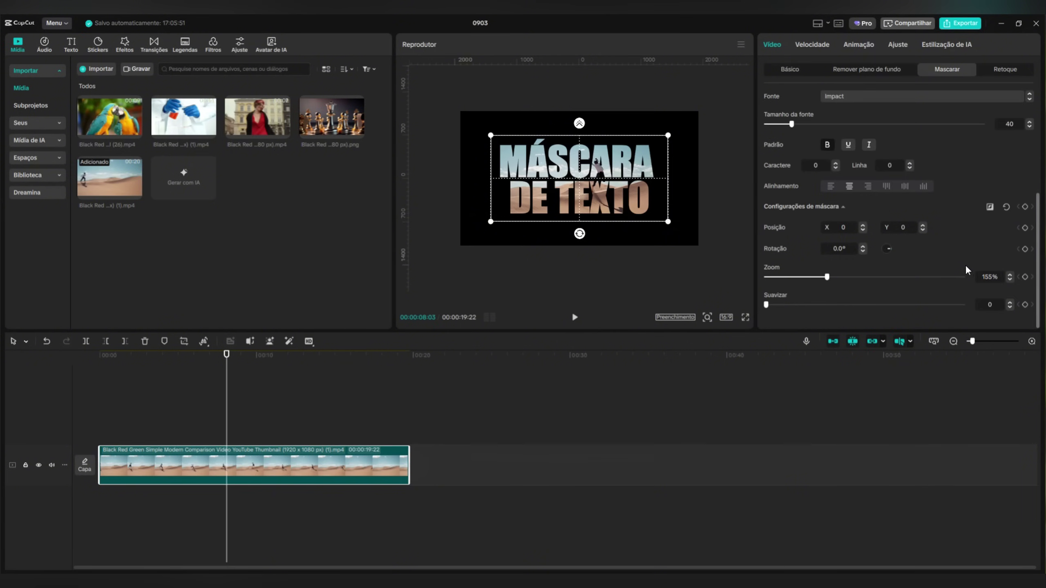
pyautogui.click(1024, 276)
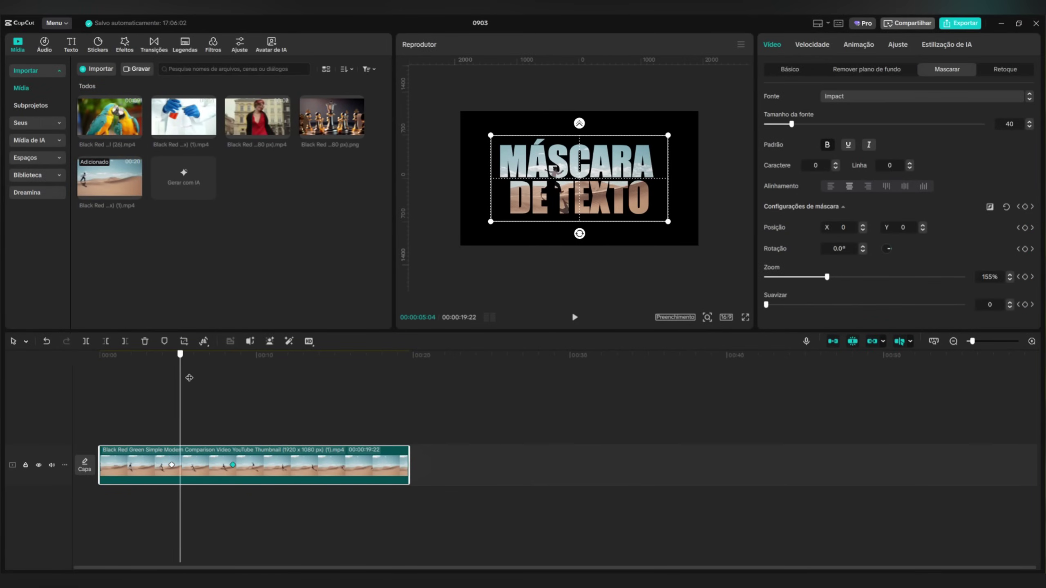
# - At the second keyframe, set the mask's zoom to 8000% and its Y position to 5000, and play the clip from near its start
pyautogui.click(240, 379)
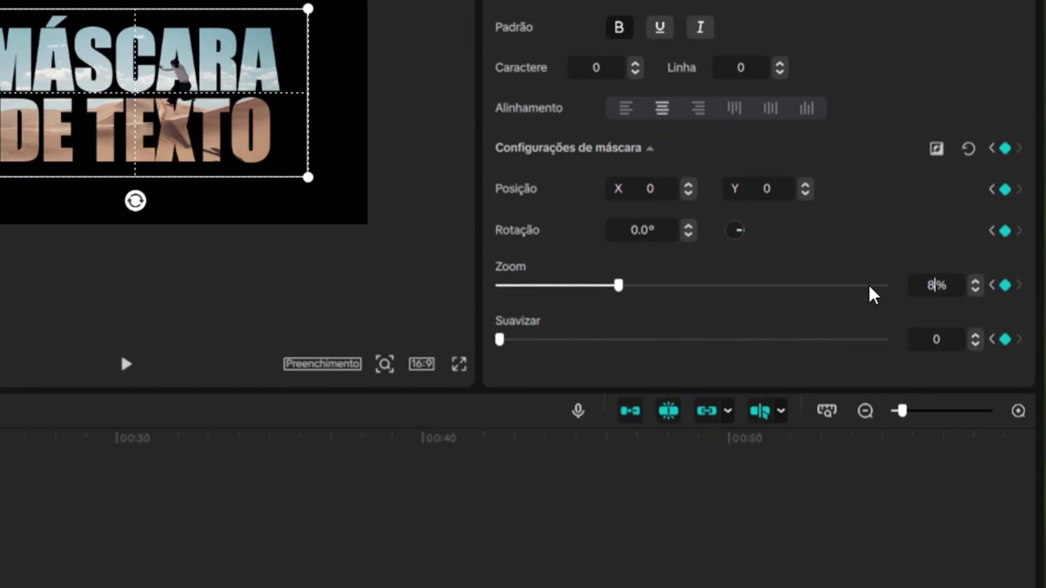
pyautogui.press('Return')
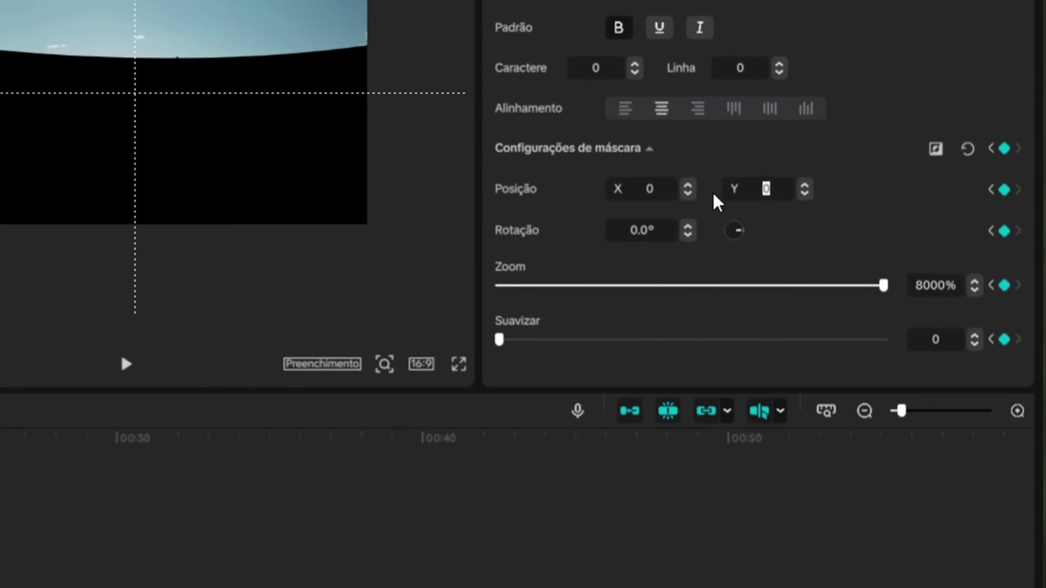
pyautogui.press('Return')
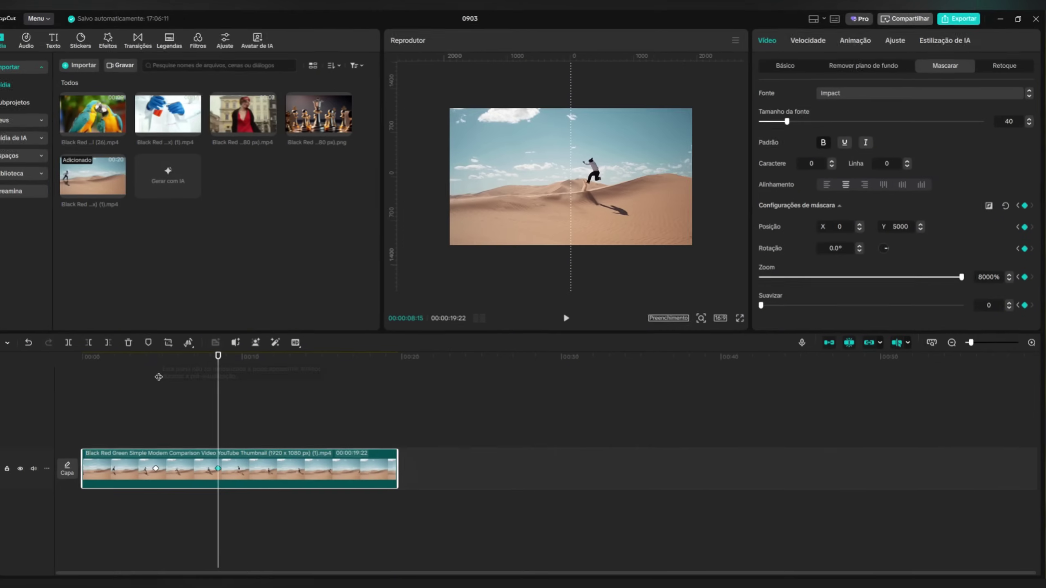
pyautogui.click(125, 379)
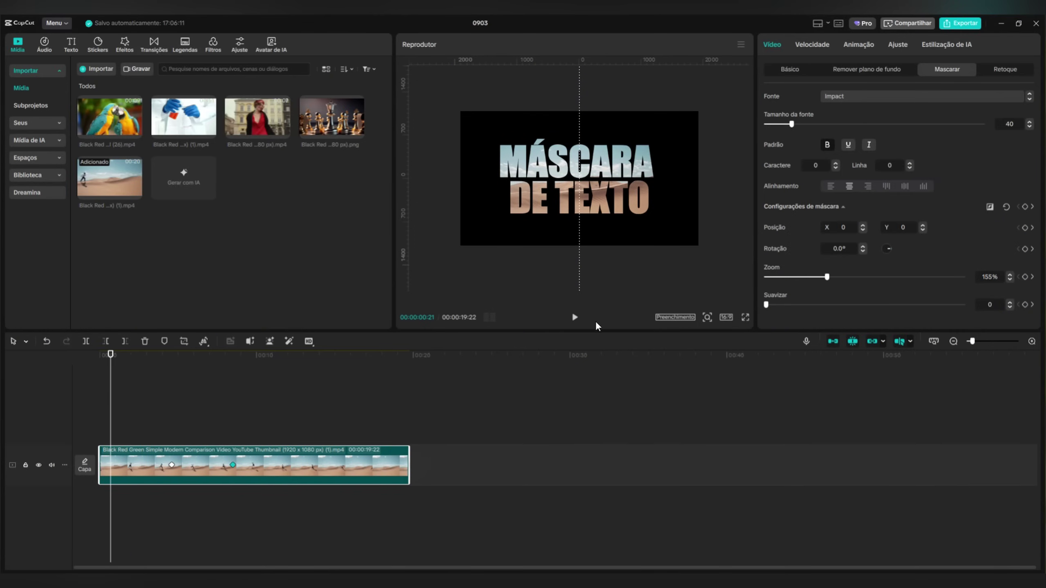
pyautogui.click(576, 318)
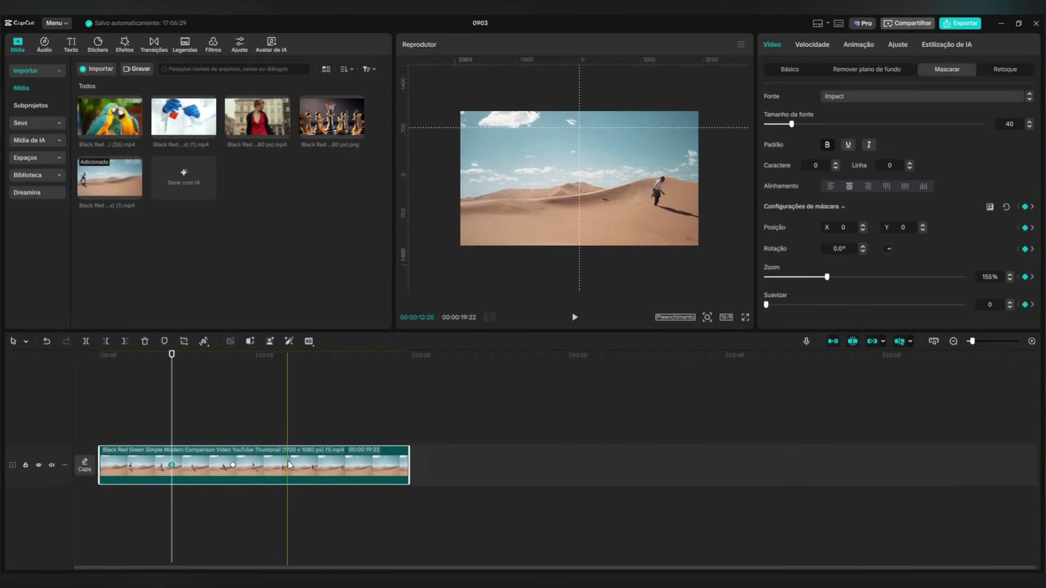
# - Paste the copied first mask keyframe at about 12 seconds, shift it slightly forward in time and scrub through the resulting animation
pyautogui.click(290, 356)
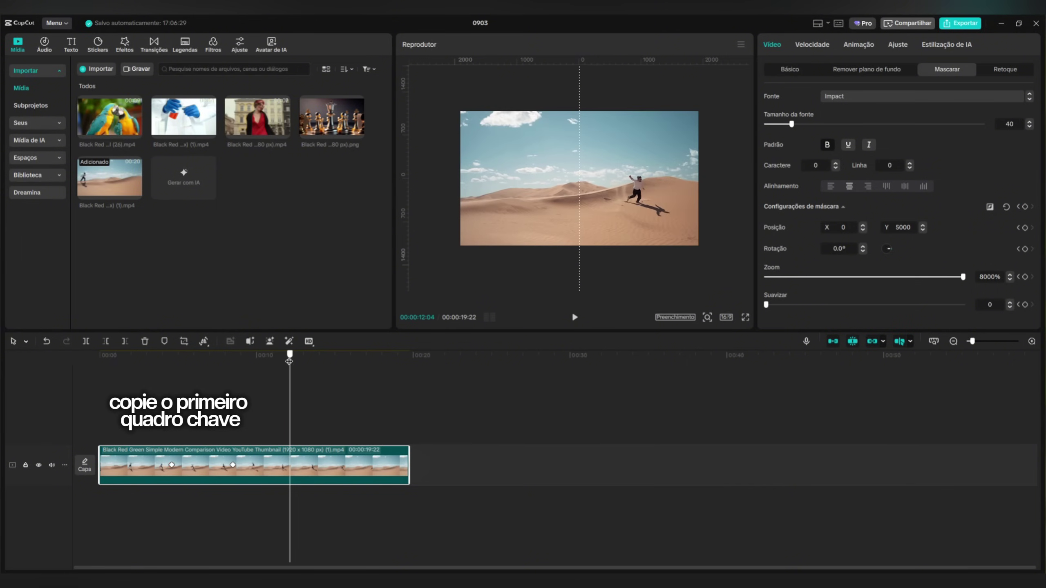
pyautogui.hotkey('ctrl', 'v')
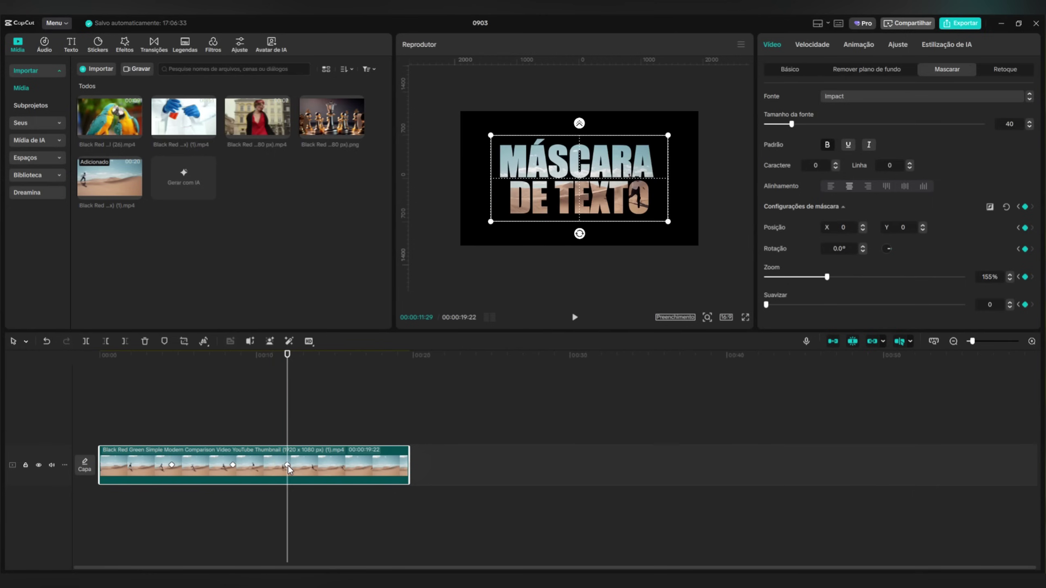
pyautogui.moveTo(287, 465); pyautogui.dragTo(294, 466)
pyautogui.moveTo(289, 364); pyautogui.dragTo(150, 390)
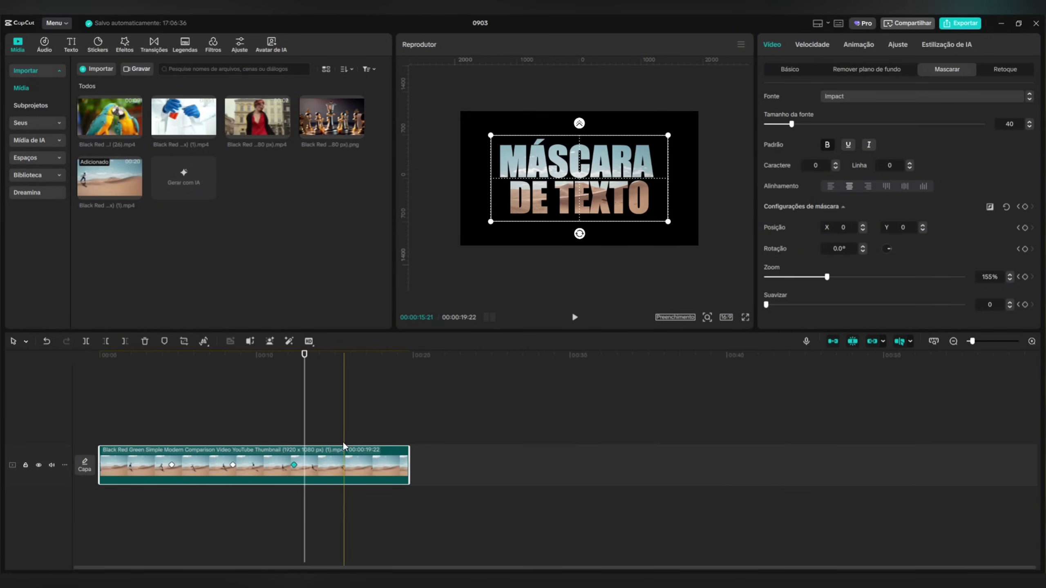
# - Show the desert clip's variable speed animation and adjust the speed curve of the mask keyframes
pyautogui.rightClick(342, 474)
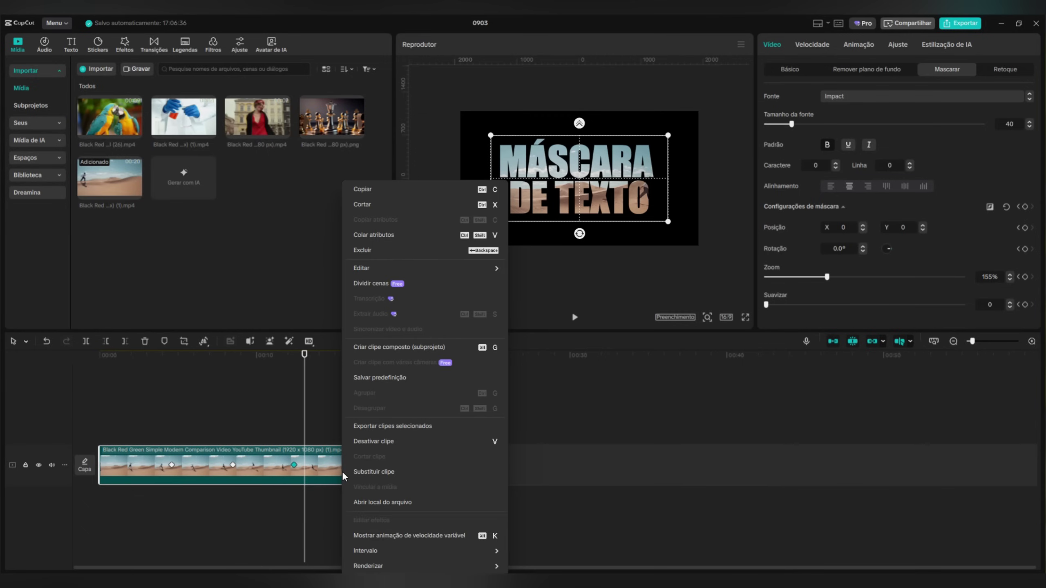
pyautogui.click(391, 535)
pyautogui.click(342, 430)
pyautogui.click(529, 488)
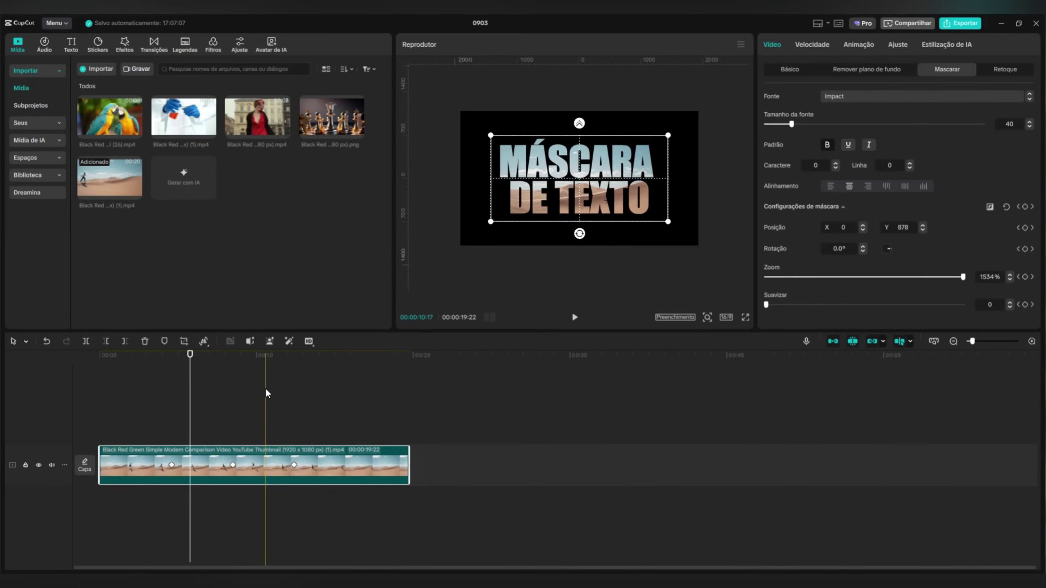
# - Deselect the desert clip and play it from near its start to check the text mask animation
pyautogui.moveTo(190, 367); pyautogui.dragTo(164, 367)
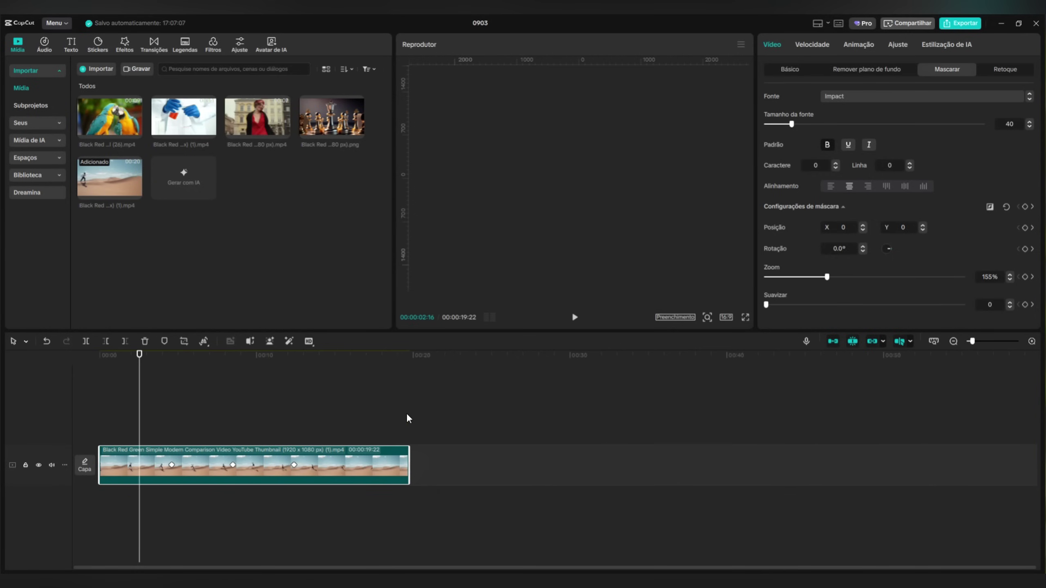
pyautogui.click(356, 412)
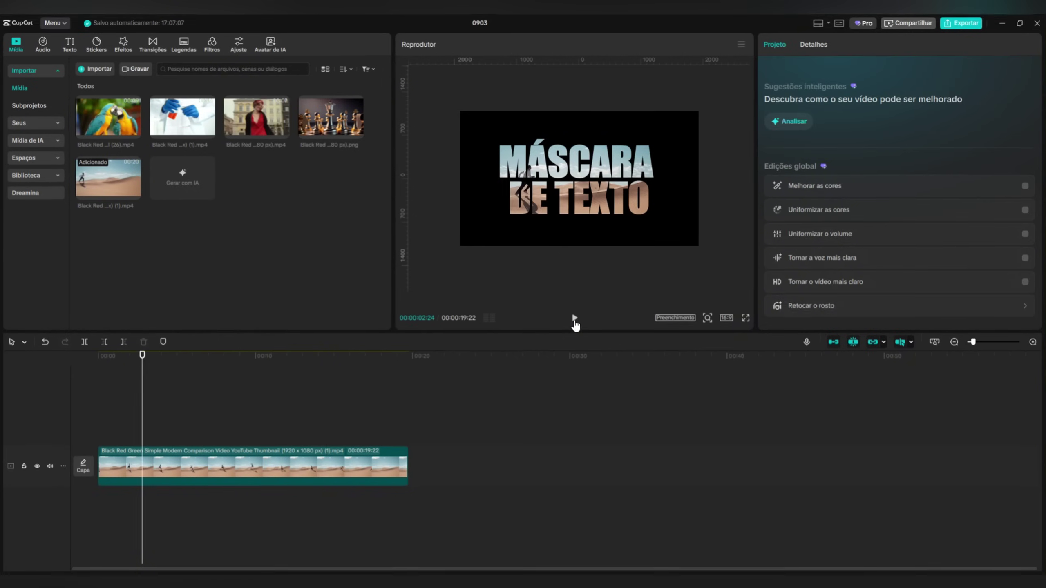
pyautogui.click(574, 317)
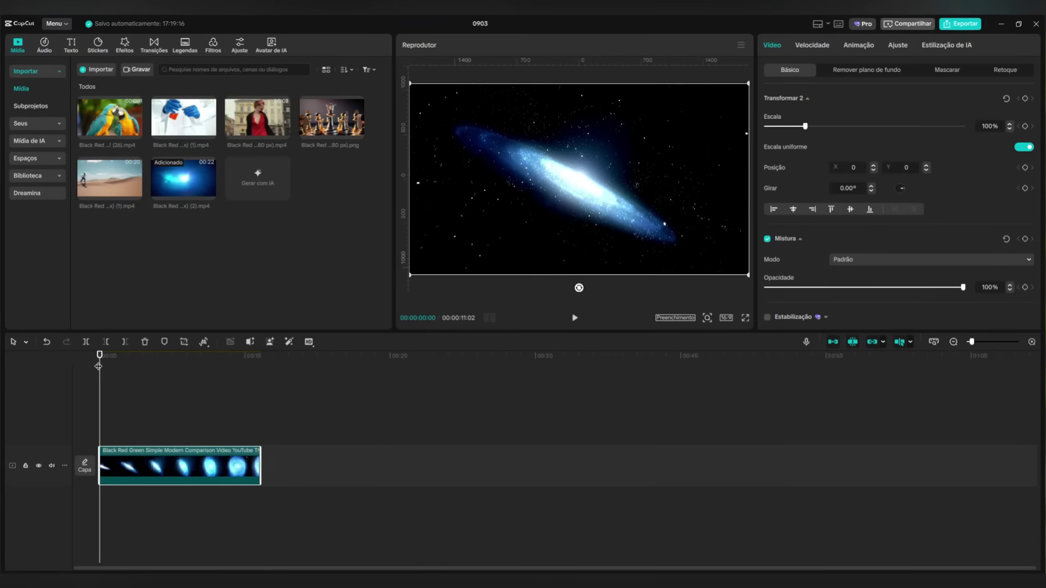
# - Set the galaxy clip's opacity to 20% with the playhead at 00:00:03:20
pyautogui.moveTo(99, 366); pyautogui.dragTo(152, 366)
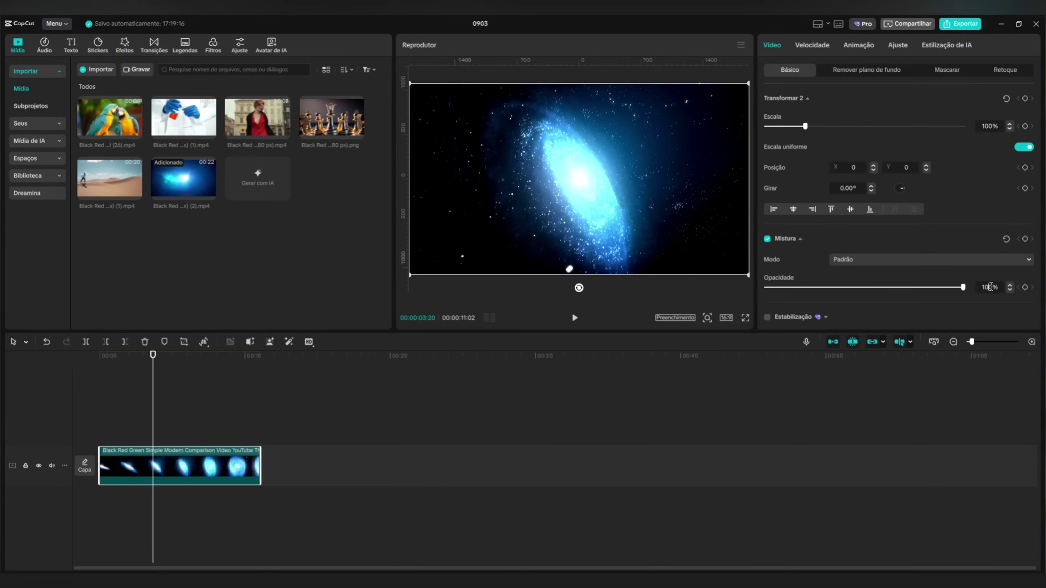
pyautogui.write('20')
pyautogui.press('Return')
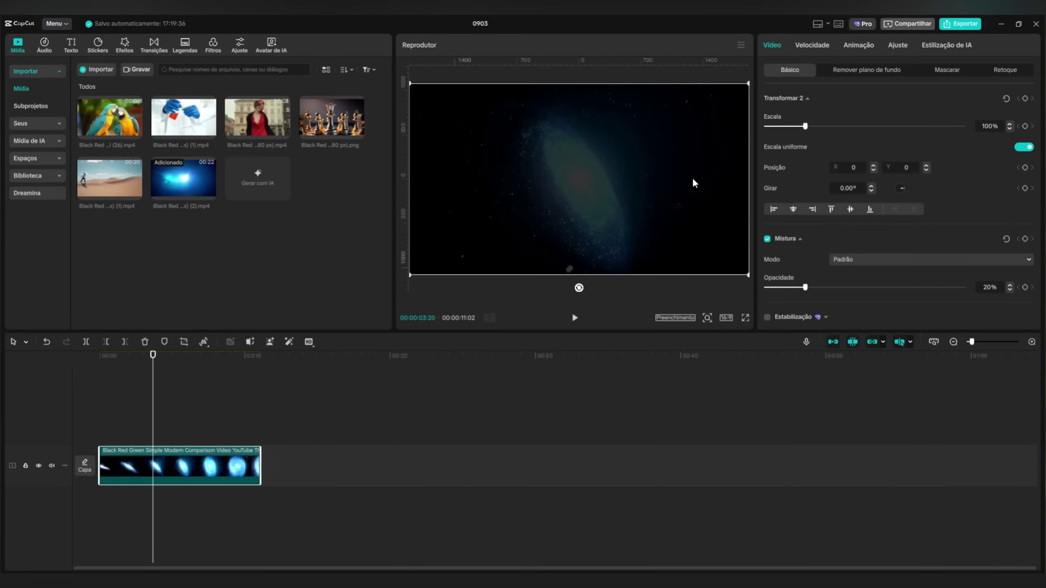
# - Add a default text over the galaxy clip reading GALÁXIA in the CreatoDisplay-Bold font
pyautogui.click(71, 45)
pyautogui.click(114, 102)
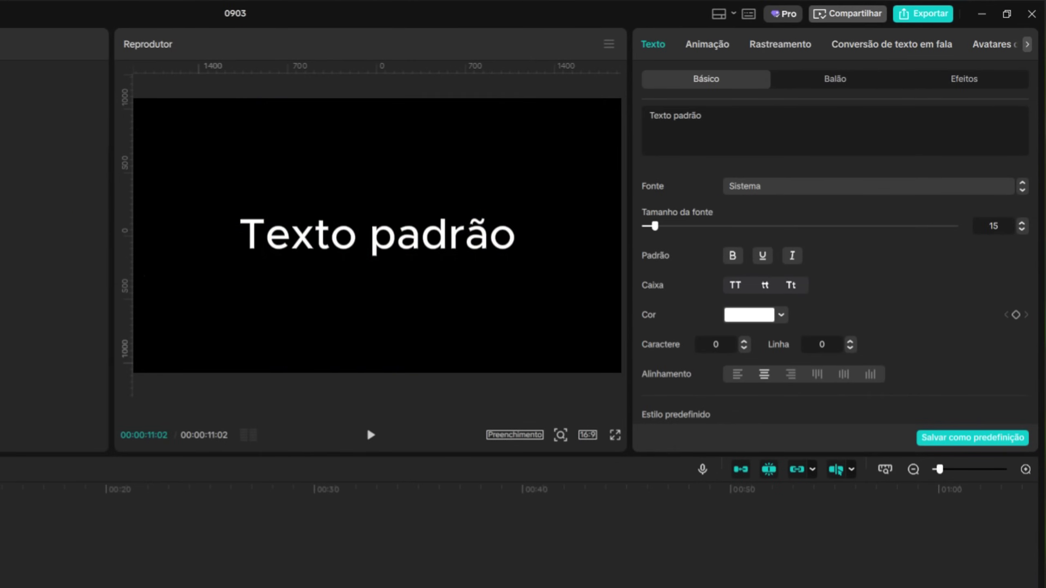
pyautogui.click(743, 115)
pyautogui.write('GALÁXIA')
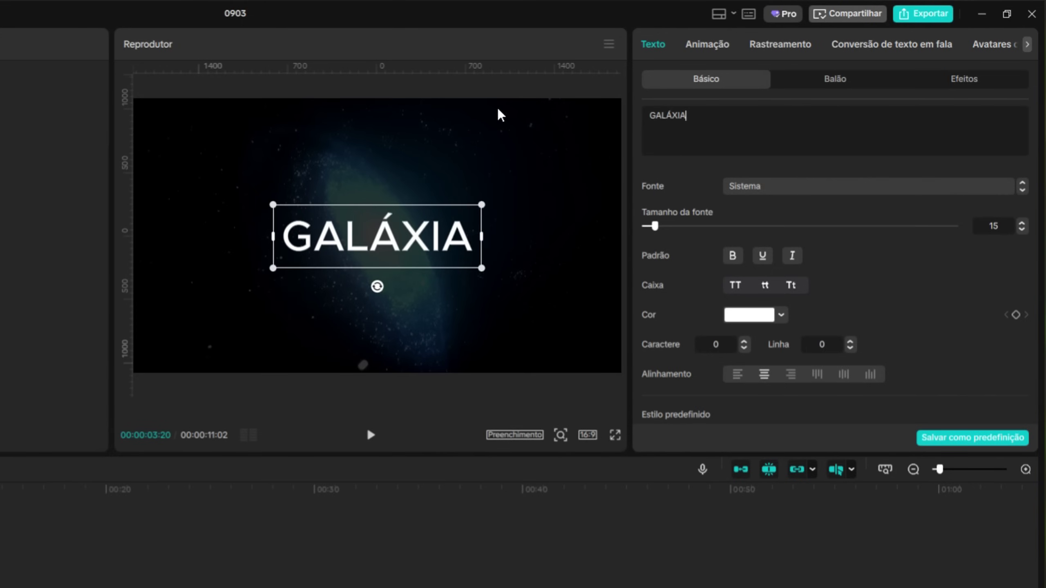
pyautogui.click(844, 186)
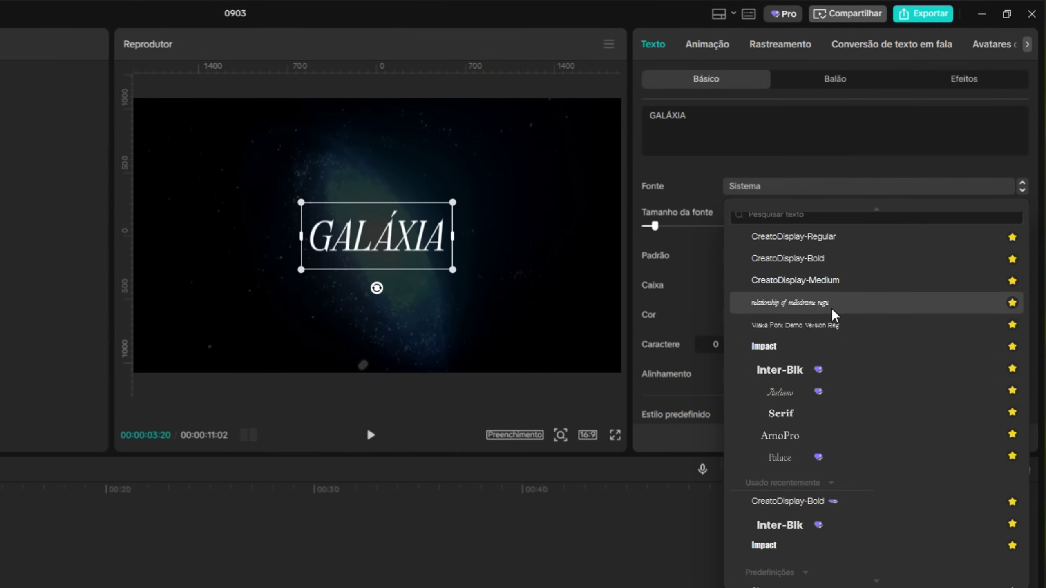
pyautogui.click(769, 261)
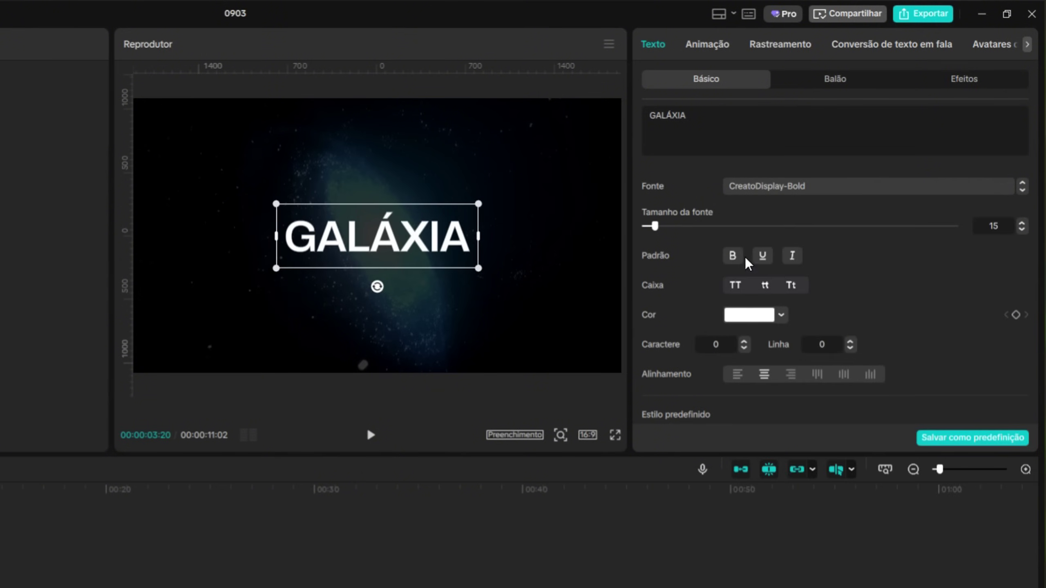
# - Enable the Brilho glow on the GALÁXIA text and set its Intervalo to 30
pyautogui.scroll(-10, 813, 322)
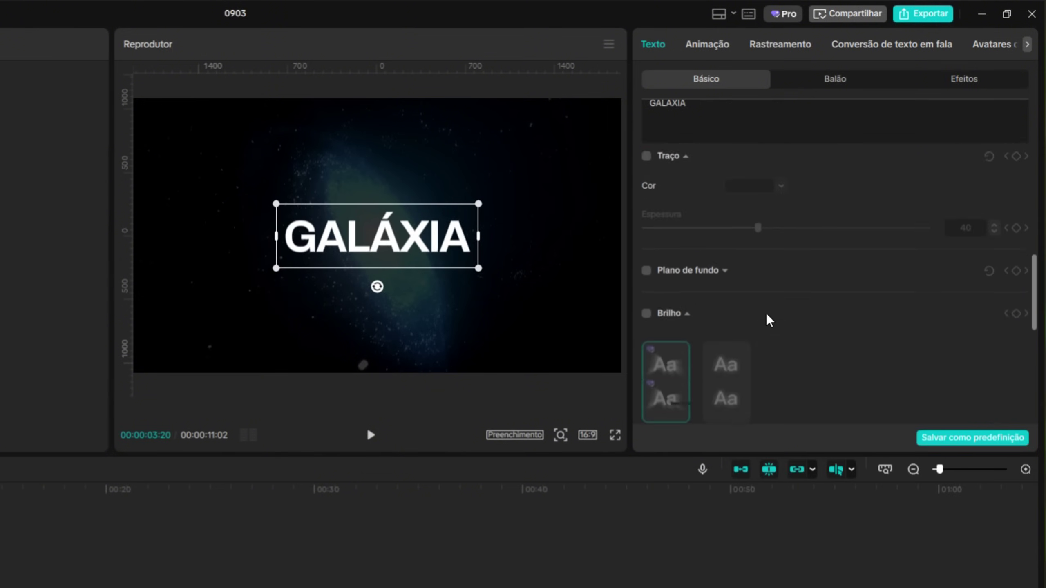
pyautogui.scroll(1, 751, 309)
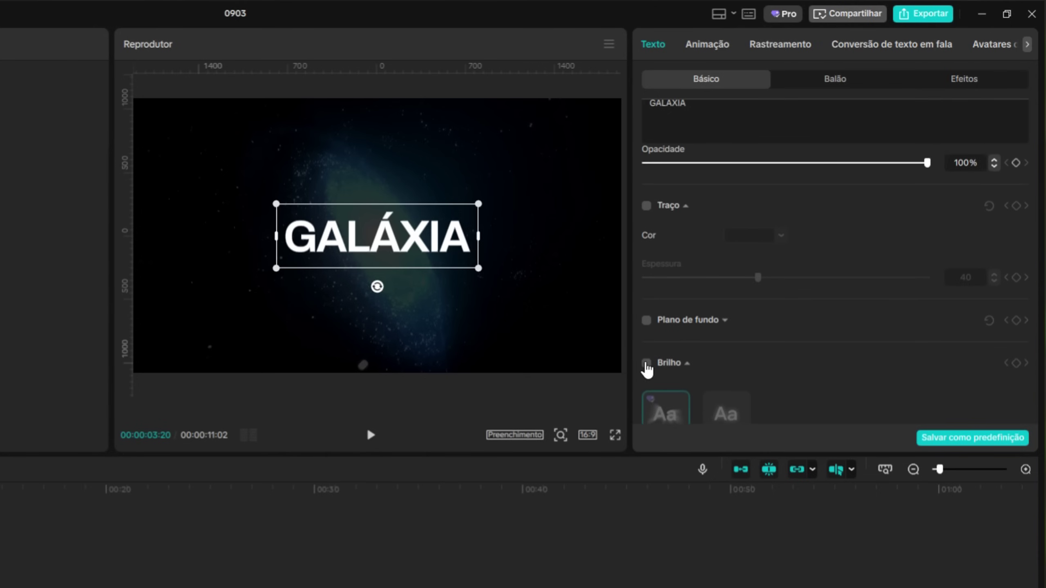
pyautogui.click(645, 363)
pyautogui.scroll(-5, 815, 317)
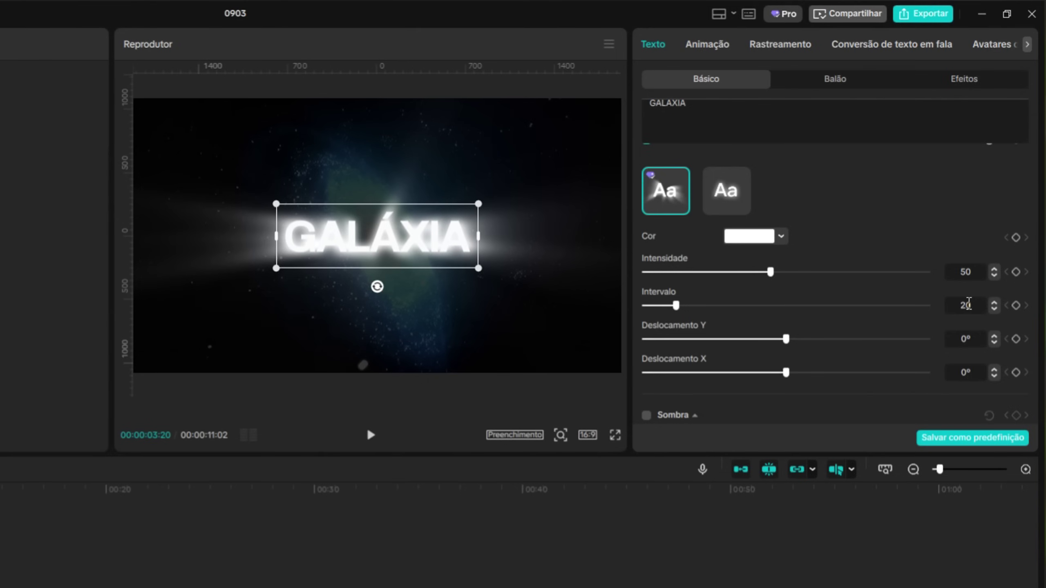
pyautogui.press('Return')
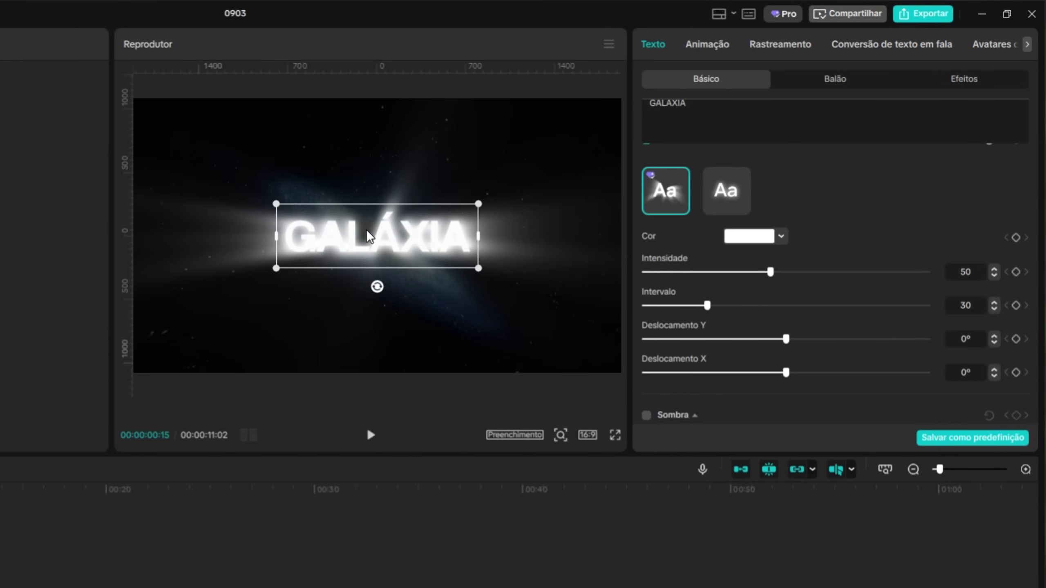
# - Set the glow's Deslocamento X to -50° at the start of the GALÁXIA text
pyautogui.moveTo(369, 237); pyautogui.dragTo(426, 235)
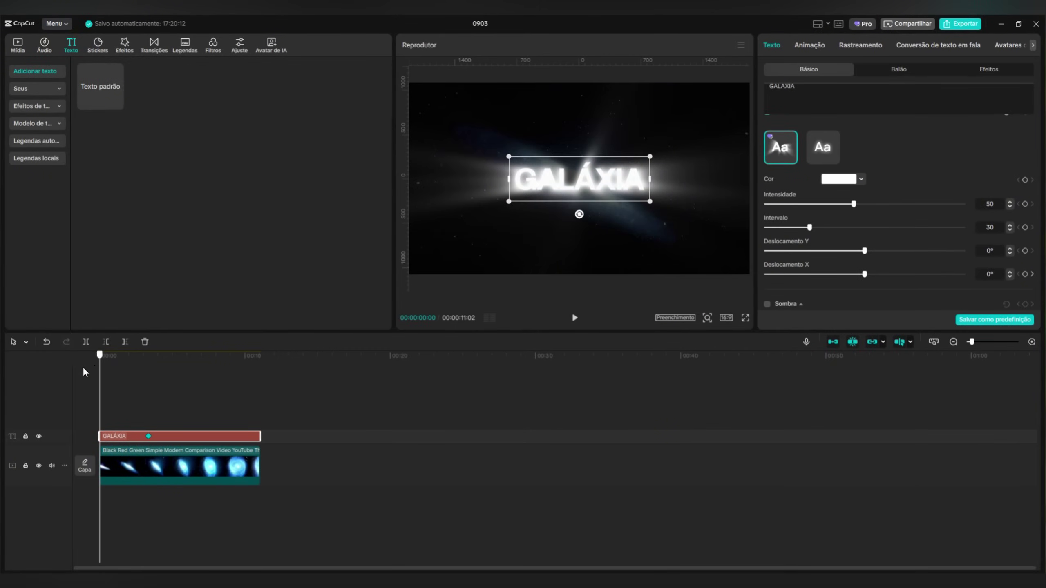
pyautogui.moveTo(864, 274); pyautogui.dragTo(766, 275)
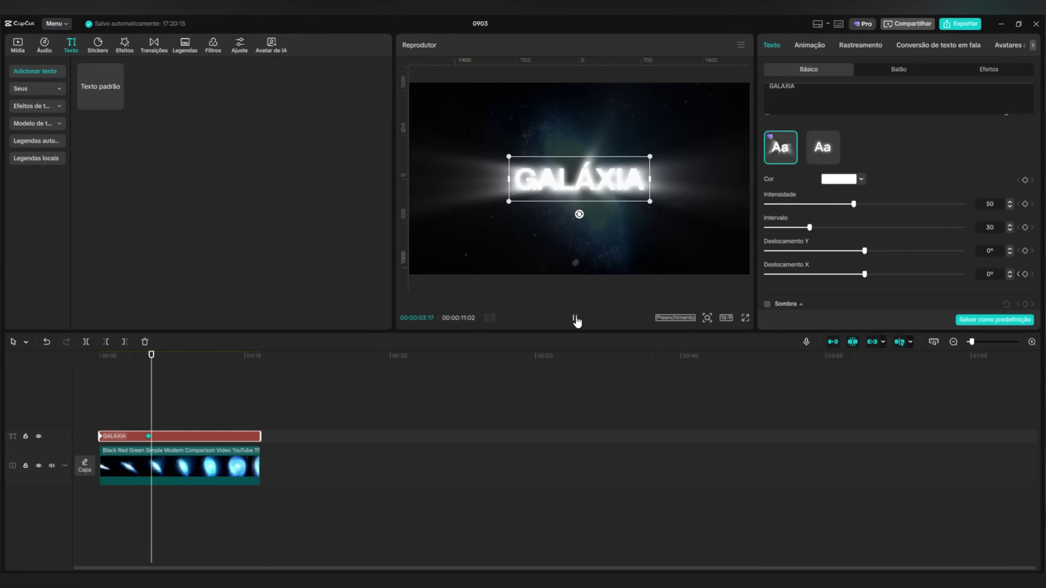
pyautogui.press('space')
# - Set the glow's Deslocamento X to 50° at the 00:00:03:11 keyframe and play the animation from the start
pyautogui.moveTo(148, 425); pyautogui.dragTo(151, 377)
pyautogui.moveTo(873, 275); pyautogui.dragTo(1005, 274)
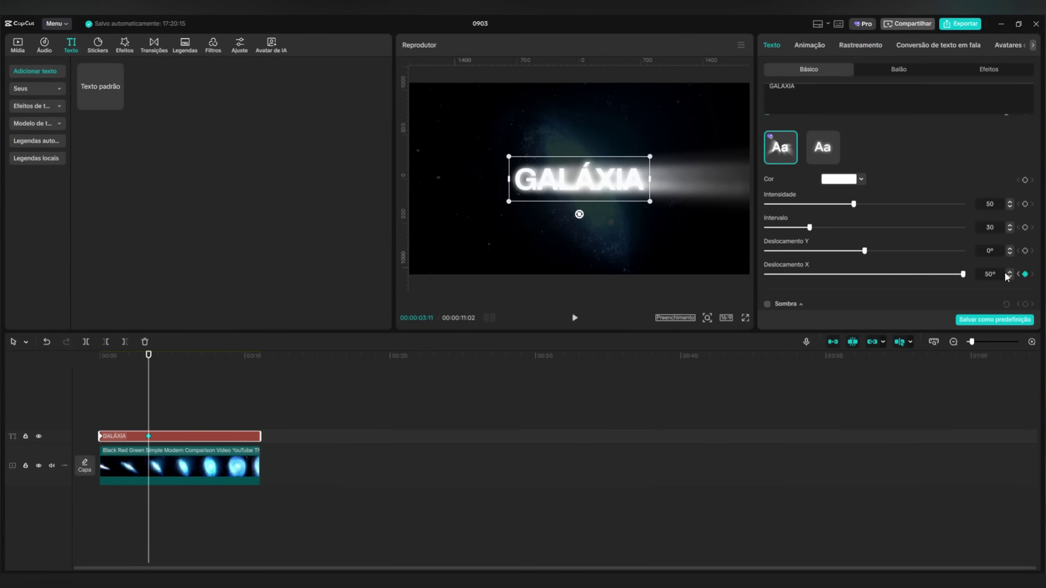
pyautogui.press('Home')
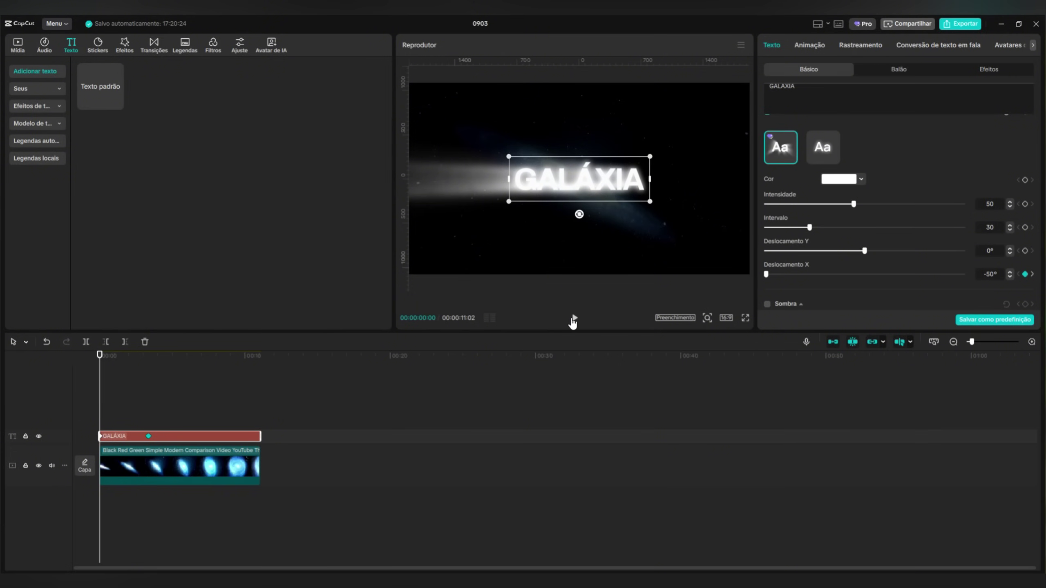
pyautogui.click(574, 317)
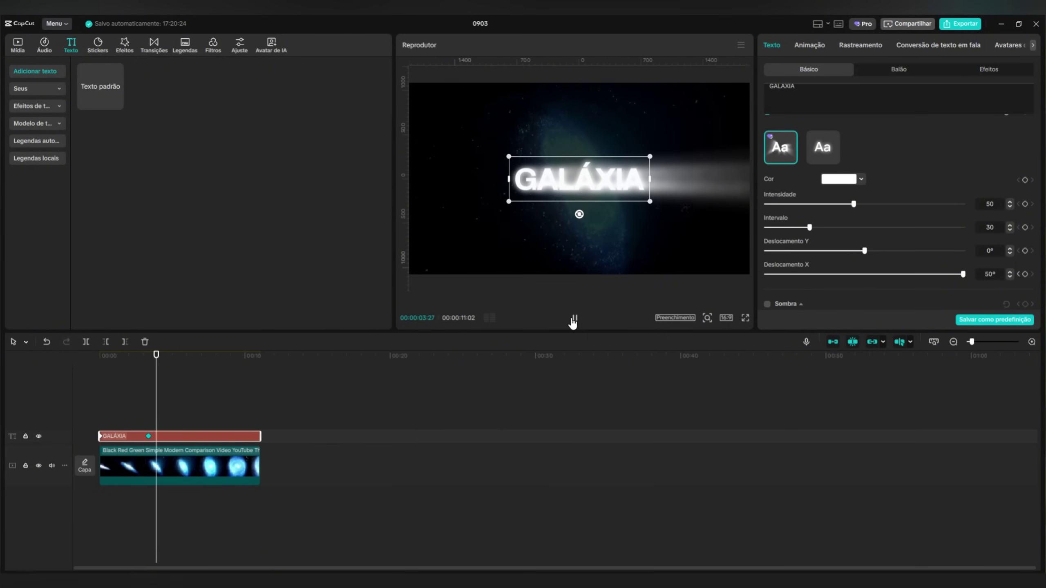
pyautogui.click(573, 317)
# - Move the second glow keyframe earlier to about two seconds and play the faster animation from the start
pyautogui.moveTo(164, 354); pyautogui.dragTo(148, 355)
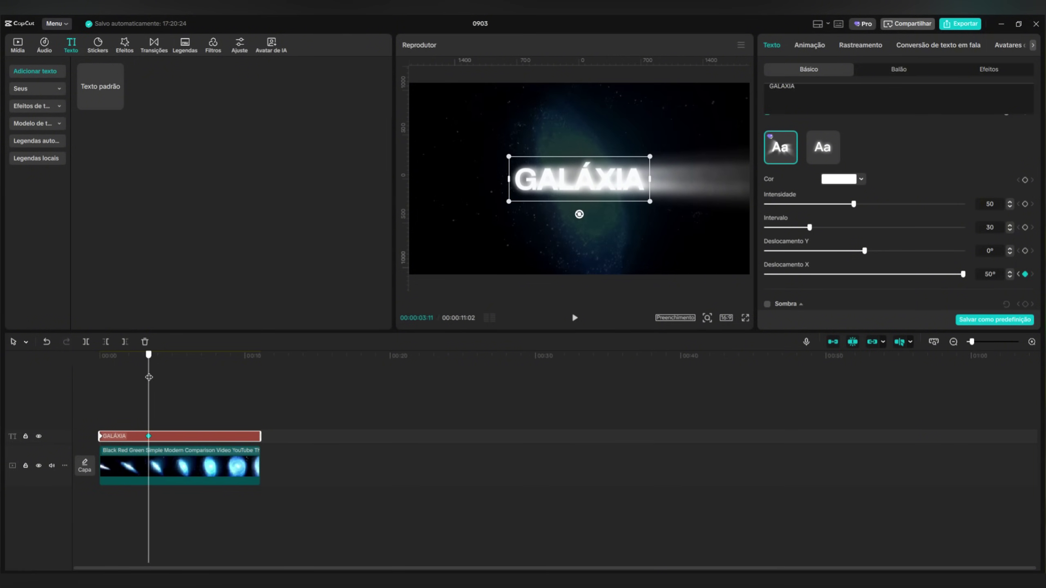
pyautogui.moveTo(149, 436); pyautogui.dragTo(132, 435)
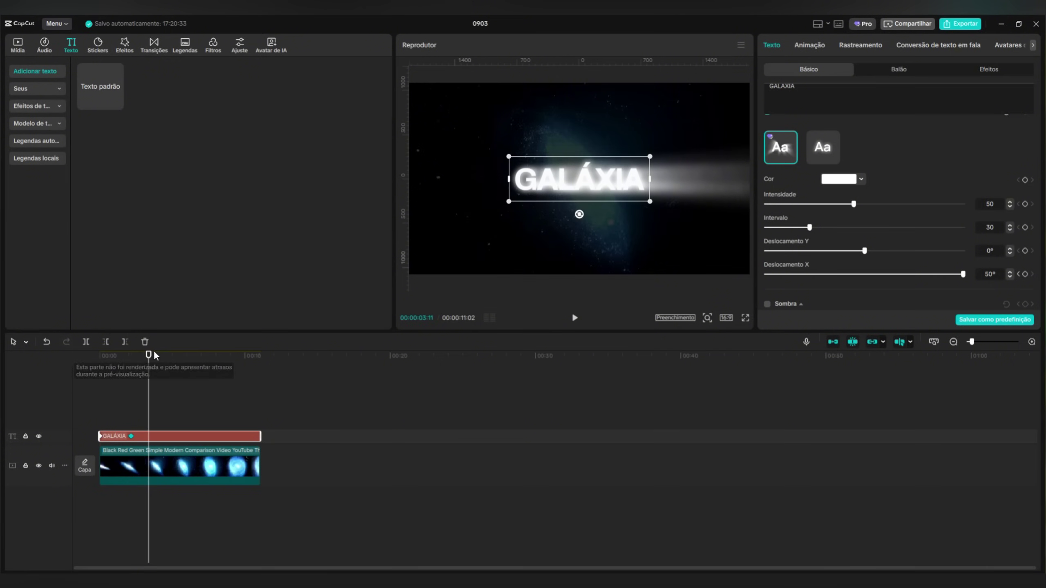
pyautogui.click(99, 370)
pyautogui.click(573, 318)
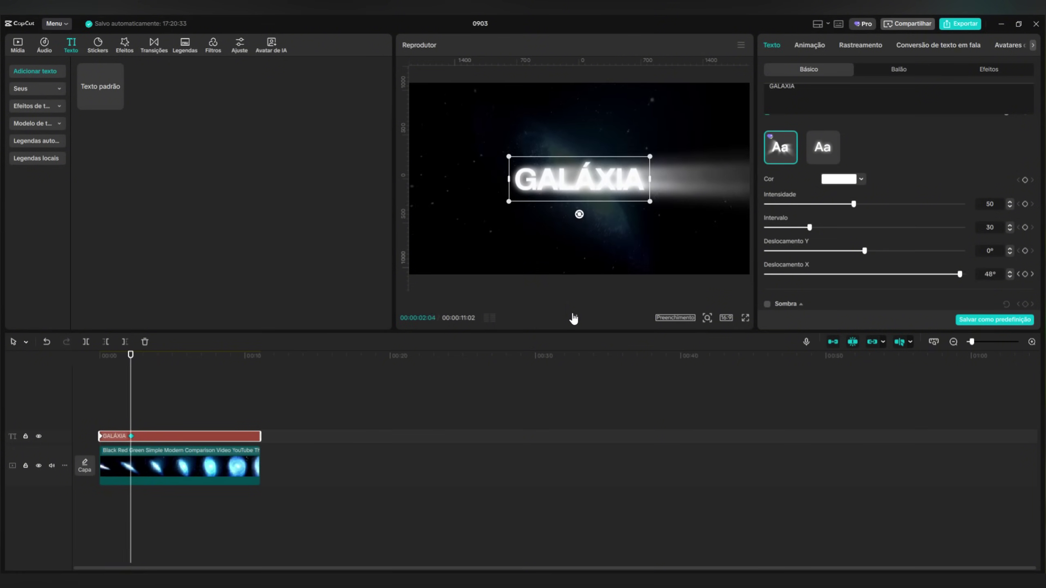
pyautogui.click(574, 317)
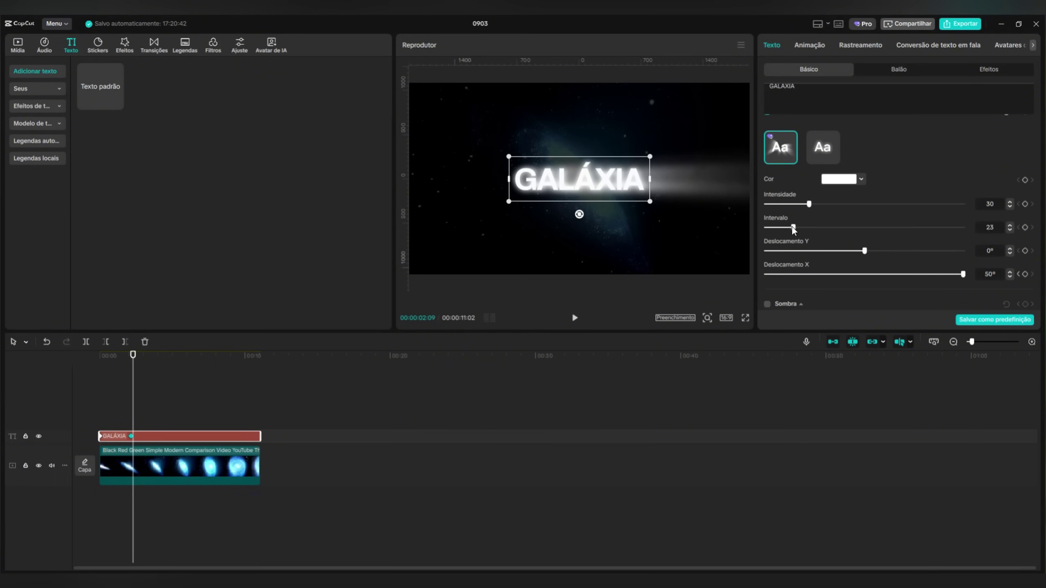
# - Lower the glow's Intensidade to 30 and Intervalo to 20, and preview the text from the start
pyautogui.moveTo(790, 231); pyautogui.dragTo(788, 228)
pyautogui.click(100, 363)
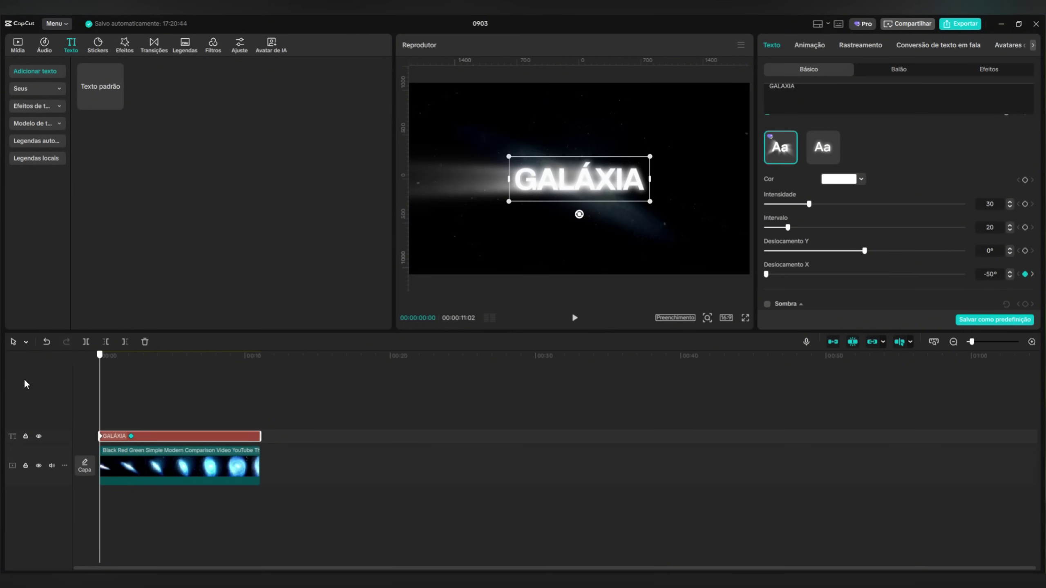
pyautogui.click(574, 317)
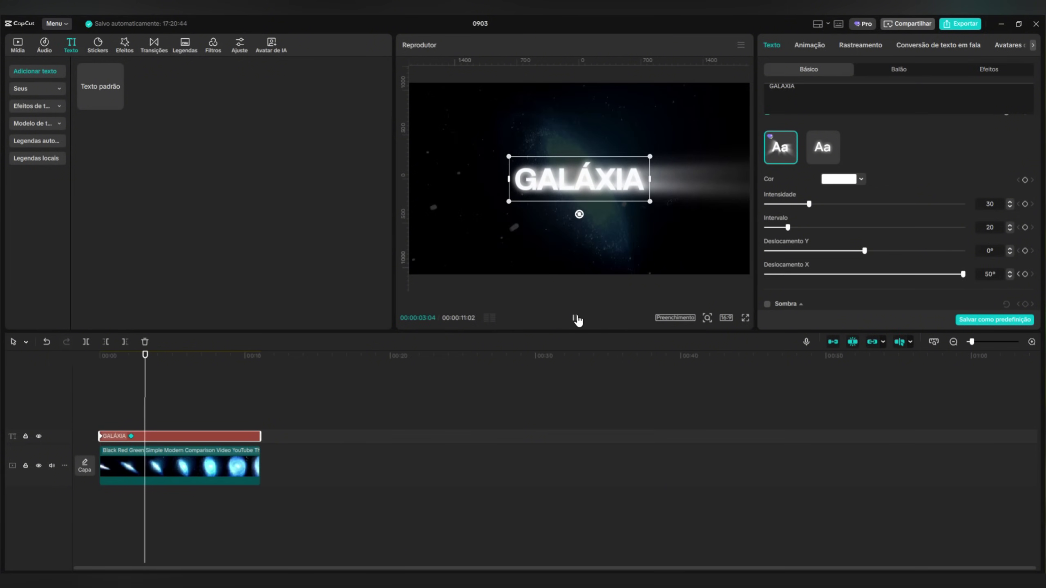
pyautogui.click(575, 317)
# - Show the GALÁXIA text's variable speed animation and apply the S-shaped "Desac...ática" preset curve to its Deslocamento X keyframes
pyautogui.rightClick(188, 435)
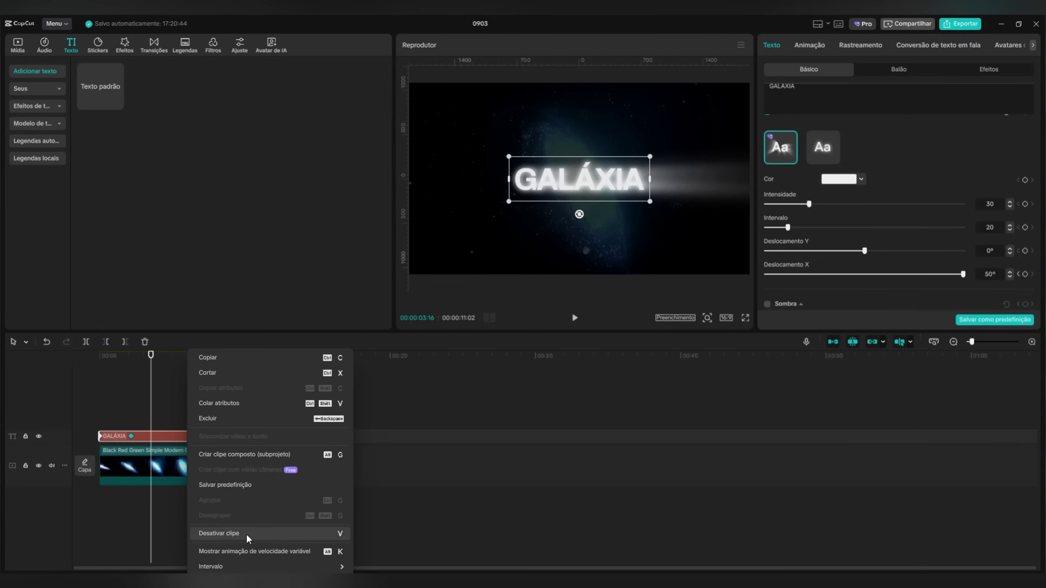
pyautogui.click(230, 553)
pyautogui.click(154, 423)
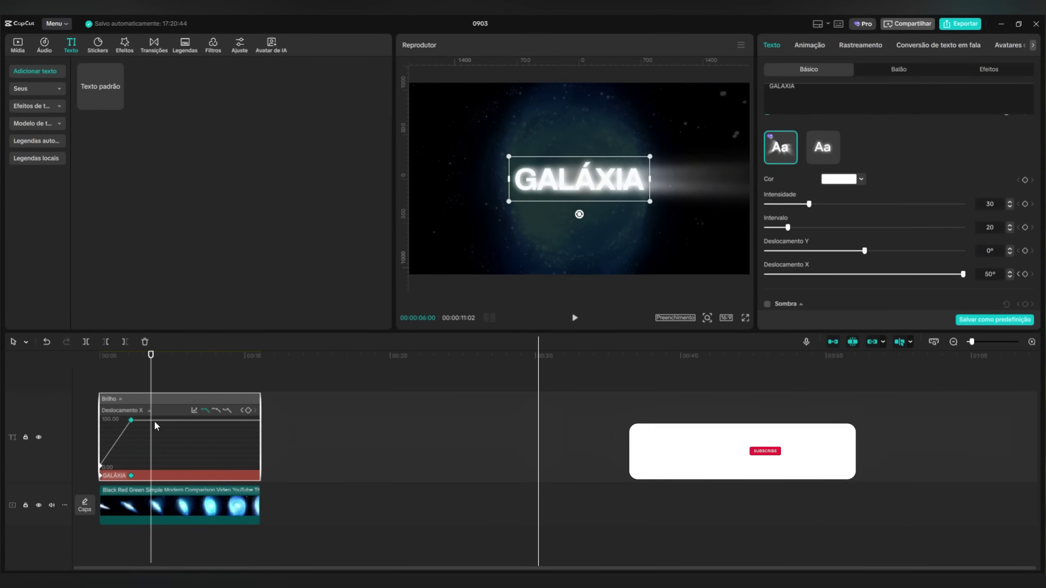
pyautogui.click(129, 476)
pyautogui.click(194, 410)
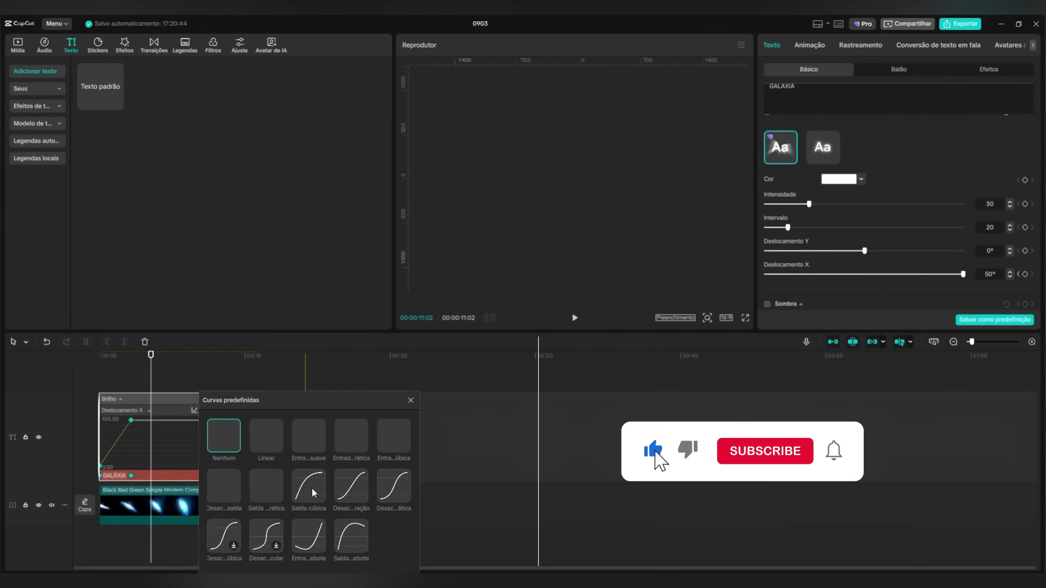
pyautogui.click(380, 490)
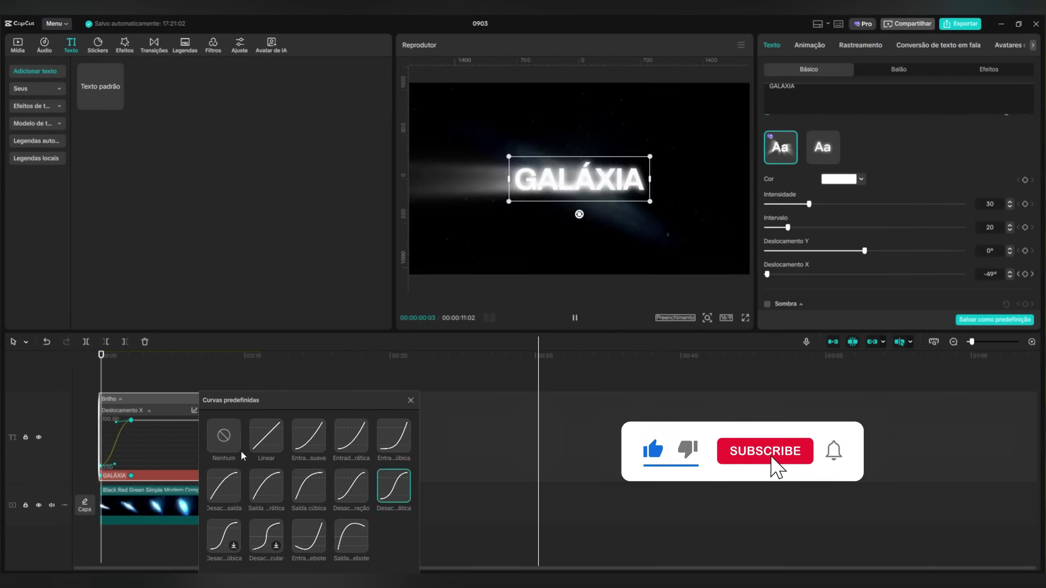
pyautogui.click(411, 400)
# - Hide the text's variable speed animation and play the galaxy effect from the start
pyautogui.rightClick(184, 473)
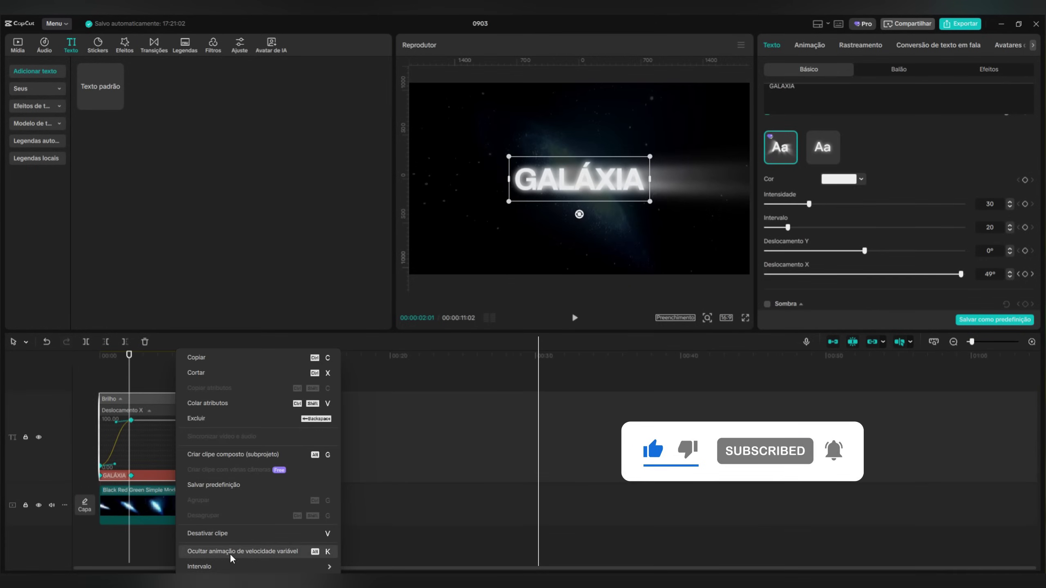
pyautogui.click(231, 558)
pyautogui.moveTo(127, 398); pyautogui.dragTo(100, 384)
pyautogui.click(574, 317)
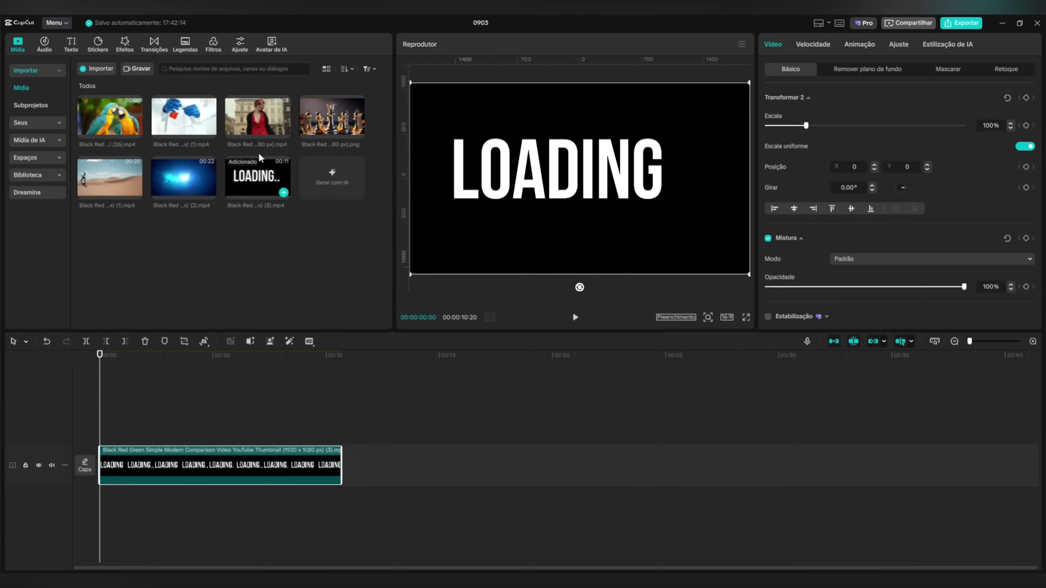
# - Add a default text spanning the whole LOADING clip and place the playhead at 00:00:03:15
pyautogui.click(71, 43)
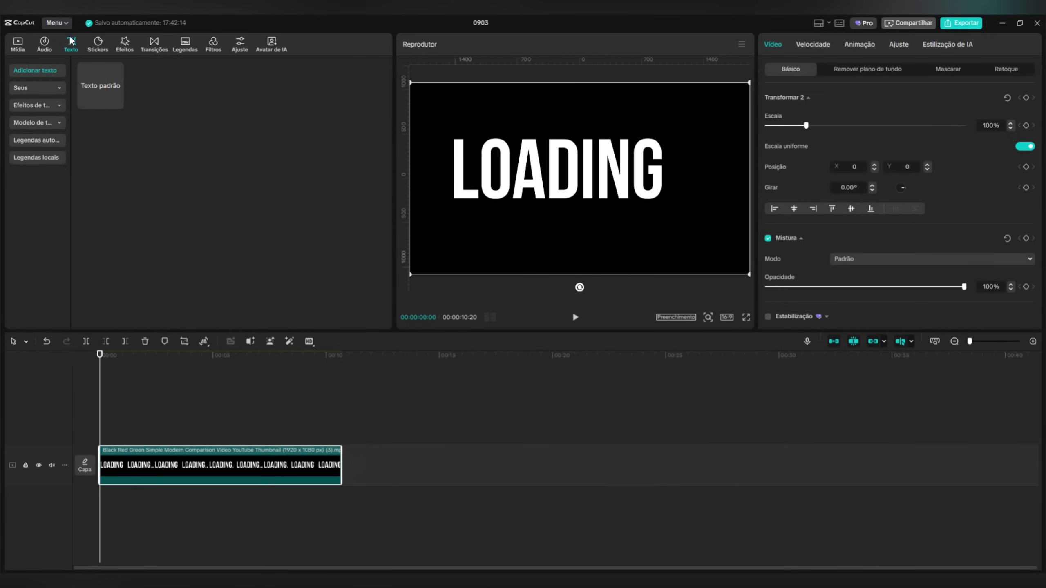
pyautogui.click(117, 102)
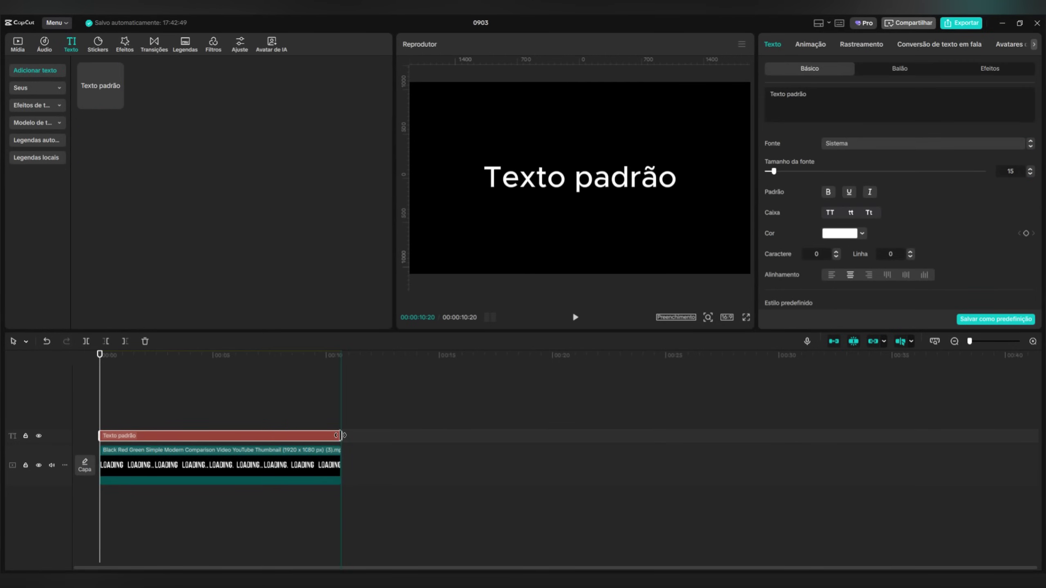
pyautogui.click(178, 382)
# - Replace the default text with a long row of underscores and position it below the word LOADING
pyautogui.tripleClick(816, 99)
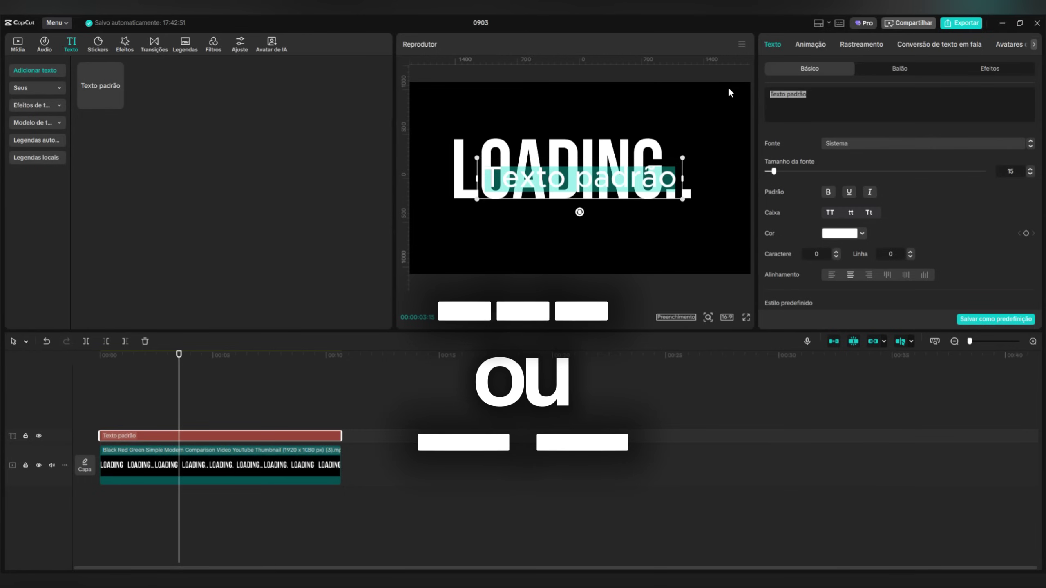
pyautogui.write('____________')
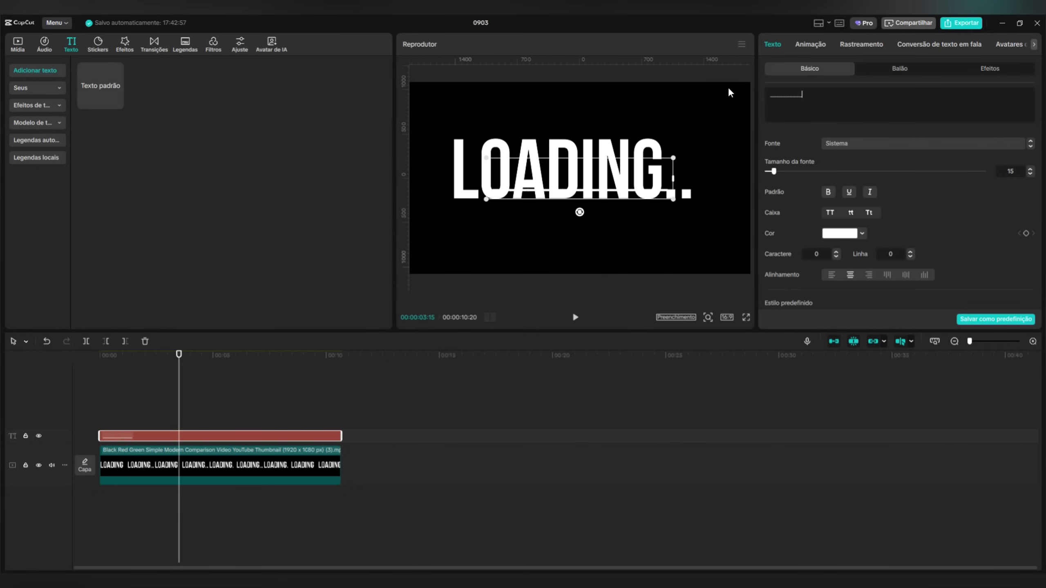
pyautogui.write('__________')
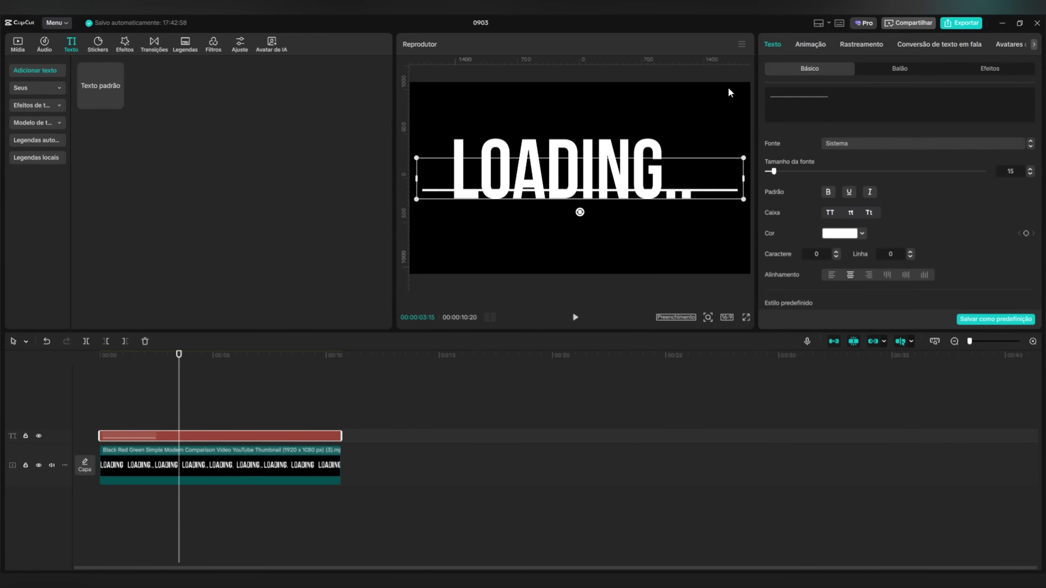
pyautogui.moveTo(664, 185); pyautogui.dragTo(668, 251)
# - Tighten the character spacing until the underscores join into one line, and scale the text to 111%
pyautogui.scroll(-3, 802, 226)
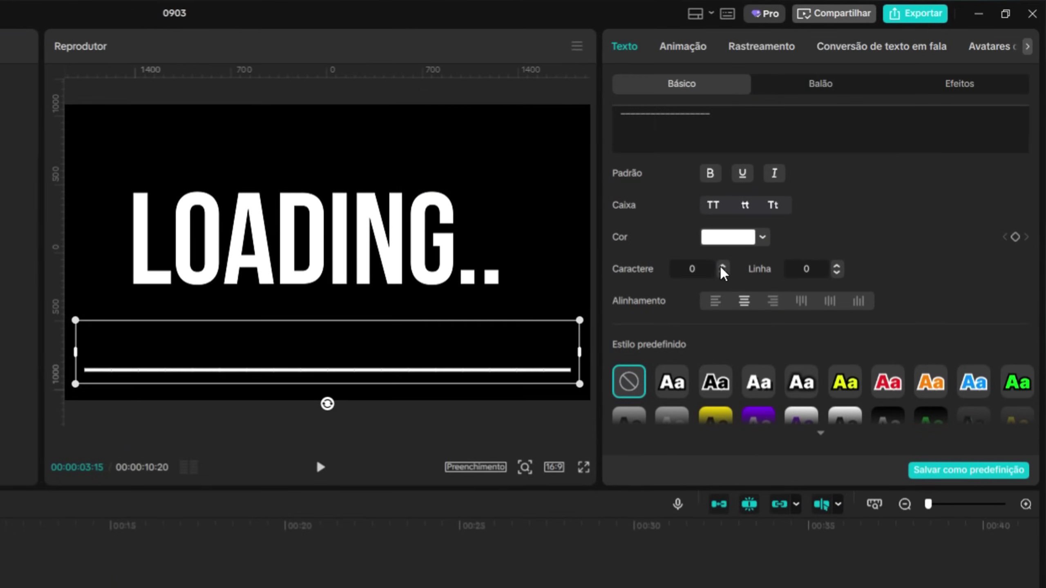
pyautogui.click(722, 266)
pyautogui.click(722, 266)
pyautogui.click(722, 266)
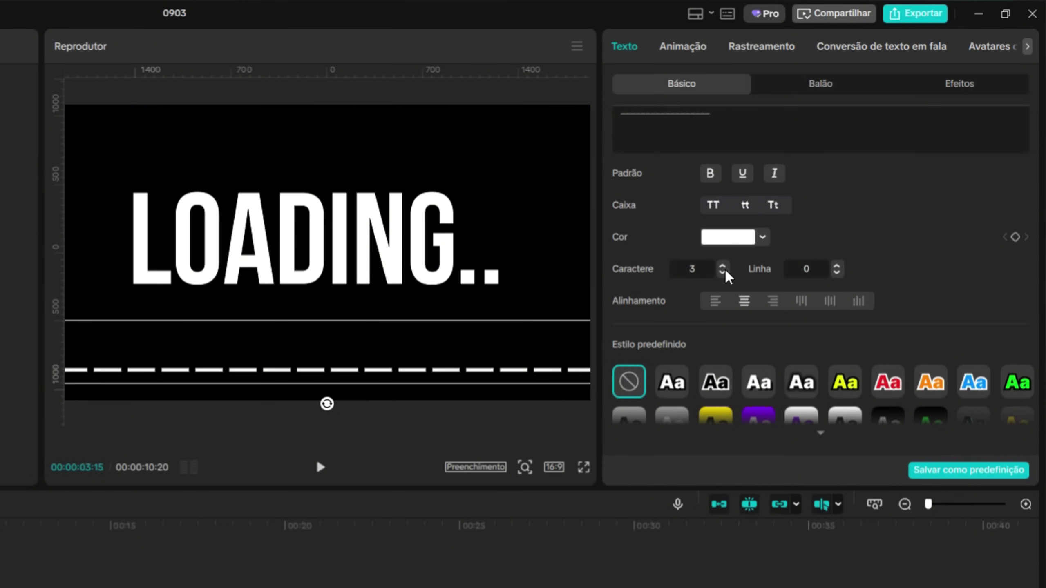
pyautogui.click(722, 273)
pyautogui.click(722, 273)
pyautogui.click(722, 273)
pyautogui.click(723, 273)
pyautogui.click(722, 273)
pyautogui.moveTo(528, 393); pyautogui.dragTo(579, 393)
# - Turn off uniform scale, set the line's width scale to 115% and height scale to 184%, and raise it slightly
pyautogui.scroll(-5, 961, 316)
pyautogui.scroll(1, 959, 313)
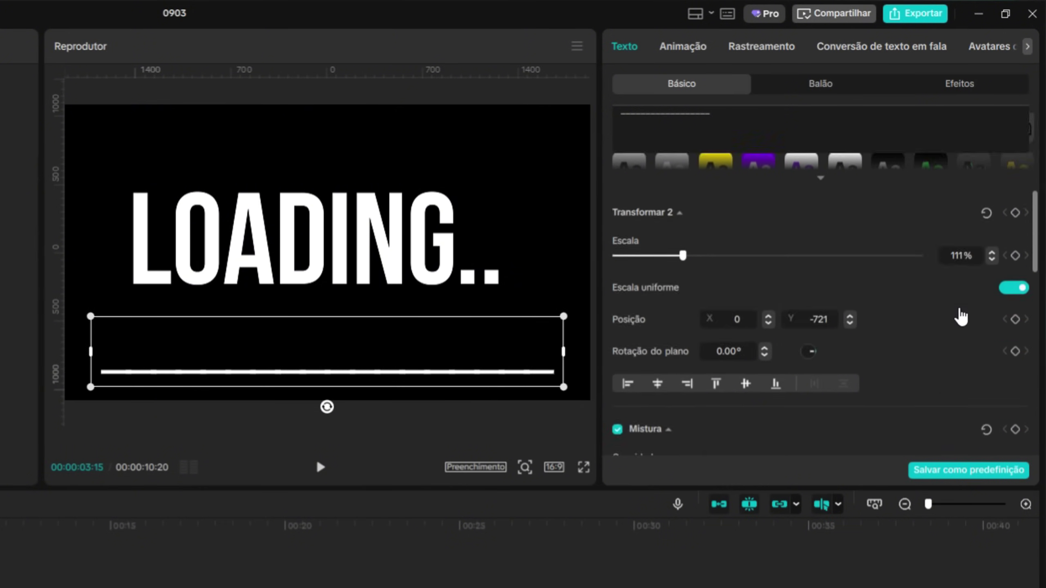
pyautogui.scroll(-4, 957, 313)
pyautogui.scroll(5, 959, 313)
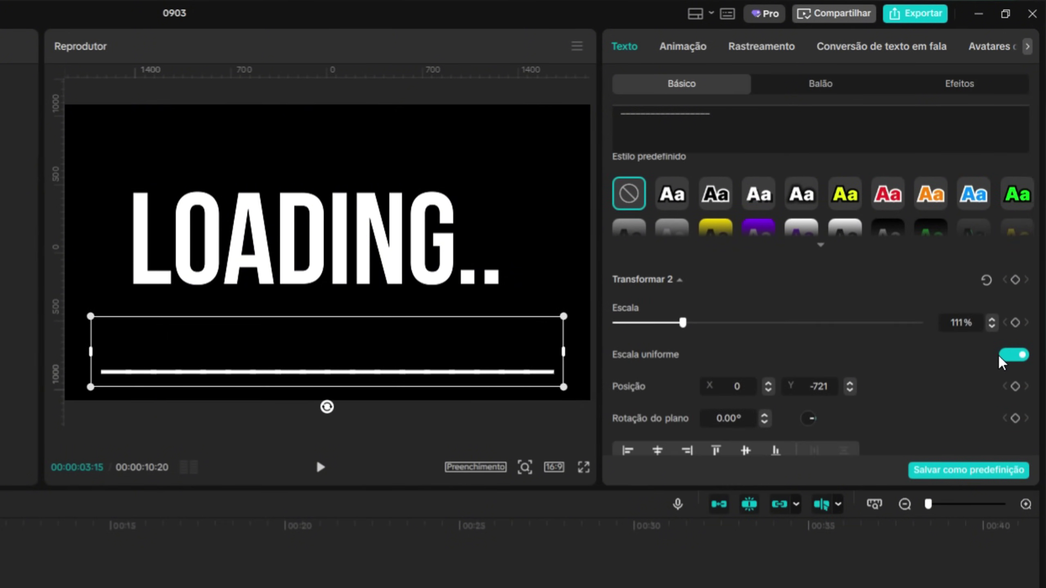
pyautogui.click(1013, 355)
pyautogui.moveTo(700, 368); pyautogui.dragTo(721, 368)
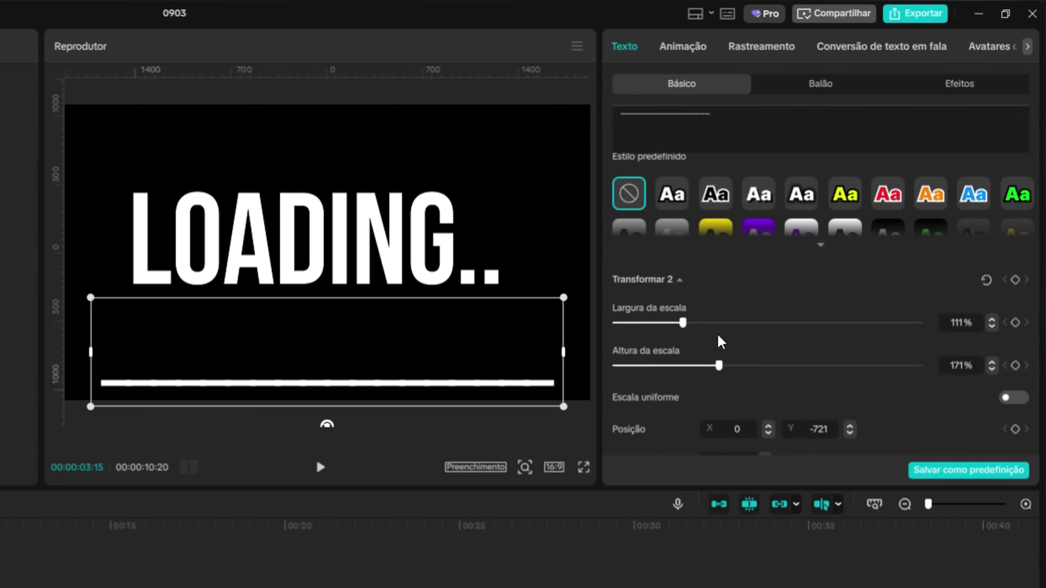
pyautogui.moveTo(690, 323); pyautogui.dragTo(685, 323)
pyautogui.moveTo(719, 365); pyautogui.dragTo(727, 365)
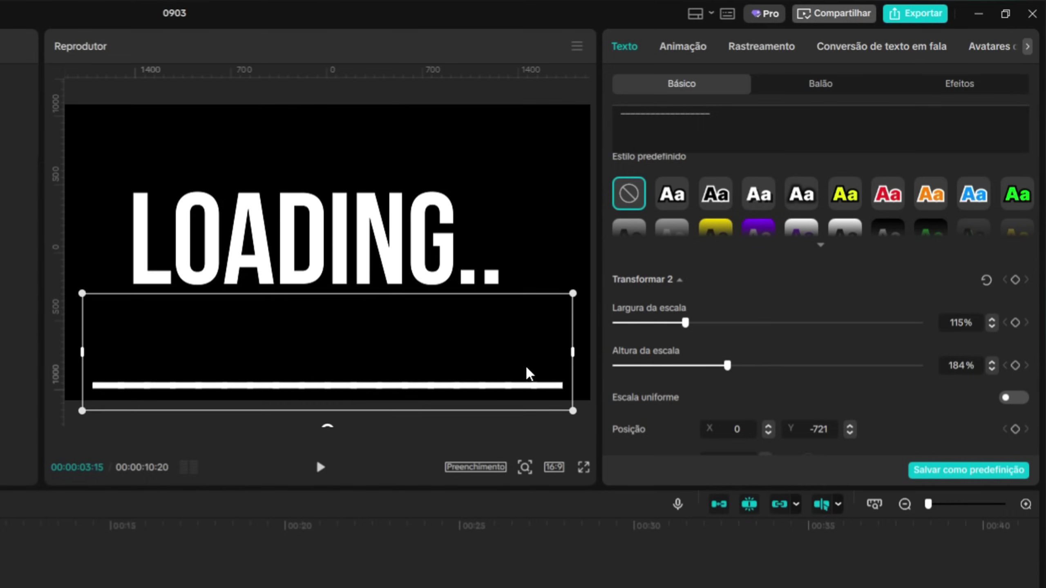
pyautogui.moveTo(528, 373); pyautogui.dragTo(505, 369)
# - Enable the Brilho glow on the underscore line and choose the second, soft glow style
pyautogui.scroll(-5, 926, 365)
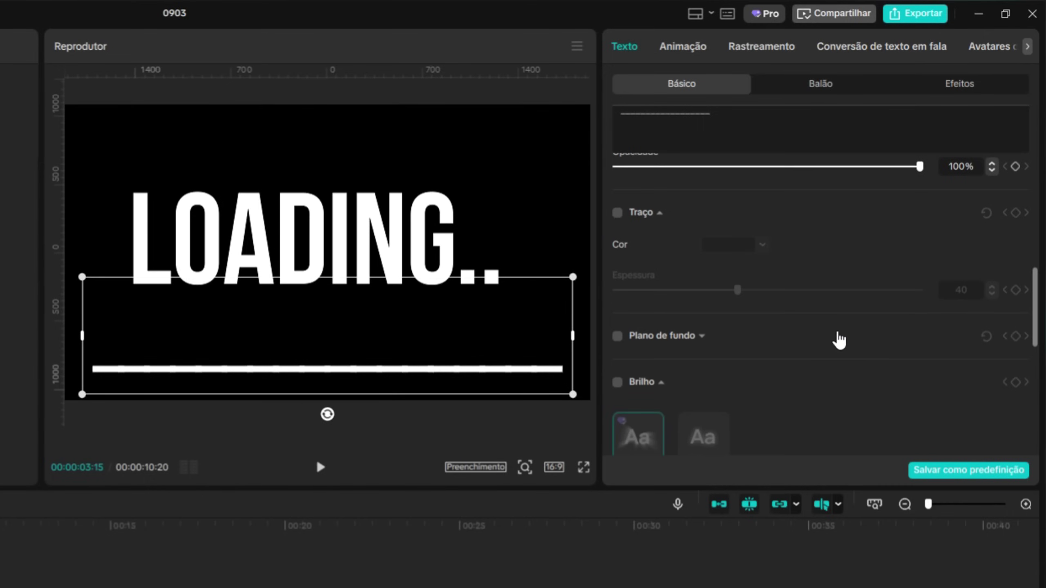
pyautogui.click(619, 386)
pyautogui.scroll(-2, 716, 374)
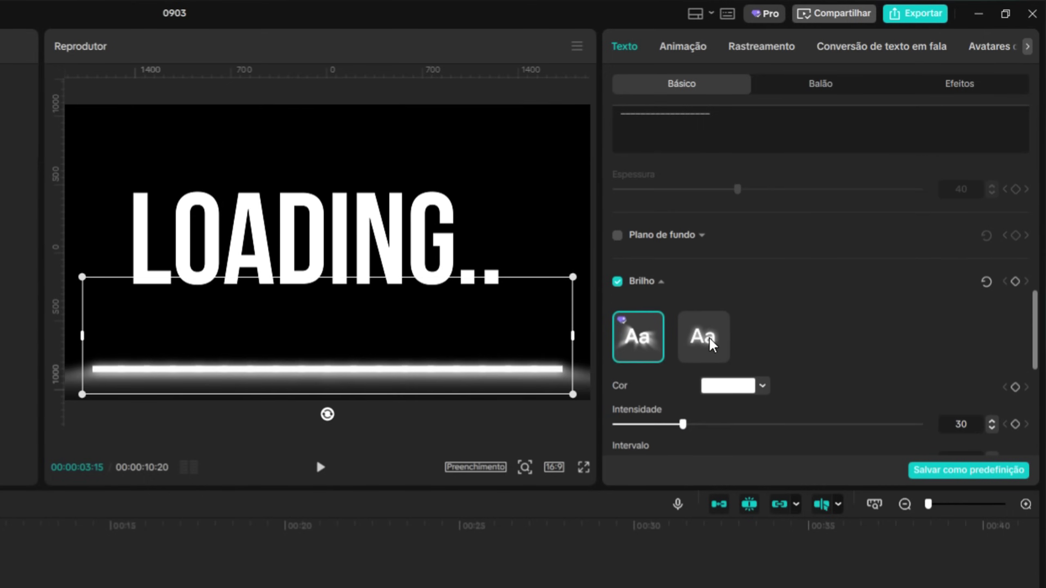
pyautogui.click(709, 338)
pyautogui.scroll(-2, 783, 353)
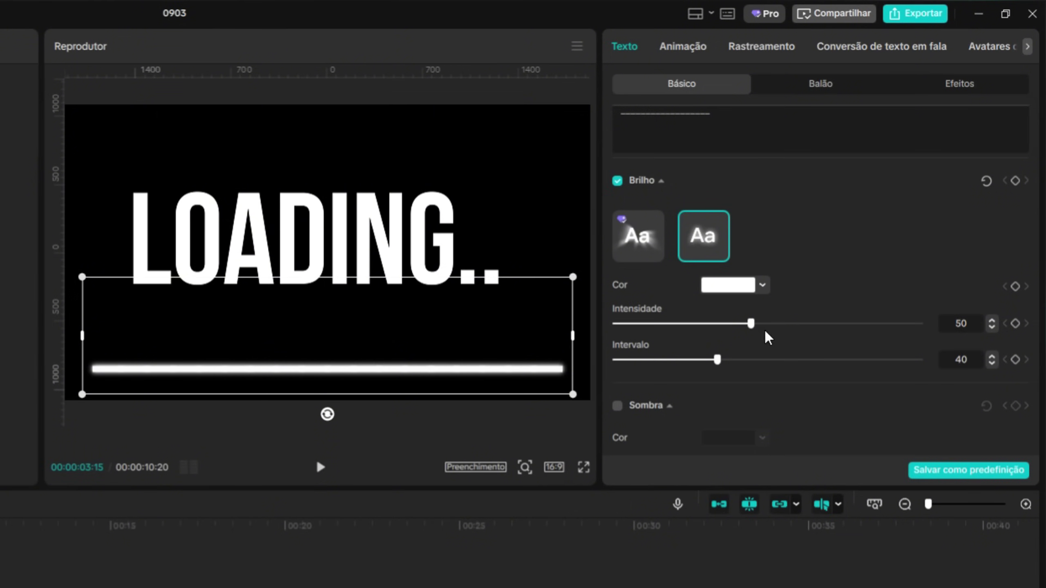
# - Set the underscore line's glow intensity to 20 and increase its Intervalo value
pyautogui.write('20')
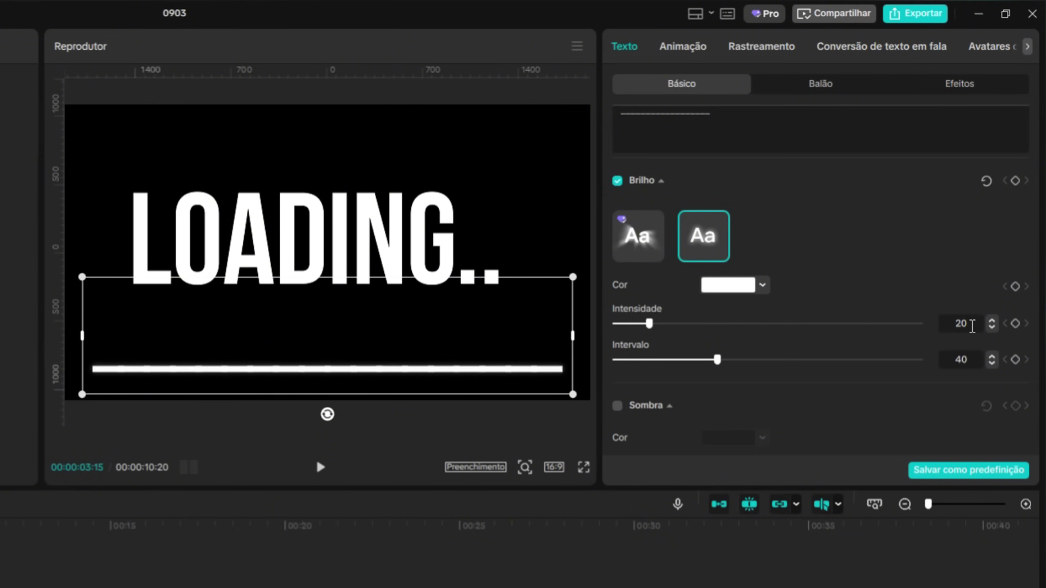
pyautogui.moveTo(728, 363); pyautogui.dragTo(766, 362)
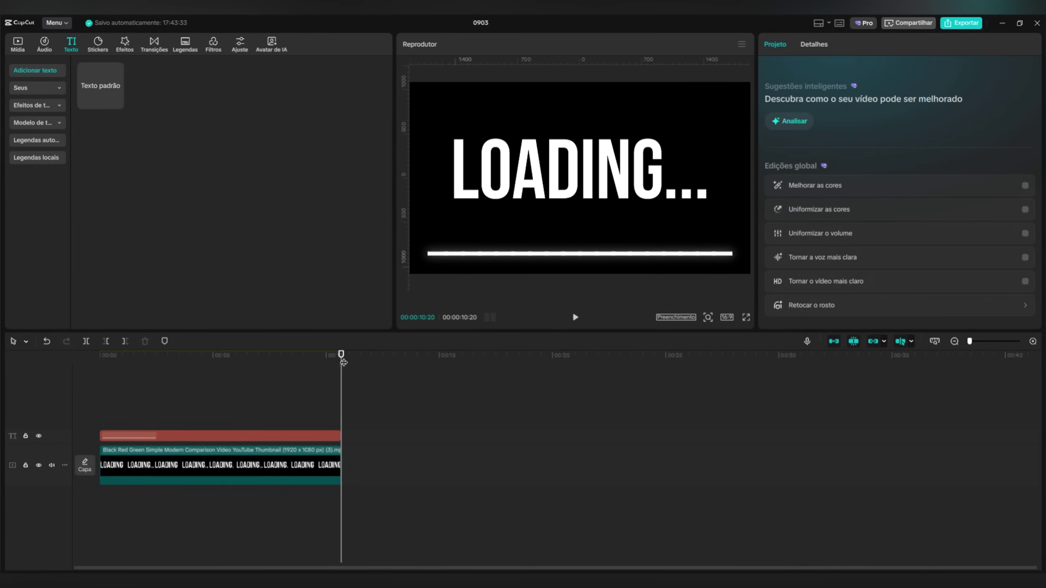
pyautogui.moveTo(342, 356); pyautogui.dragTo(123, 402)
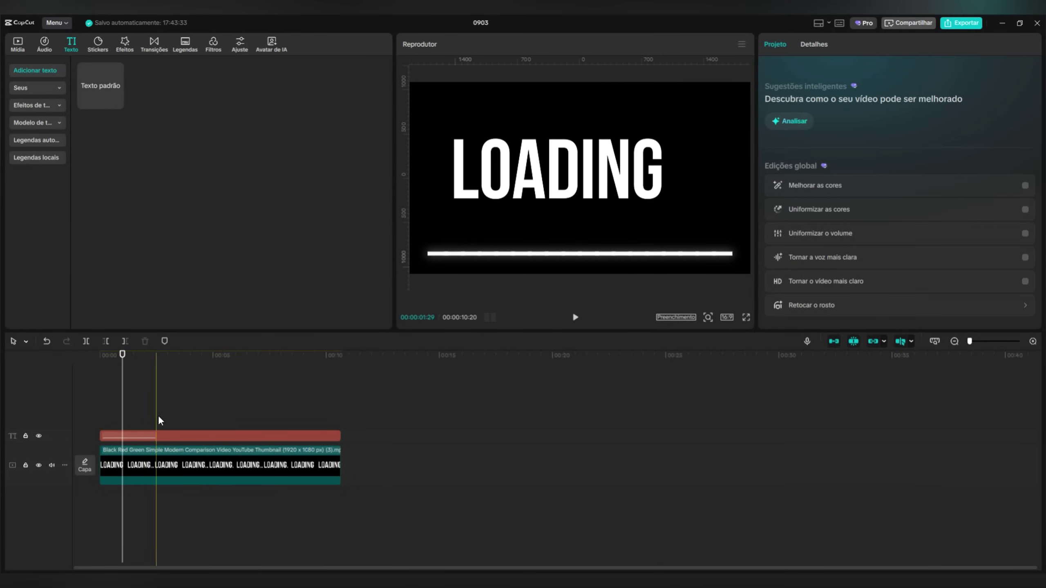
# - Give the underscore line the sliding "Desliz…ireita" entrance animation lasting 10.7 s, and preview how the bar fills
pyautogui.click(189, 436)
pyautogui.click(819, 43)
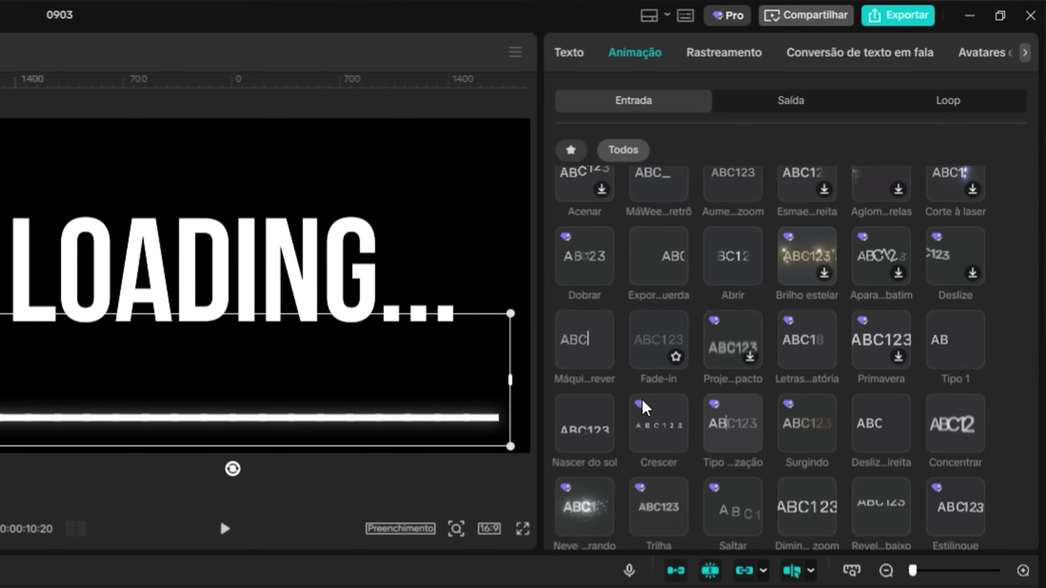
pyautogui.scroll(3, 644, 408)
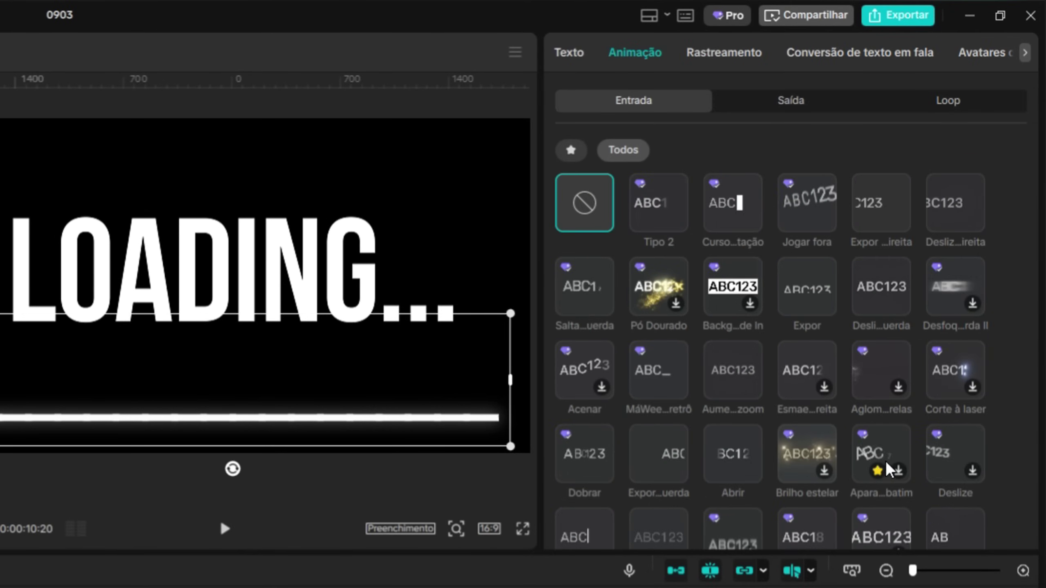
pyautogui.scroll(-6, 886, 470)
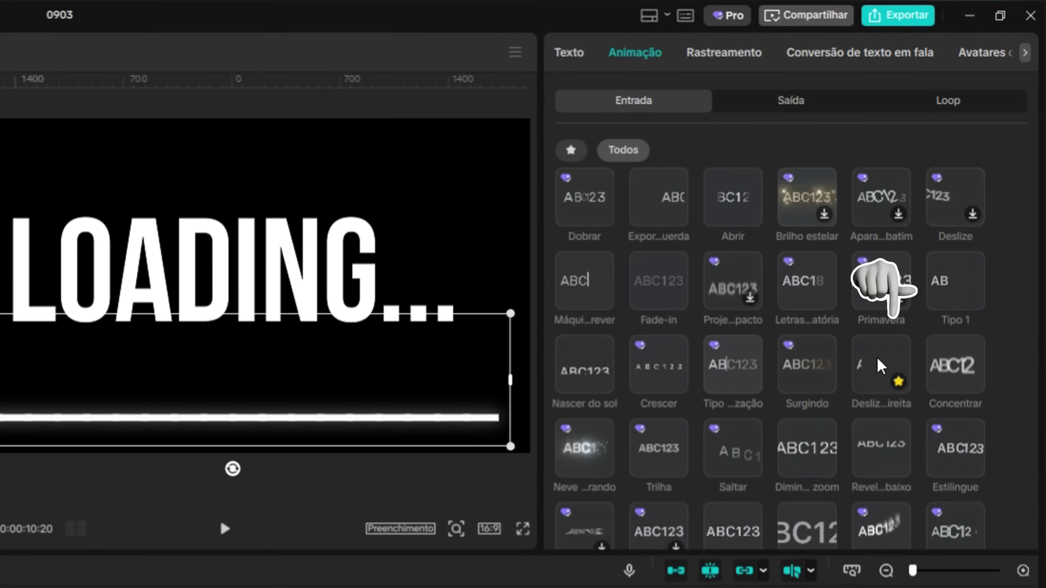
pyautogui.click(879, 364)
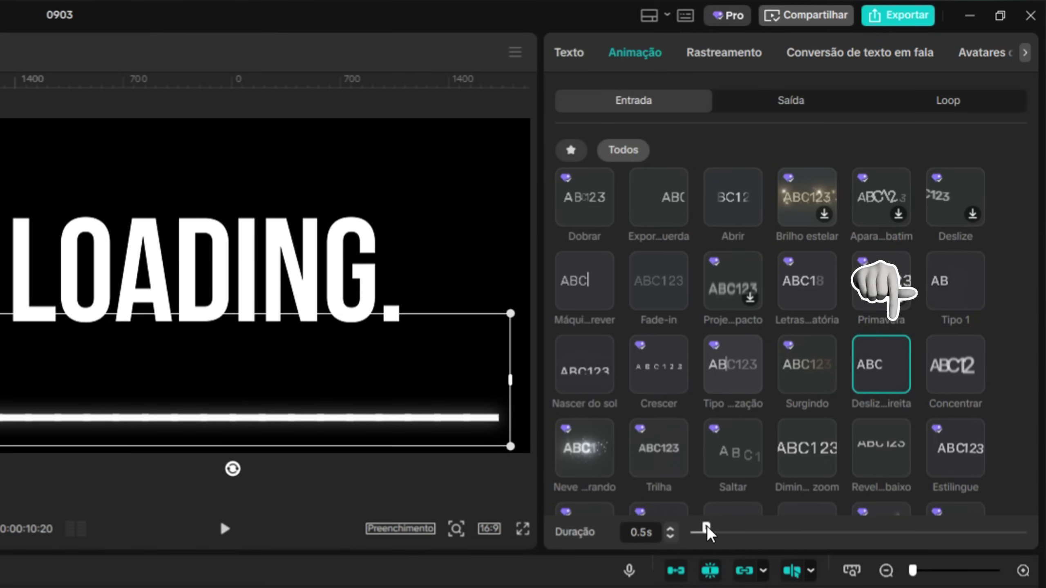
pyautogui.moveTo(707, 531); pyautogui.dragTo(1025, 532)
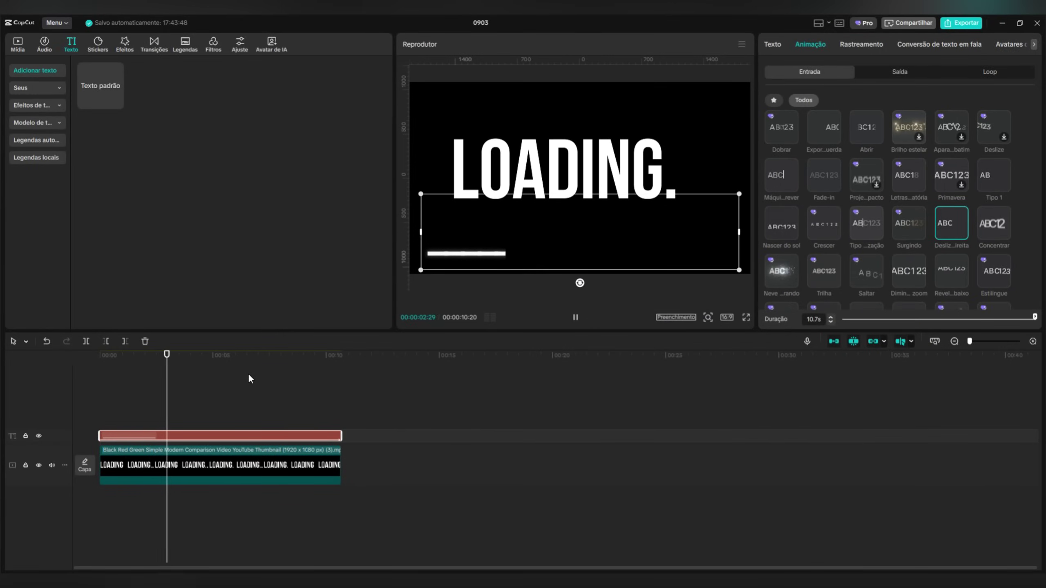
pyautogui.click(254, 365)
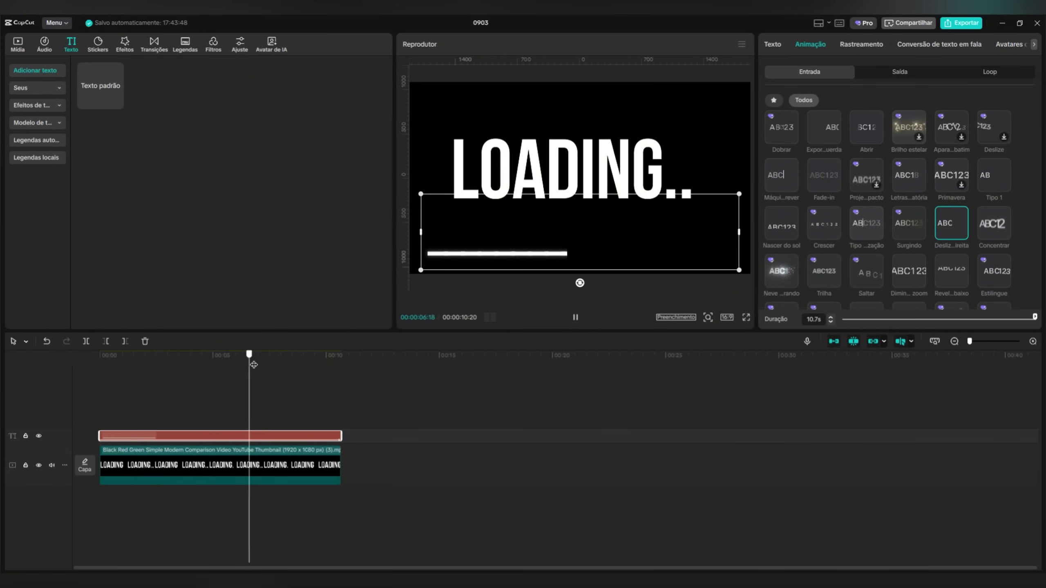
pyautogui.click(341, 365)
pyautogui.click(152, 423)
pyautogui.click(260, 408)
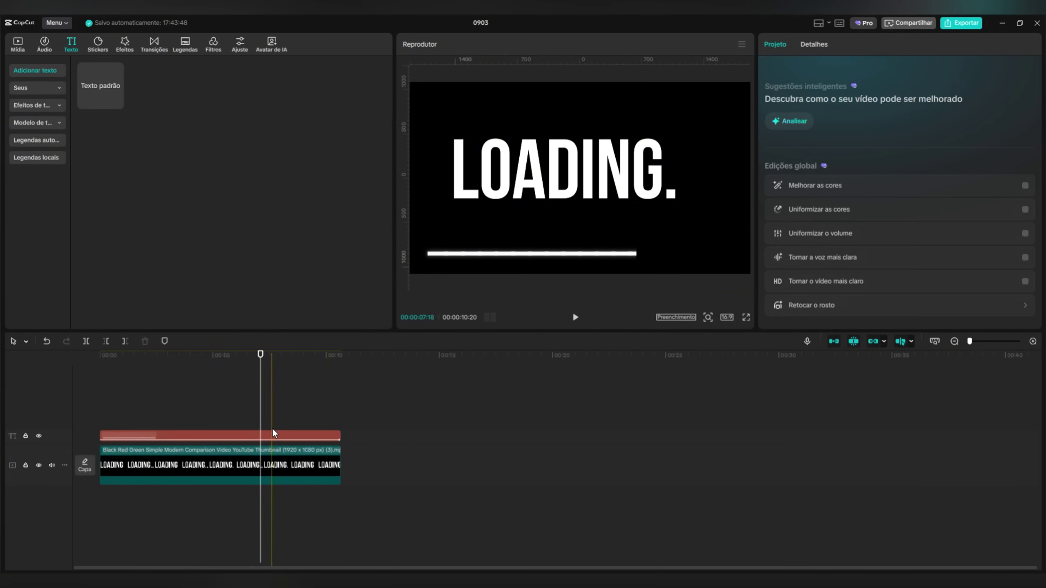
# - Remove the entrance animation from the underscore line and convert its text clip into a compound clip
pyautogui.click(274, 433)
pyautogui.moveTo(210, 371); pyautogui.dragTo(160, 371)
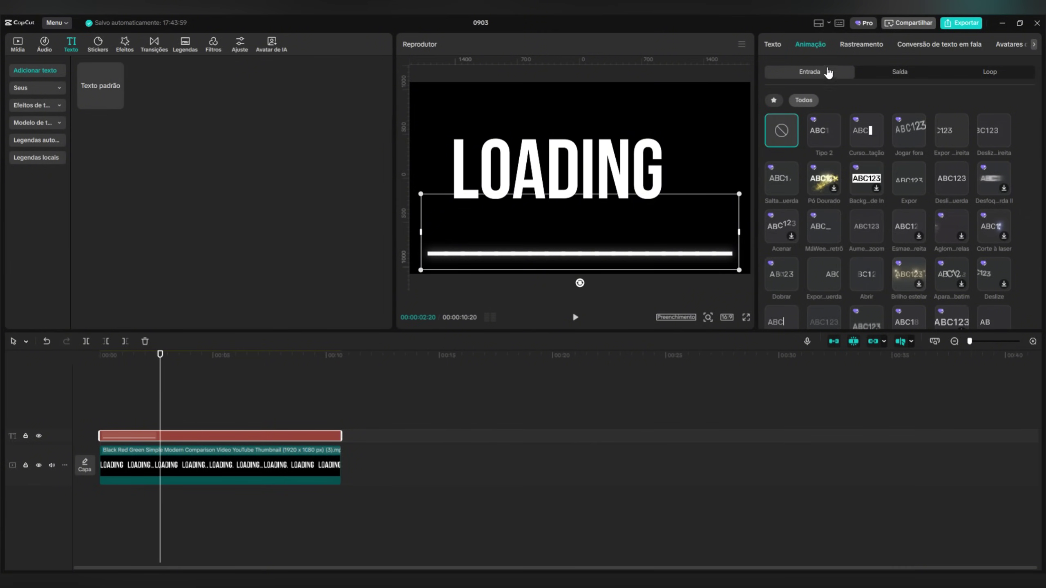
pyautogui.click(774, 44)
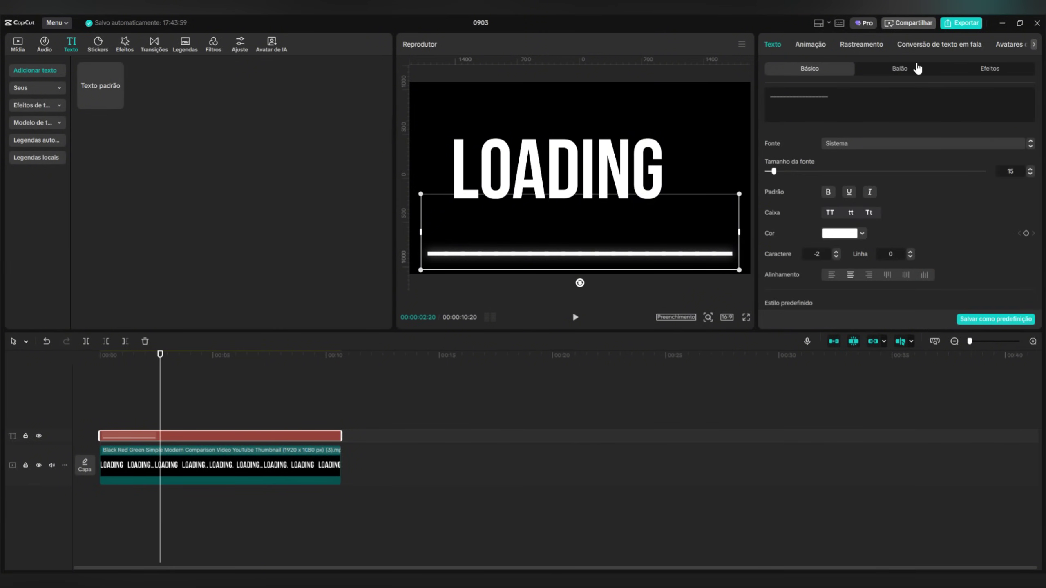
pyautogui.rightClick(197, 435)
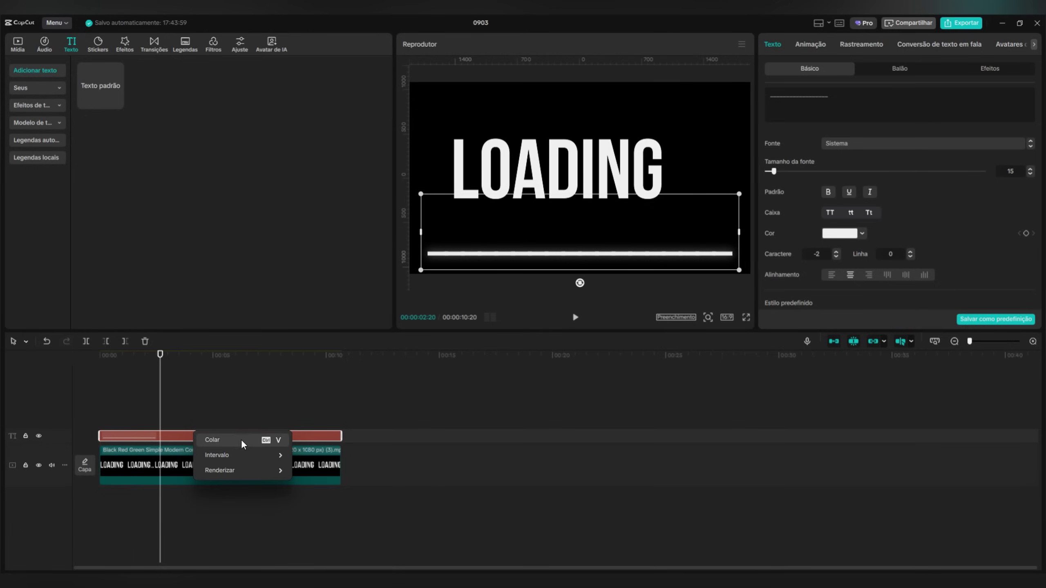
pyautogui.click(170, 441)
pyautogui.rightClick(189, 435)
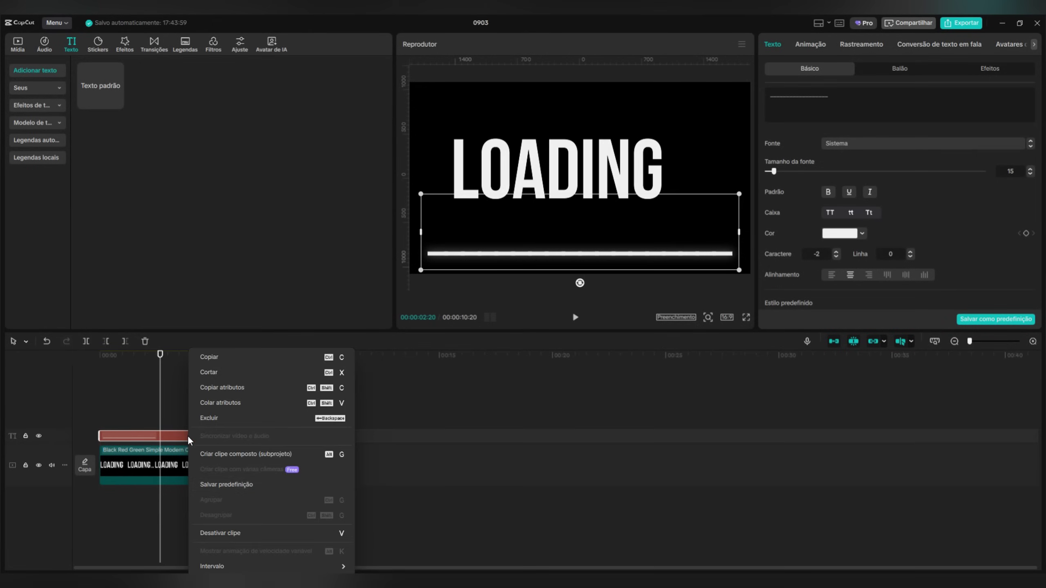
pyautogui.click(247, 454)
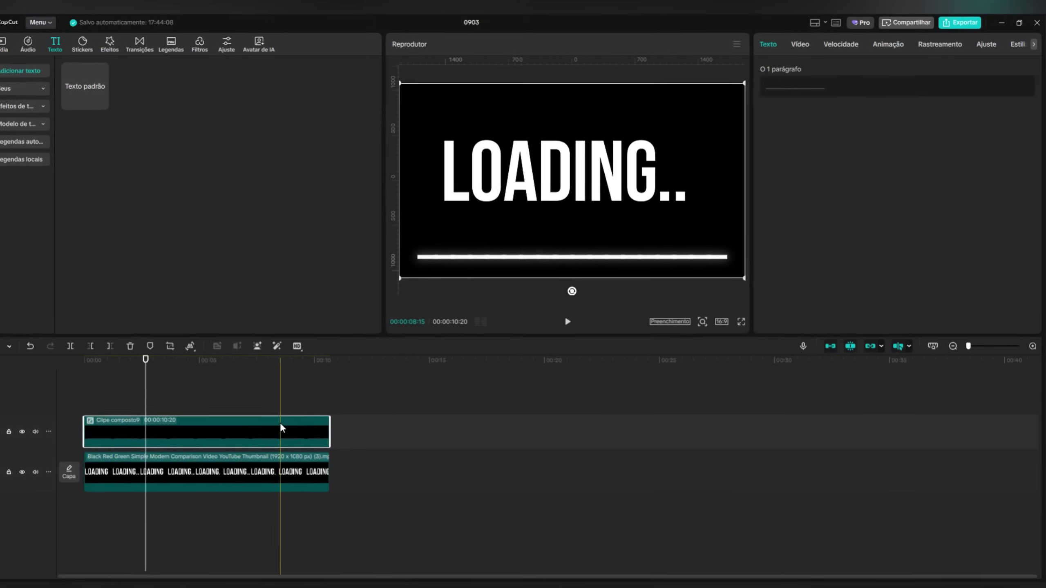
# - Add a Dividir mask to the compound clip, rotate it -90° and keyframe it at the clip's start with position X -897, Y -76
pyautogui.click(705, 41)
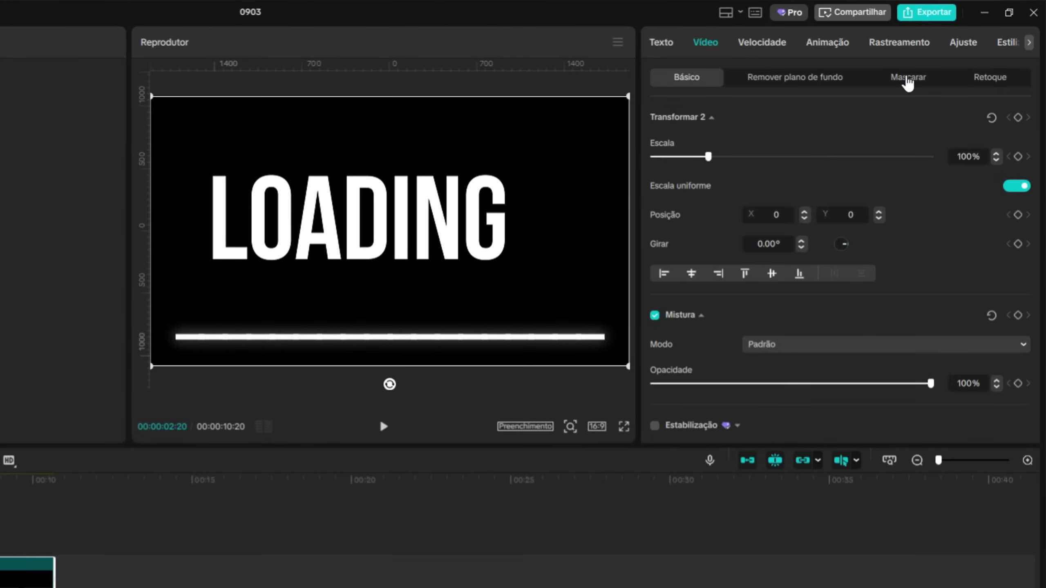
pyautogui.click(907, 78)
pyautogui.click(670, 139)
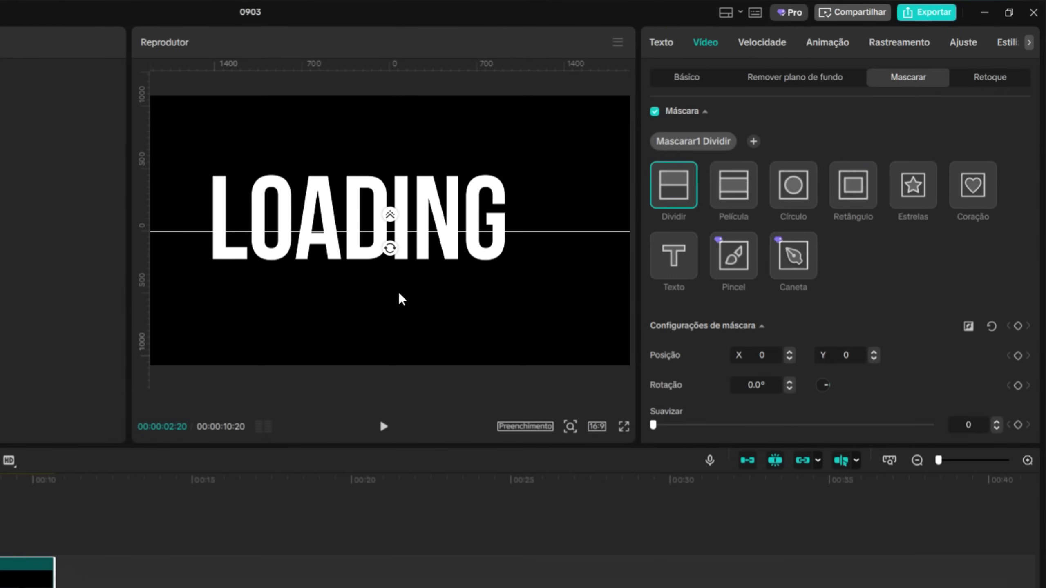
pyautogui.moveTo(389, 248); pyautogui.dragTo(412, 231)
pyautogui.moveTo(393, 272); pyautogui.dragTo(168, 291)
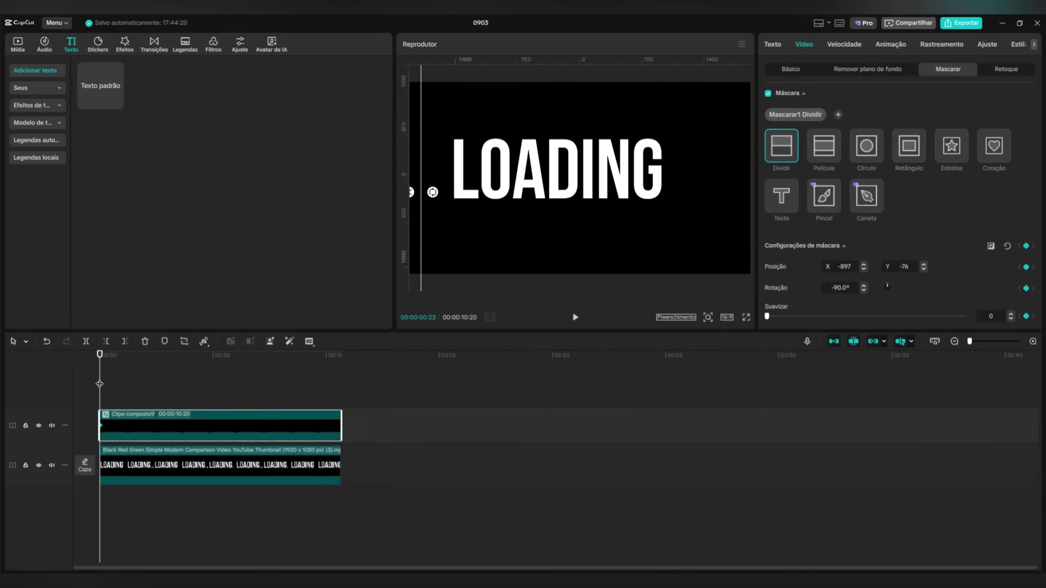
# - Move the mask beyond the underscore line's right end near the clip's end to animate the reveal, and play it back
pyautogui.moveTo(99, 366); pyautogui.dragTo(325, 367)
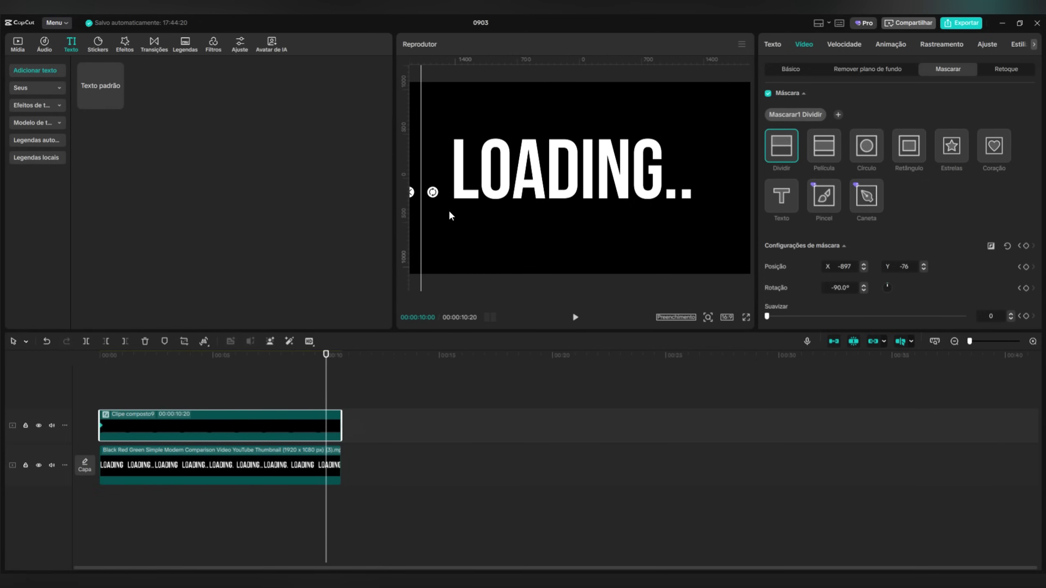
pyautogui.moveTo(420, 218); pyautogui.dragTo(752, 226)
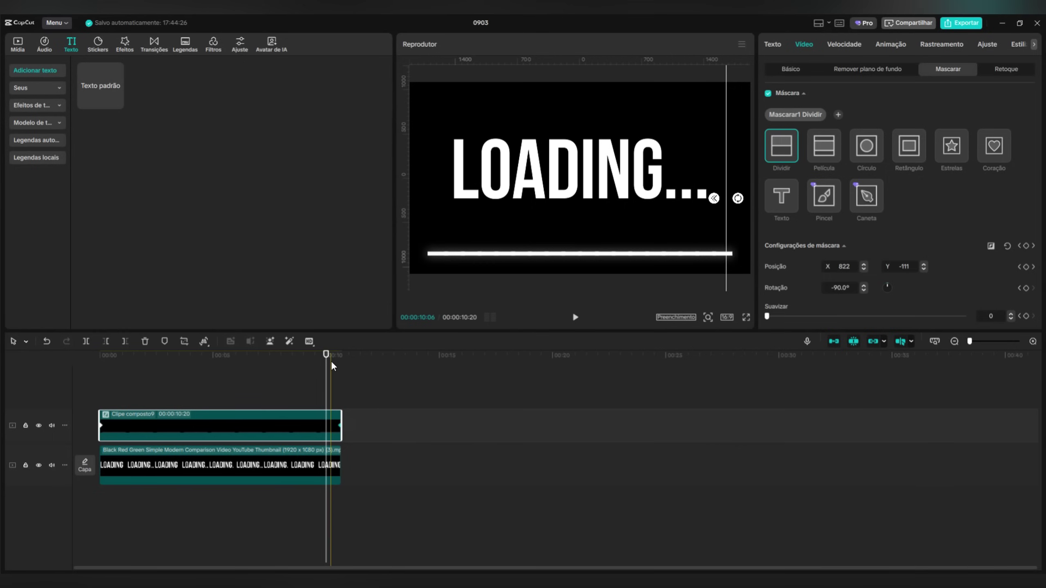
pyautogui.moveTo(331, 362); pyautogui.dragTo(31, 394)
pyautogui.click(575, 317)
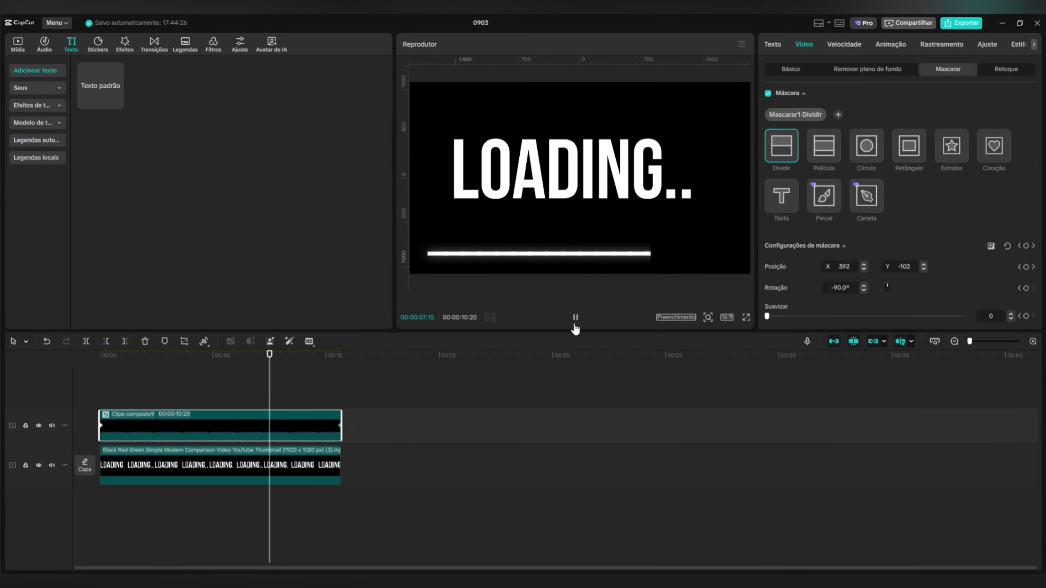
pyautogui.click(575, 318)
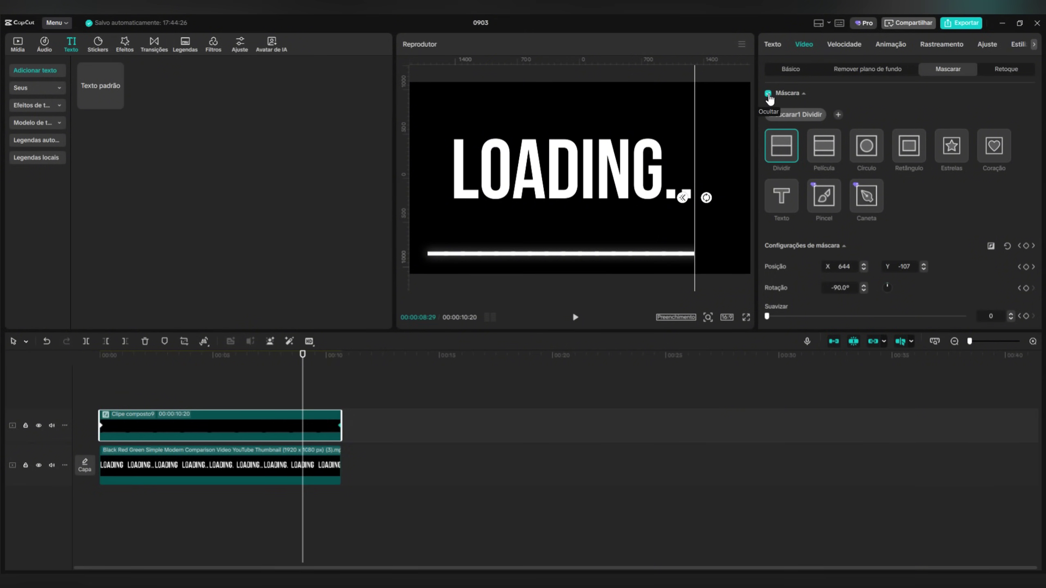
# - Disable the mask and break the compound clip back into the original text clip
pyautogui.click(768, 94)
pyautogui.rightClick(315, 418)
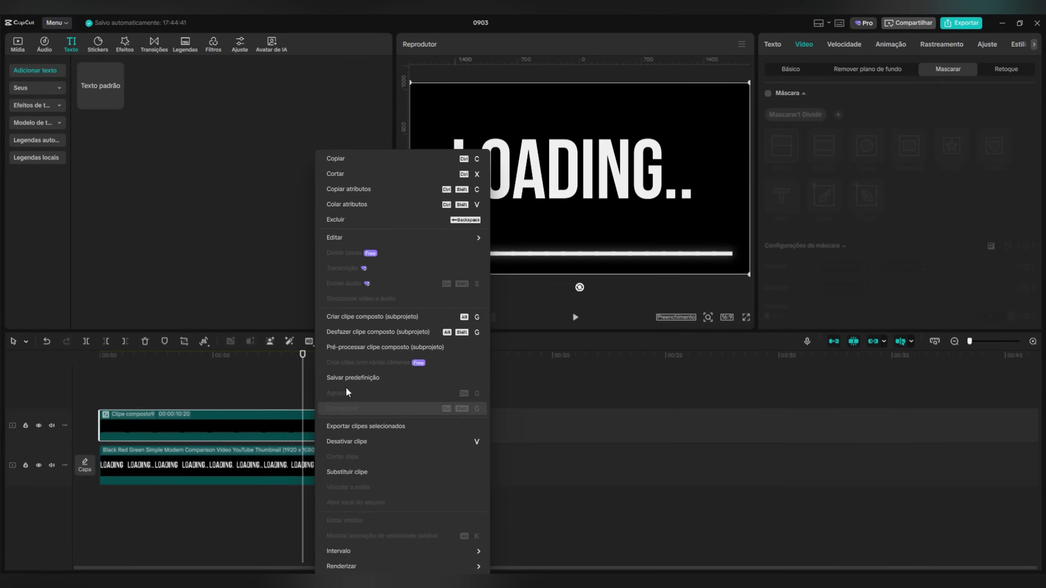
pyautogui.click(350, 331)
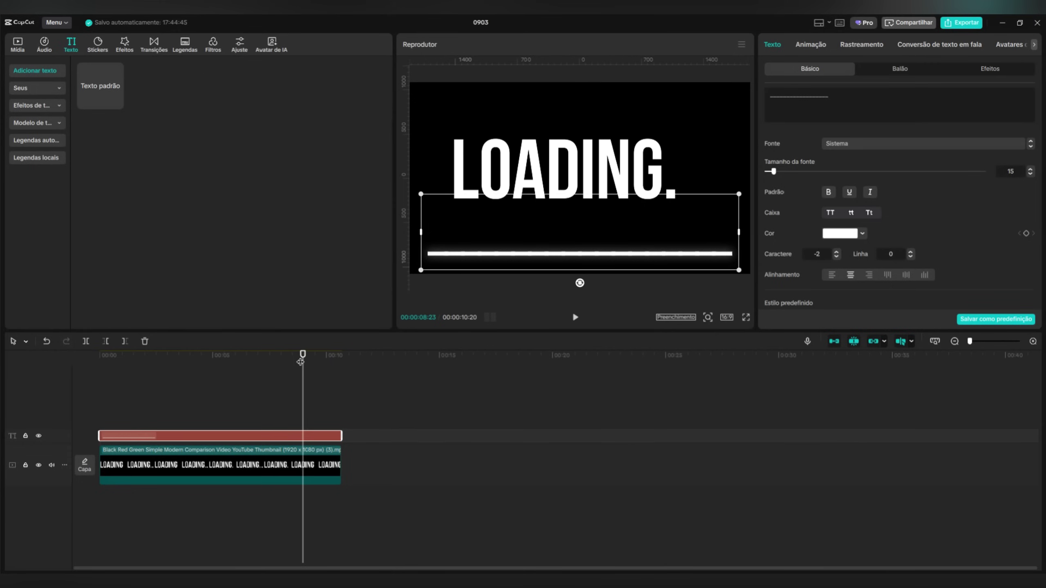
# - Apply the "Desliz…ireita" entrance animation to the underscore line and extend its duration to 10.7 s
pyautogui.moveTo(301, 361); pyautogui.dragTo(98, 399)
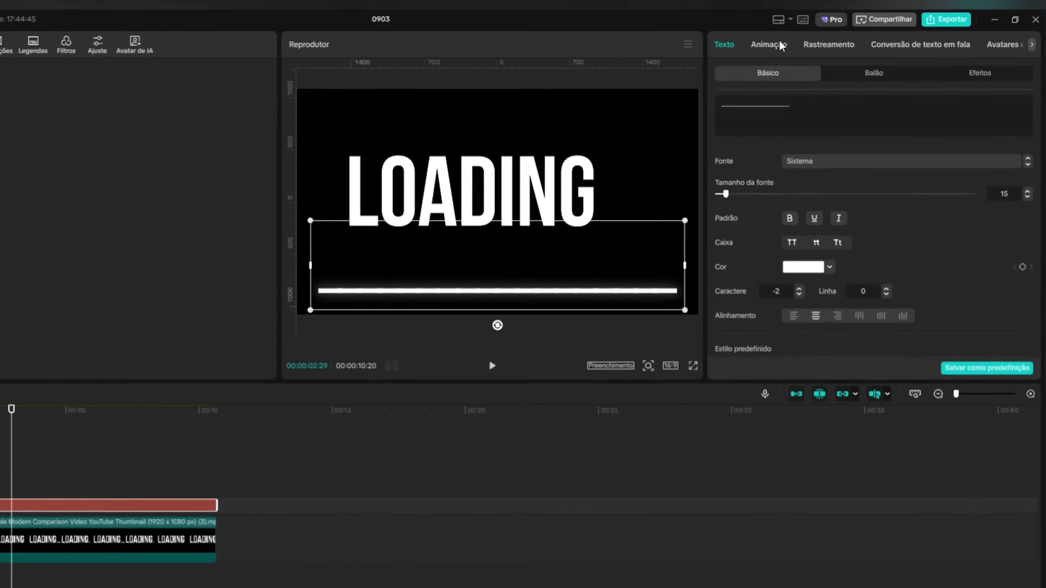
pyautogui.click(810, 44)
pyautogui.scroll(-3, 896, 405)
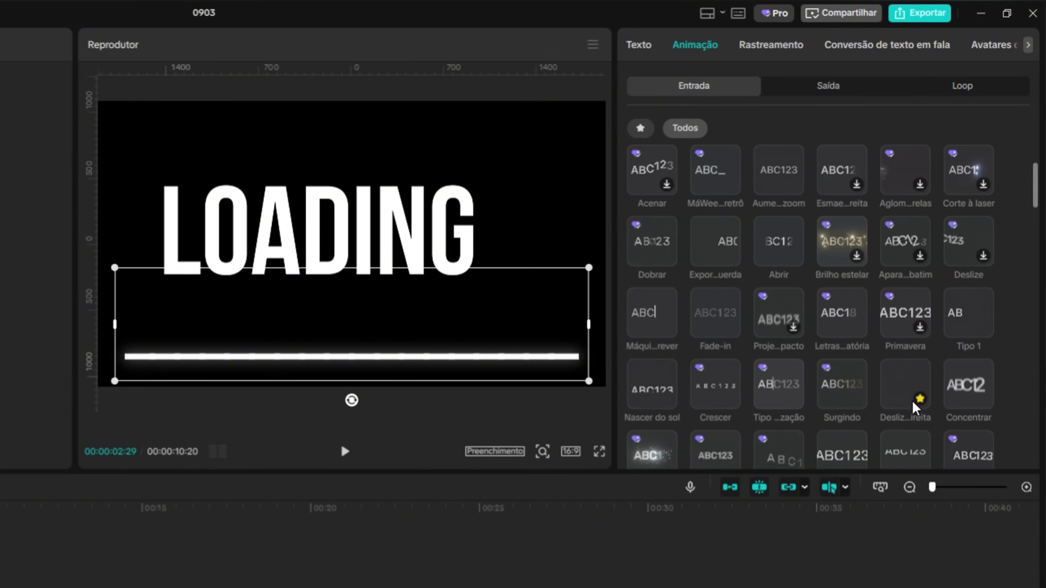
pyautogui.click(910, 390)
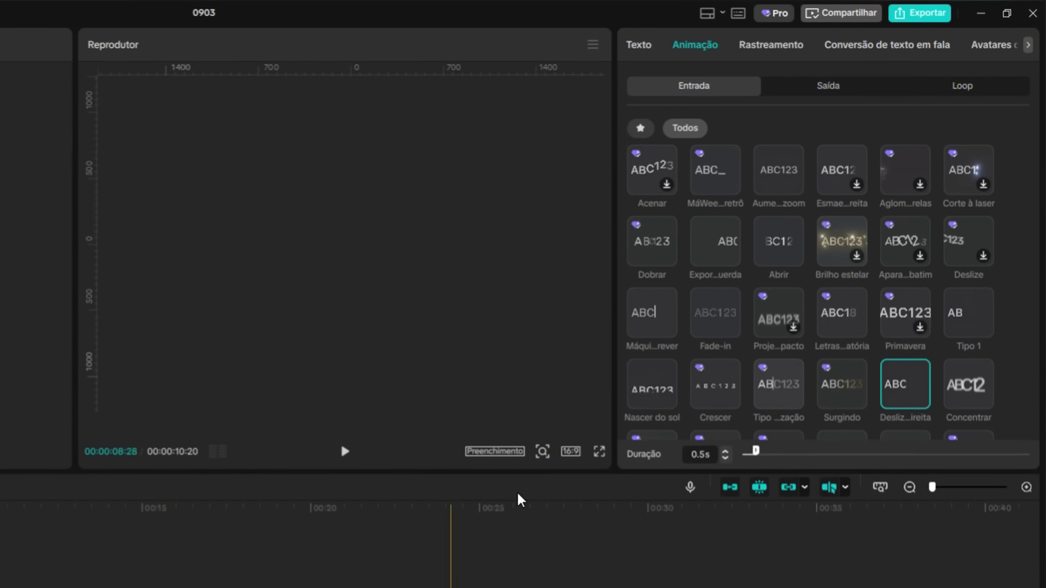
pyautogui.moveTo(763, 453); pyautogui.dragTo(1030, 454)
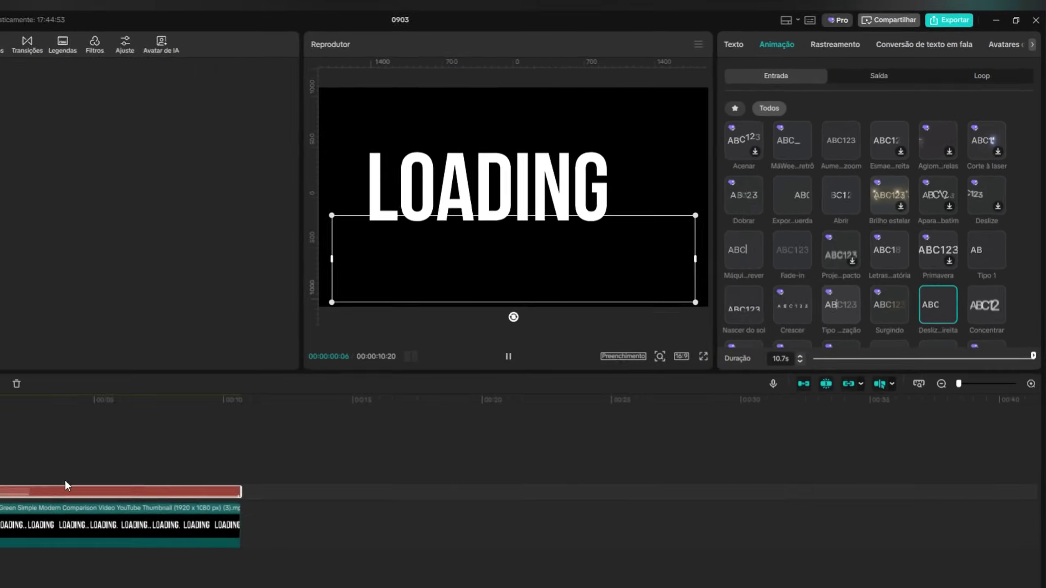
# - Duplicate the underscore text clip onto the track above and align the copy with the start of the timeline
pyautogui.hotkey('ctrl', 'c')
pyautogui.hotkey('ctrl', 'v')
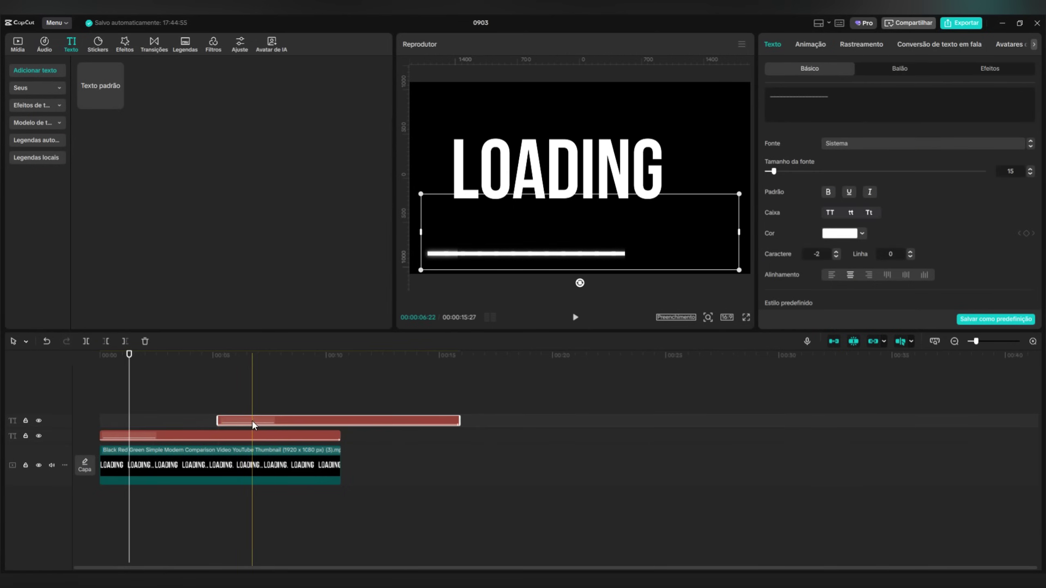
pyautogui.moveTo(252, 421); pyautogui.dragTo(136, 424)
pyautogui.click(100, 355)
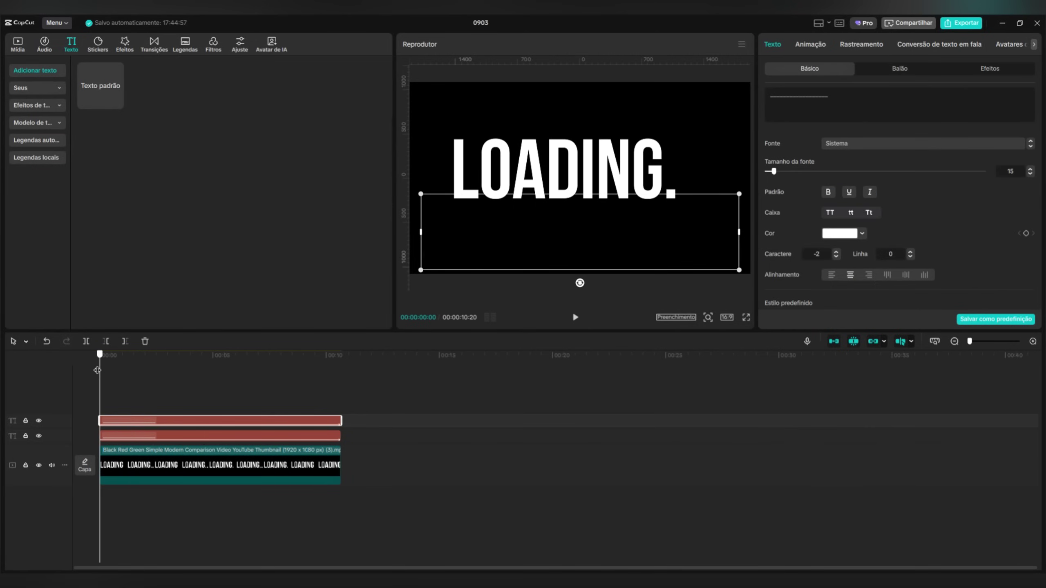
# - Remove the entrance animation from the lower underscore clip
pyautogui.click(144, 434)
pyautogui.click(809, 44)
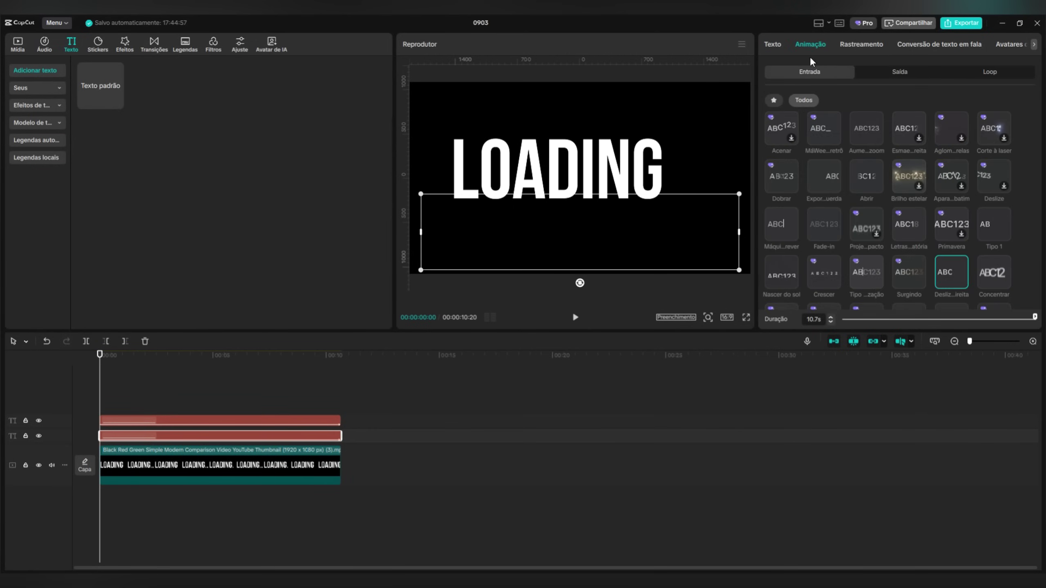
pyautogui.click(785, 130)
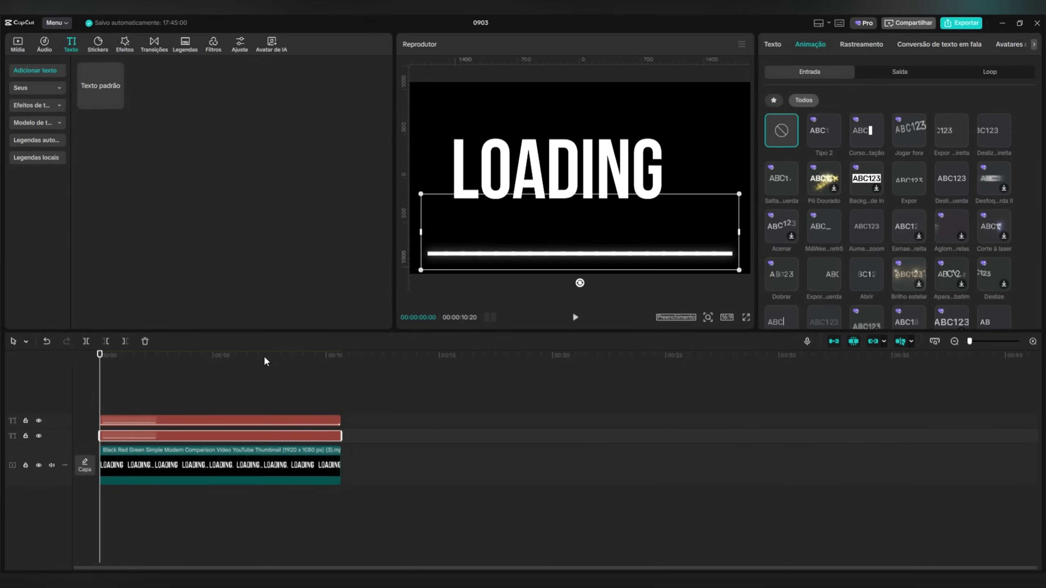
# - Set the upper underscore clip's text colour to red, hex EC1D1D
pyautogui.click(252, 420)
pyautogui.click(839, 235)
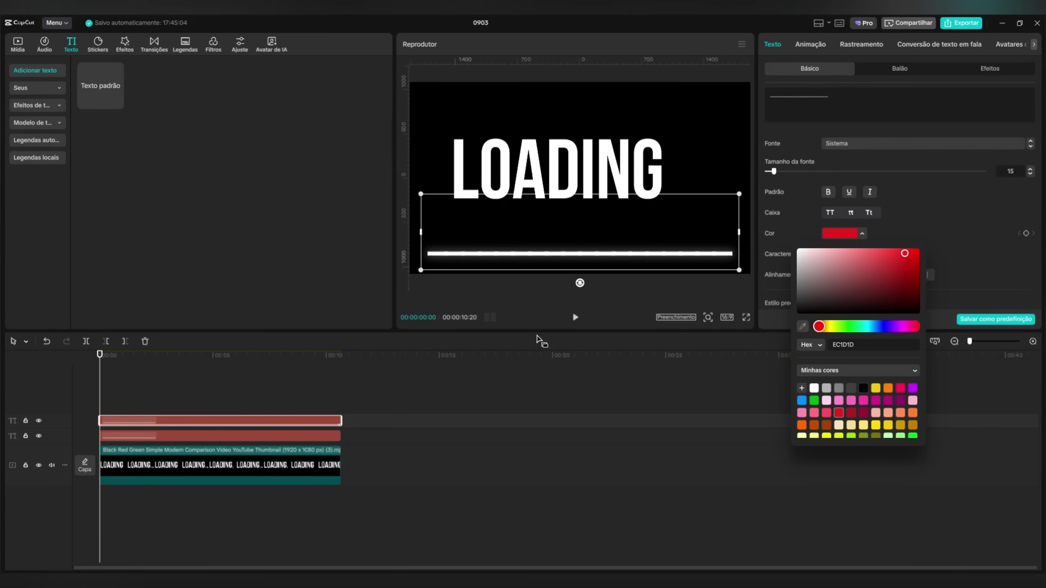
pyautogui.click(763, 378)
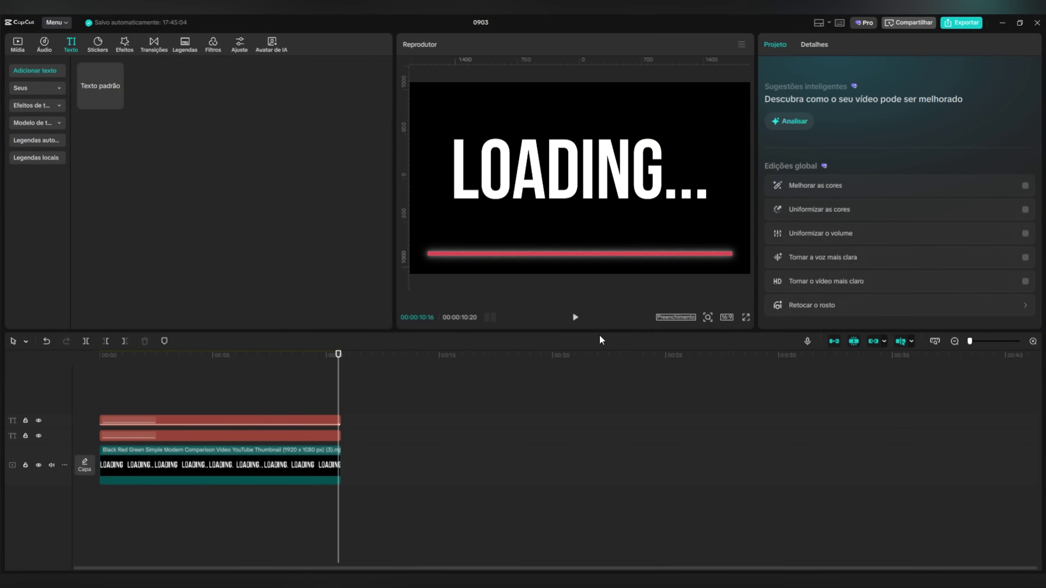
# - Ask ChatGPT to create a countdown of 0 to 10 in SRT subtitle format and review the generated code
pyautogui.write('i')
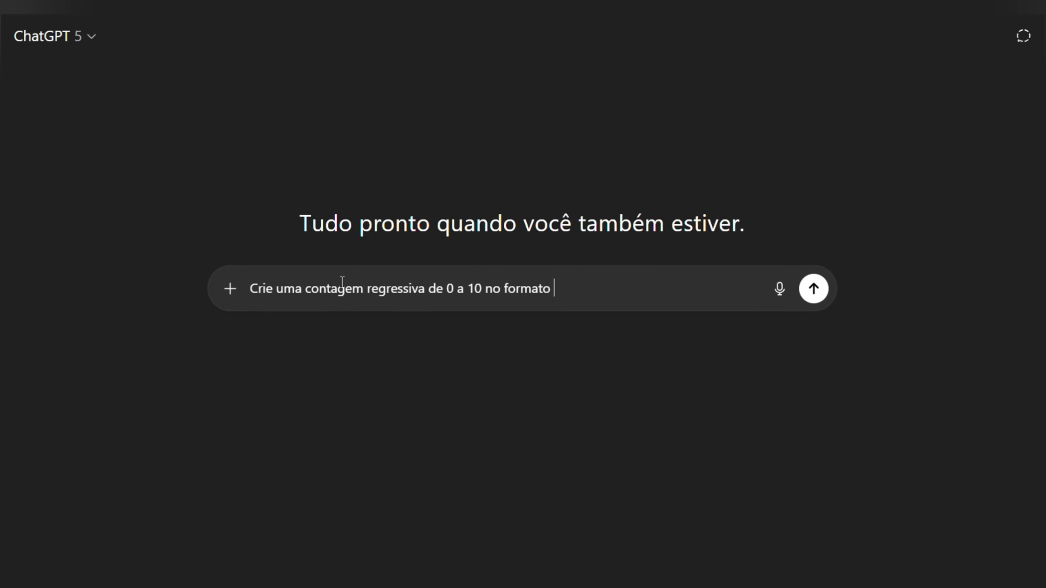
pyautogui.press('Return')
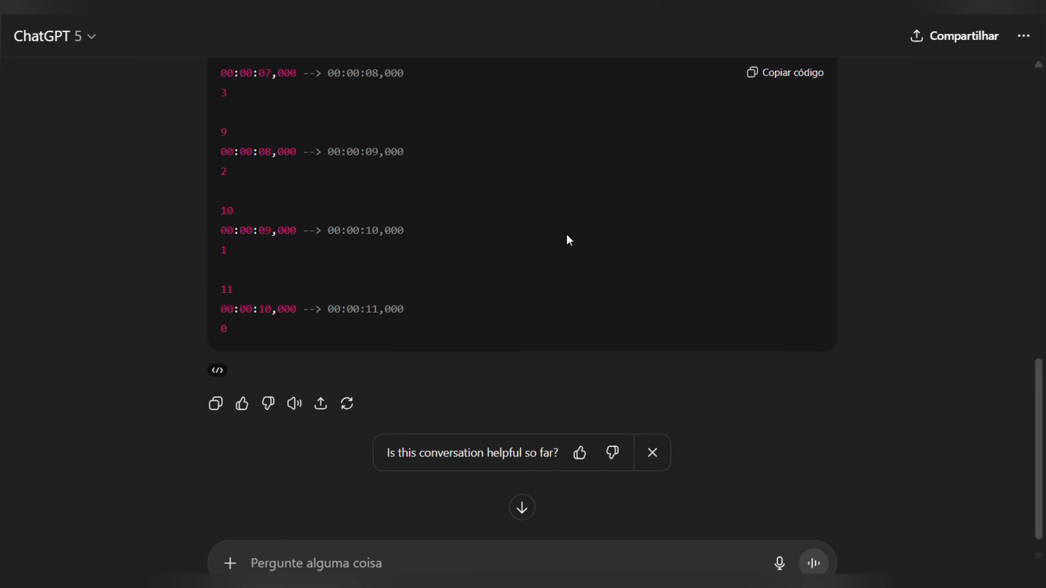
pyautogui.scroll(10, 568, 234)
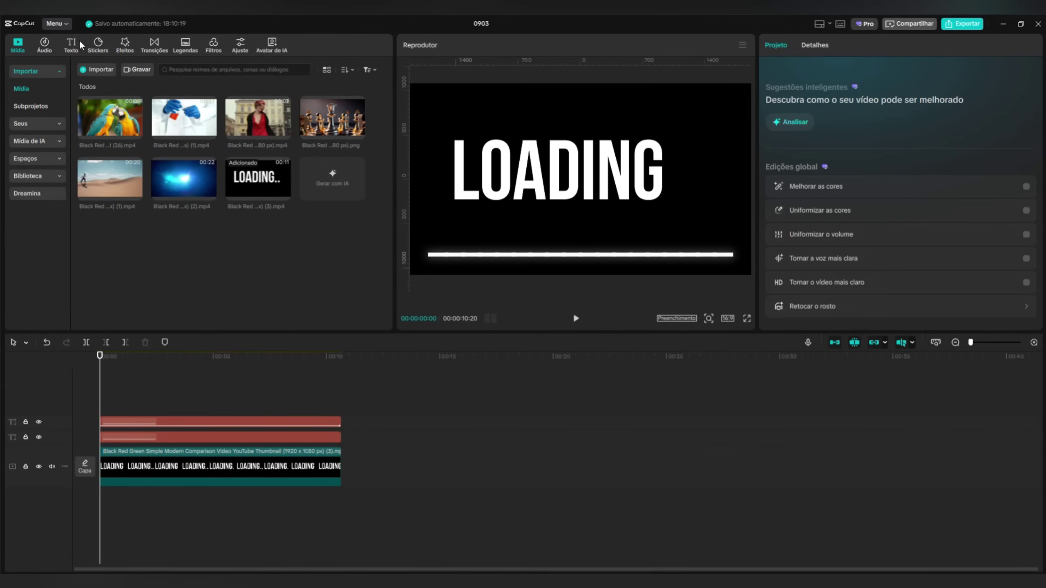
# - In CapCut, import the countdown SRT file as local captions and place it on a new track above the underscore clips at the timeline start
pyautogui.click(70, 47)
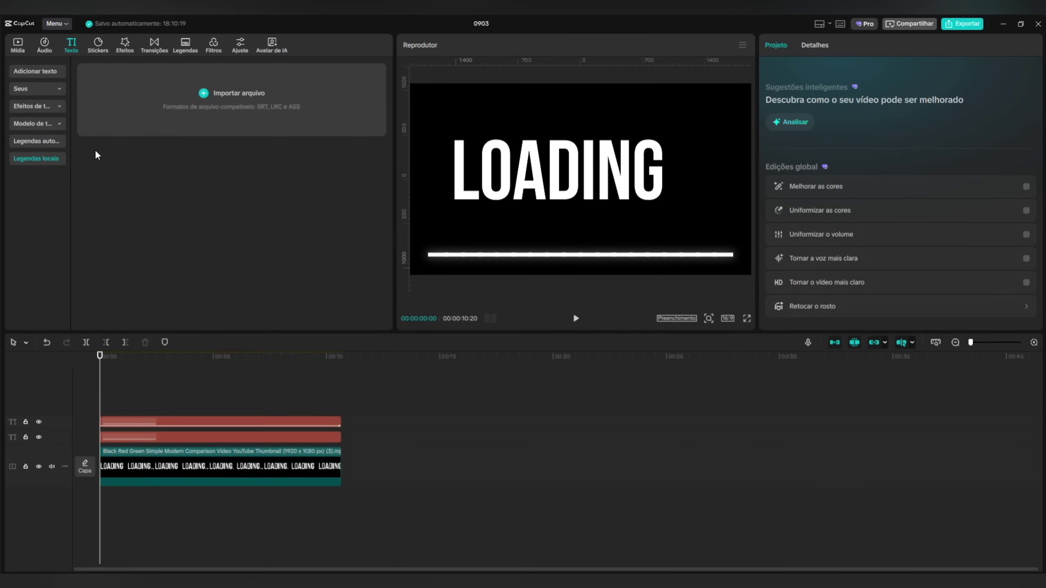
pyautogui.moveTo(247, 3); pyautogui.dragTo(207, 107)
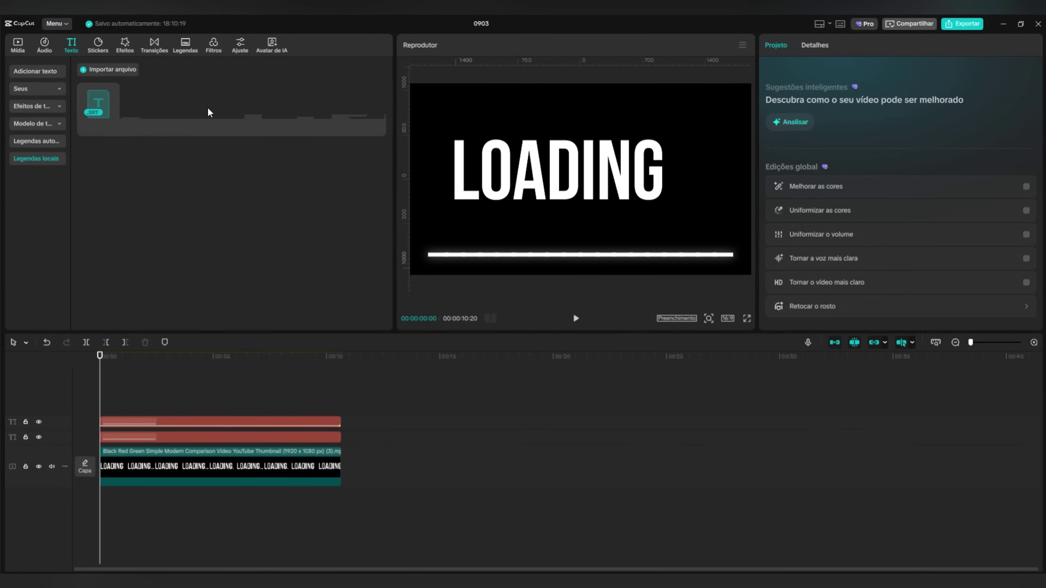
pyautogui.moveTo(99, 103); pyautogui.dragTo(99, 405)
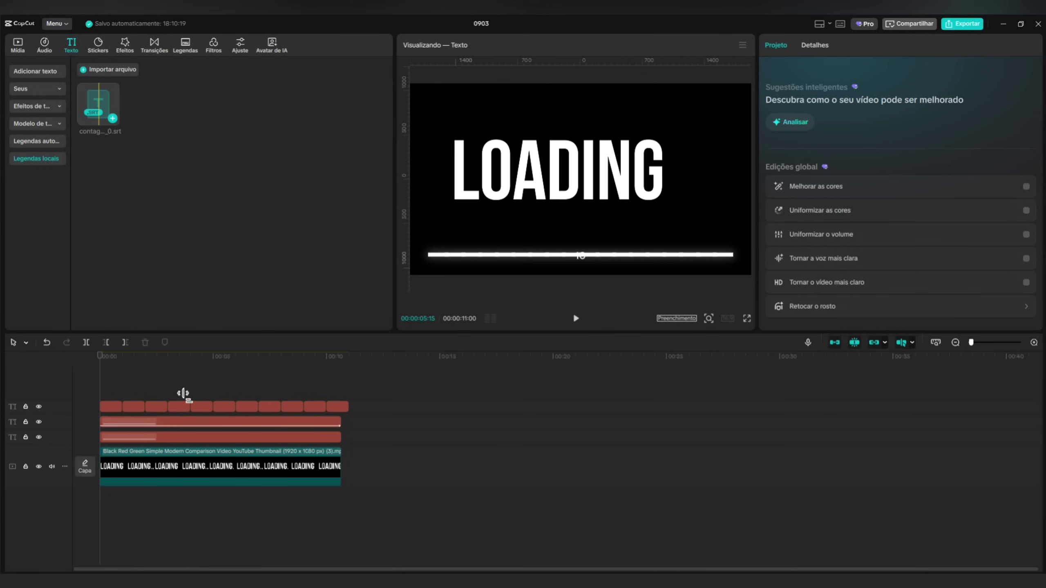
# - Enlarge the countdown captions between LOADING and the bar, set their font to Impact, and play the result from the start
pyautogui.moveTo(98, 361); pyautogui.dragTo(255, 362)
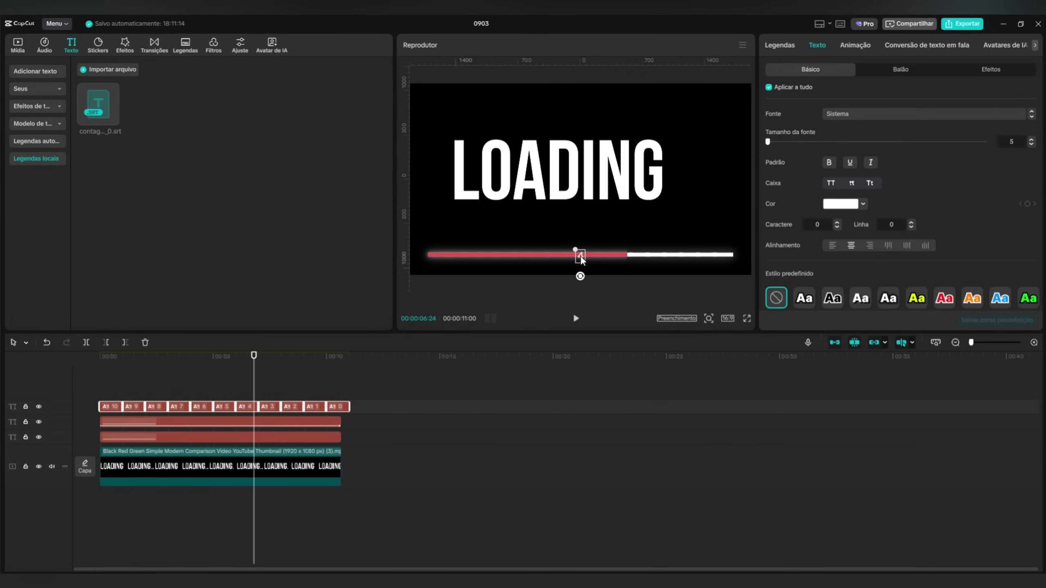
pyautogui.moveTo(580, 257); pyautogui.dragTo(563, 205)
pyautogui.click(841, 113)
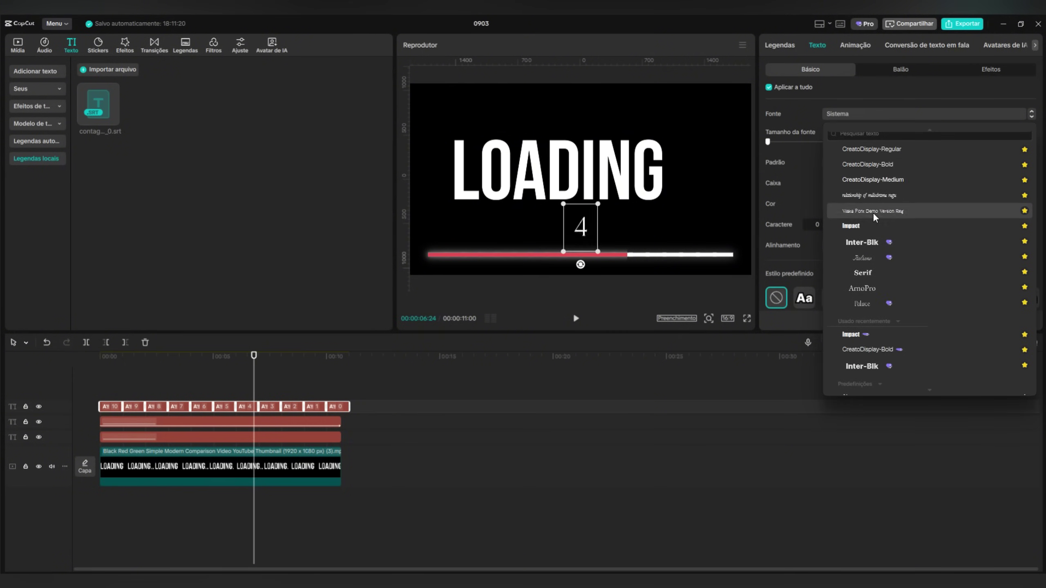
pyautogui.click(873, 226)
pyautogui.press('Home')
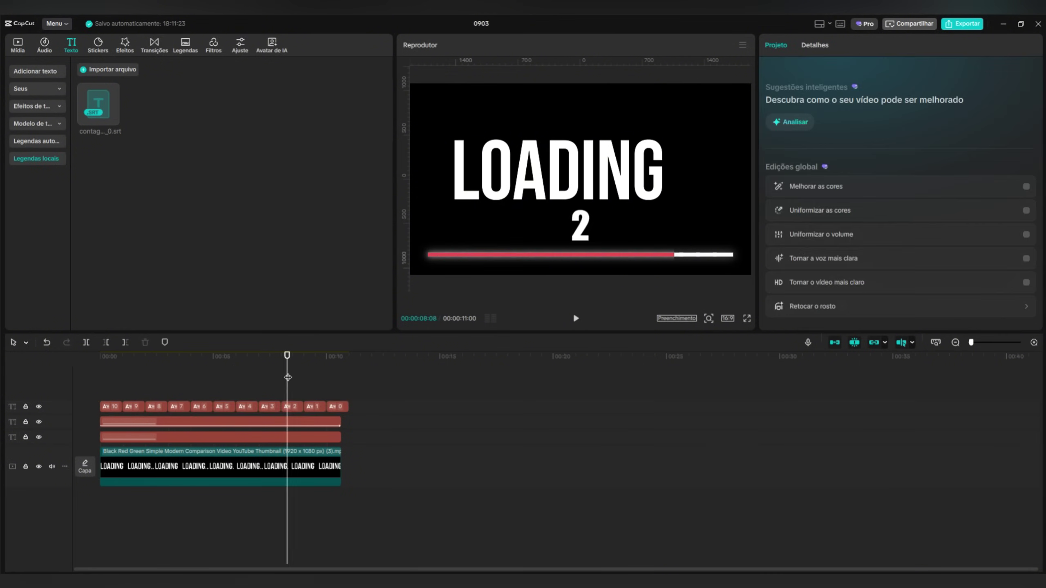
pyautogui.press('Home')
pyautogui.click(577, 319)
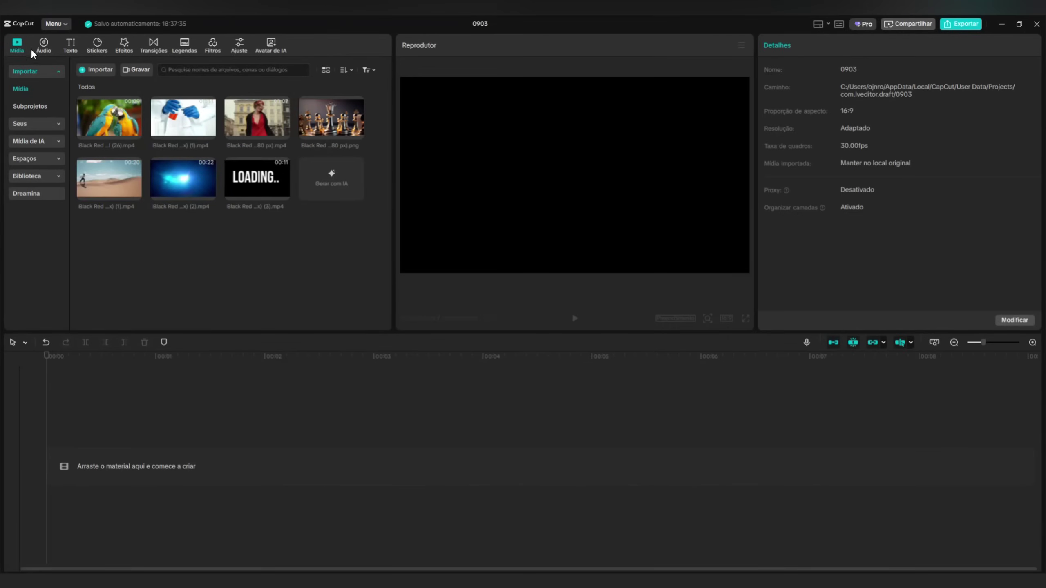
# - Add a default text clip to the empty timeline and replace its text with the numbers 0 to 10, one per line
pyautogui.click(70, 43)
pyautogui.click(117, 105)
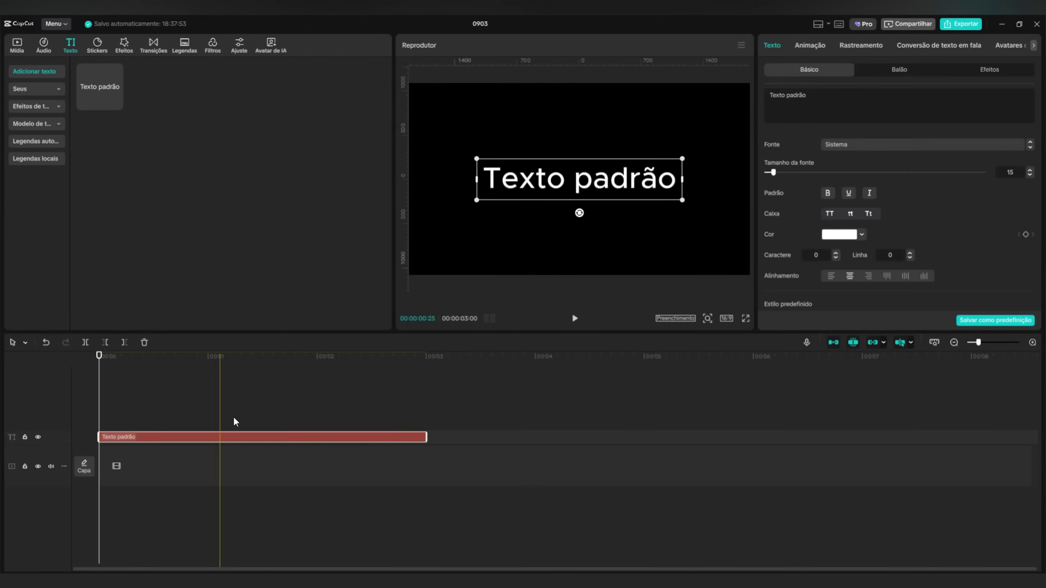
pyautogui.click(861, 98)
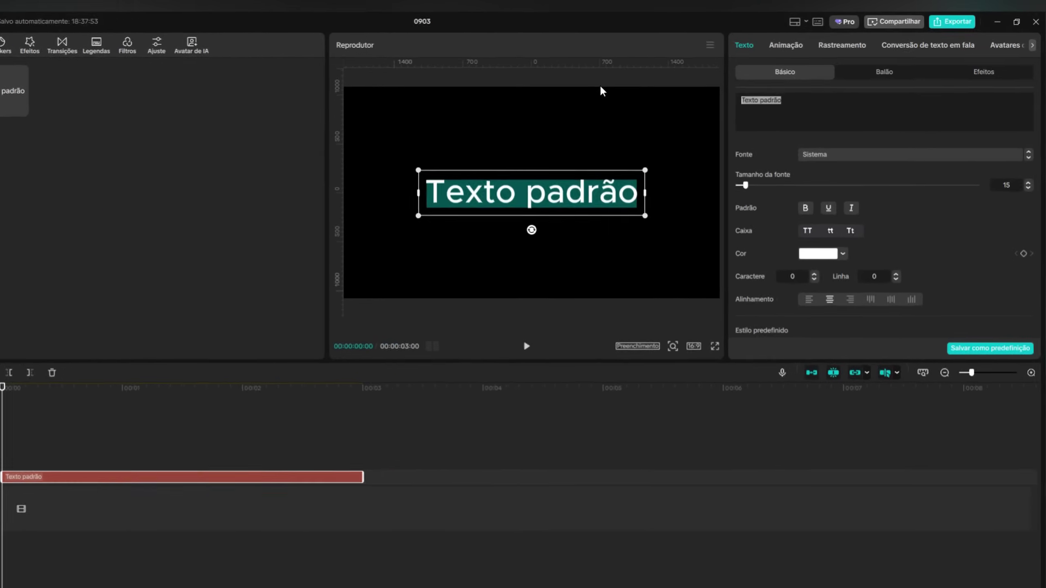
pyautogui.write('0 1')
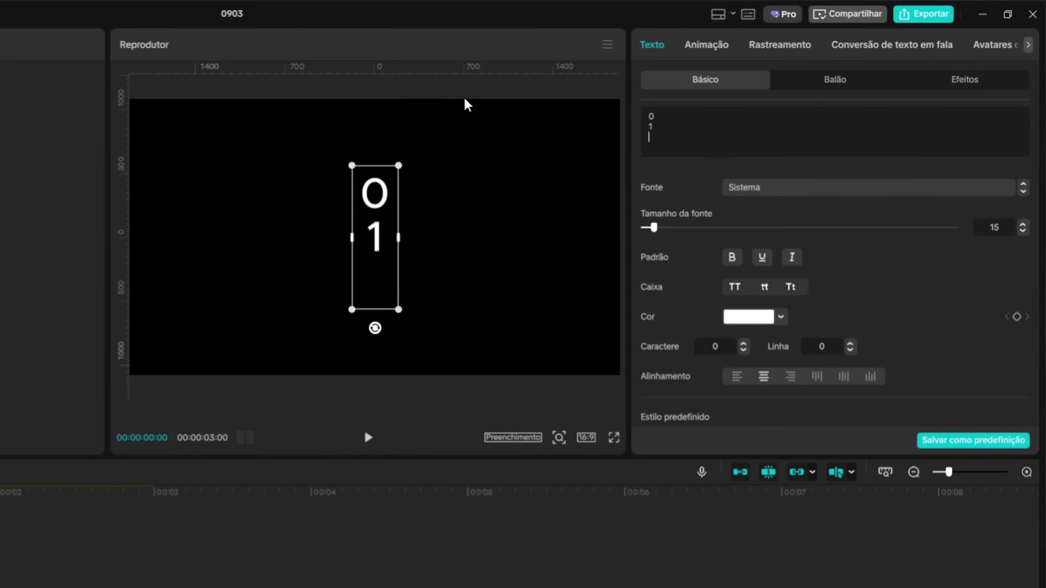
pyautogui.write(' 2 3 4 5 6 7 8')
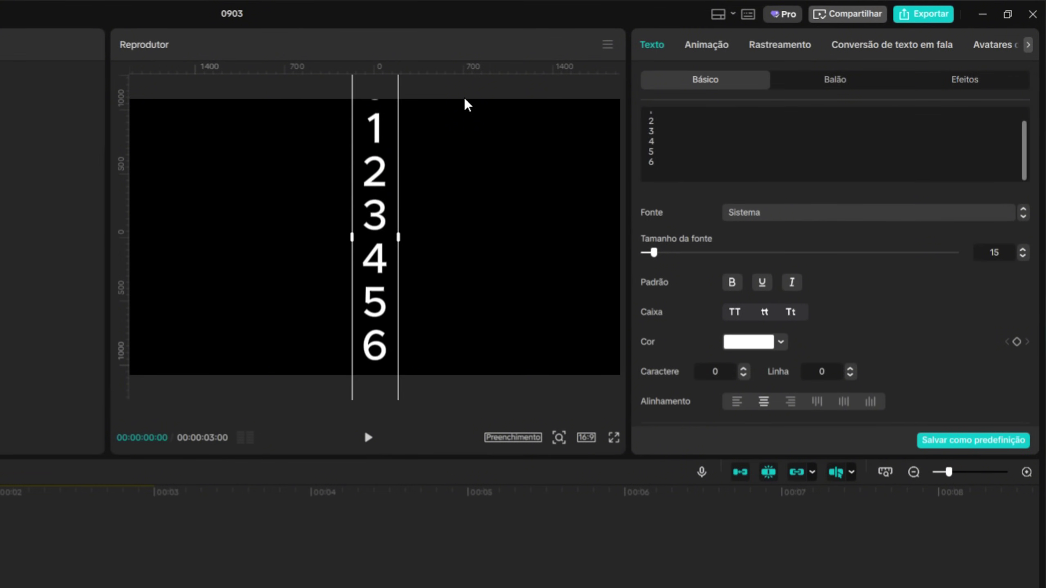
pyautogui.write(' 9')
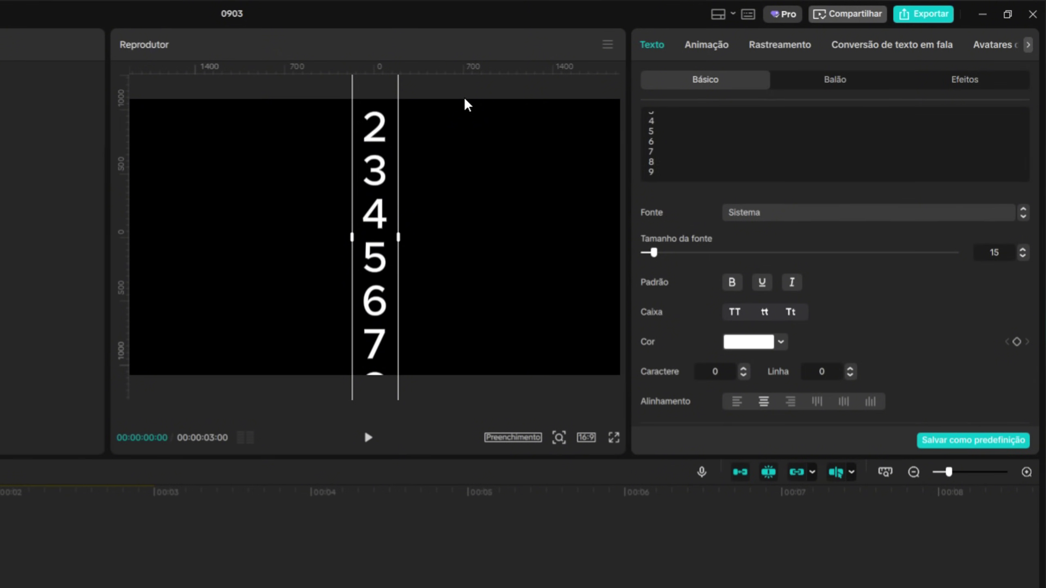
pyautogui.write(' 10')
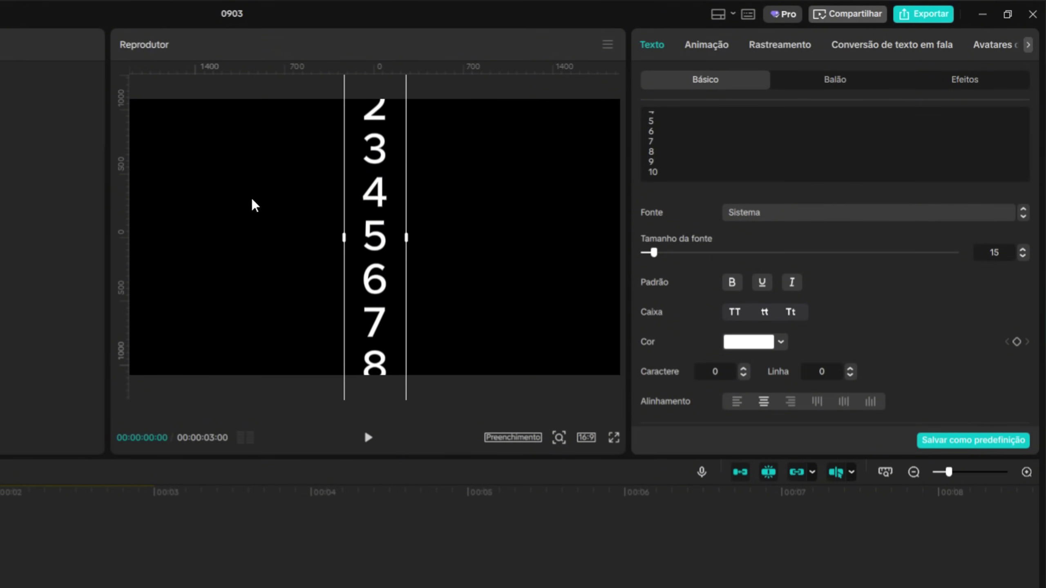
# - Keyframe the number column's position from Y -1700 at the clip start to Y 1675 at 00:00:02:19
pyautogui.moveTo(323, 70); pyautogui.dragTo(382, 484)
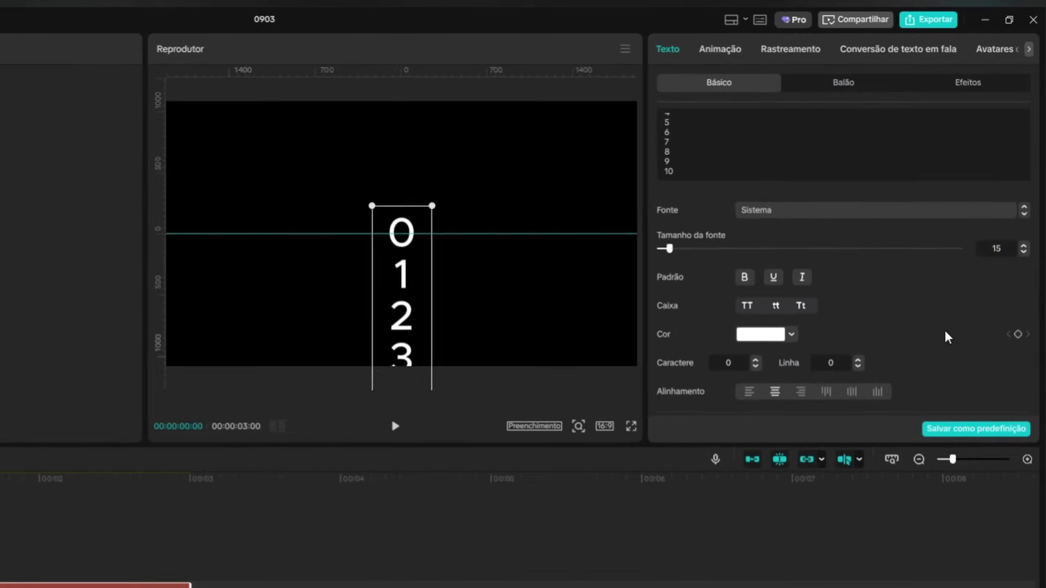
pyautogui.scroll(-5, 943, 235)
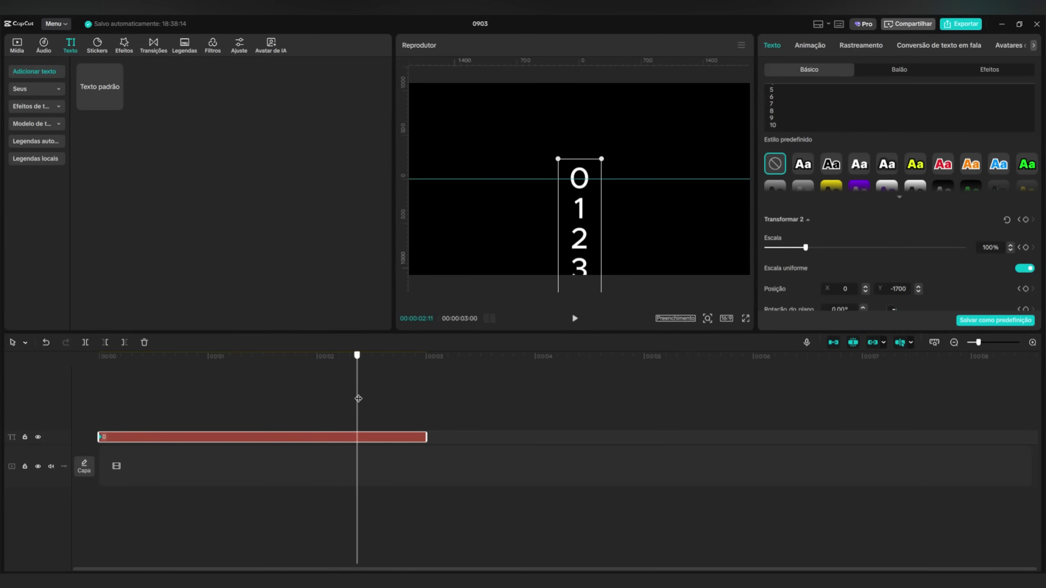
pyautogui.moveTo(358, 398); pyautogui.dragTo(386, 401)
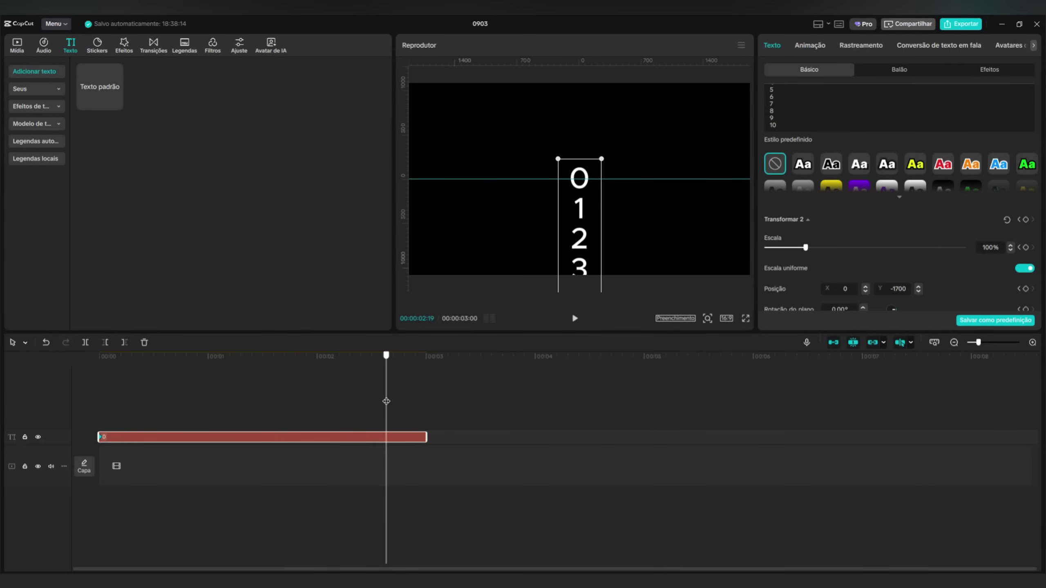
pyautogui.moveTo(597, 256); pyautogui.dragTo(587, 123)
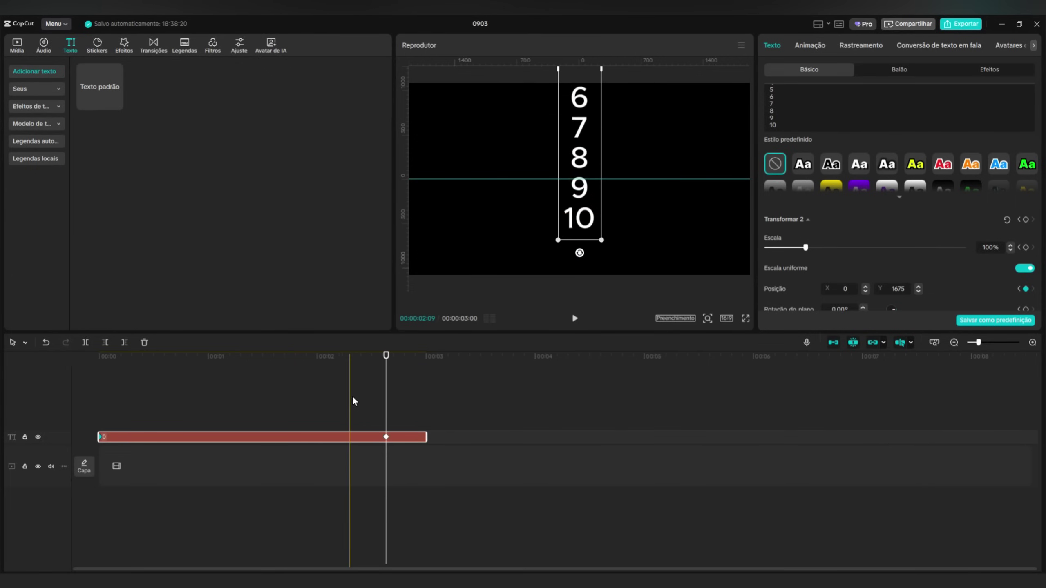
# - Play the scrolling numbers from the start and move the end position keyframe slightly earlier on the clip
pyautogui.moveTo(386, 396); pyautogui.dragTo(73, 398)
pyautogui.click(573, 320)
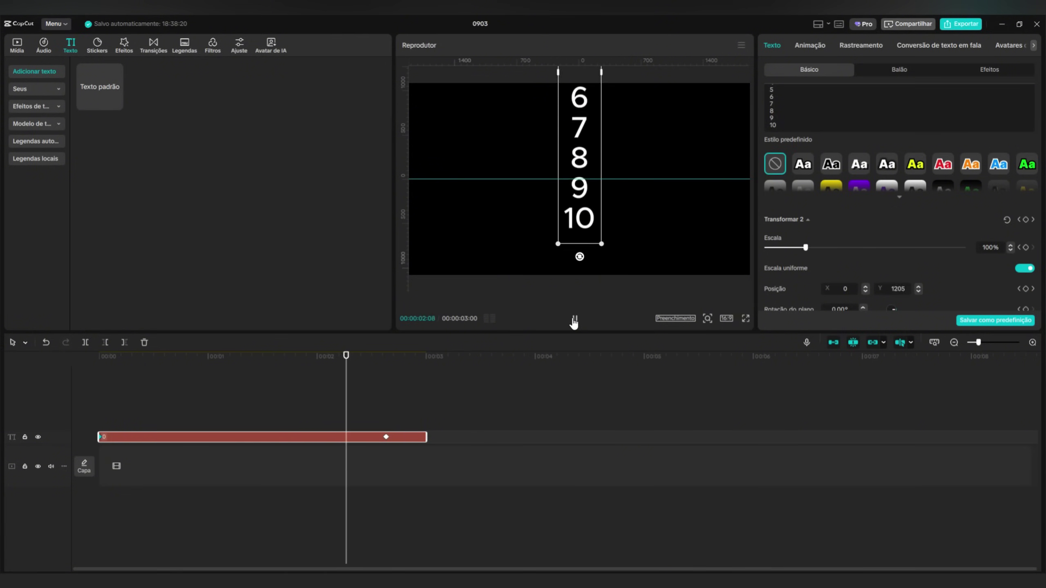
pyautogui.moveTo(385, 436); pyautogui.dragTo(366, 437)
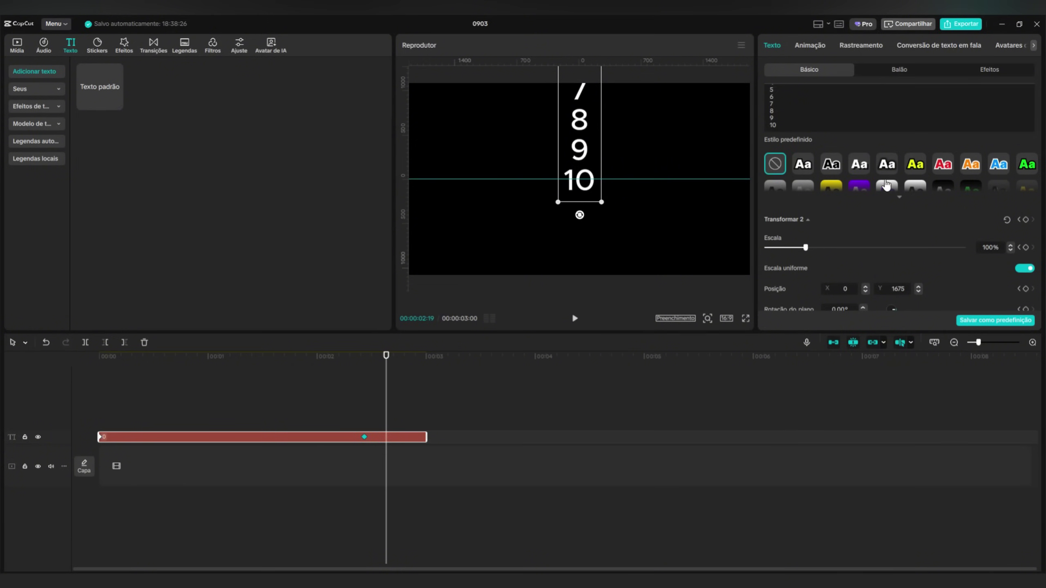
# - Set the number column's font to Impact
pyautogui.scroll(5, 905, 192)
pyautogui.click(893, 163)
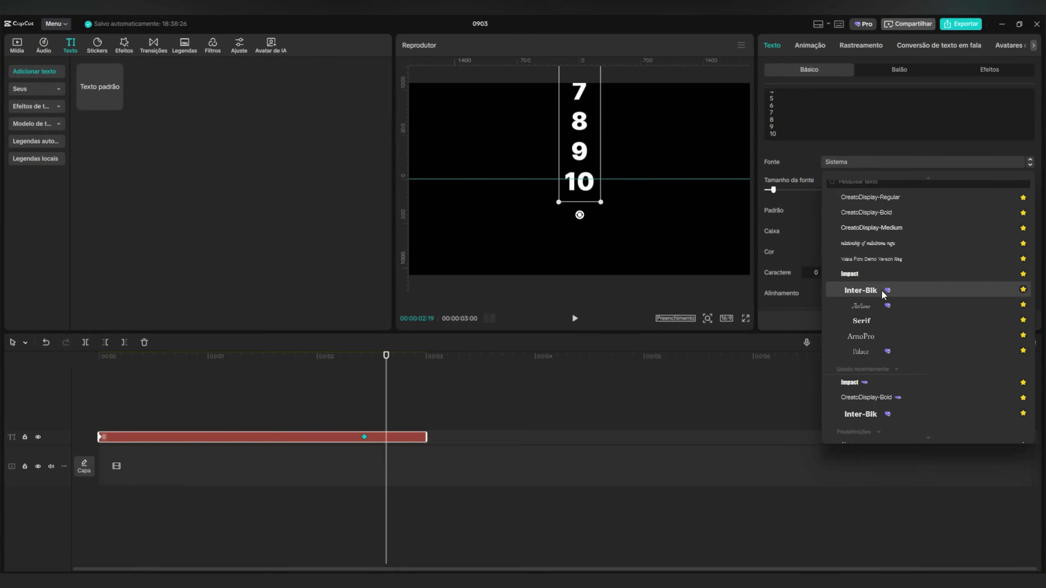
pyautogui.click(890, 275)
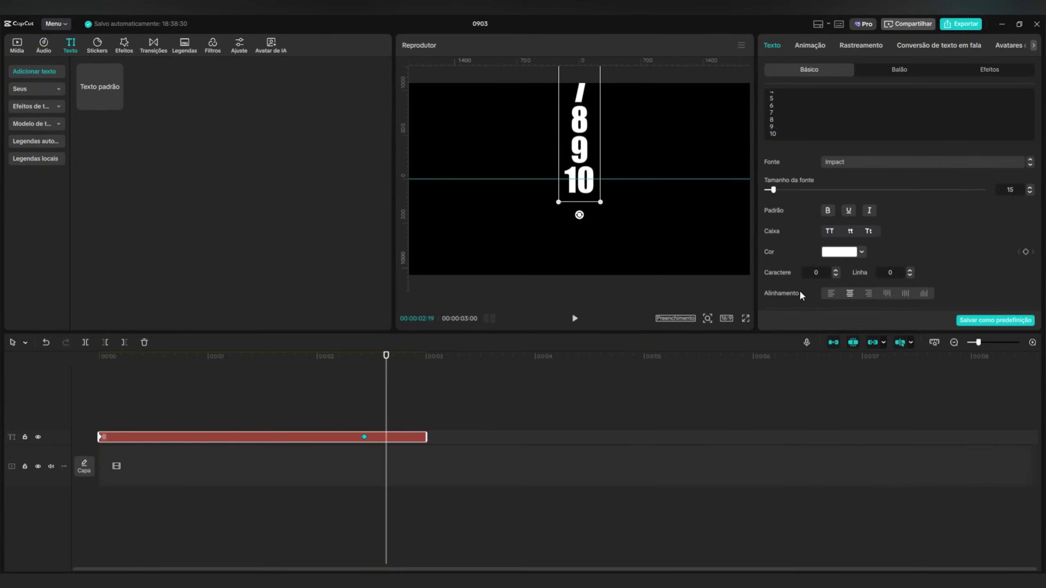
# - Show the clip's keyframe graphs and apply the "Desac…ática" preset S-curve to the Y position animation
pyautogui.rightClick(331, 438)
pyautogui.click(386, 553)
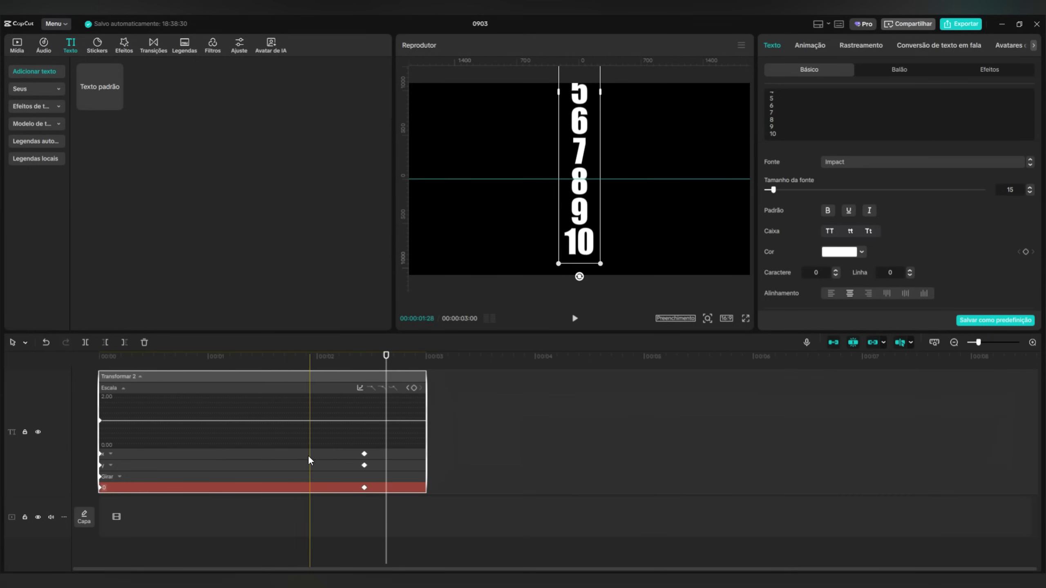
pyautogui.click(289, 465)
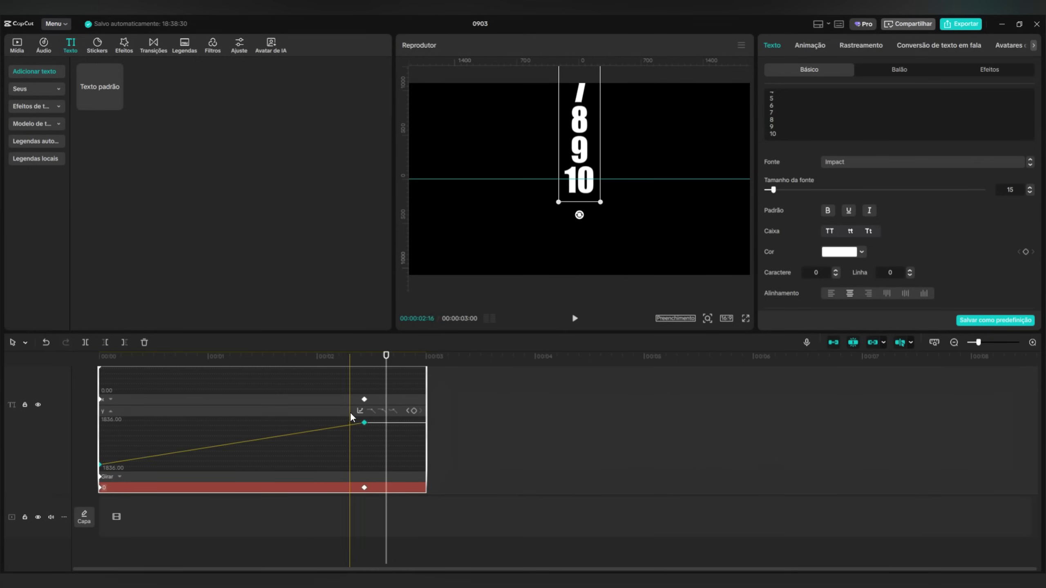
pyautogui.click(360, 410)
pyautogui.click(560, 486)
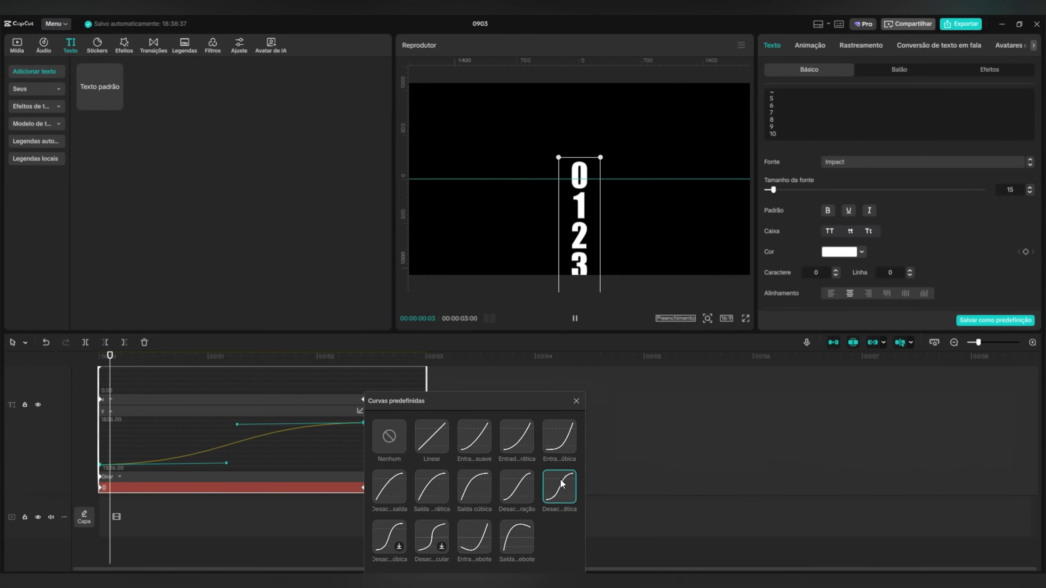
pyautogui.click(576, 400)
# - Hide the clip's variable-speed animation graphs and play the eased number scroll from the start
pyautogui.rightClick(382, 484)
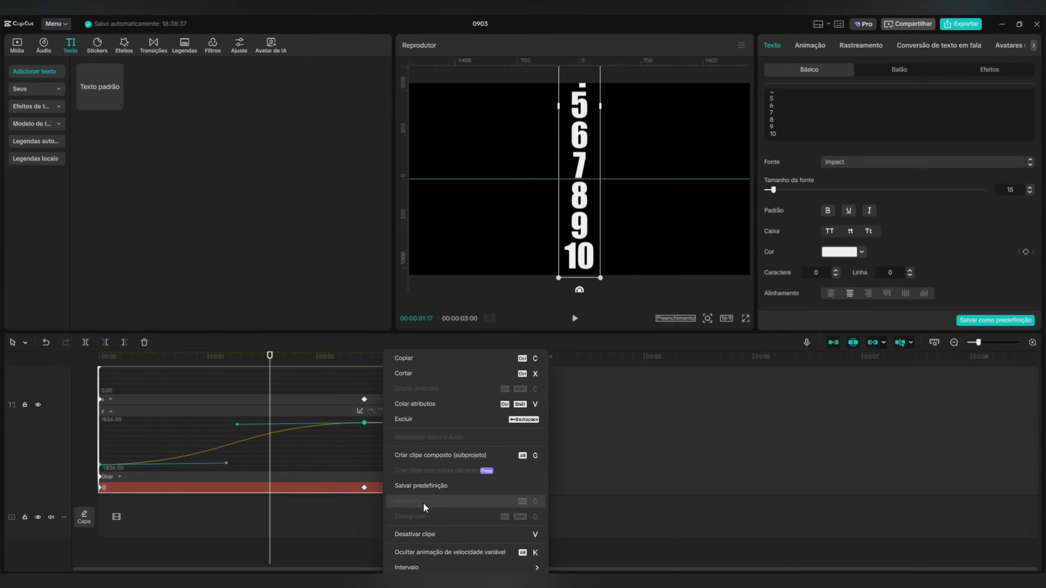
pyautogui.click(426, 552)
pyautogui.click(98, 373)
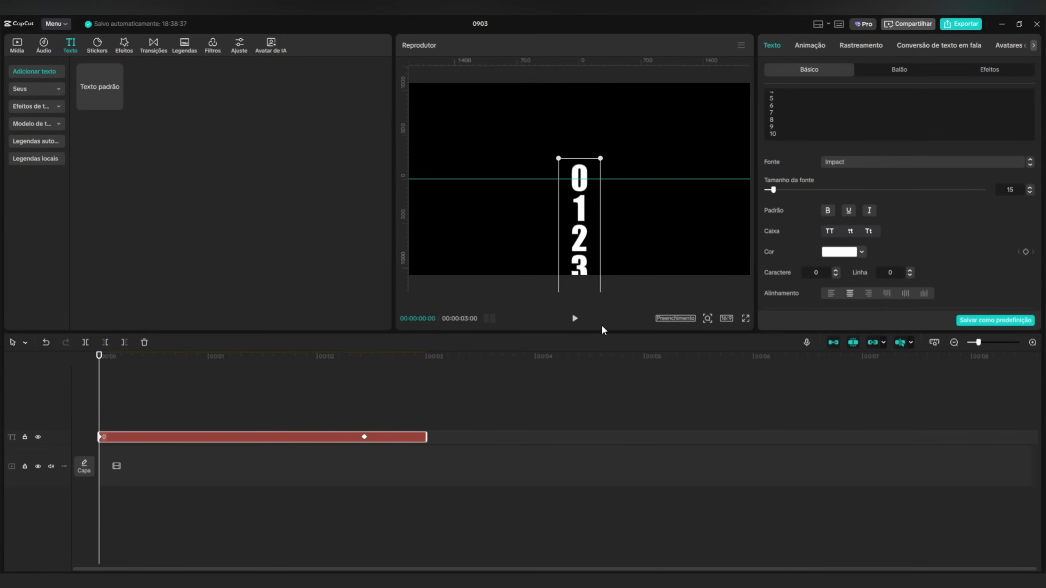
pyautogui.click(577, 320)
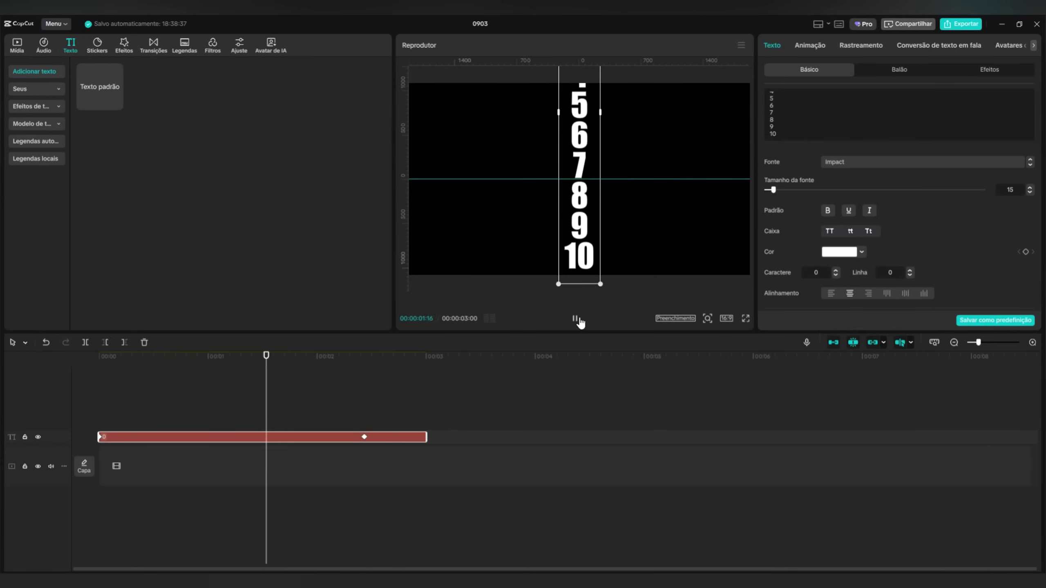
pyautogui.click(576, 320)
# - Convert the number text clip into a compound clip
pyautogui.click(367, 402)
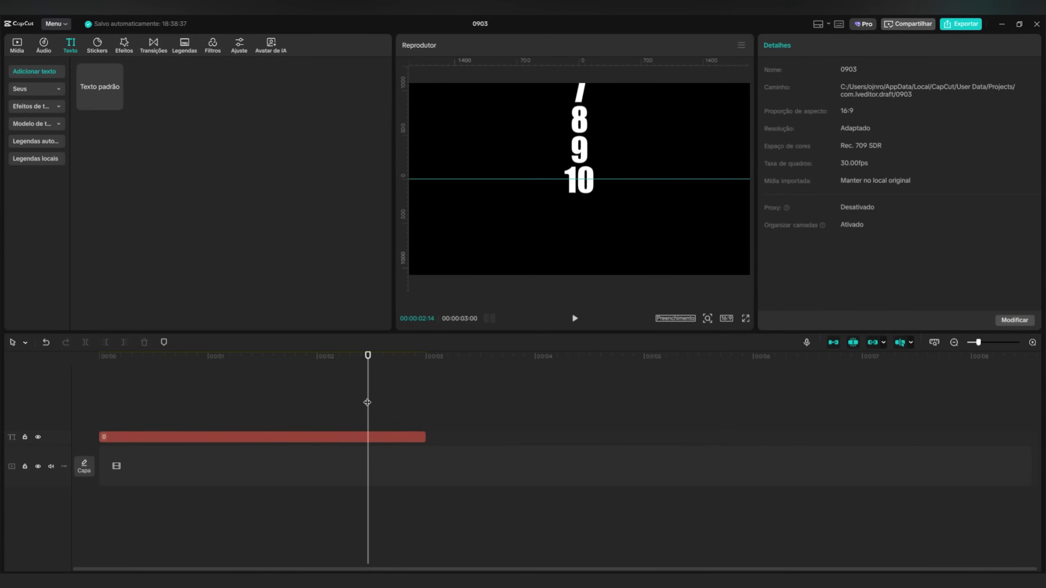
pyautogui.click(366, 438)
pyautogui.rightClick(373, 437)
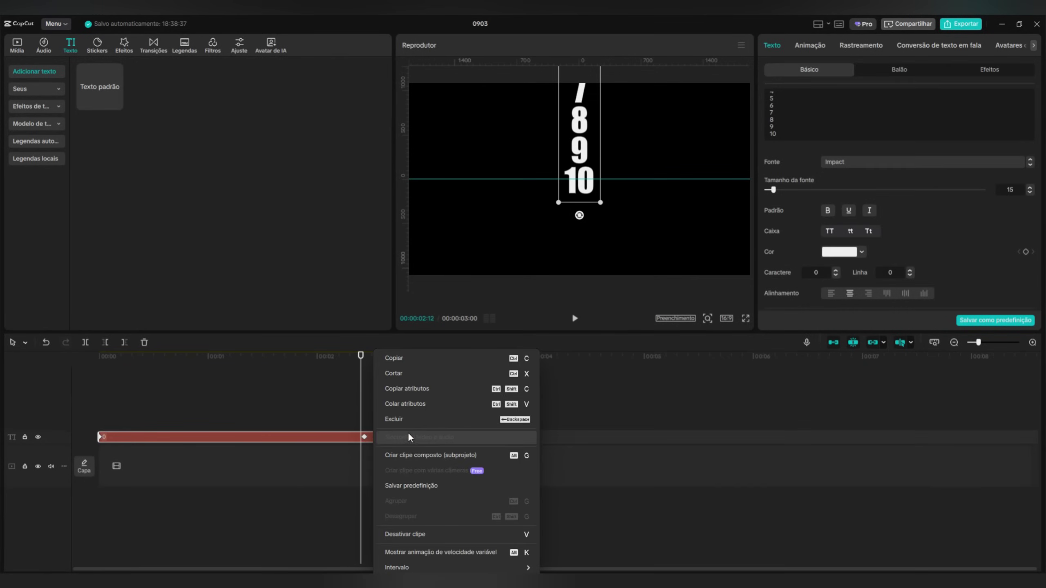
pyautogui.click(424, 455)
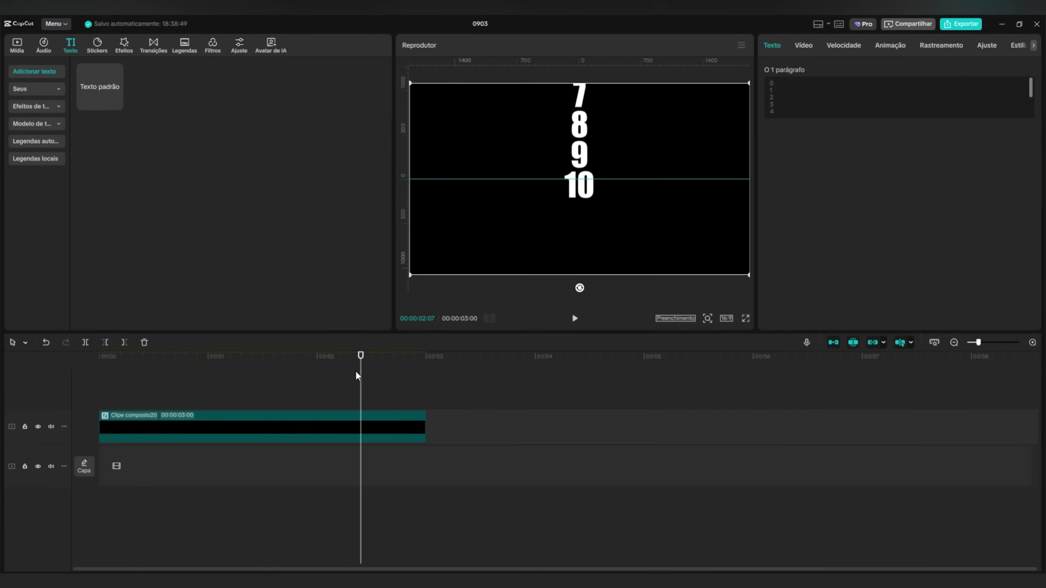
# - Add a rectangle mask to the number compound clip
pyautogui.click(250, 386)
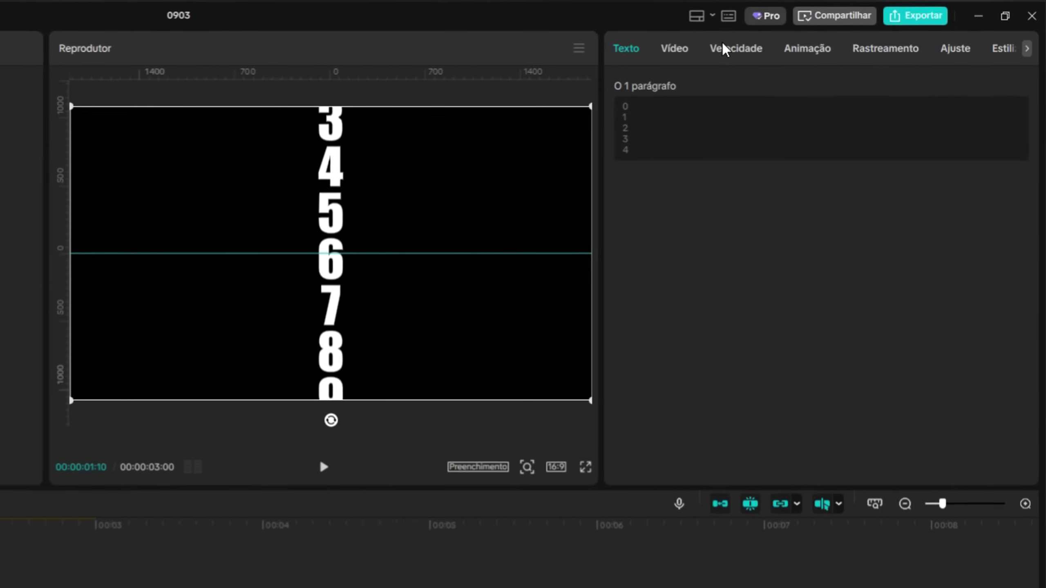
pyautogui.click(677, 48)
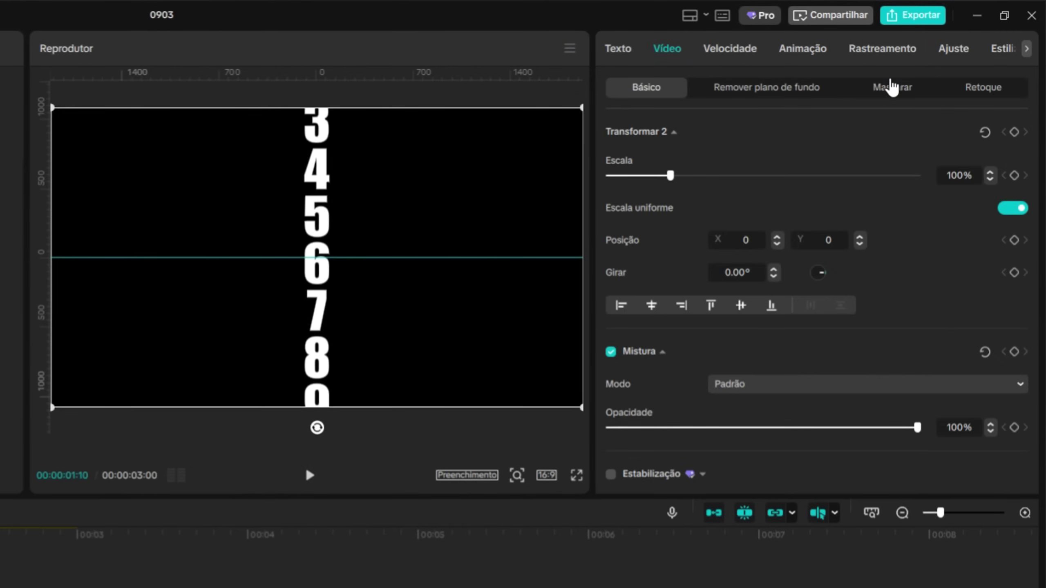
pyautogui.click(892, 87)
pyautogui.click(622, 160)
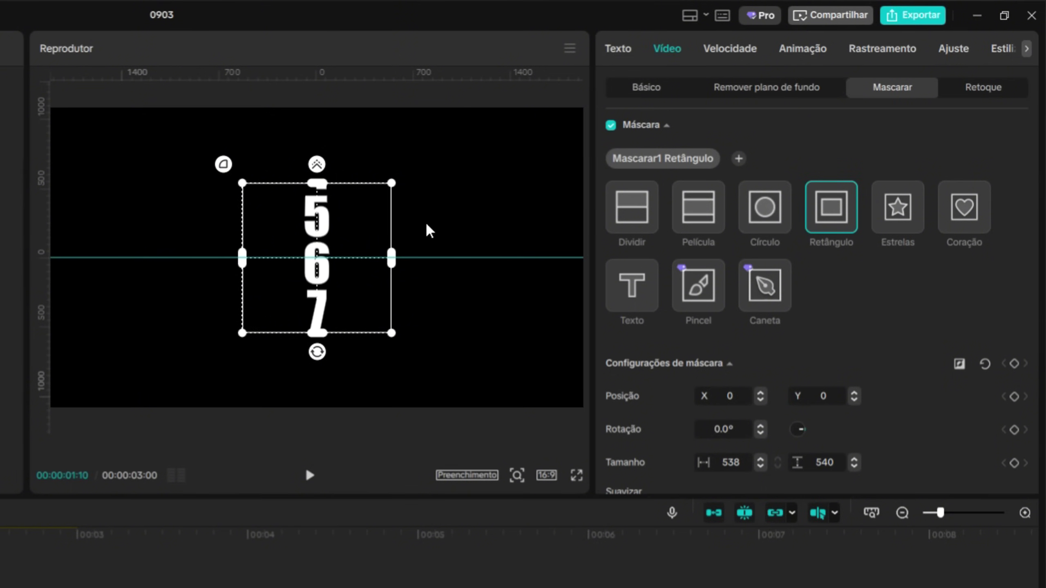
pyautogui.click(705, 212)
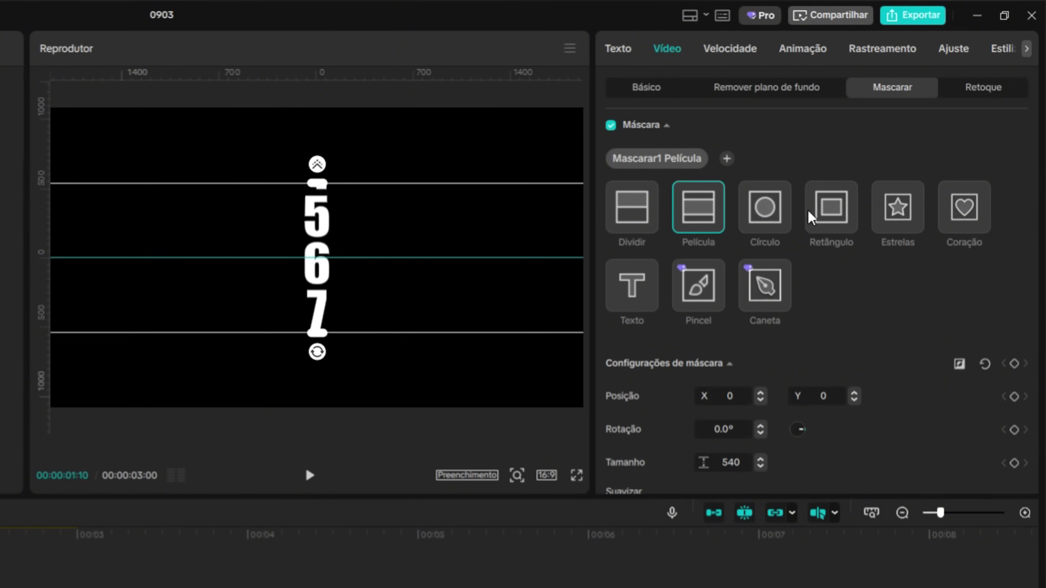
pyautogui.click(847, 215)
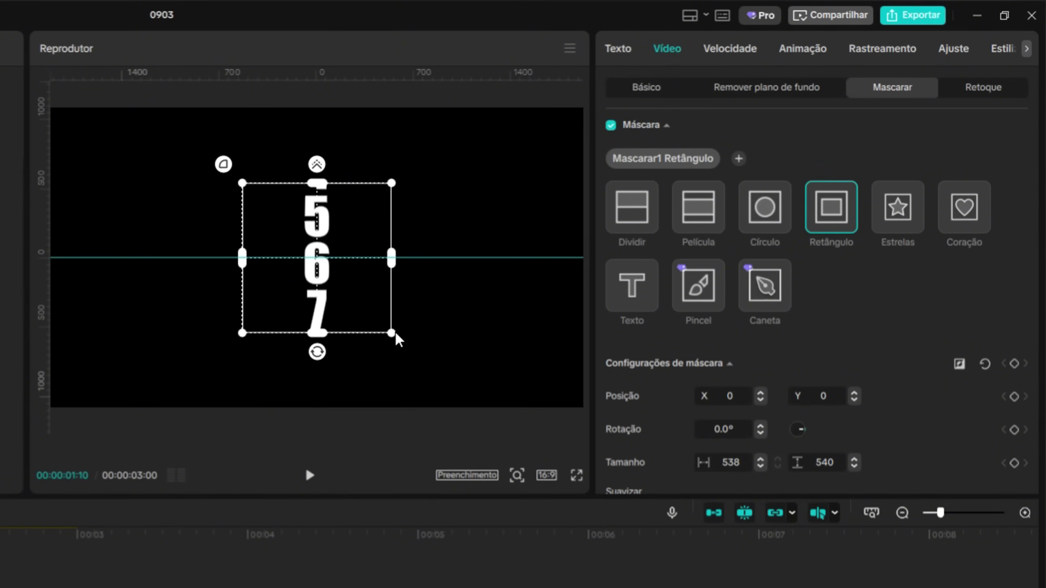
# - Resize the rectangle mask to about 224 × 194 around a single digit and soften its edges to 25
pyautogui.moveTo(397, 335); pyautogui.dragTo(357, 297)
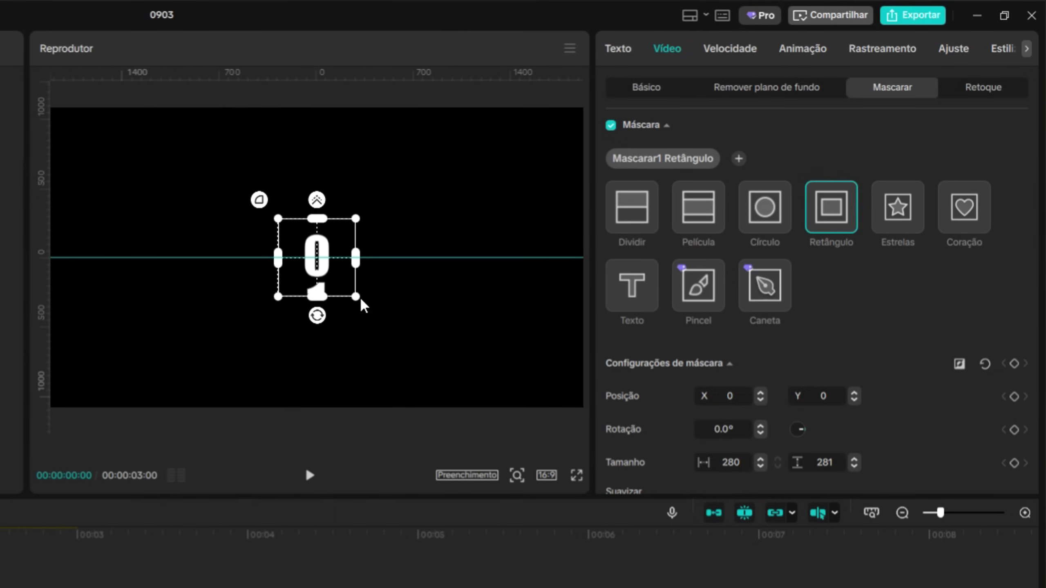
pyautogui.moveTo(357, 298); pyautogui.dragTo(393, 286)
pyautogui.scroll(-5, 844, 307)
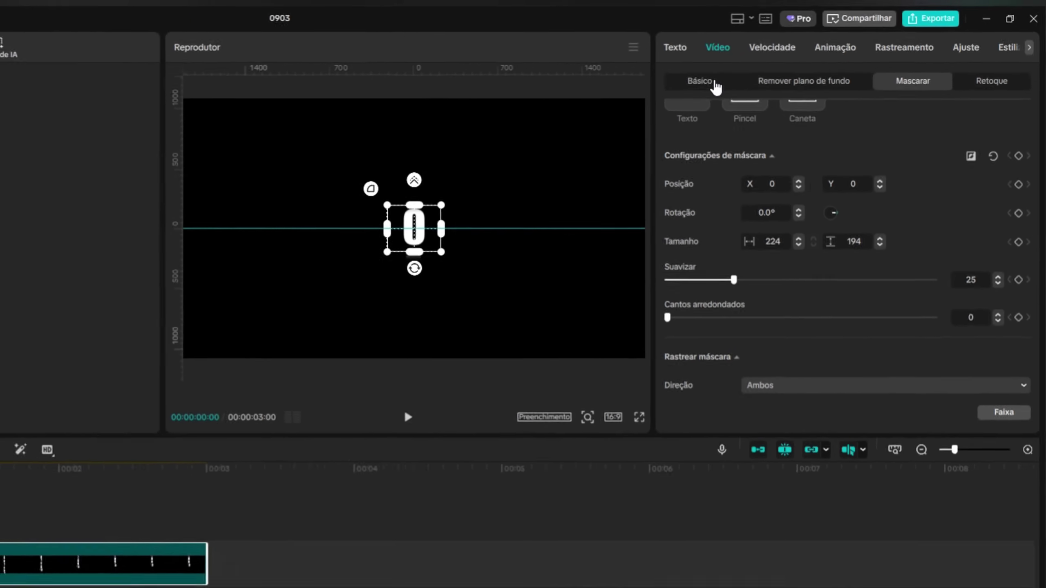
# - Return to the clip's basic video settings and play the masked number counter from the start
pyautogui.click(645, 87)
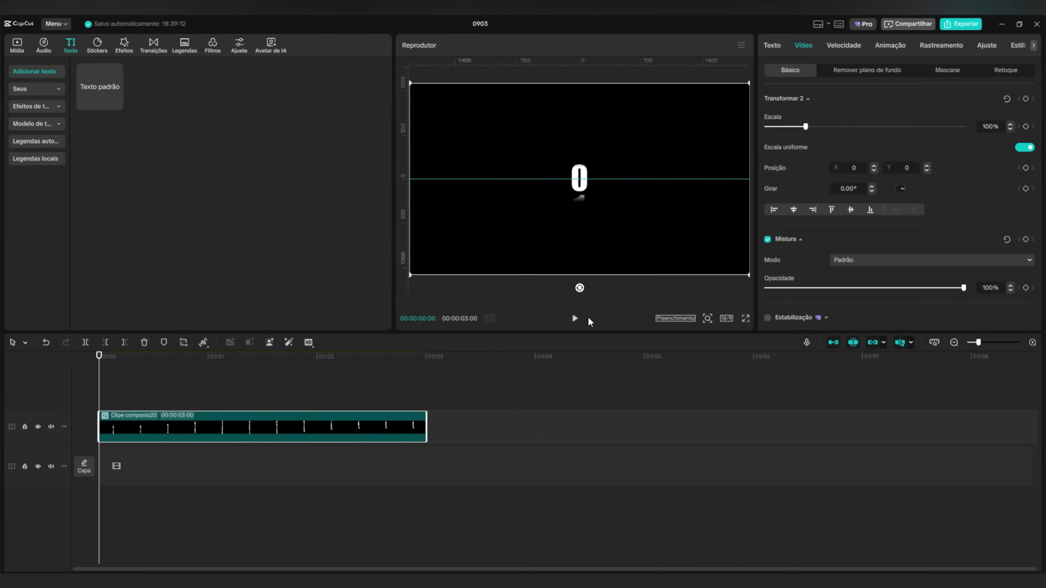
pyautogui.click(575, 319)
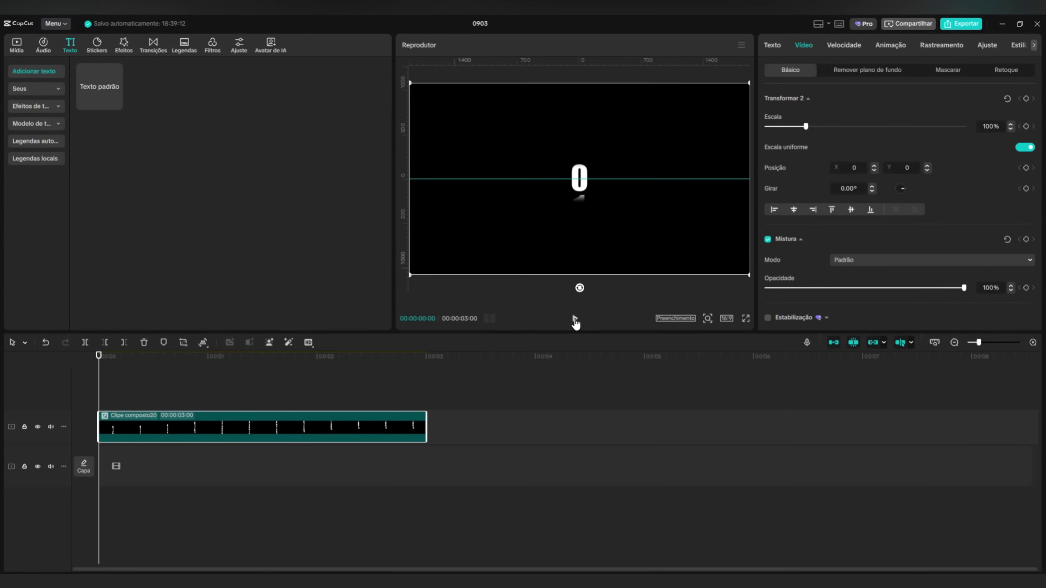
pyautogui.click(575, 319)
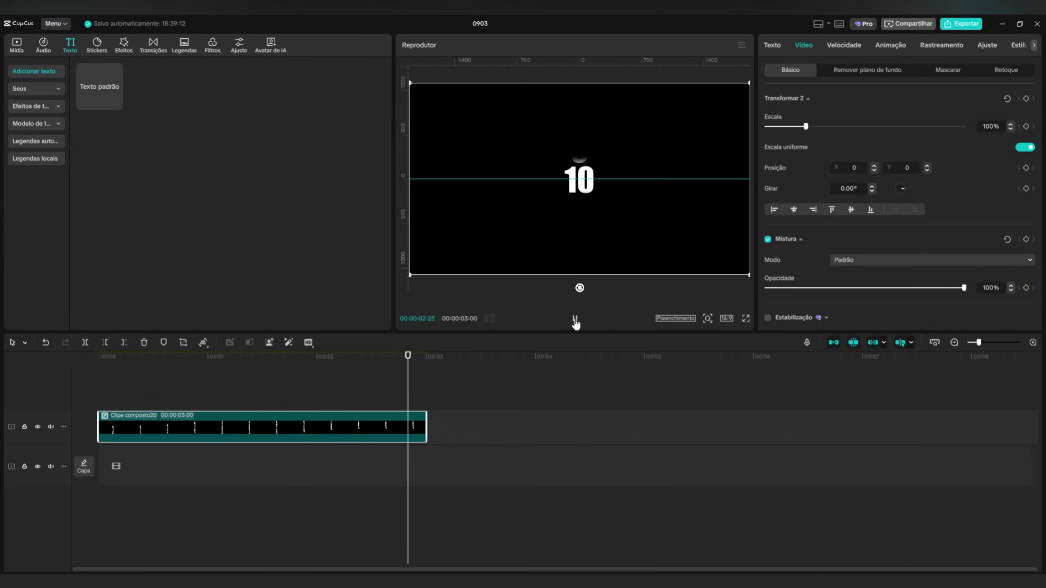
pyautogui.click(577, 321)
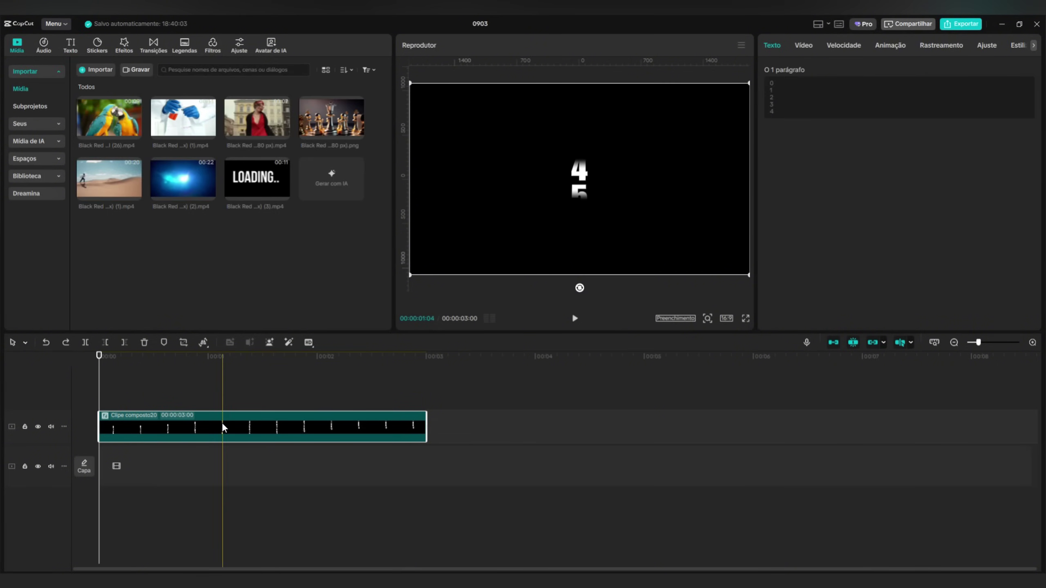
# - Duplicate the masked number clip onto the track above, aligned with the start of the timeline
pyautogui.hotkey('ctrl', 'v')
pyautogui.moveTo(370, 418); pyautogui.dragTo(131, 423)
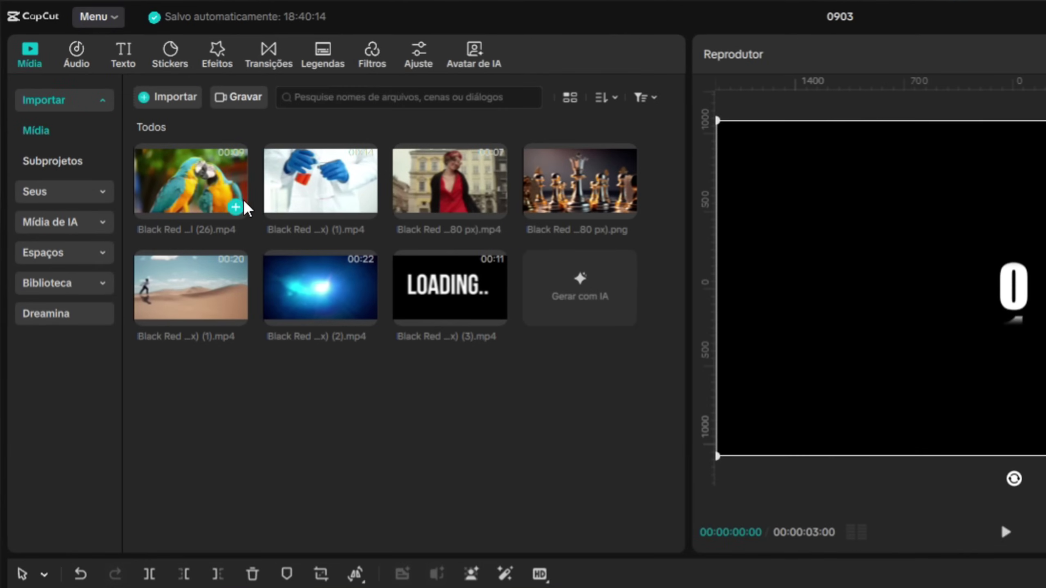
# - Search the effects library for "ESPELHAR"
pyautogui.click(217, 52)
pyautogui.click(199, 92)
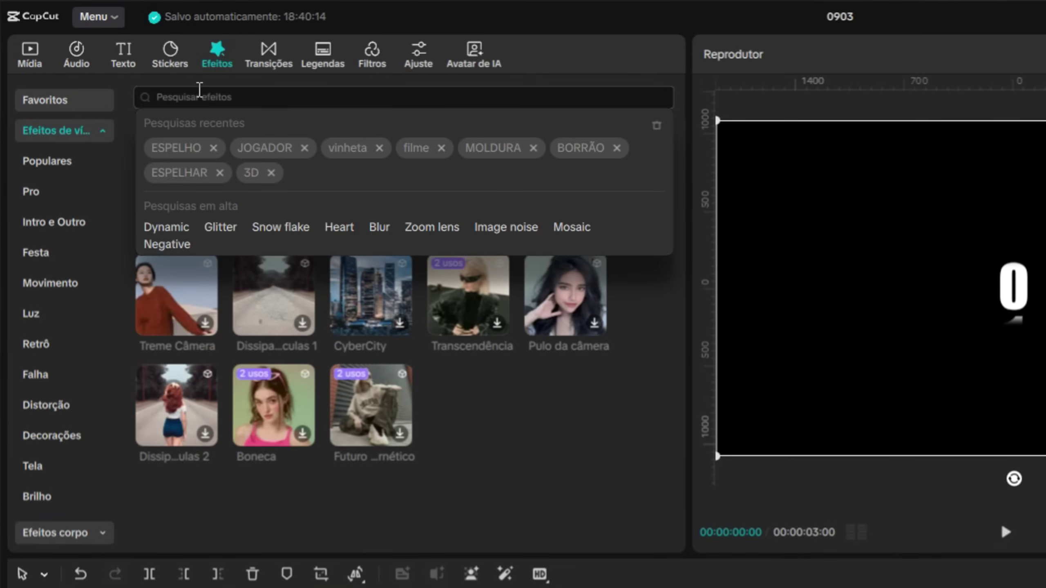
pyautogui.write('ESPELHAR')
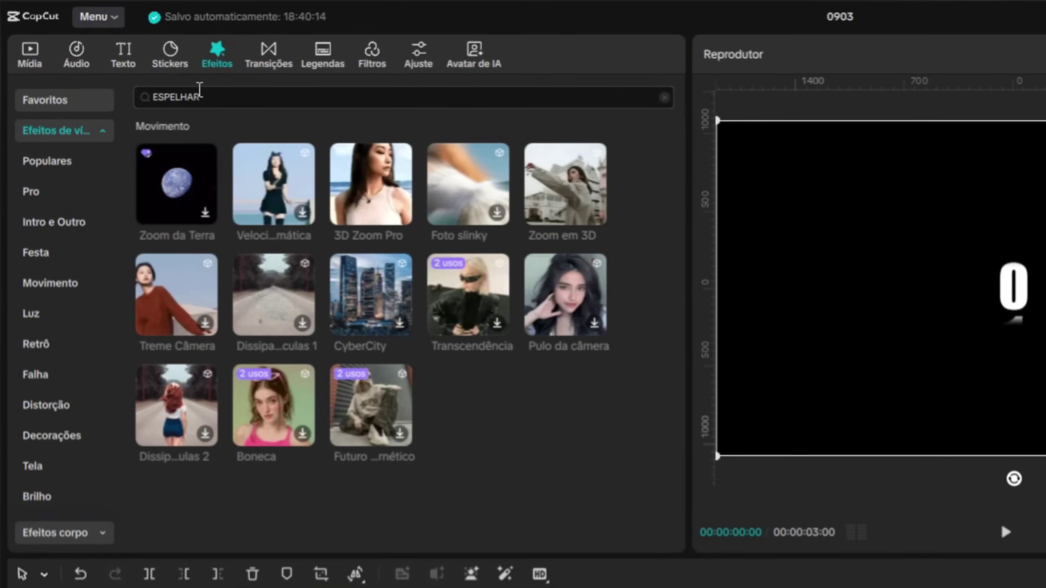
pyautogui.press('Return')
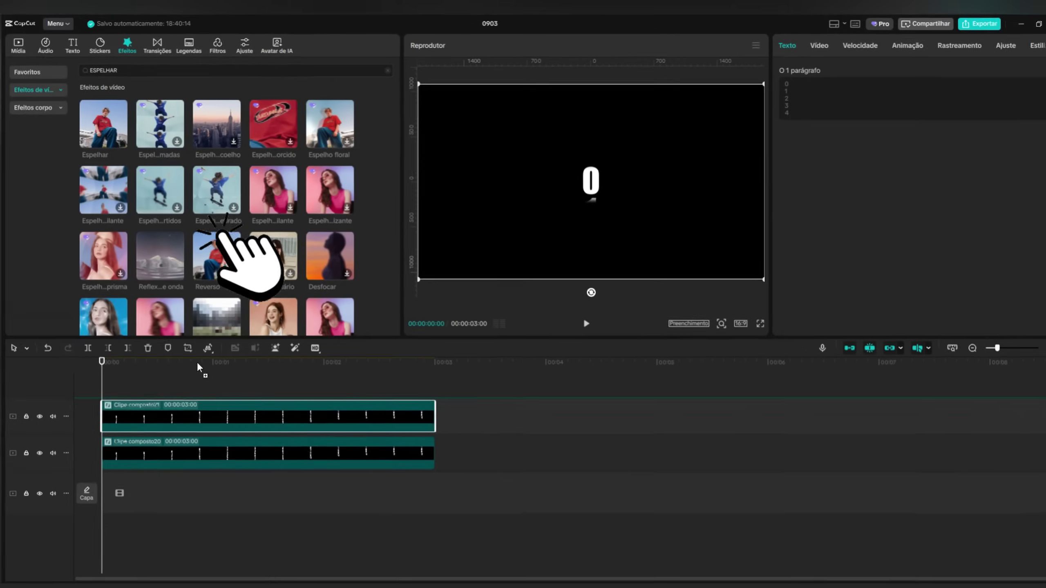
# - Apply the Espelhar effect to the upper number clip and move that clip straight down to about Y -488
pyautogui.moveTo(198, 364); pyautogui.dragTo(187, 417)
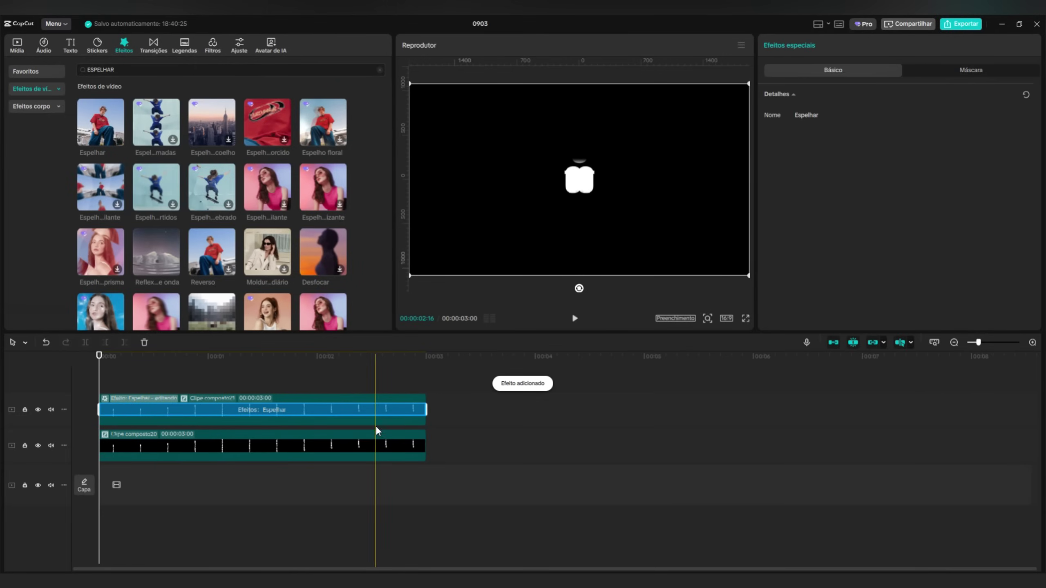
pyautogui.click(376, 416)
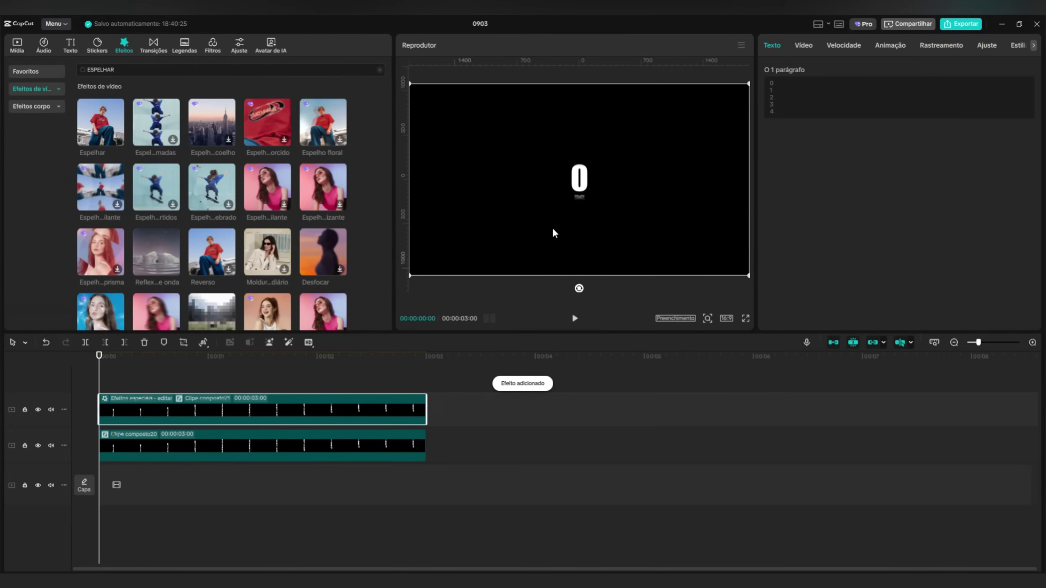
pyautogui.moveTo(583, 226)
pyautogui.mouseDown()
pyautogui.moveTo(583, 252)
pyautogui.moveTo(582, 230)
pyautogui.mouseUp()
pyautogui.click(799, 46)
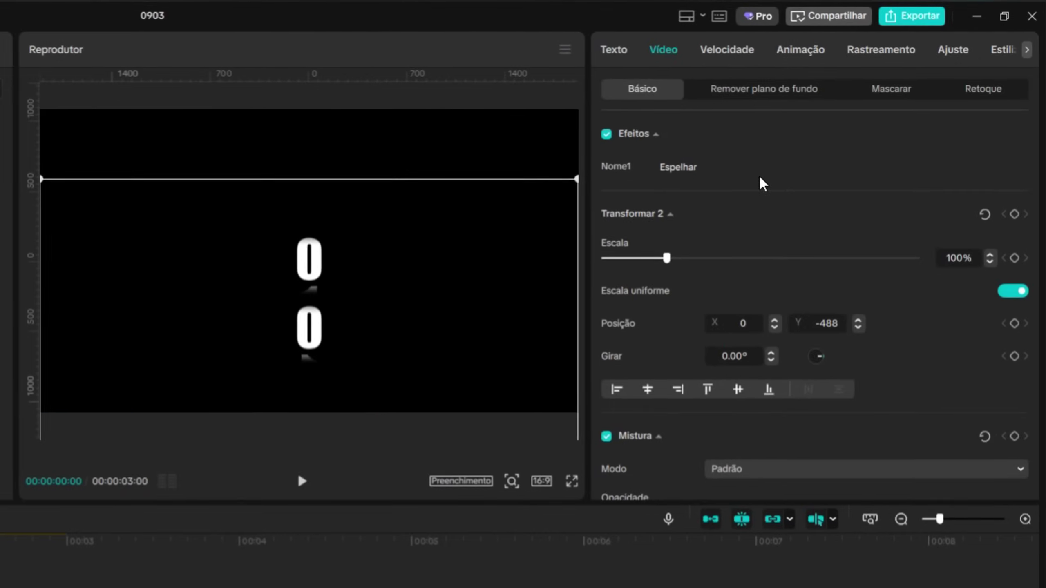
# - Reduce the mirrored clip's opacity to 10% after trying 20%, and preview the faint reflection
pyautogui.scroll(-10, 874, 211)
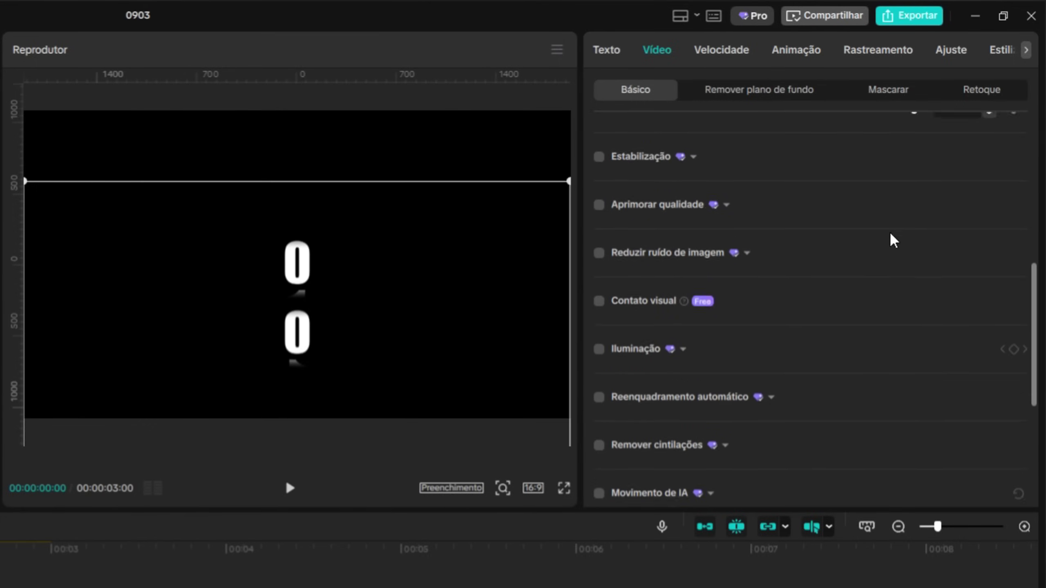
pyautogui.scroll(2, 901, 243)
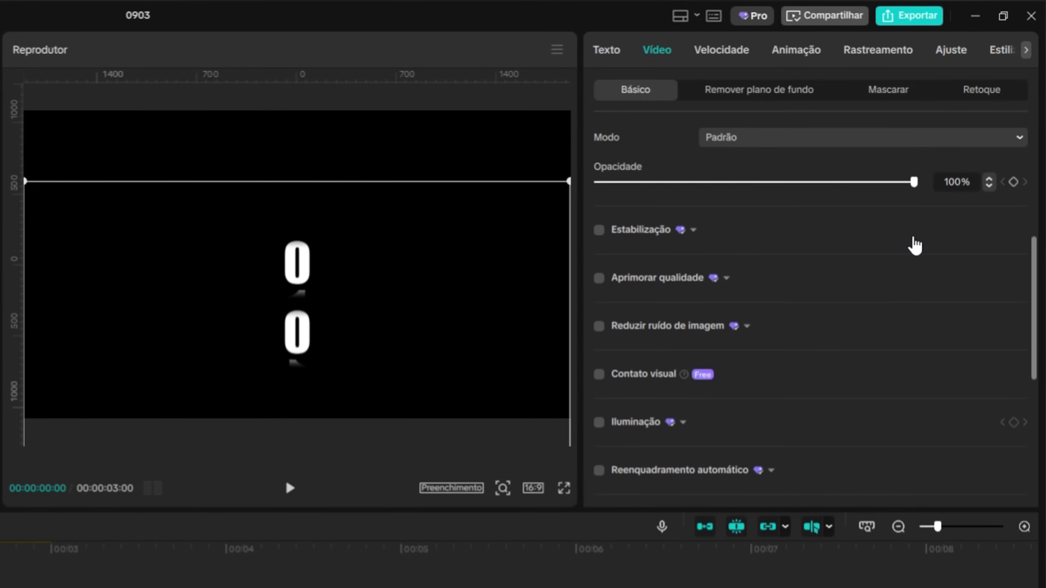
pyautogui.write('20')
pyautogui.press('Return')
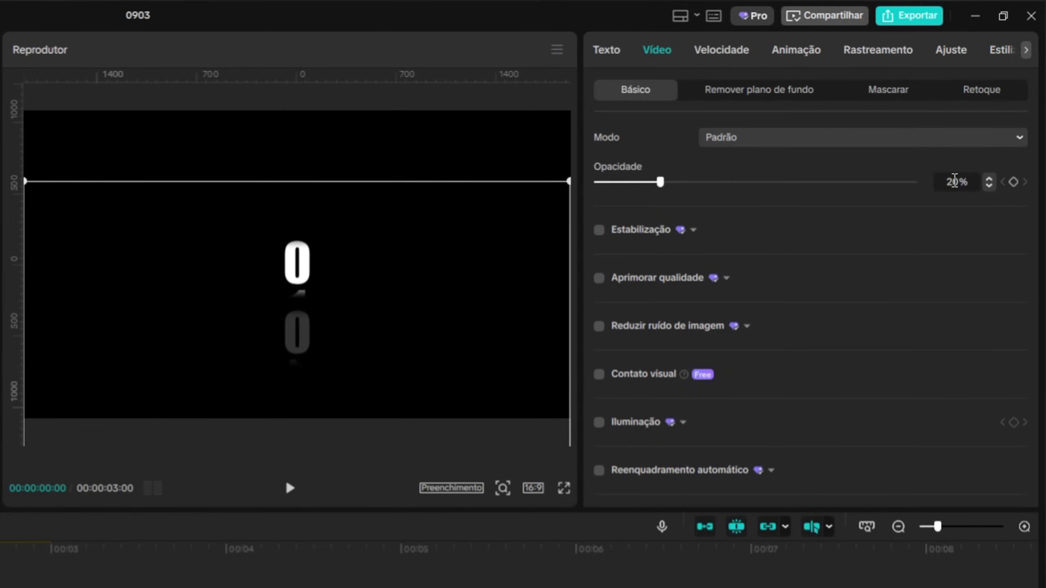
pyautogui.scroll(2, 943, 214)
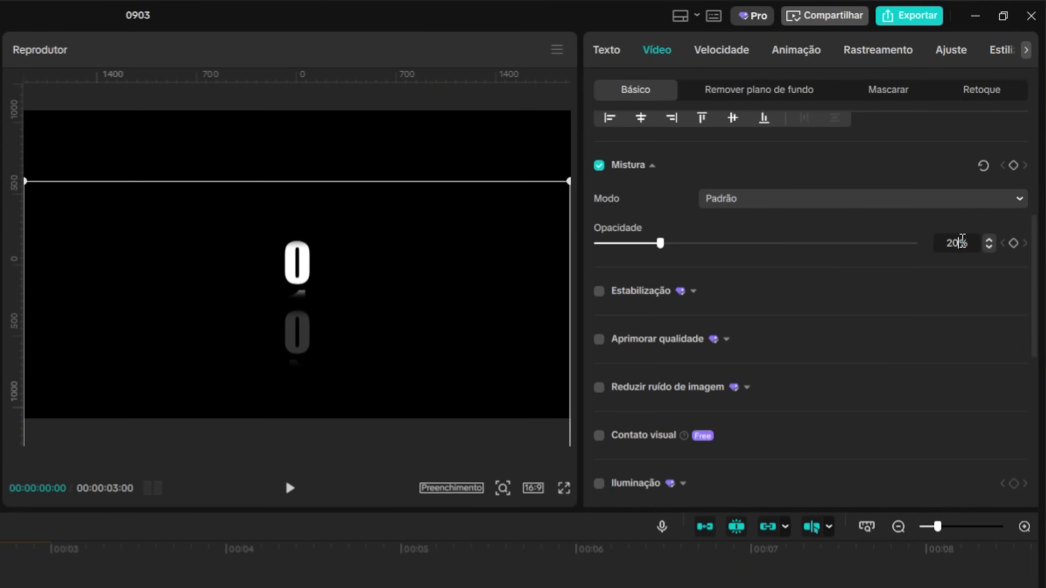
pyautogui.write('10')
pyautogui.press('Return')
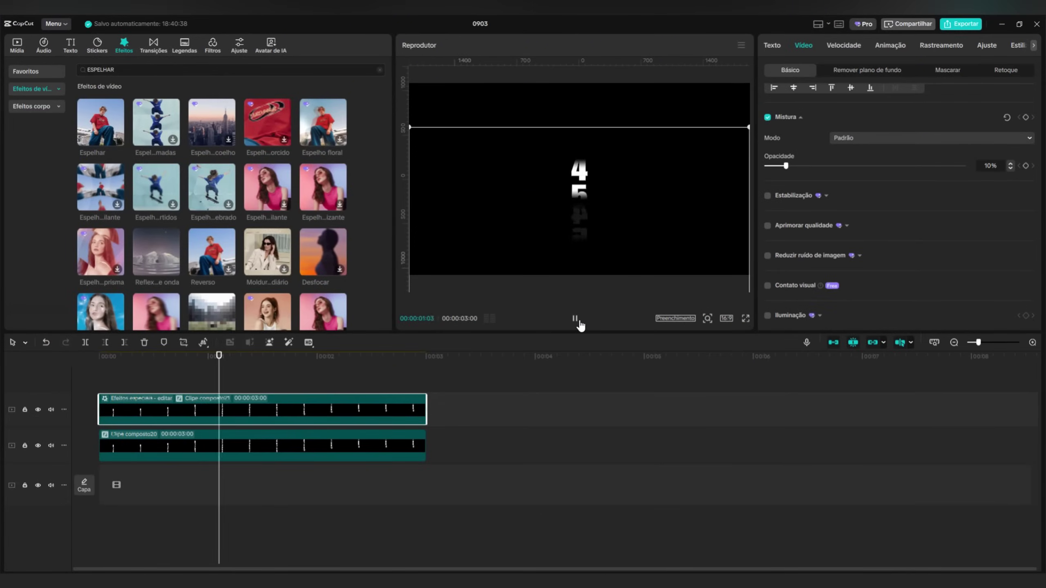
pyautogui.click(576, 318)
pyautogui.press('Home')
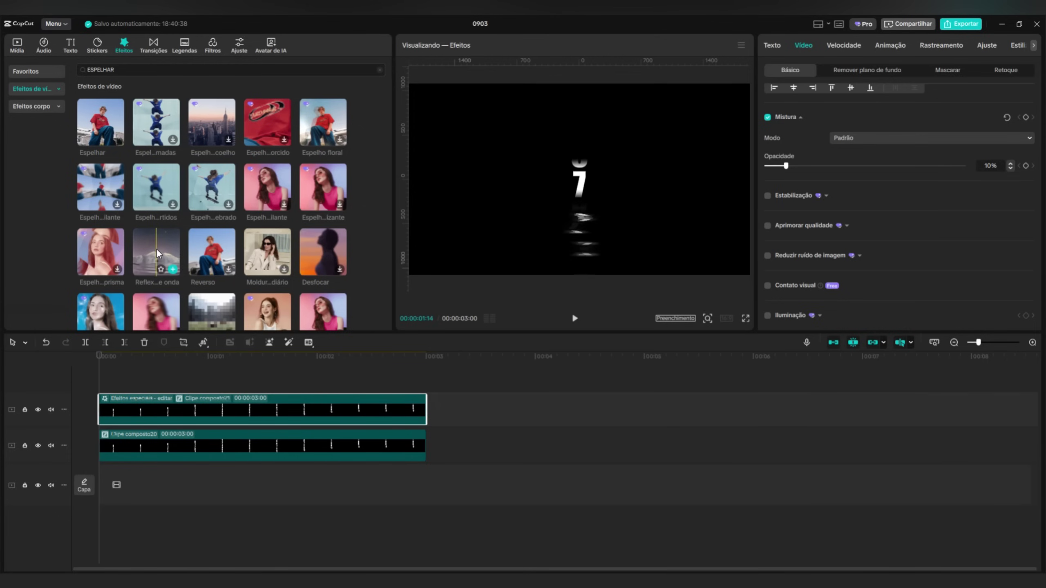
# - Replace the mirrored clip with the Reflexo de onda effect over the whole number clip and play the counter
pyautogui.press('Delete')
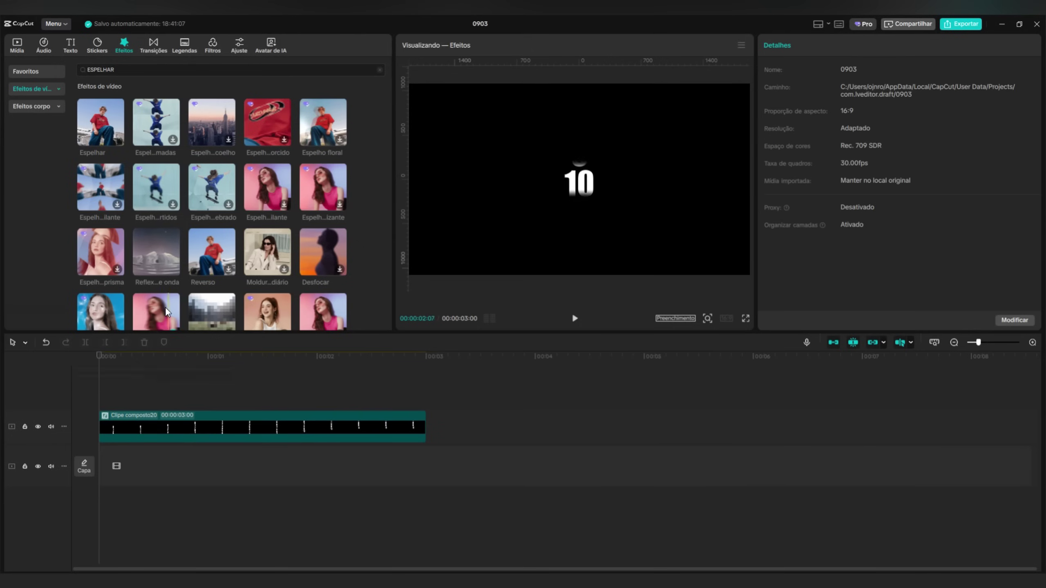
pyautogui.moveTo(165, 307); pyautogui.dragTo(102, 406)
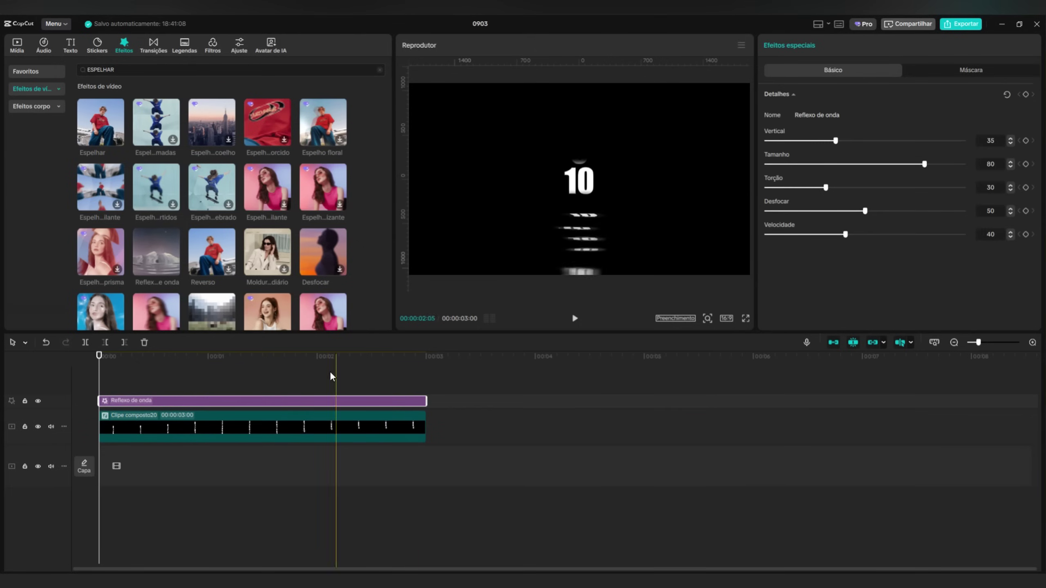
pyautogui.click(576, 317)
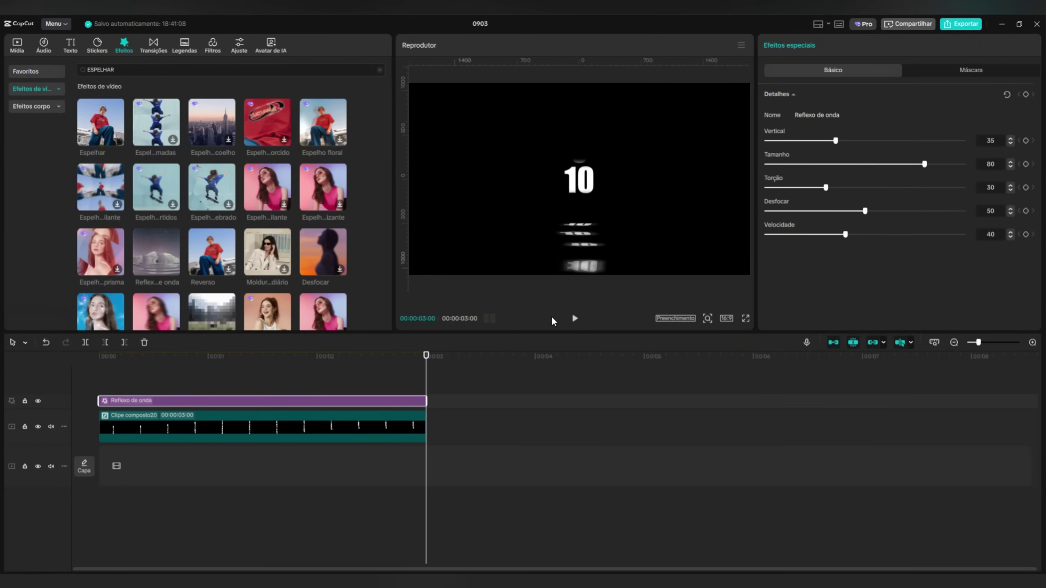
pyautogui.click(575, 318)
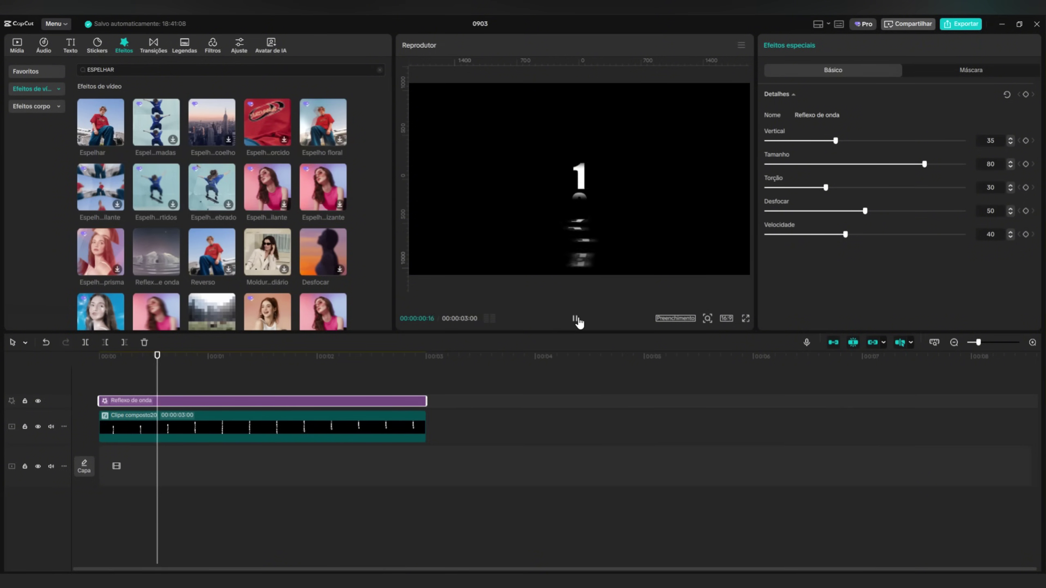
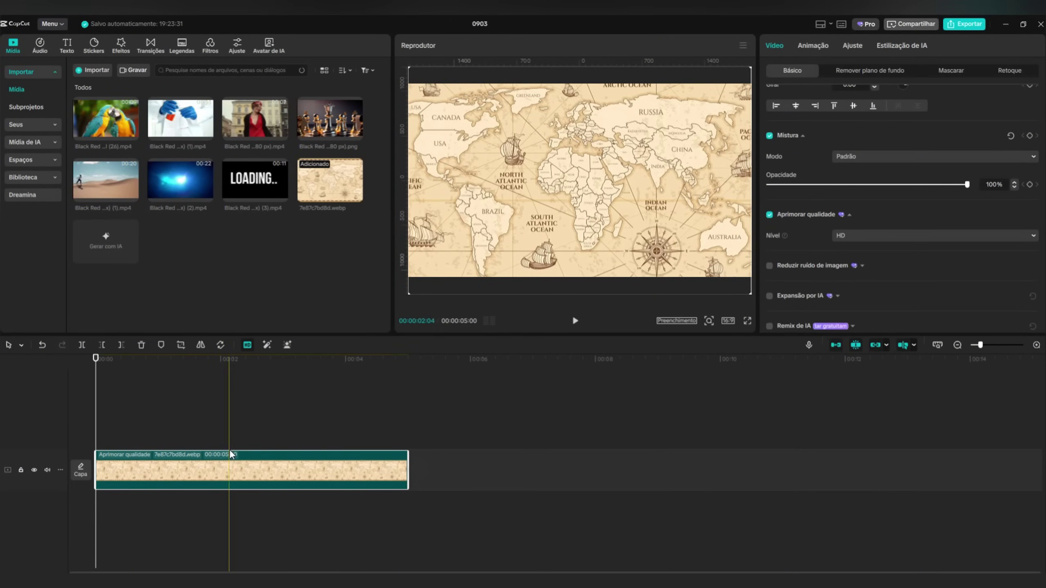
# - Convert the world map image clip into a compound clip
pyautogui.rightClick(233, 472)
pyautogui.click(299, 347)
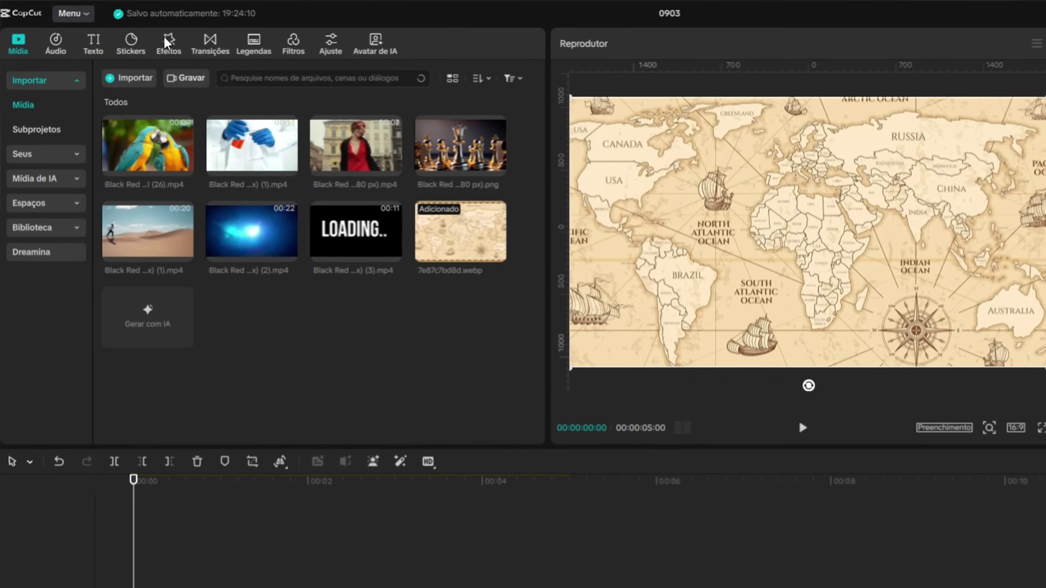
# - Search the effects for "JOGADOR" and place the Jogador 3 effect above the map, from the start, inside the compound clip
pyautogui.click(167, 42)
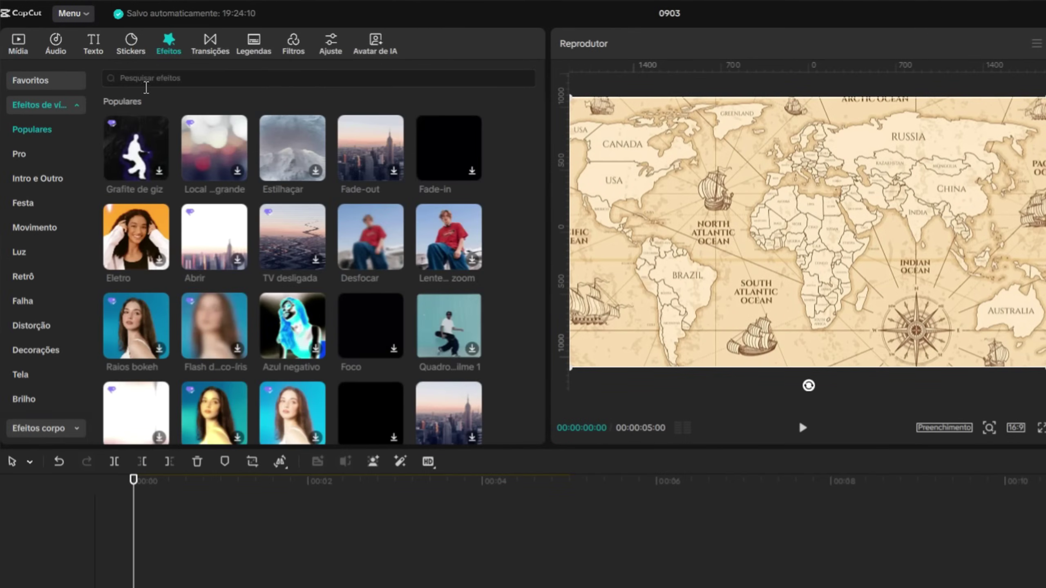
pyautogui.click(157, 81)
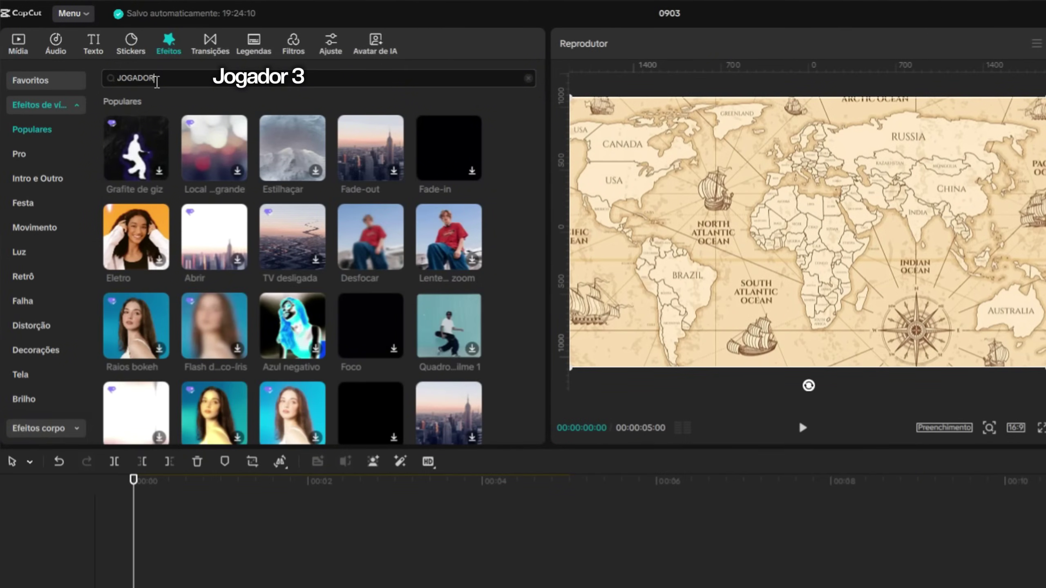
pyautogui.press('Return')
pyautogui.click(124, 162)
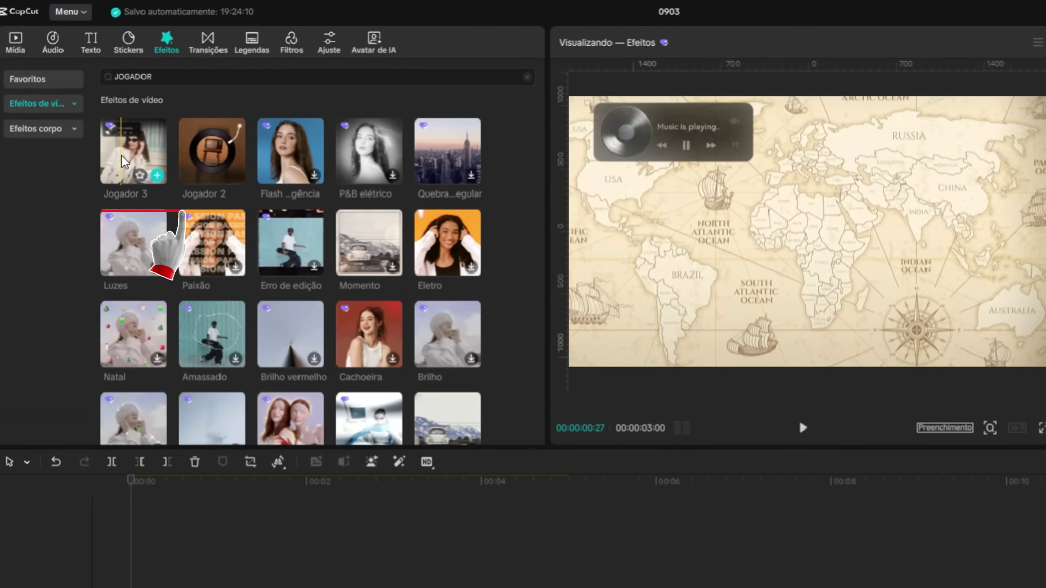
pyautogui.moveTo(124, 162); pyautogui.dragTo(176, 250)
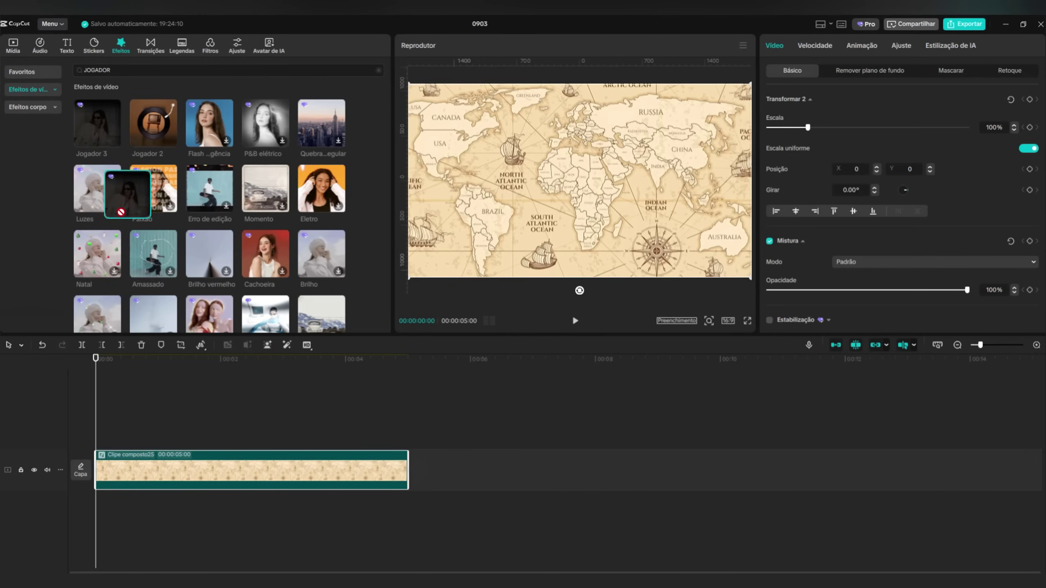
pyautogui.moveTo(120, 212); pyautogui.dragTo(97, 437)
pyautogui.doubleClick(215, 464)
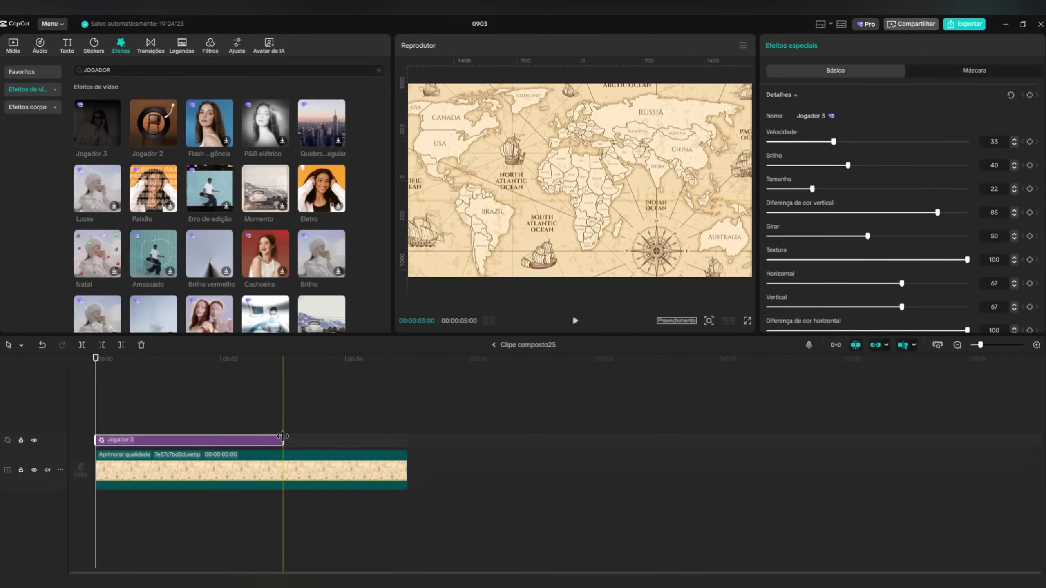
# - Extend the Jogador 3 effect over the whole map clip and set its Brilho and Textura to 0
pyautogui.moveTo(282, 436); pyautogui.dragTo(405, 438)
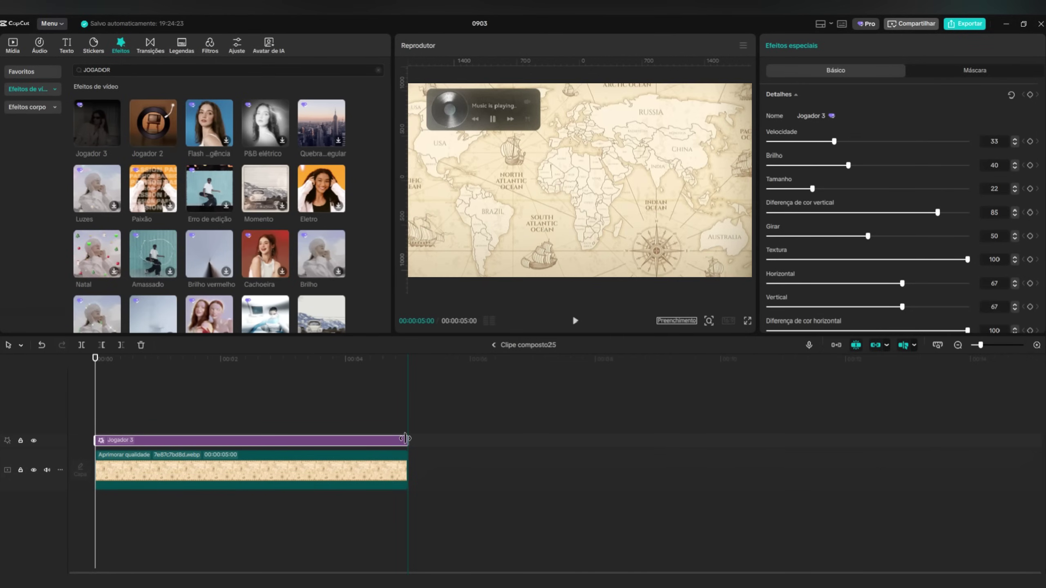
pyautogui.moveTo(405, 438); pyautogui.dragTo(407, 439)
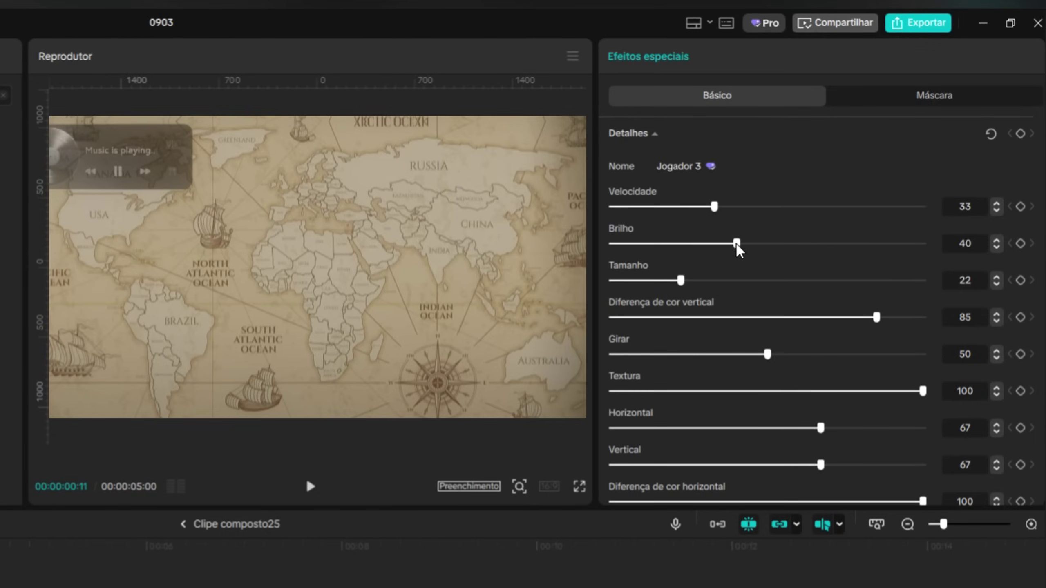
pyautogui.moveTo(736, 243); pyautogui.dragTo(612, 243)
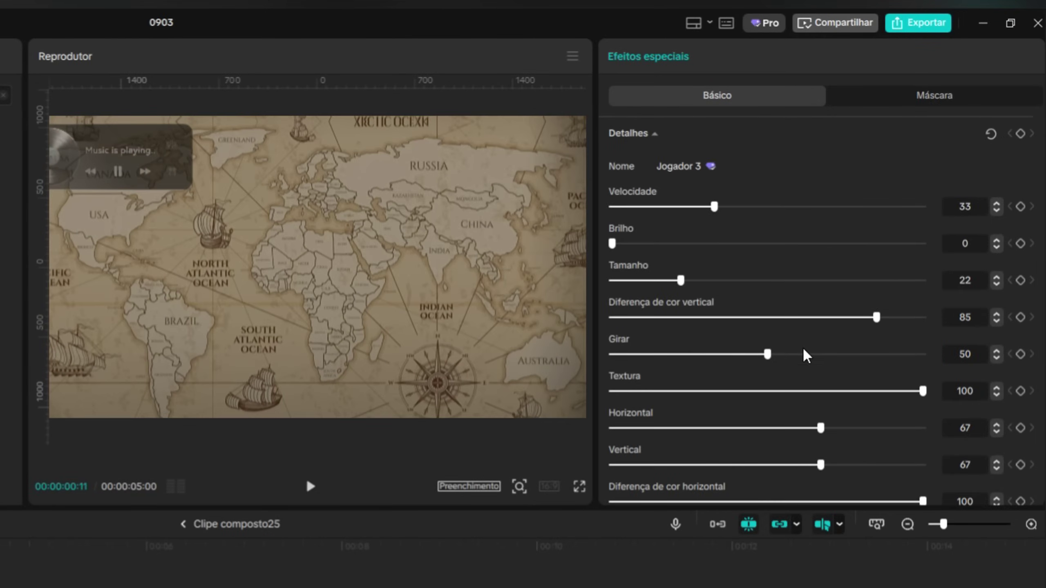
pyautogui.moveTo(922, 391); pyautogui.dragTo(612, 393)
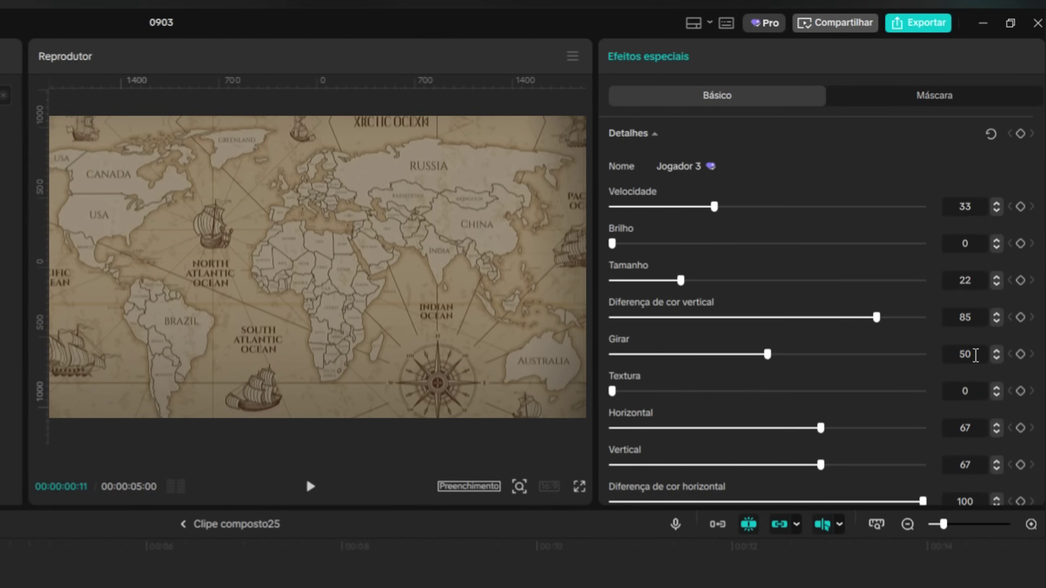
# - Keyframe the effect's Girar value from 10 near the clip's start to 90 near its end
pyautogui.click(1020, 355)
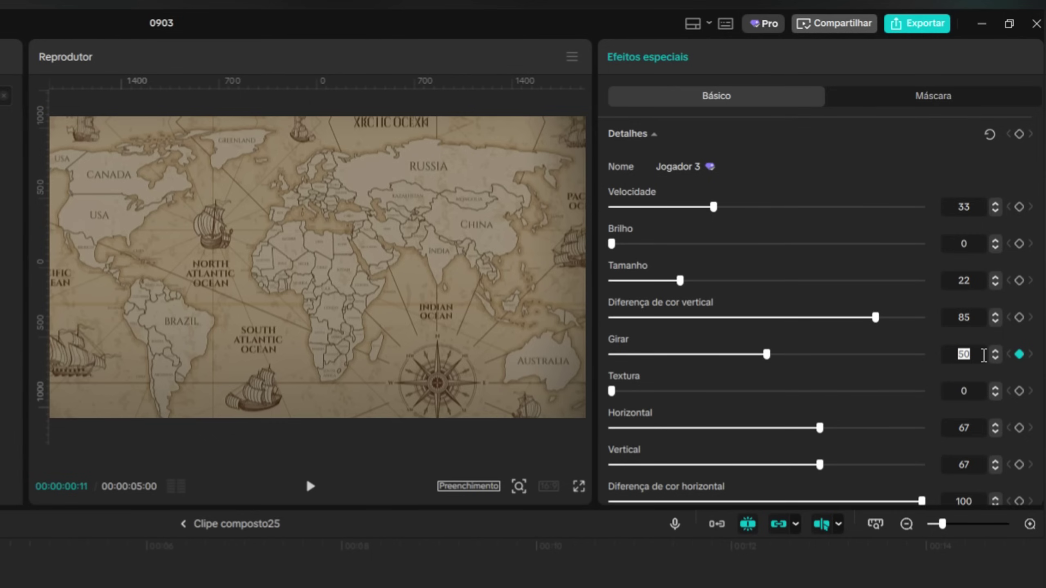
pyautogui.press('Return')
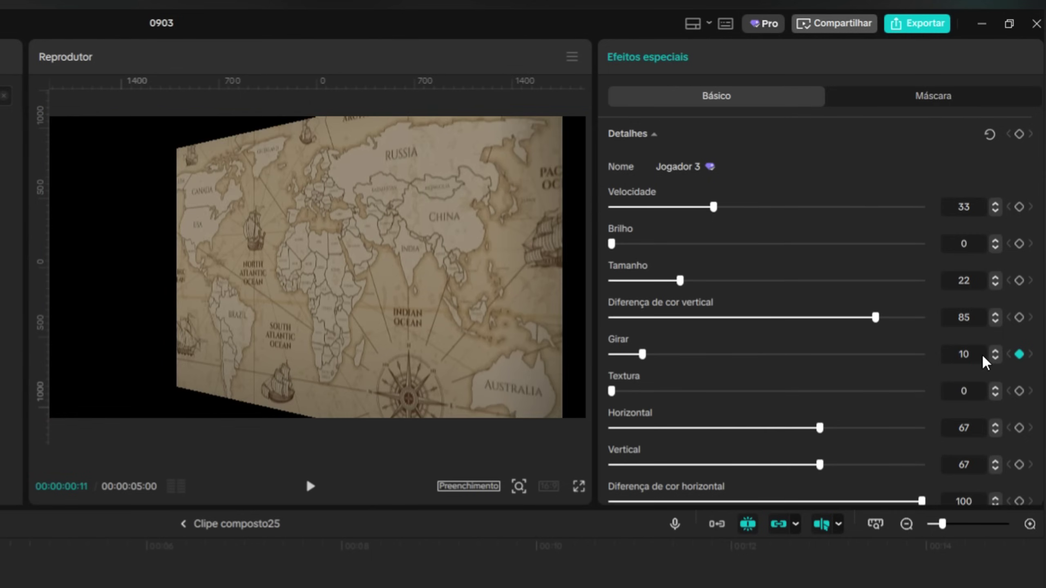
pyautogui.click(1, 577)
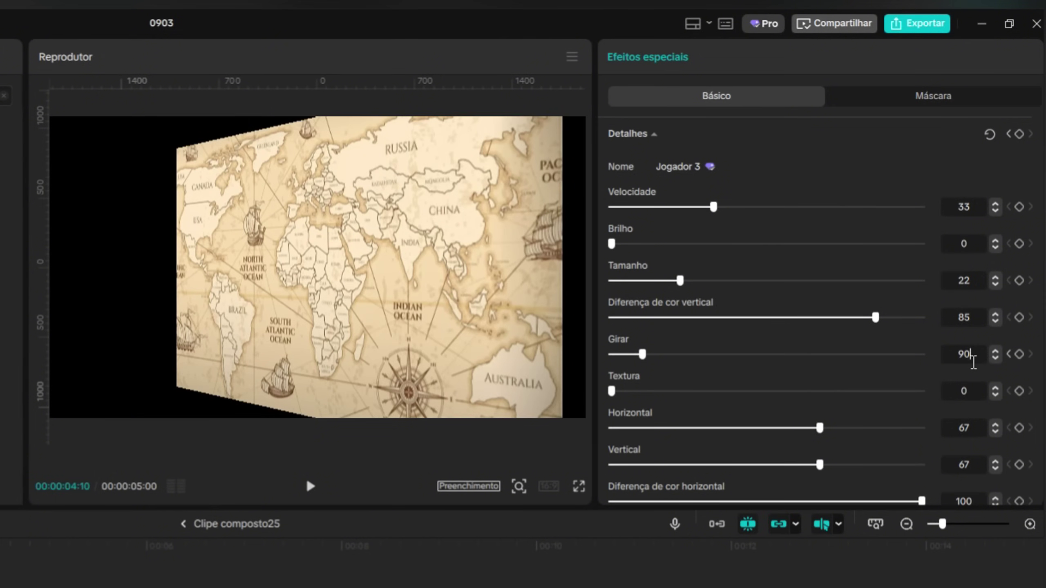
pyautogui.click(973, 361)
pyautogui.write('90')
pyautogui.press('Return')
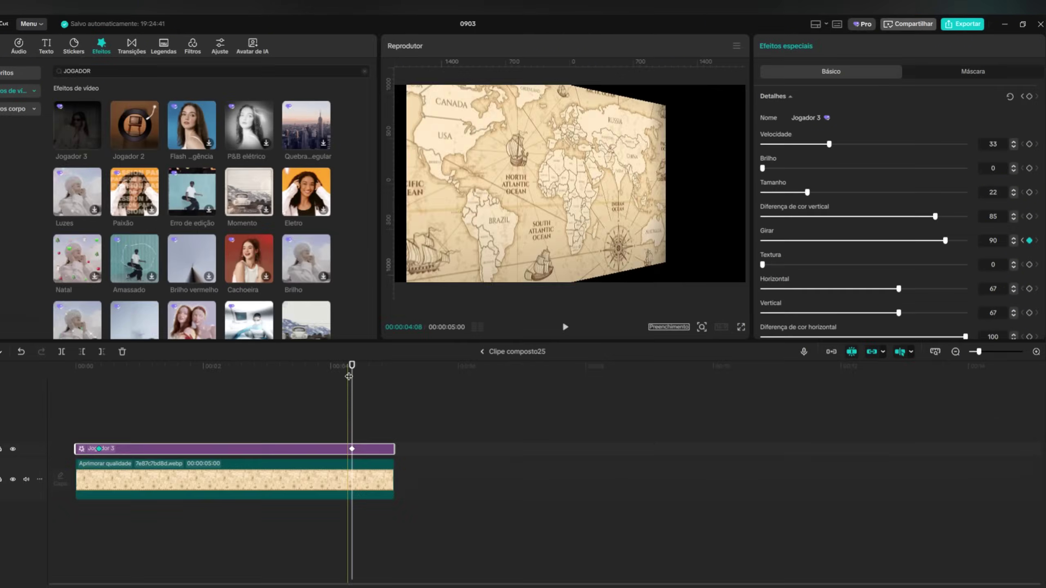
# - Apply a smooth S-shaped preset curve to the effect's Girar keyframes, hide the graph and preview the rotation
pyautogui.moveTo(350, 398); pyautogui.dragTo(114, 400)
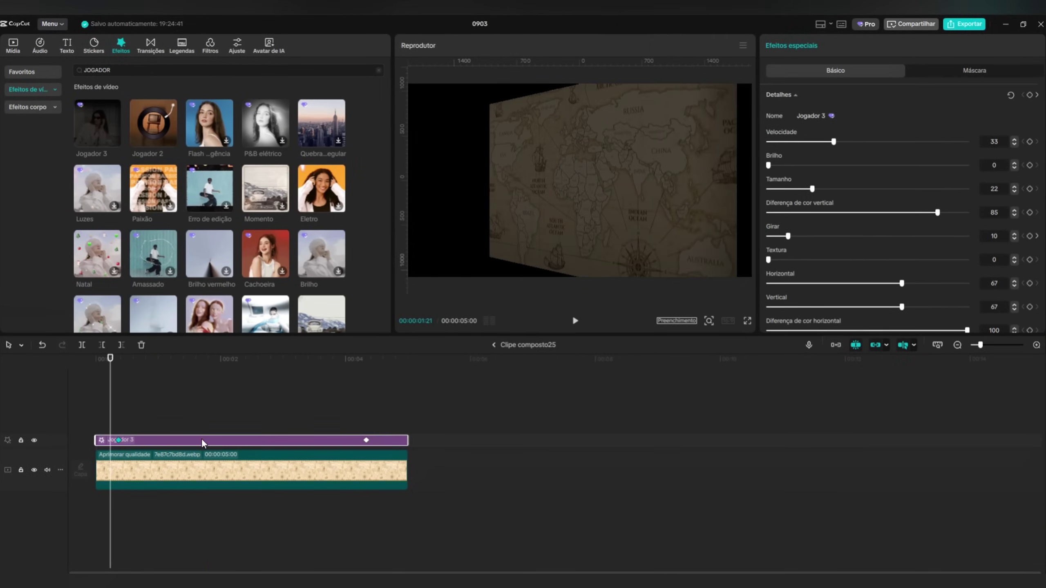
pyautogui.rightClick(205, 468)
pyautogui.click(269, 556)
pyautogui.press('space')
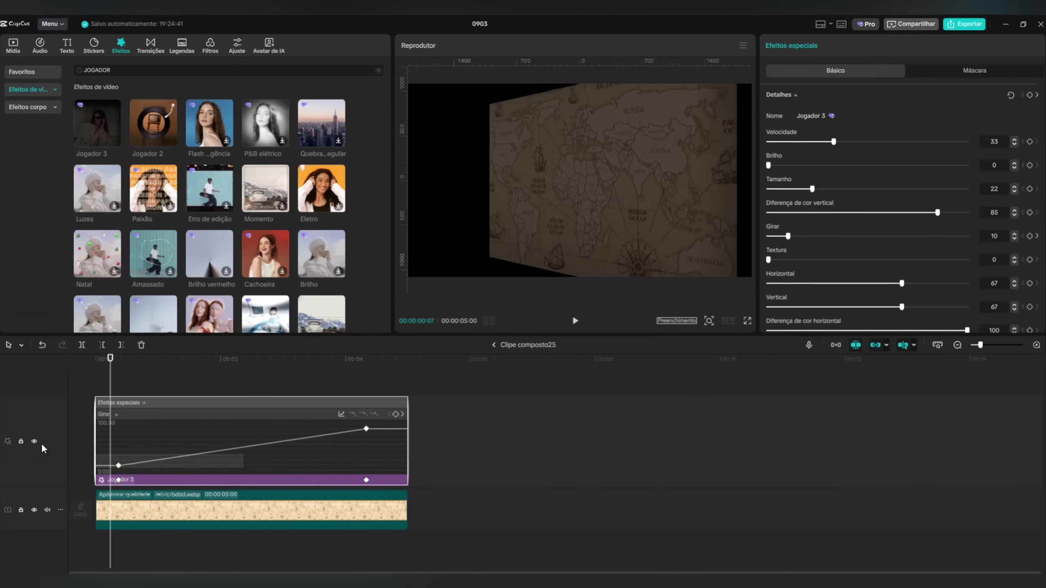
pyautogui.click(341, 414)
pyautogui.click(540, 496)
pyautogui.rightClick(291, 480)
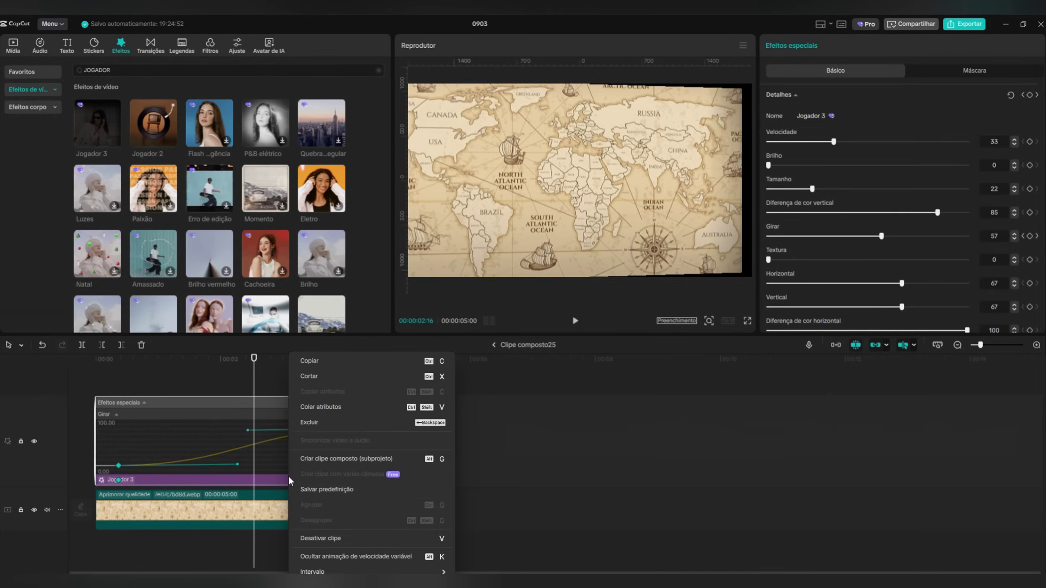
pyautogui.click(326, 559)
pyautogui.moveTo(226, 380); pyautogui.dragTo(434, 390)
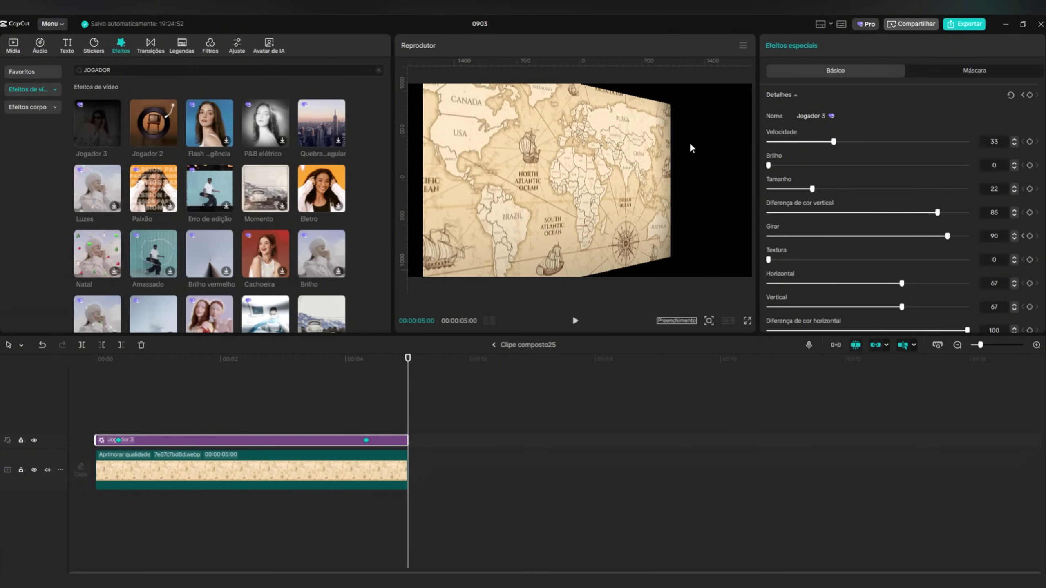
# - Shift the map image inside the compound clip to X position 101 and scrub through the rotation
pyautogui.click(702, 162)
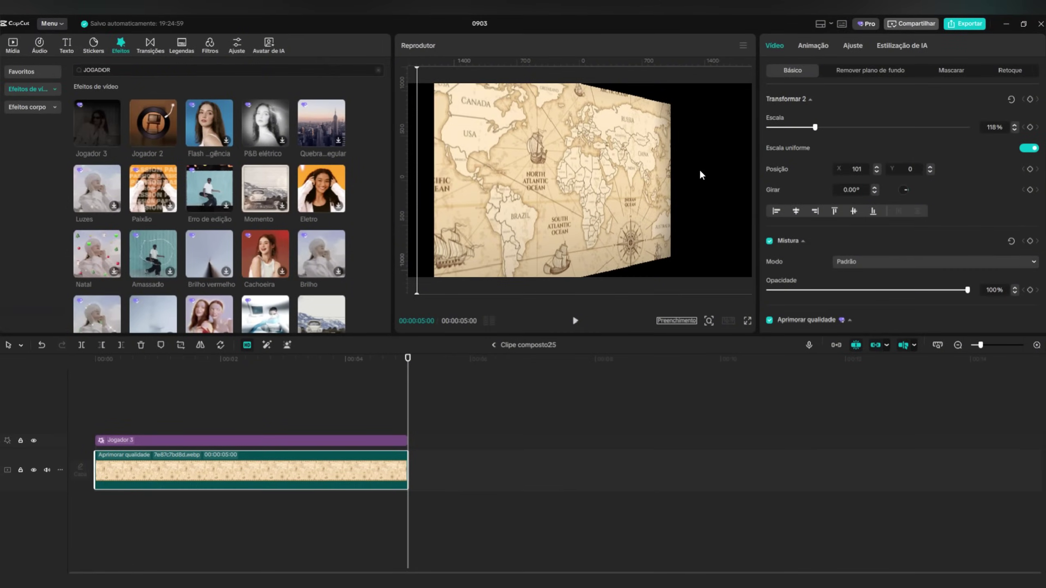
pyautogui.click(393, 371)
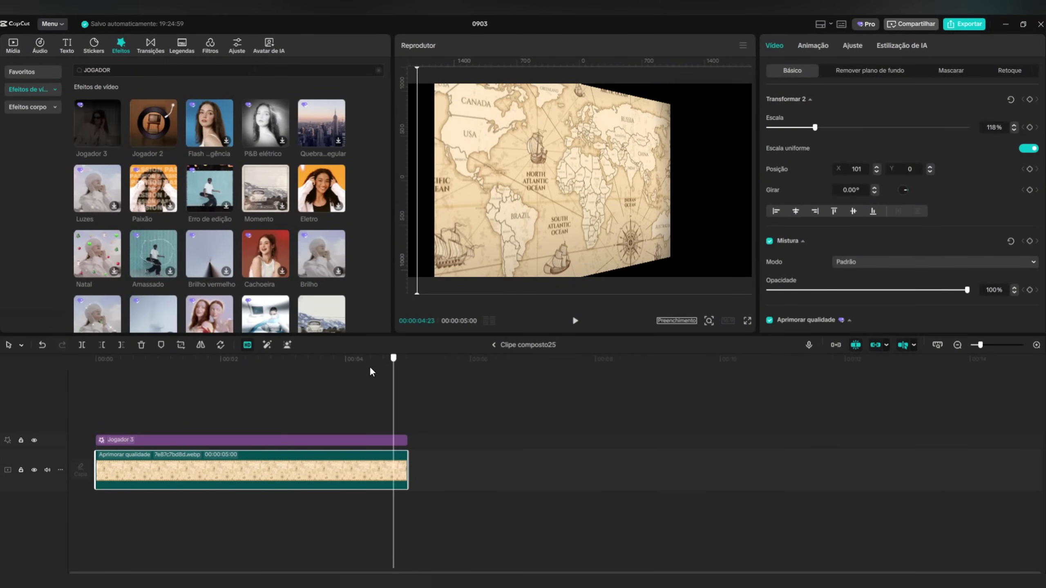
pyautogui.moveTo(372, 371); pyautogui.dragTo(277, 370)
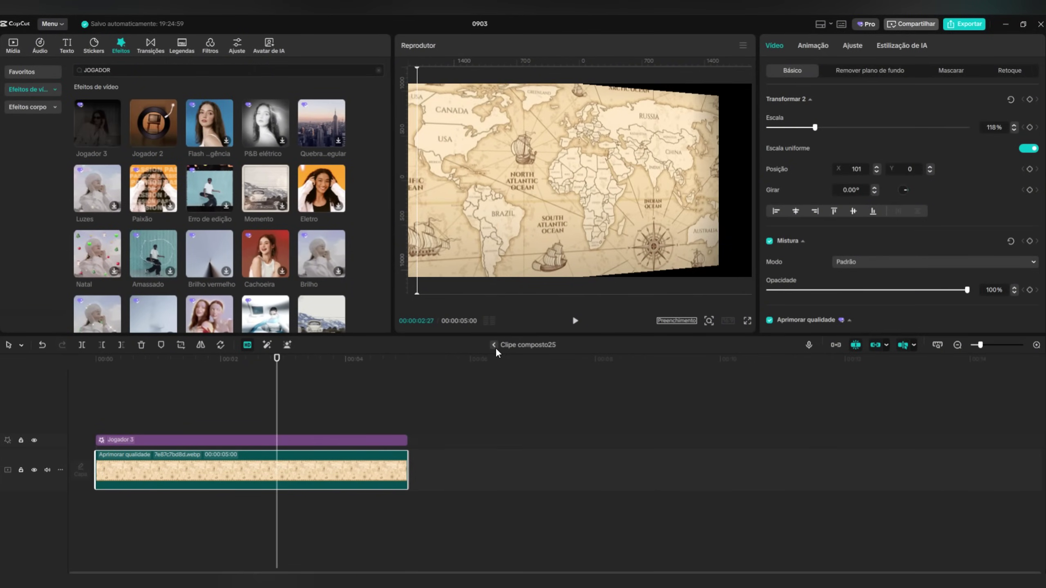
# - Return to the main timeline and trim the black opening off the compound clip, shortening it to 00:00:04:18
pyautogui.click(495, 348)
pyautogui.click(109, 398)
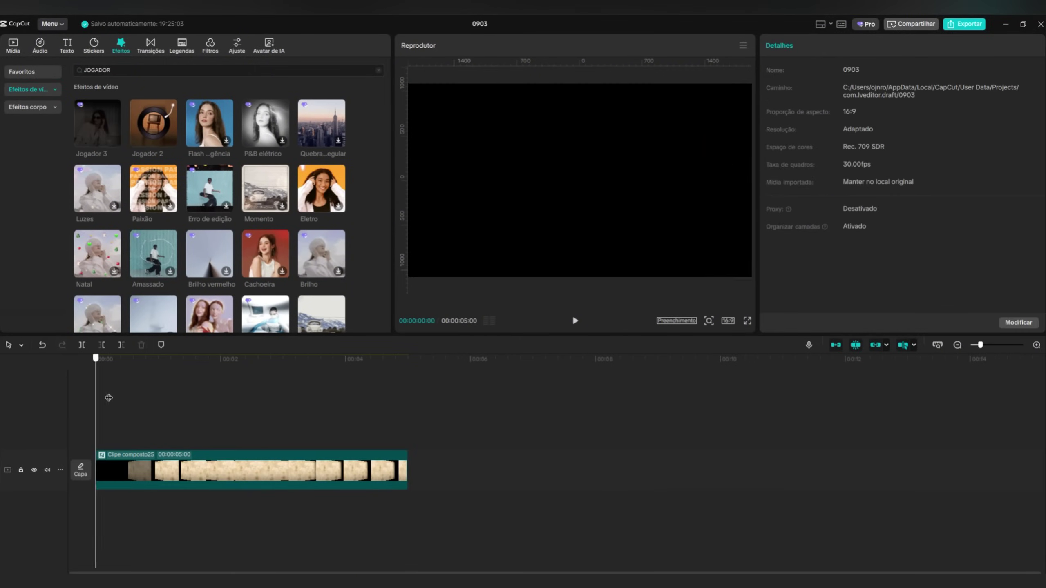
pyautogui.click(202, 466)
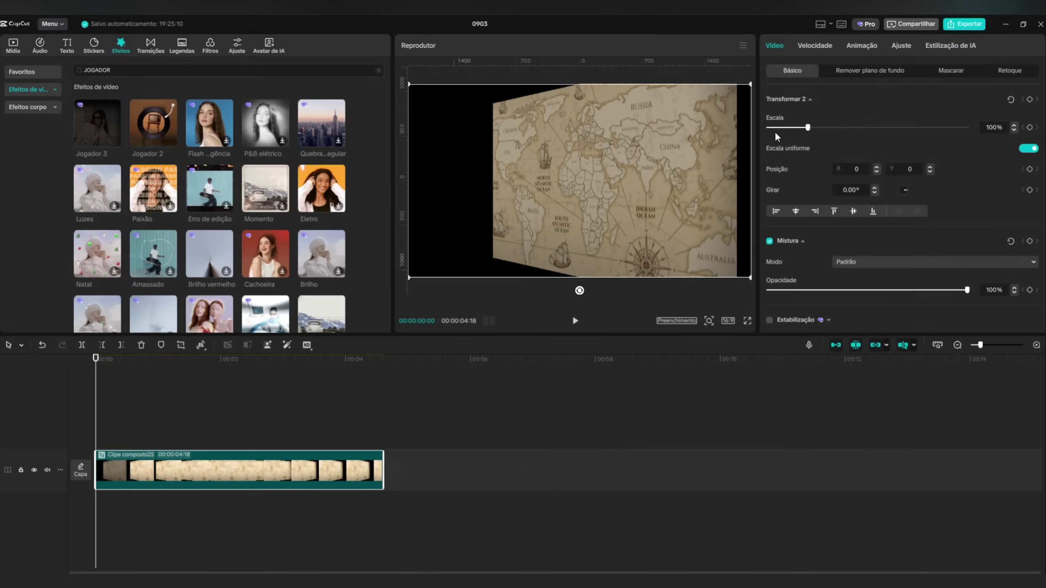
# - Scale the compound clip to 145%, place it at X -544, Y 0, and keyframe its transform at the start
pyautogui.moveTo(807, 129); pyautogui.dragTo(813, 128)
pyautogui.moveTo(670, 158); pyautogui.dragTo(606, 160)
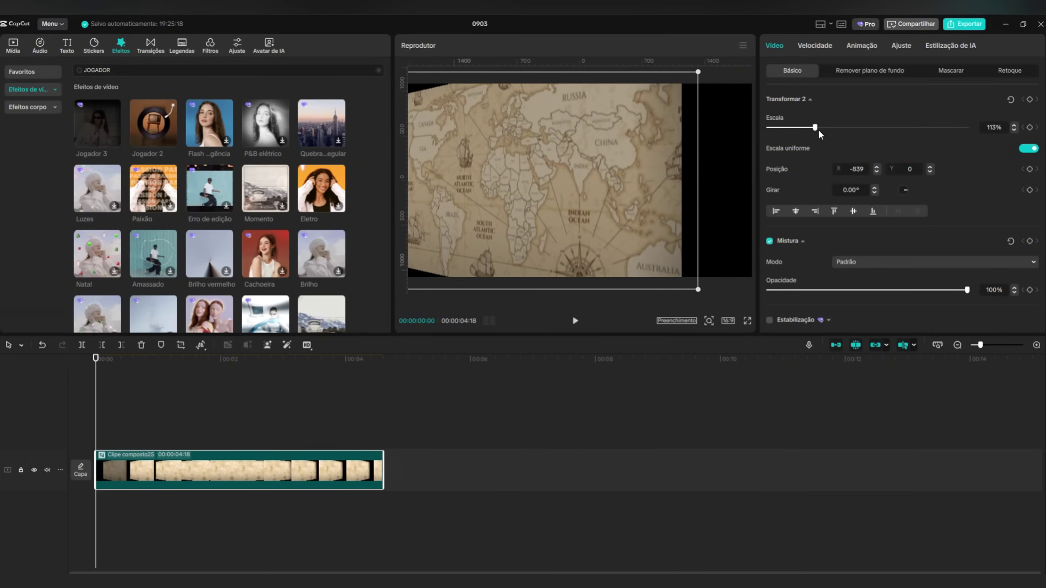
pyautogui.moveTo(819, 129); pyautogui.dragTo(824, 128)
pyautogui.moveTo(711, 165); pyautogui.dragTo(702, 165)
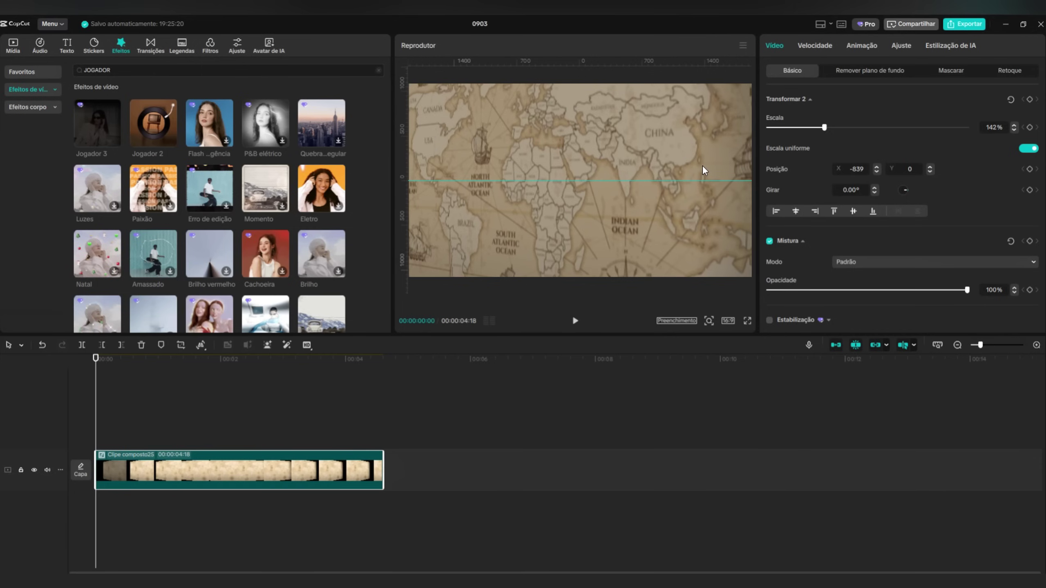
pyautogui.click(1013, 125)
pyautogui.click(1013, 125)
pyautogui.click(1013, 125)
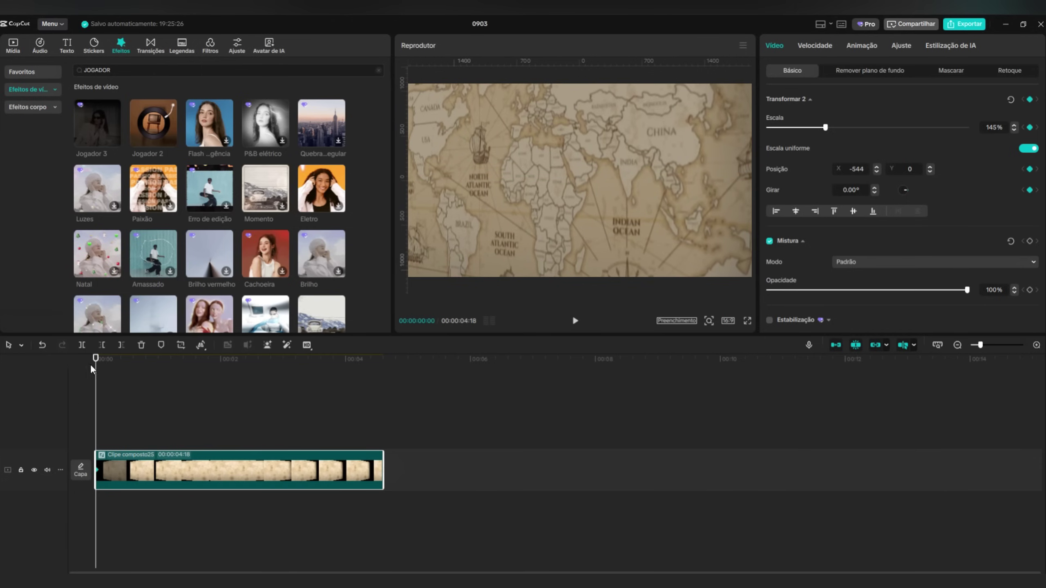
# - Keyframe the compound clip's end at 148% scale and position X 458, Y -37 so the map fills the frame
pyautogui.moveTo(95, 371); pyautogui.dragTo(354, 386)
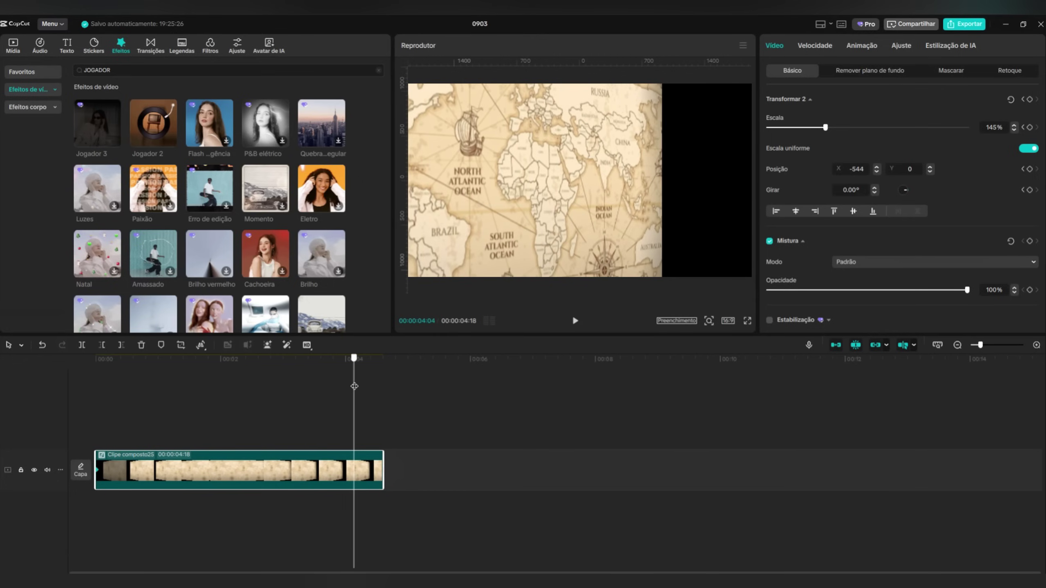
pyautogui.moveTo(612, 184); pyautogui.dragTo(663, 181)
pyautogui.click(1014, 125)
pyautogui.click(1013, 125)
pyautogui.click(1014, 125)
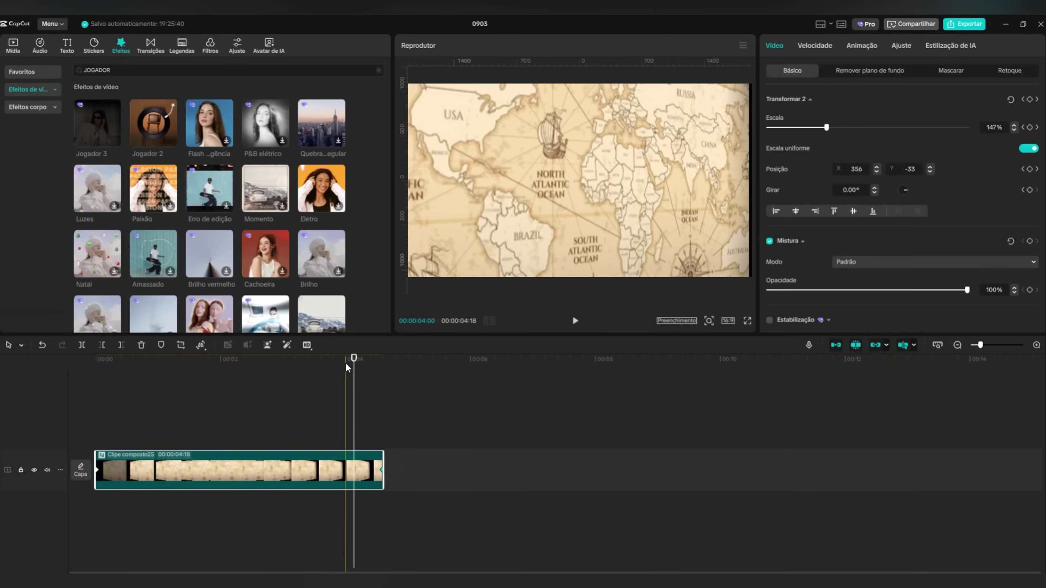
# - Preview the pan and apply a smooth S-shaped preset curve to the compound clip's X position keyframes
pyautogui.click(575, 321)
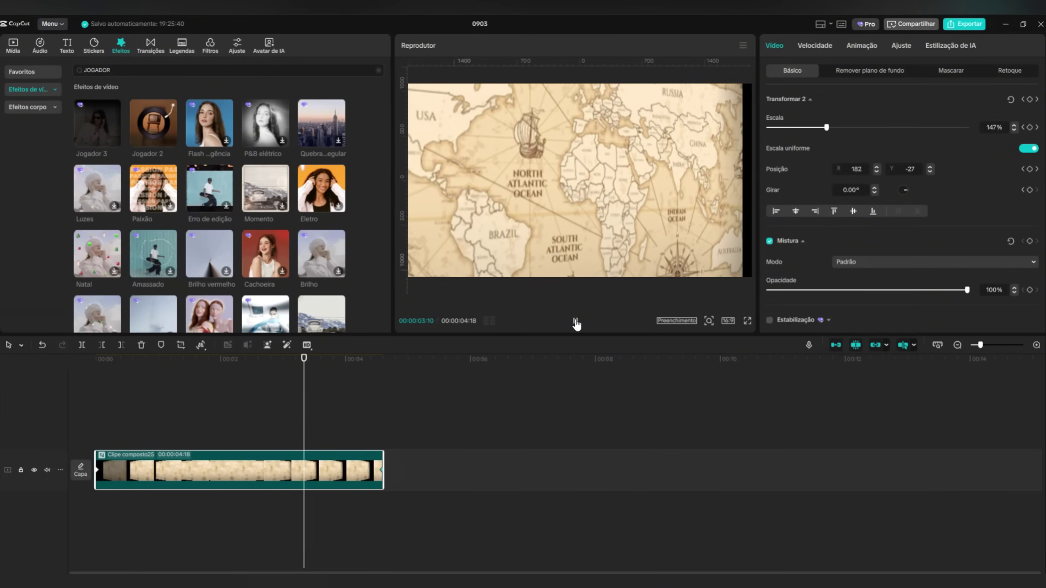
pyautogui.rightClick(350, 467)
pyautogui.click(362, 526)
pyautogui.click(252, 481)
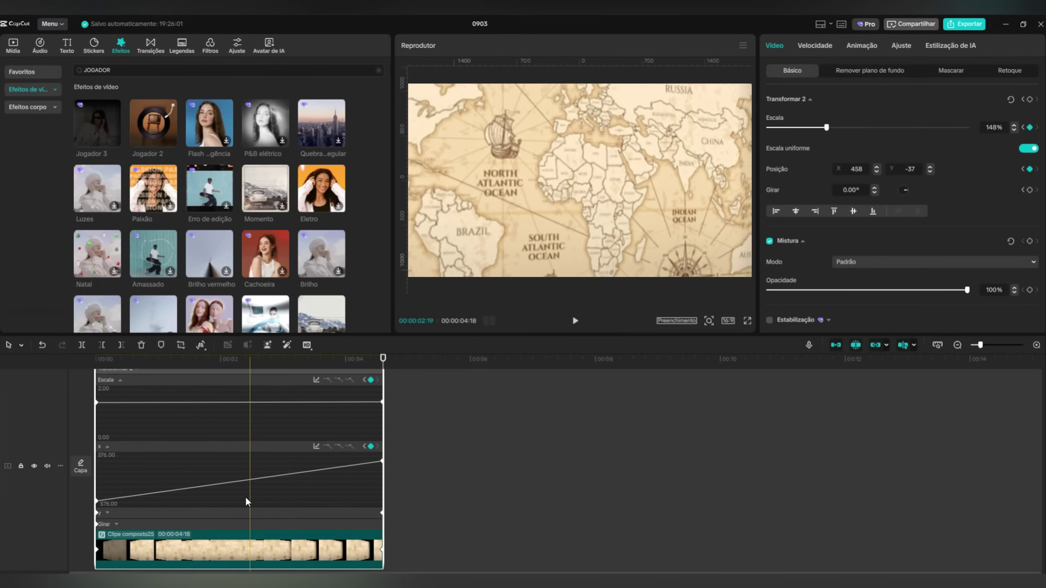
pyautogui.click(316, 446)
pyautogui.click(534, 404)
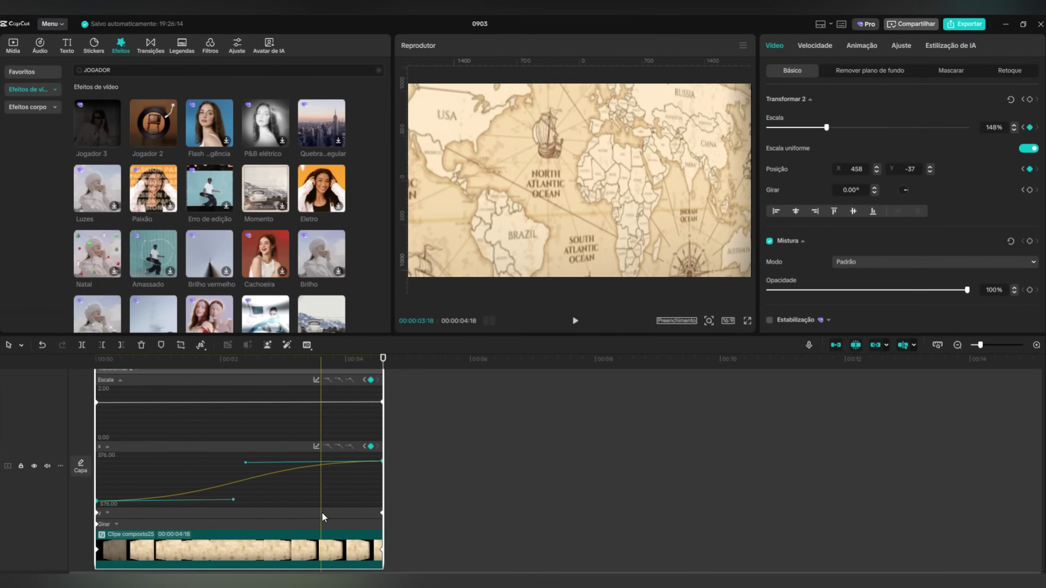
# - Apply the same S-shaped preset curve to the Y position keyframes, hide the graphs and return to the start
pyautogui.scroll(-2, 248, 473)
pyautogui.click(316, 457)
pyautogui.click(507, 492)
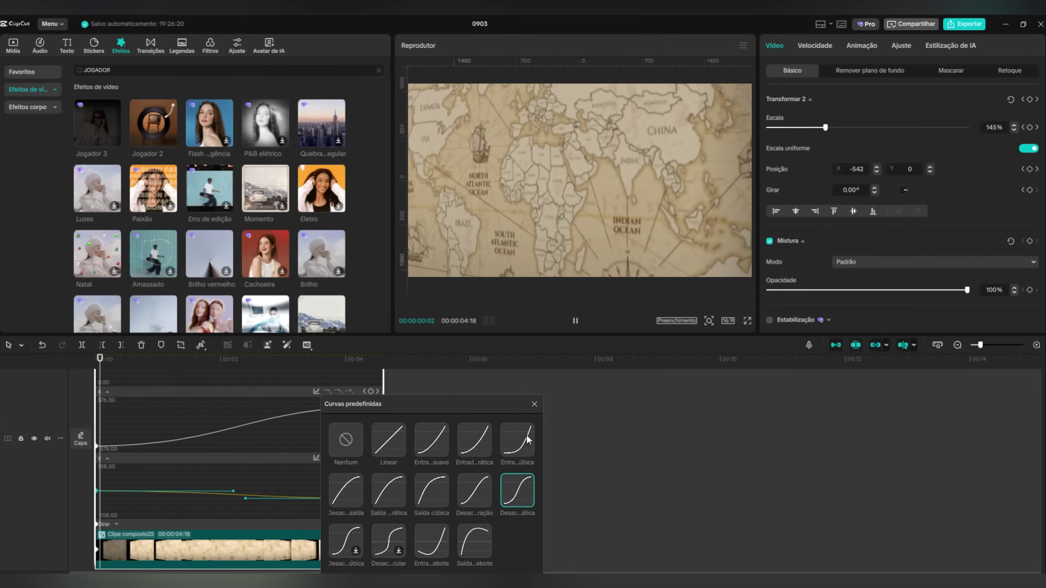
pyautogui.rightClick(341, 550)
pyautogui.click(363, 539)
pyautogui.moveTo(184, 356); pyautogui.dragTo(95, 357)
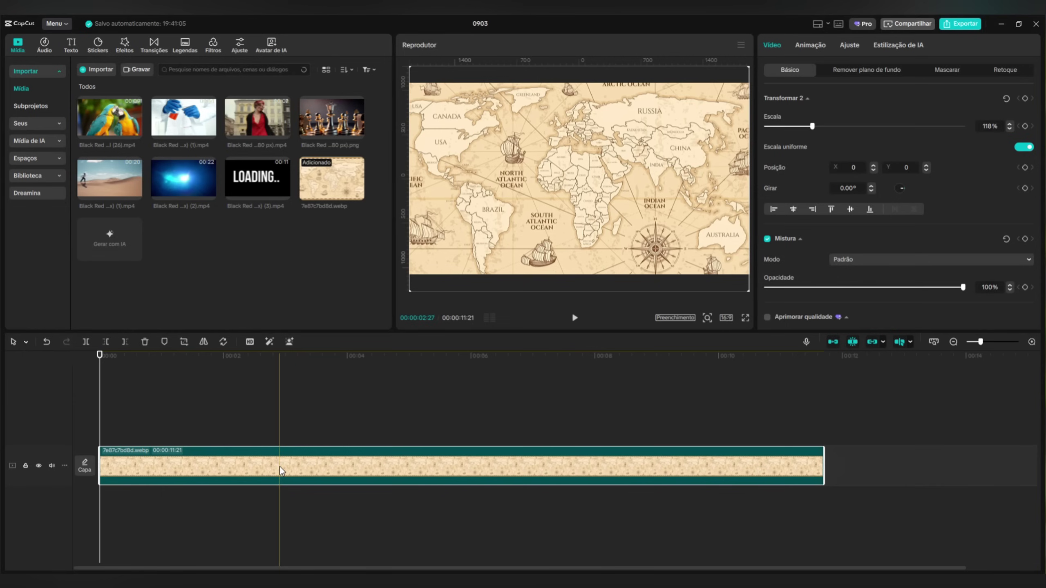
# - Duplicate the map image clip onto a track above, aligned to the start, and set the copy's scale to 135%
pyautogui.hotkey('ctrl', 'v')
pyautogui.moveTo(447, 428); pyautogui.dragTo(163, 428)
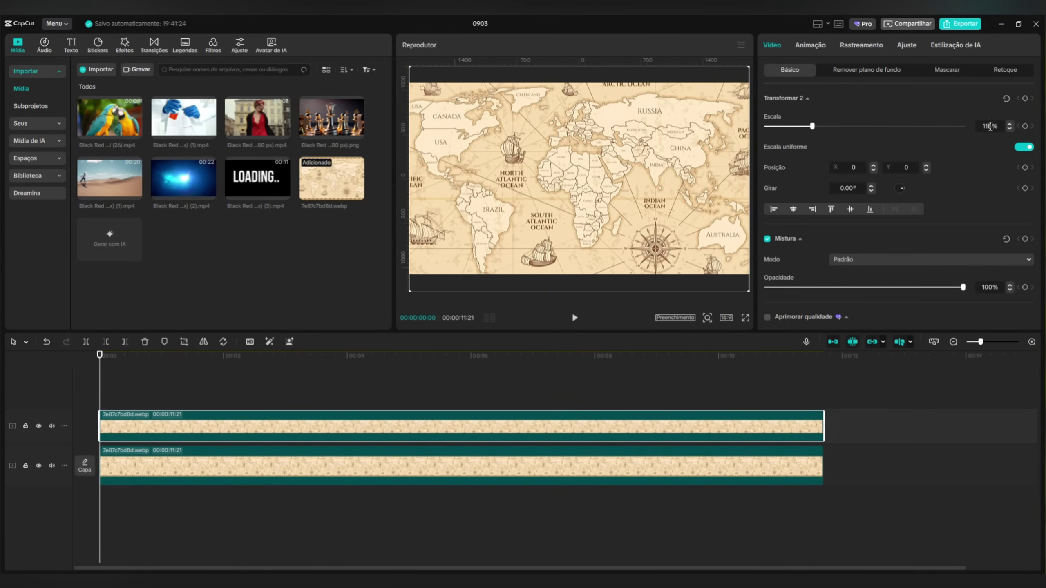
pyautogui.write('135')
pyautogui.press('Return')
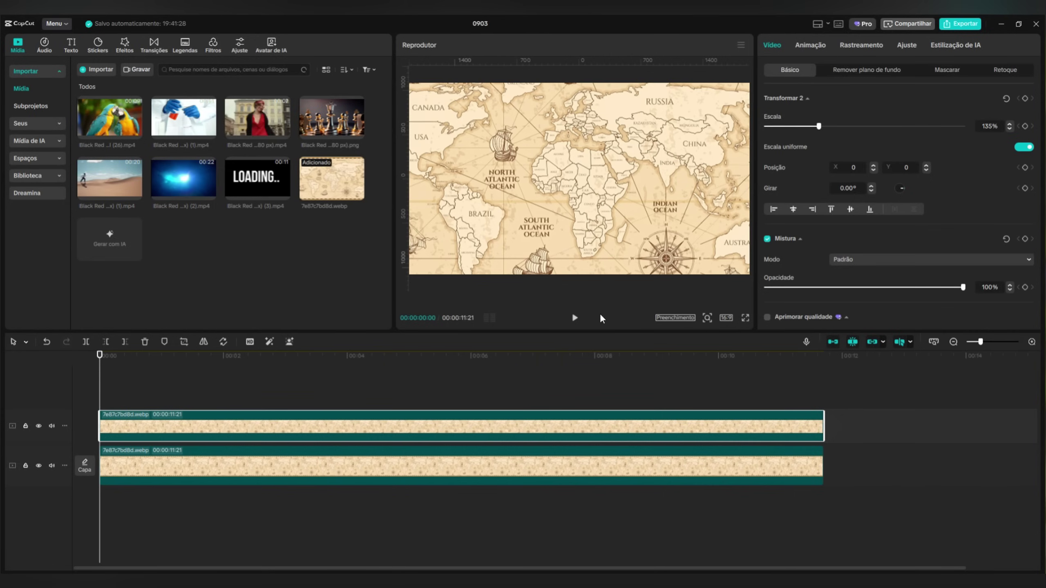
# - Hide the track with the duplicated map and select the original map clip below it
pyautogui.moveTo(100, 366); pyautogui.dragTo(139, 374)
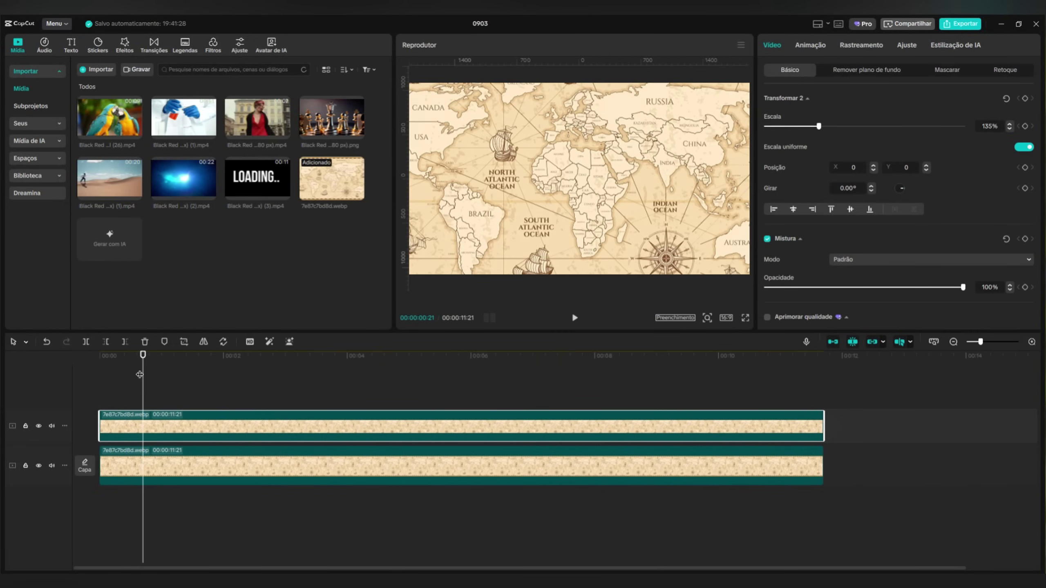
pyautogui.click(38, 426)
pyautogui.click(198, 464)
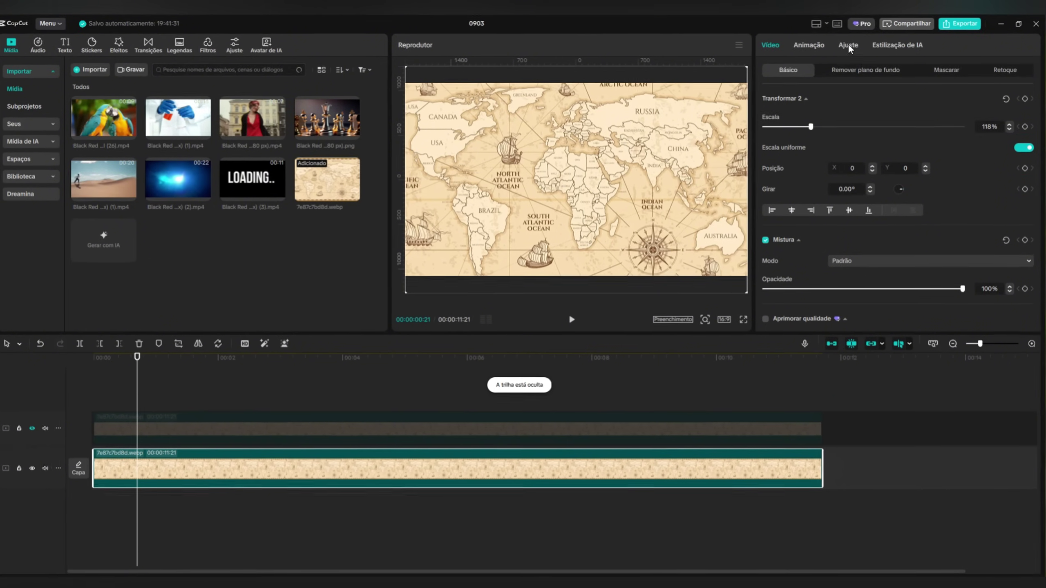
# - Darken and fade the original map clip with Saturação -33, Exposição -50 and Contraste -26
pyautogui.click(849, 45)
pyautogui.scroll(-5, 893, 186)
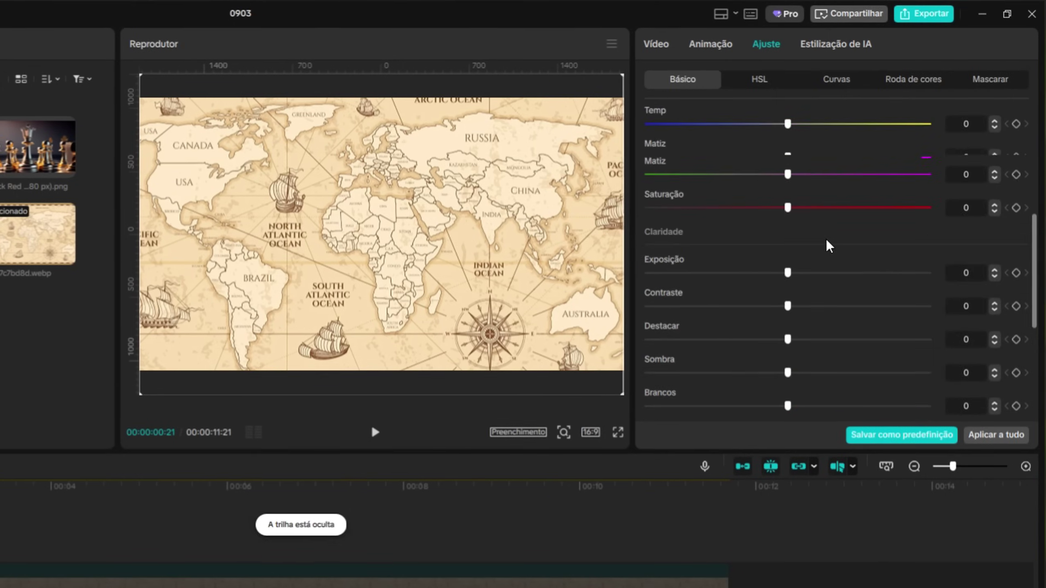
pyautogui.scroll(-2, 829, 246)
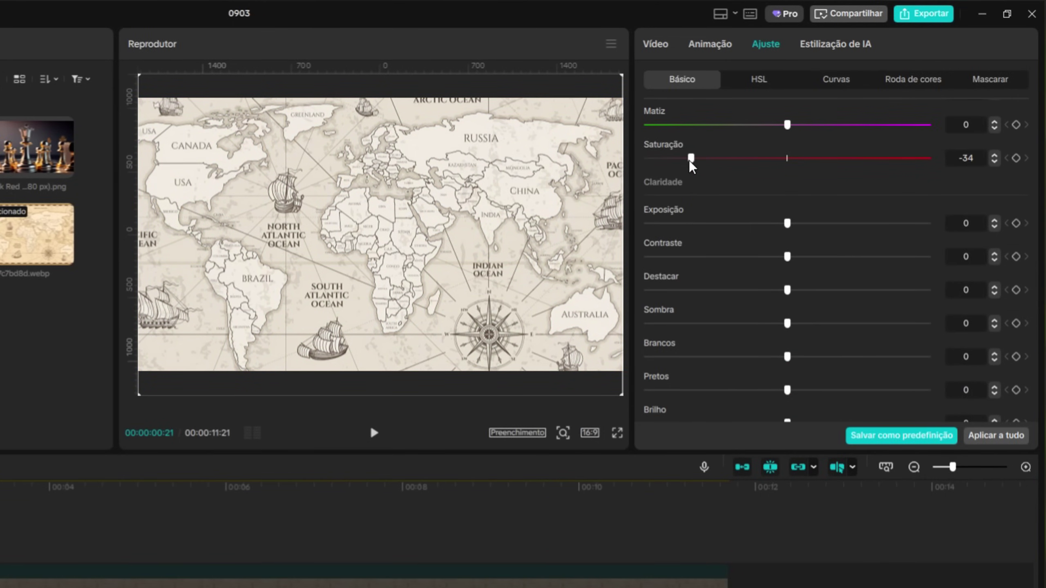
pyautogui.moveTo(785, 225); pyautogui.dragTo(625, 239)
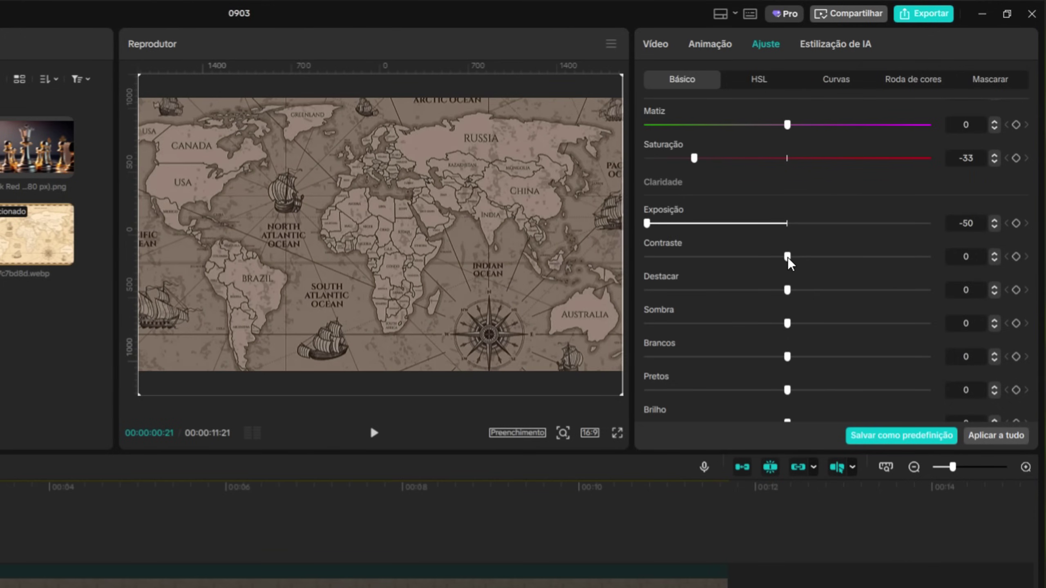
pyautogui.moveTo(727, 262); pyautogui.dragTo(716, 262)
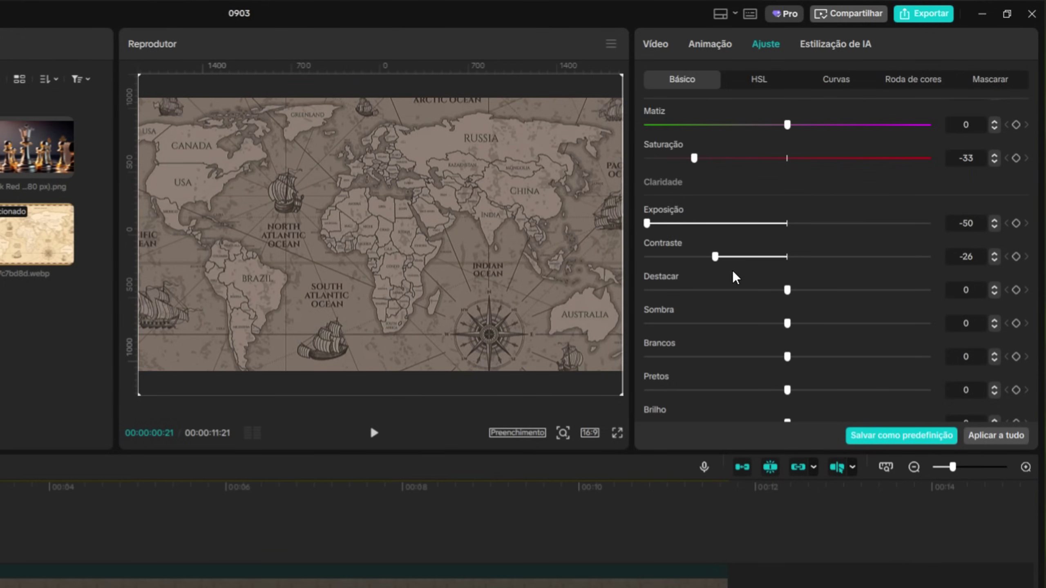
# - Darken the original map clip further with Destacar -50 and Sombra -50, and lower its Brancos value
pyautogui.moveTo(786, 291); pyautogui.dragTo(621, 296)
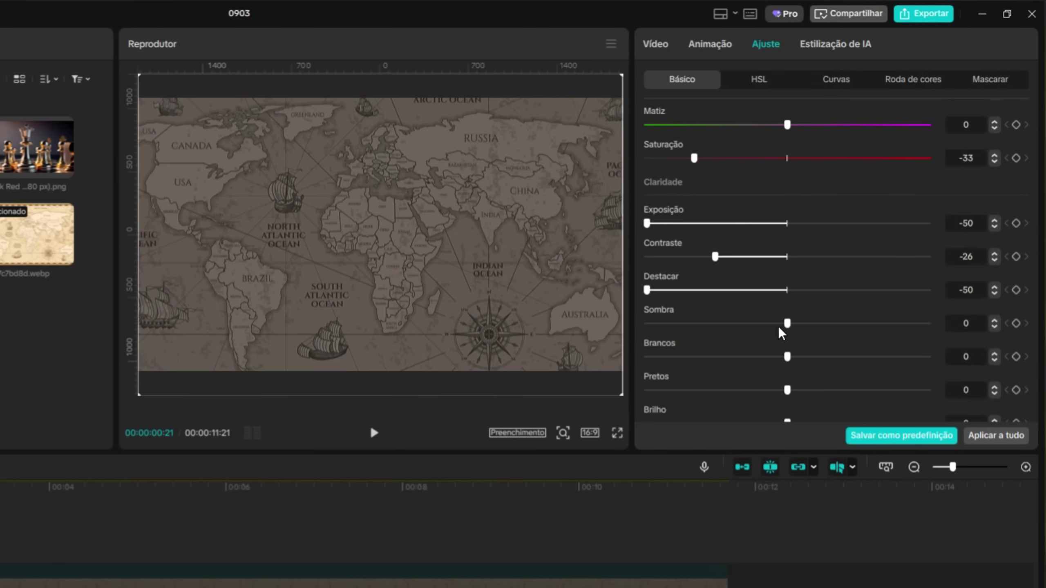
pyautogui.moveTo(779, 328); pyautogui.dragTo(627, 332)
pyautogui.scroll(-3, 782, 350)
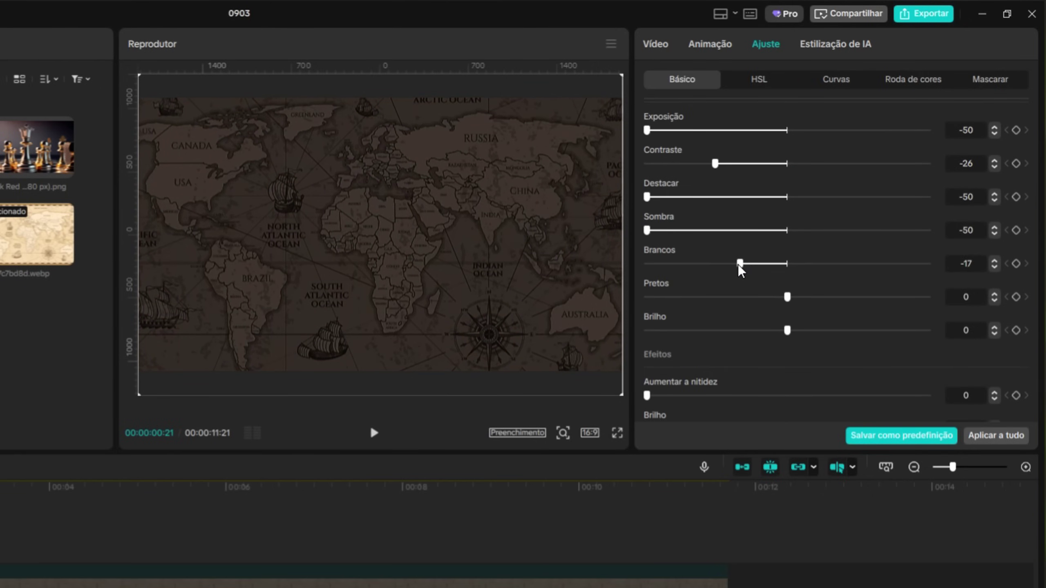
# - Show the hidden track again and select the duplicated map clip on it
pyautogui.click(62, 536)
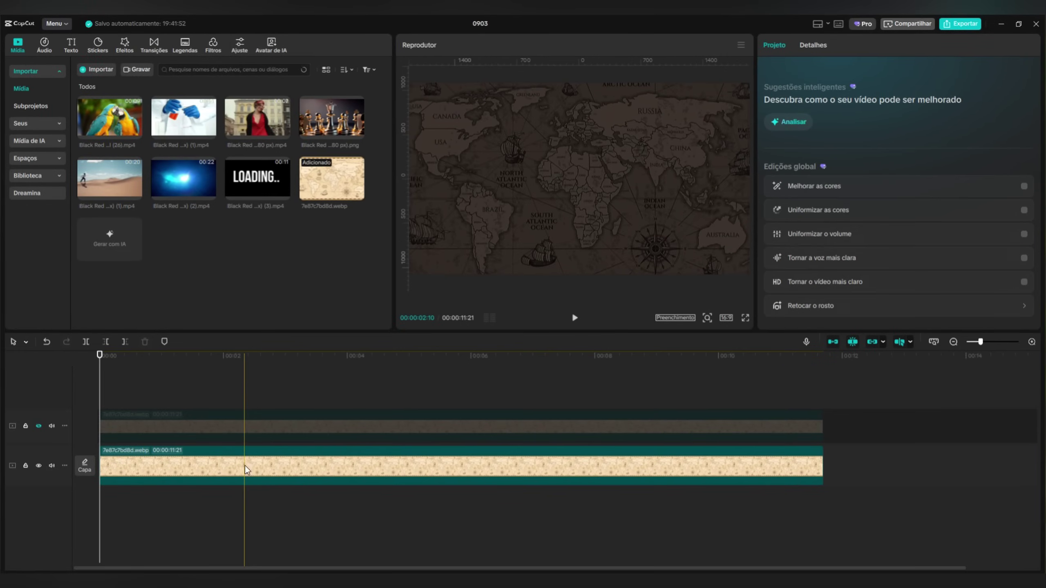
pyautogui.click(173, 504)
pyautogui.click(35, 427)
pyautogui.click(321, 431)
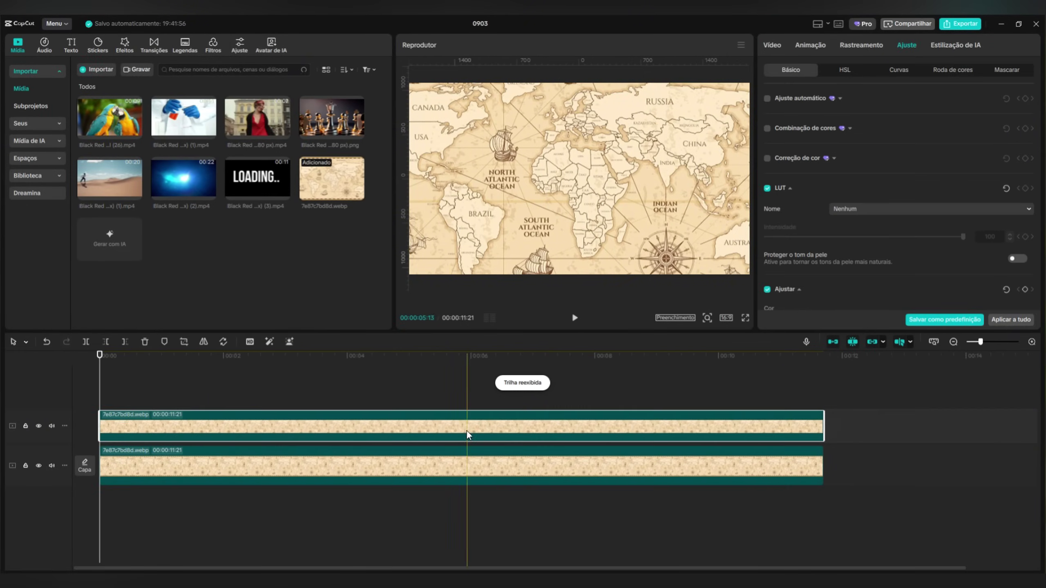
# - Add a circle (Círculo) mask to the duplicated map clip
pyautogui.click(772, 44)
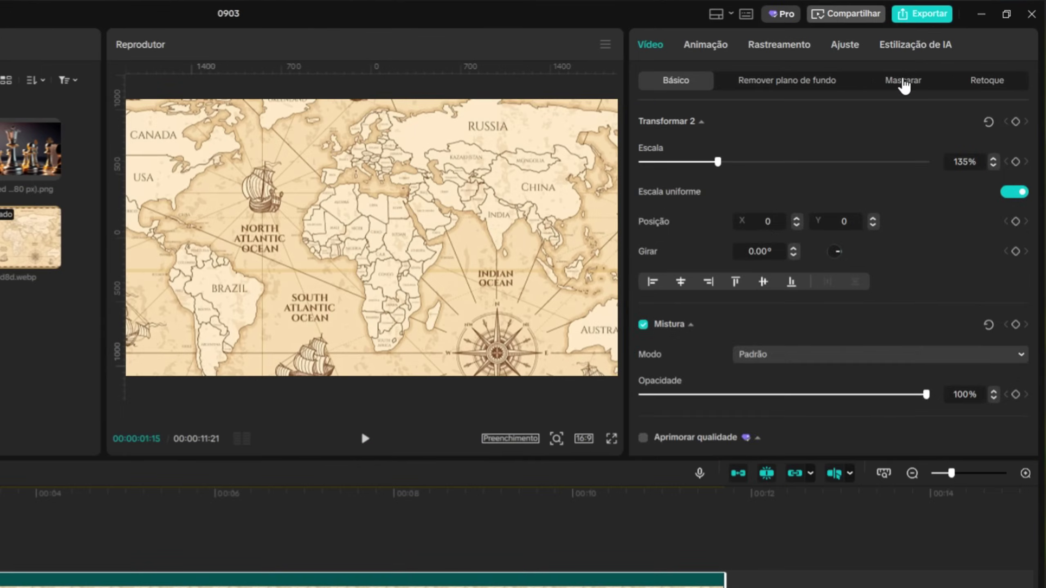
pyautogui.click(902, 81)
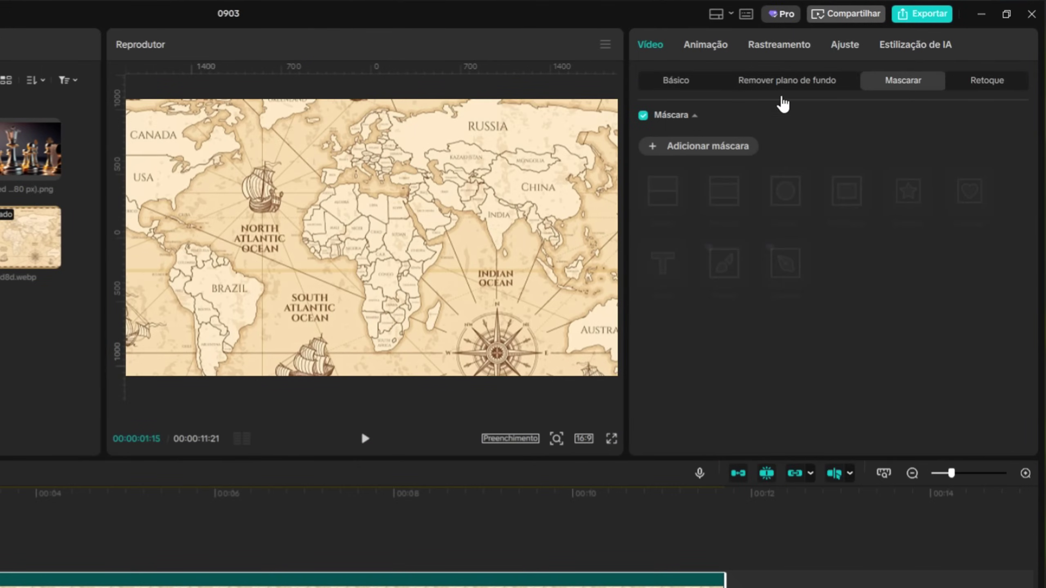
pyautogui.click(661, 156)
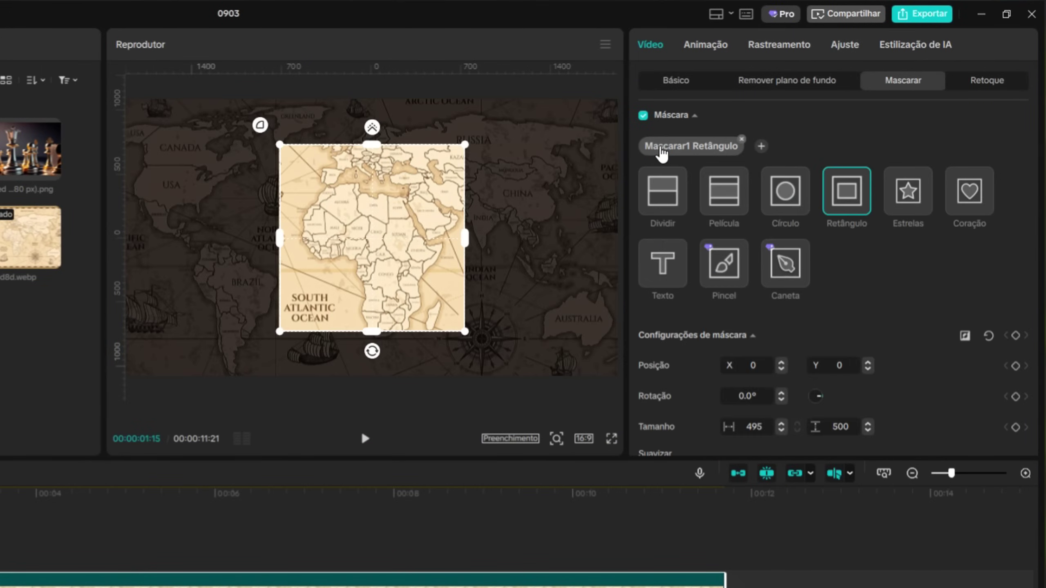
pyautogui.click(791, 195)
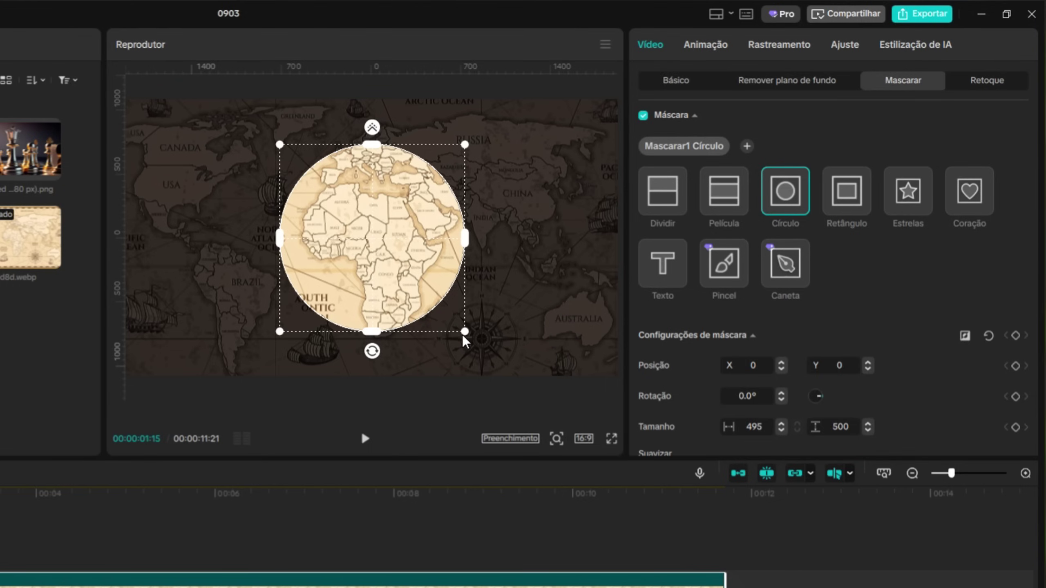
# - Shrink the circle mask to about 279 × 282, place it over the North Atlantic ship at about X -294, Y 84, and set Suavizar to 23
pyautogui.moveTo(464, 332); pyautogui.dragTo(295, 243)
pyautogui.scroll(-3, 906, 373)
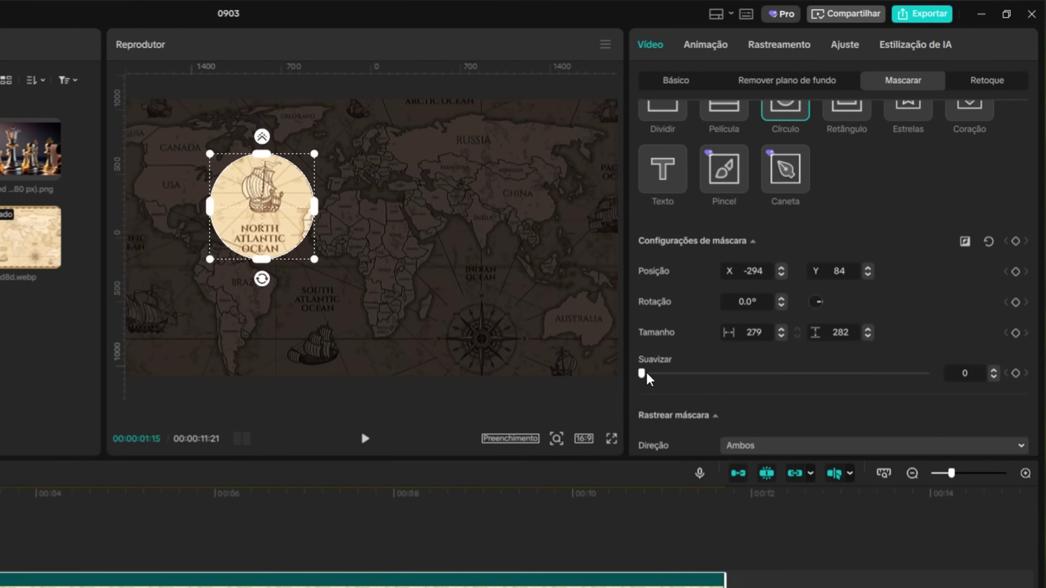
pyautogui.moveTo(646, 375); pyautogui.dragTo(713, 383)
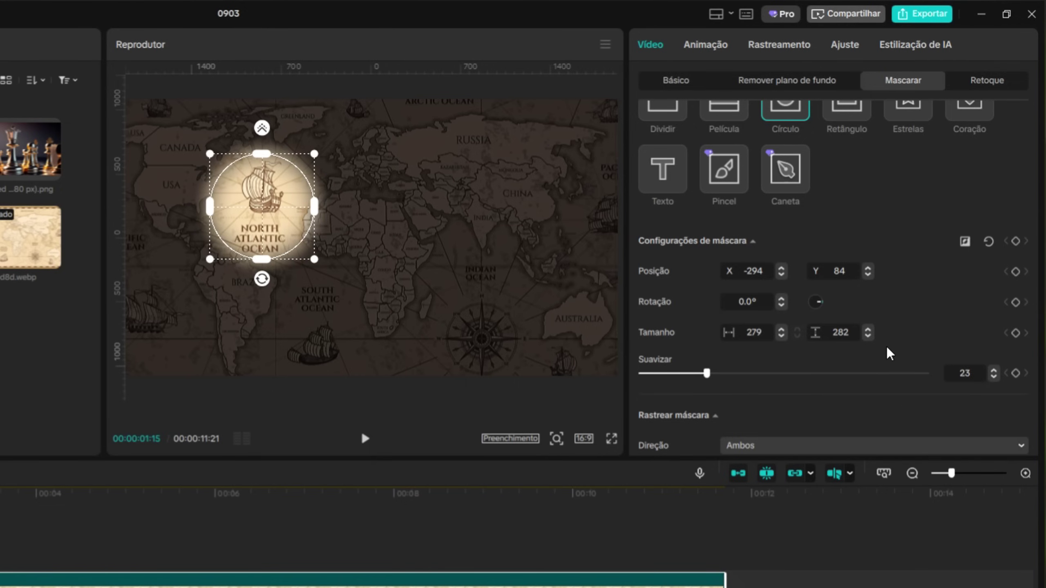
# - Keyframe the mask settings at the start, move the mask over the USA at 1 second and over Brazil at 2 seconds
pyautogui.scroll(-1, 889, 354)
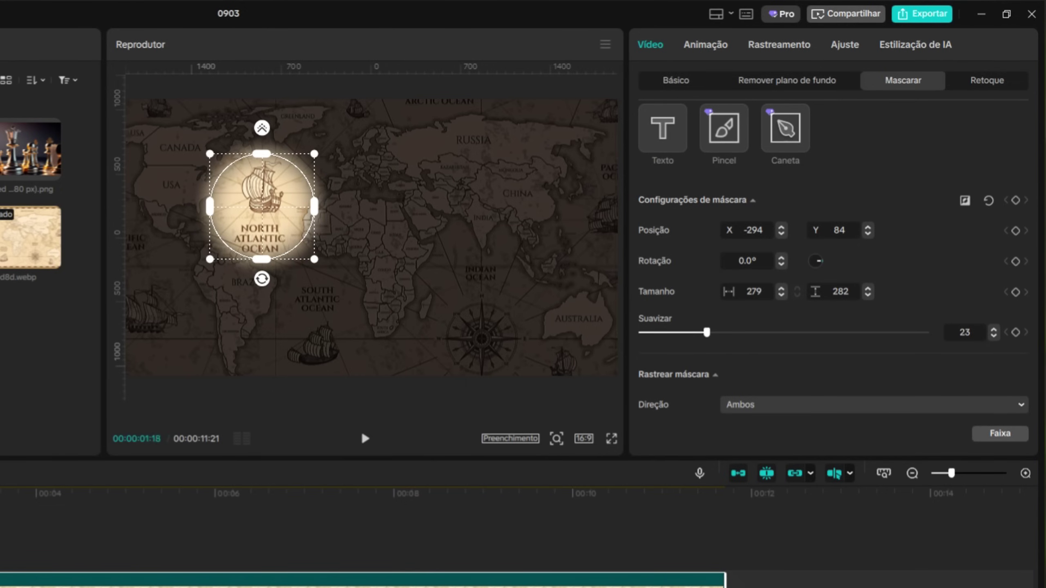
pyautogui.click(1015, 200)
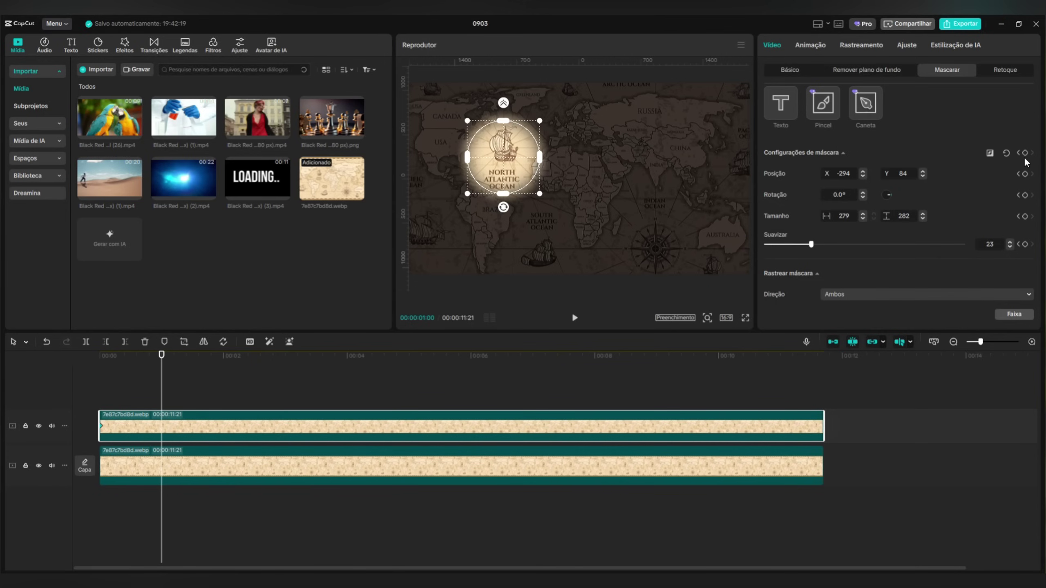
pyautogui.moveTo(510, 169); pyautogui.dragTo(455, 156)
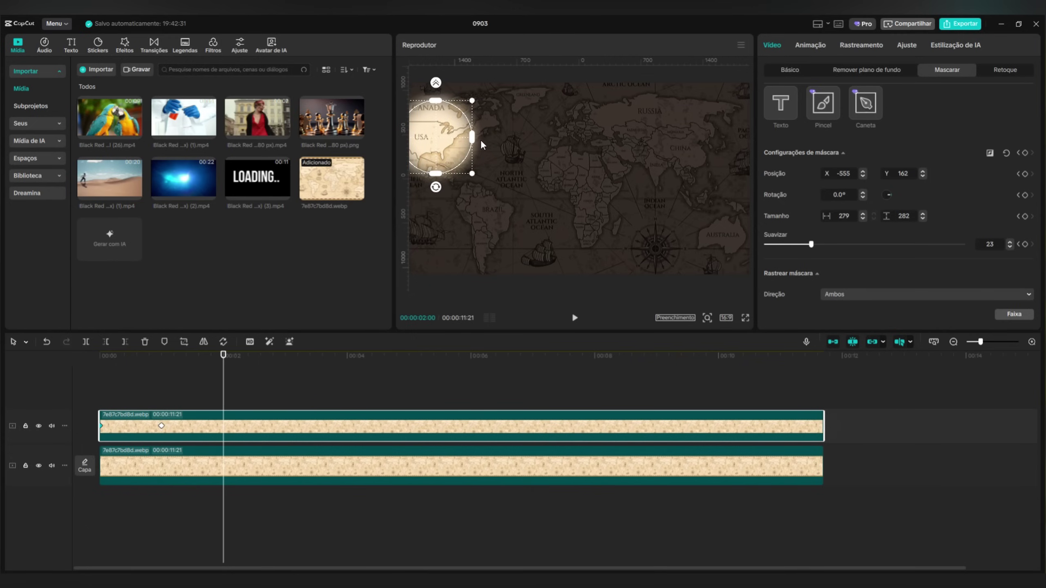
pyautogui.moveTo(439, 140); pyautogui.dragTo(476, 230)
# - Reposition the mask over other map regions at each second from 3 to 6, ending over Australia at about X 591, Y -239
pyautogui.moveTo(223, 355); pyautogui.dragTo(285, 355)
pyautogui.moveTo(475, 218); pyautogui.dragTo(733, 241)
pyautogui.click(347, 355)
pyautogui.click(409, 355)
pyautogui.click(438, 355)
pyautogui.click(471, 355)
# - Move the mask back over the North Atlantic ship at 7 seconds, about X -303, Y 77, and preview the animation from the start
pyautogui.moveTo(474, 366); pyautogui.dragTo(533, 365)
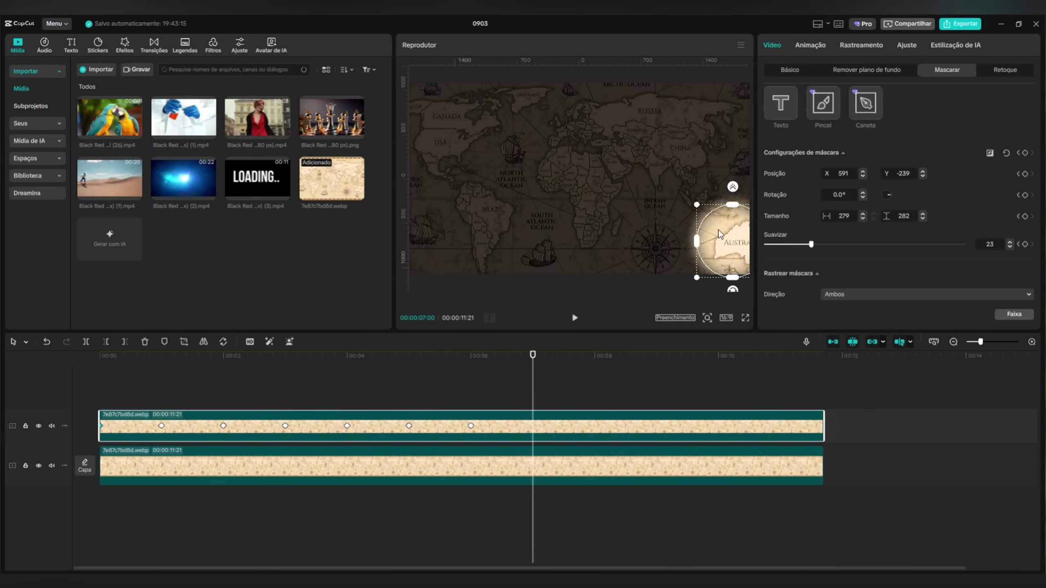
pyautogui.moveTo(725, 241); pyautogui.dragTo(504, 156)
pyautogui.press('Home')
pyautogui.click(581, 316)
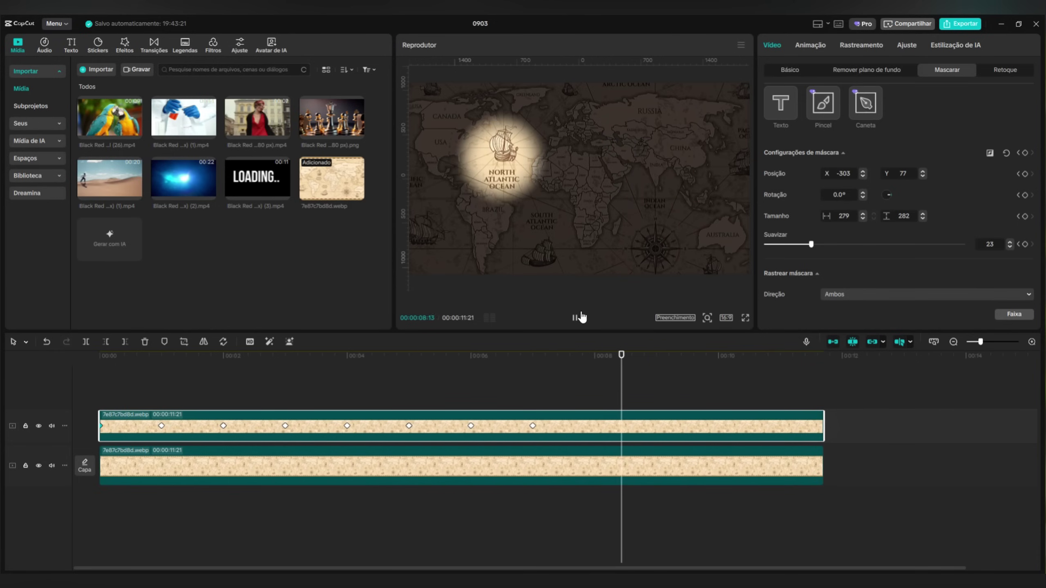
pyautogui.click(574, 316)
# - Show the masked clip's variable-speed keyframe graphs and apply an S-shaped preset curve to the mask's X and Y position keyframes
pyautogui.rightClick(583, 426)
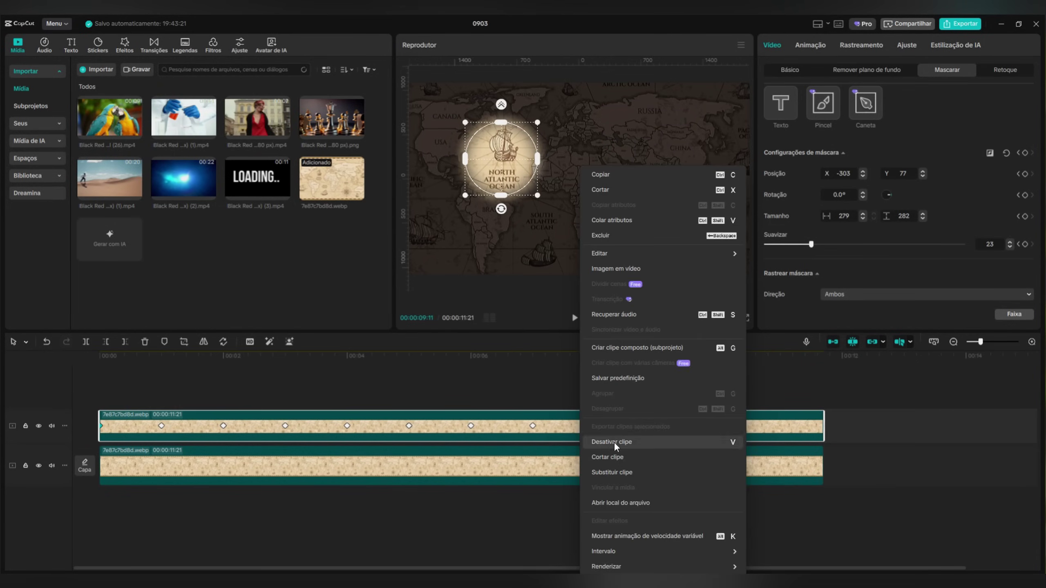
pyautogui.click(643, 542)
pyautogui.click(756, 383)
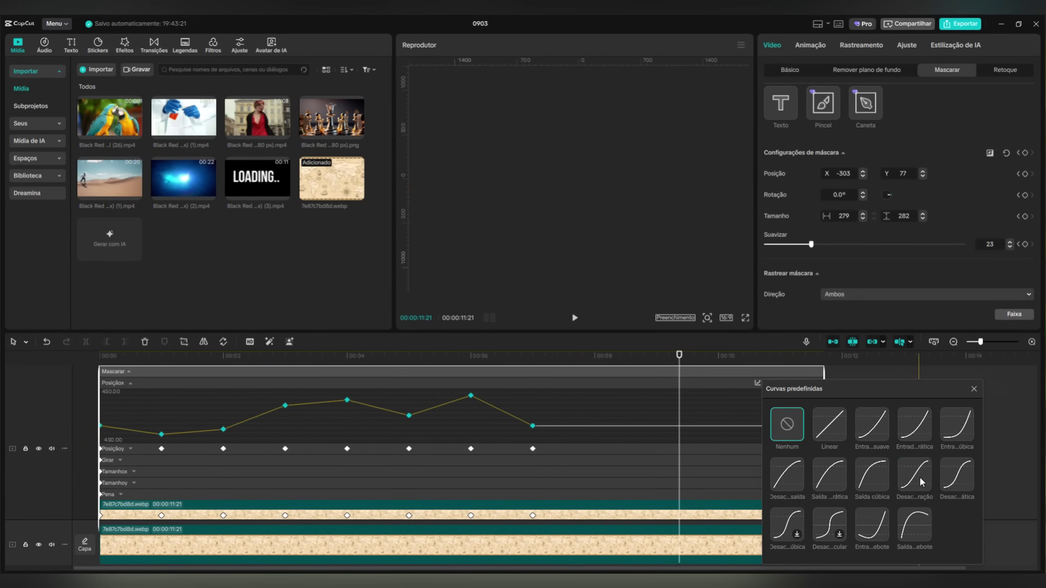
pyautogui.click(618, 449)
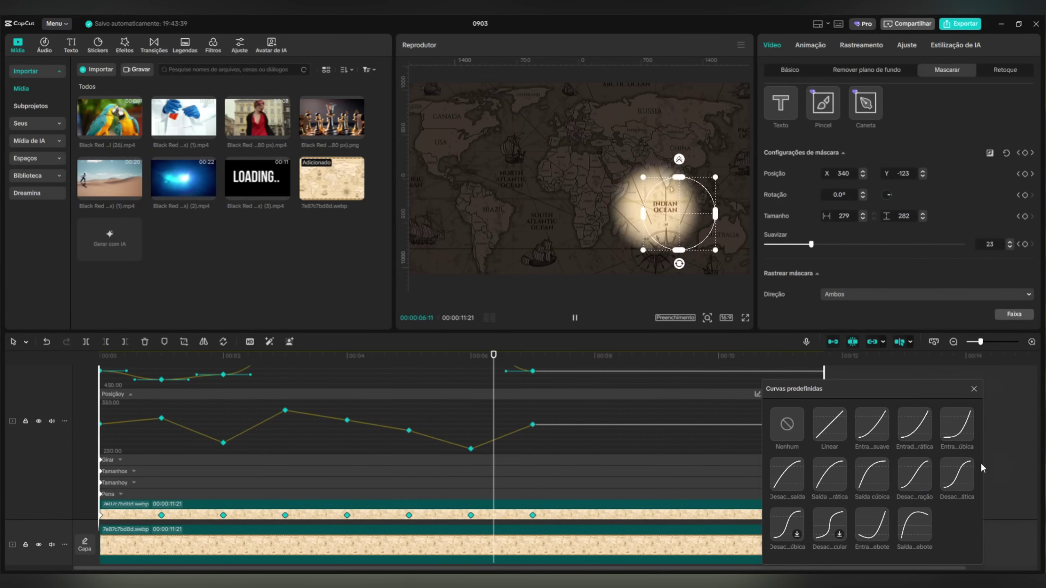
pyautogui.click(956, 474)
pyautogui.click(521, 480)
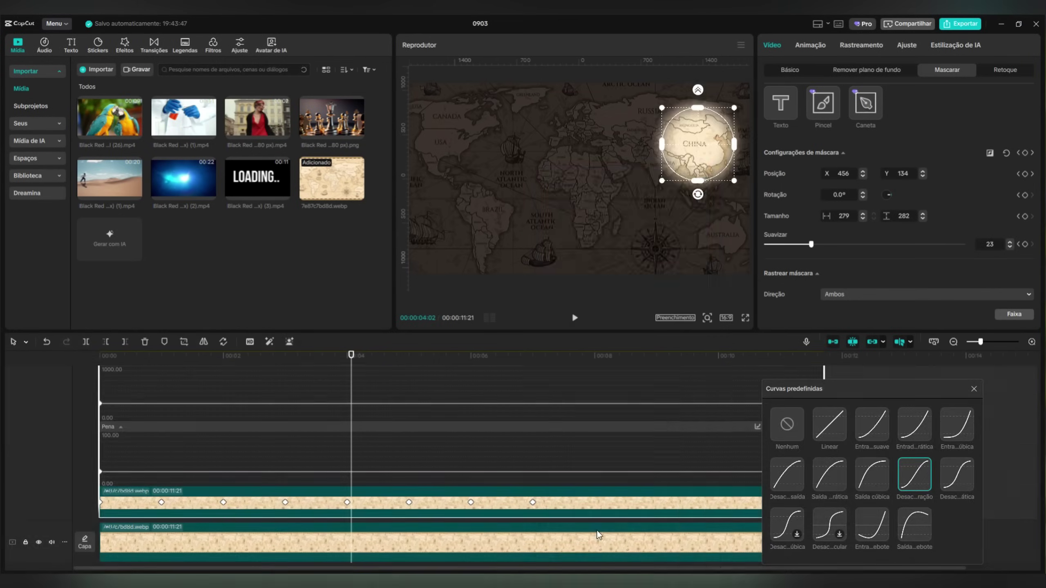
# - Return to the start of the timeline and play the smoothed spotlight animation
pyautogui.click(233, 355)
pyautogui.click(202, 363)
pyautogui.click(575, 317)
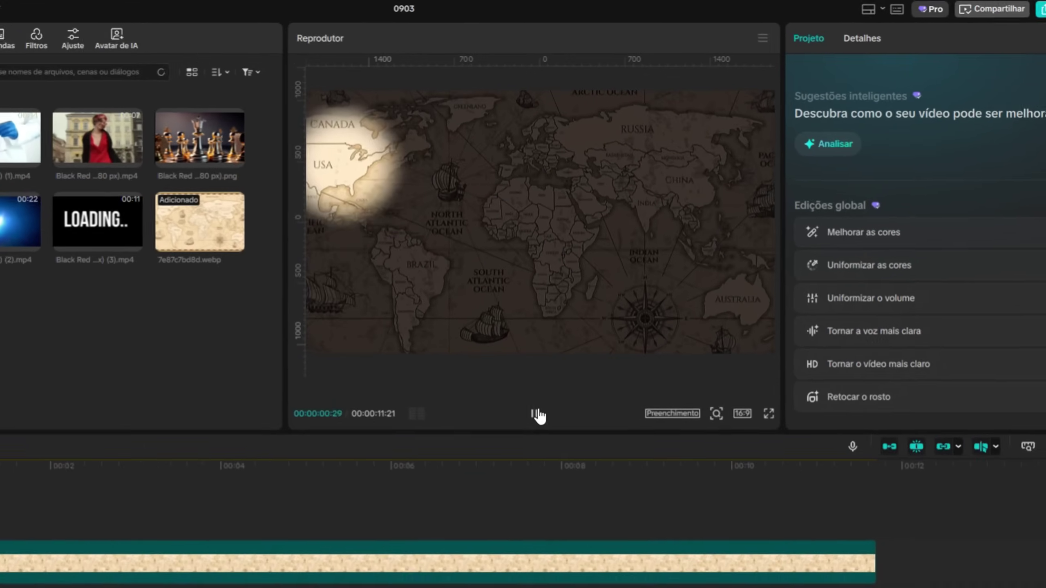